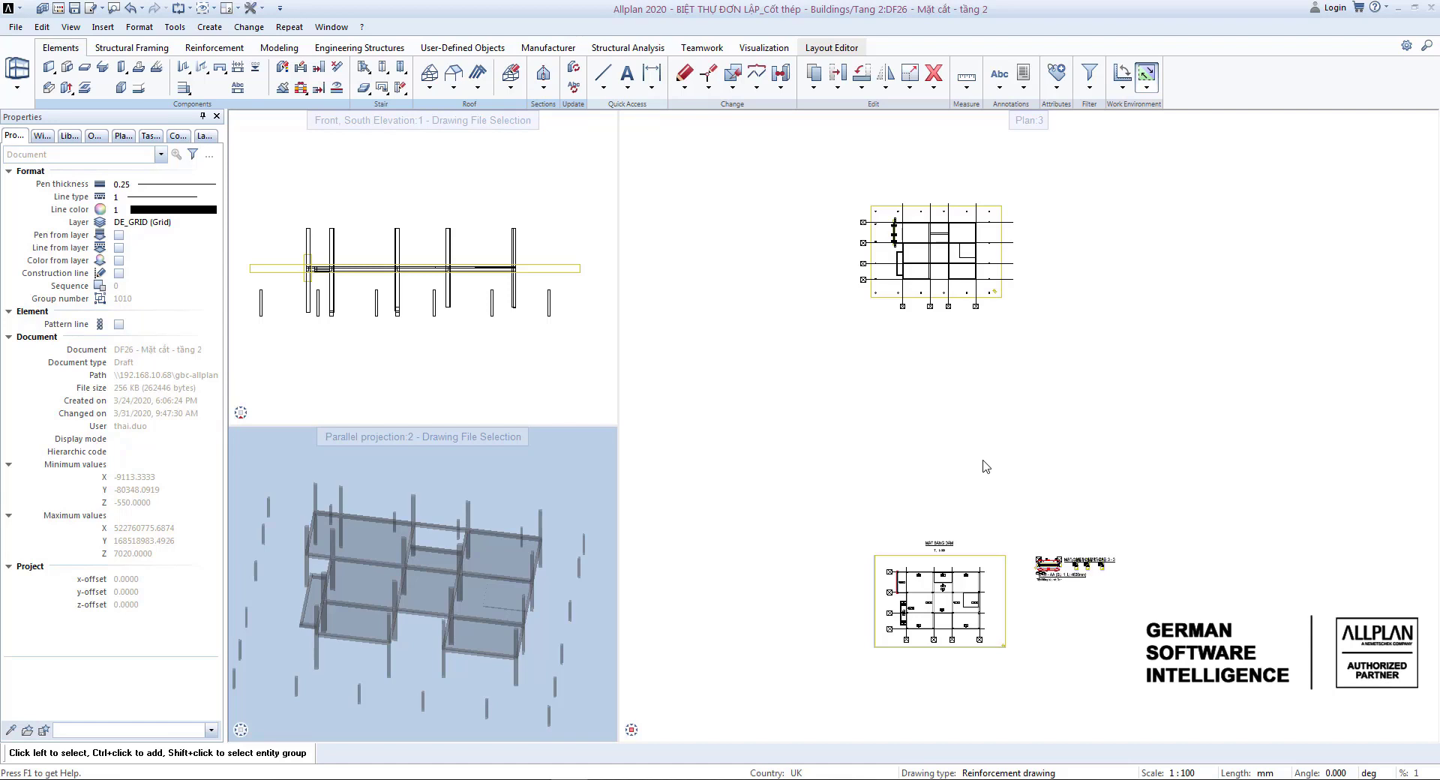
# Step: Examine the MẶT BẰNG DẦM beam layout plan, including its beam labels and the highlighted beam AA between axes Y3 and Y4
pyautogui.scroll(5, 907, 622)
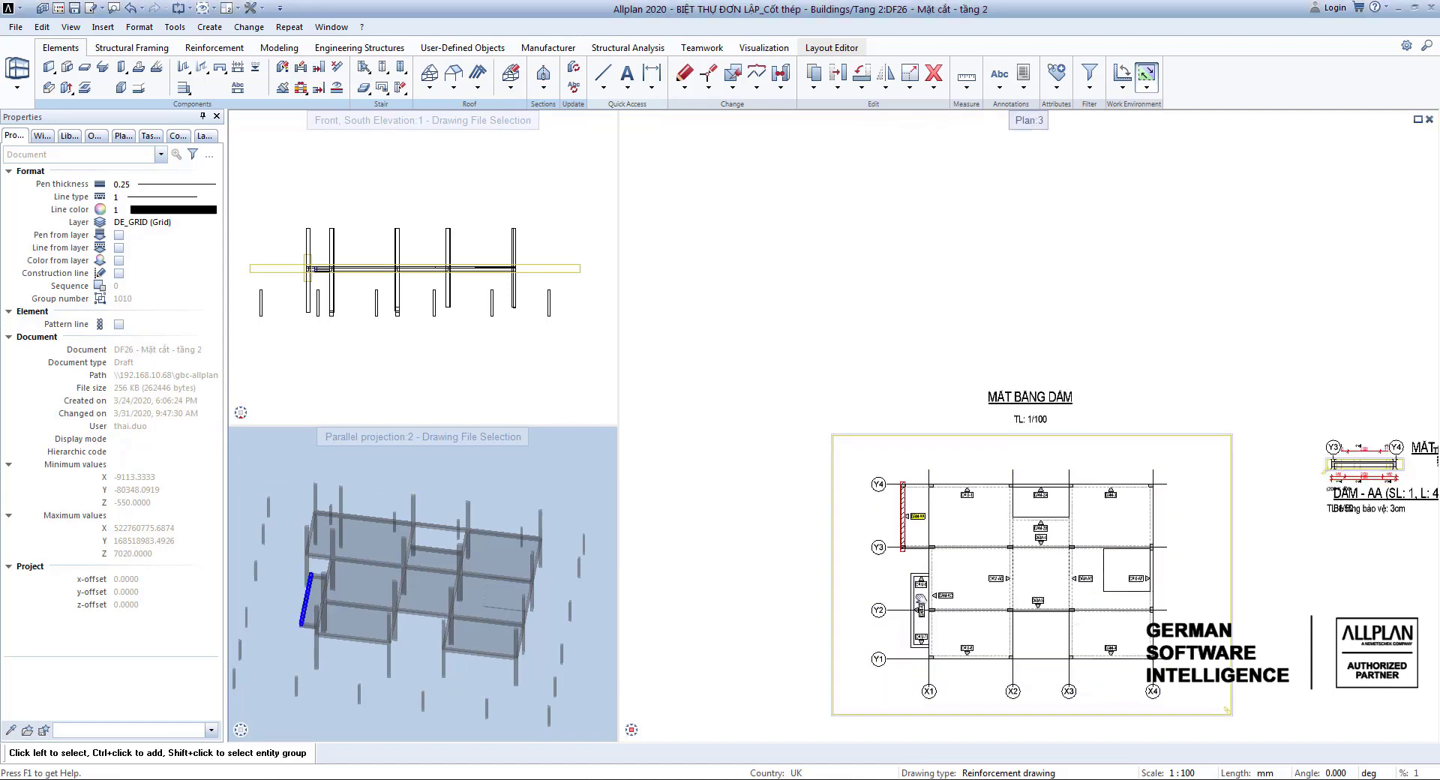
pyautogui.moveTo(886, 559)
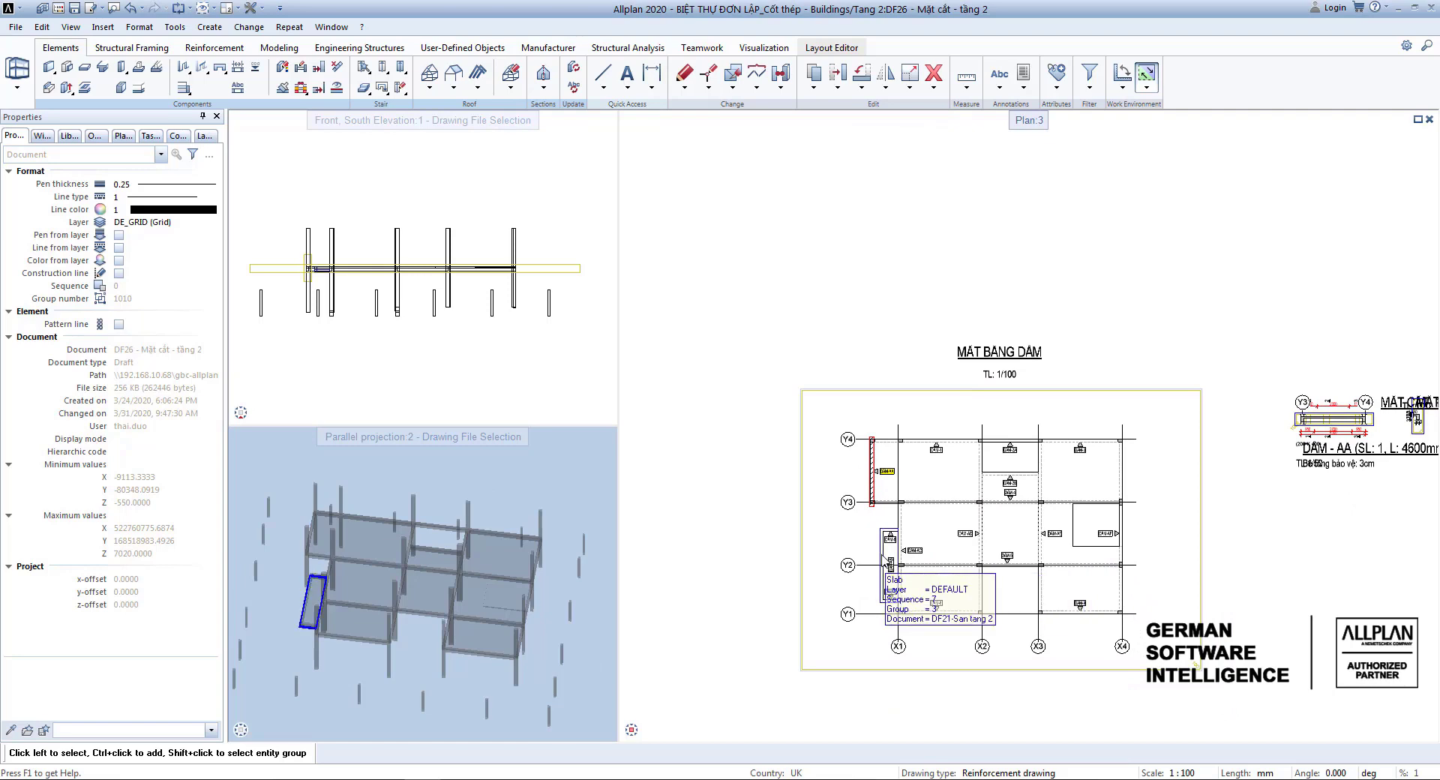
pyautogui.moveTo(910, 603)
pyautogui.scroll(3, 909, 603)
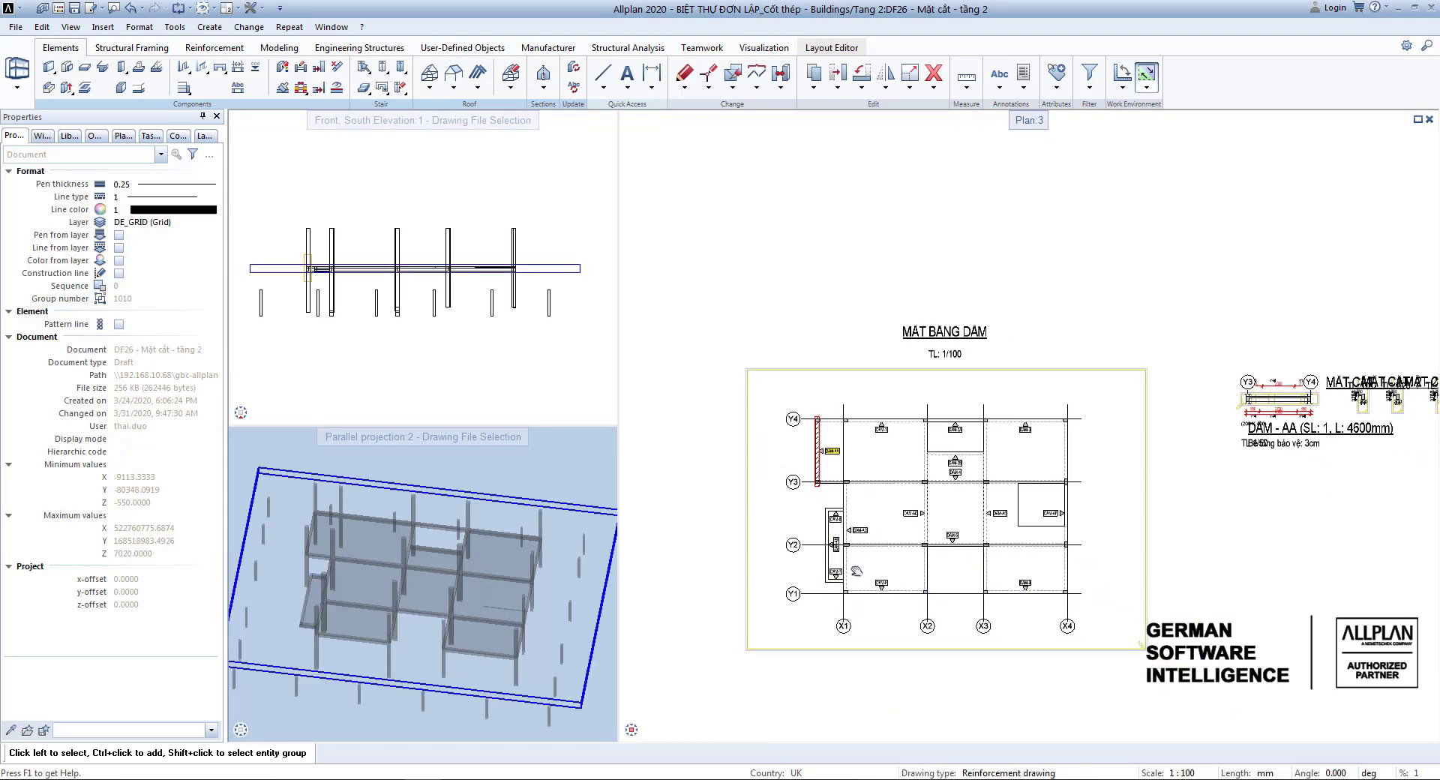
pyautogui.scroll(1, 838, 391)
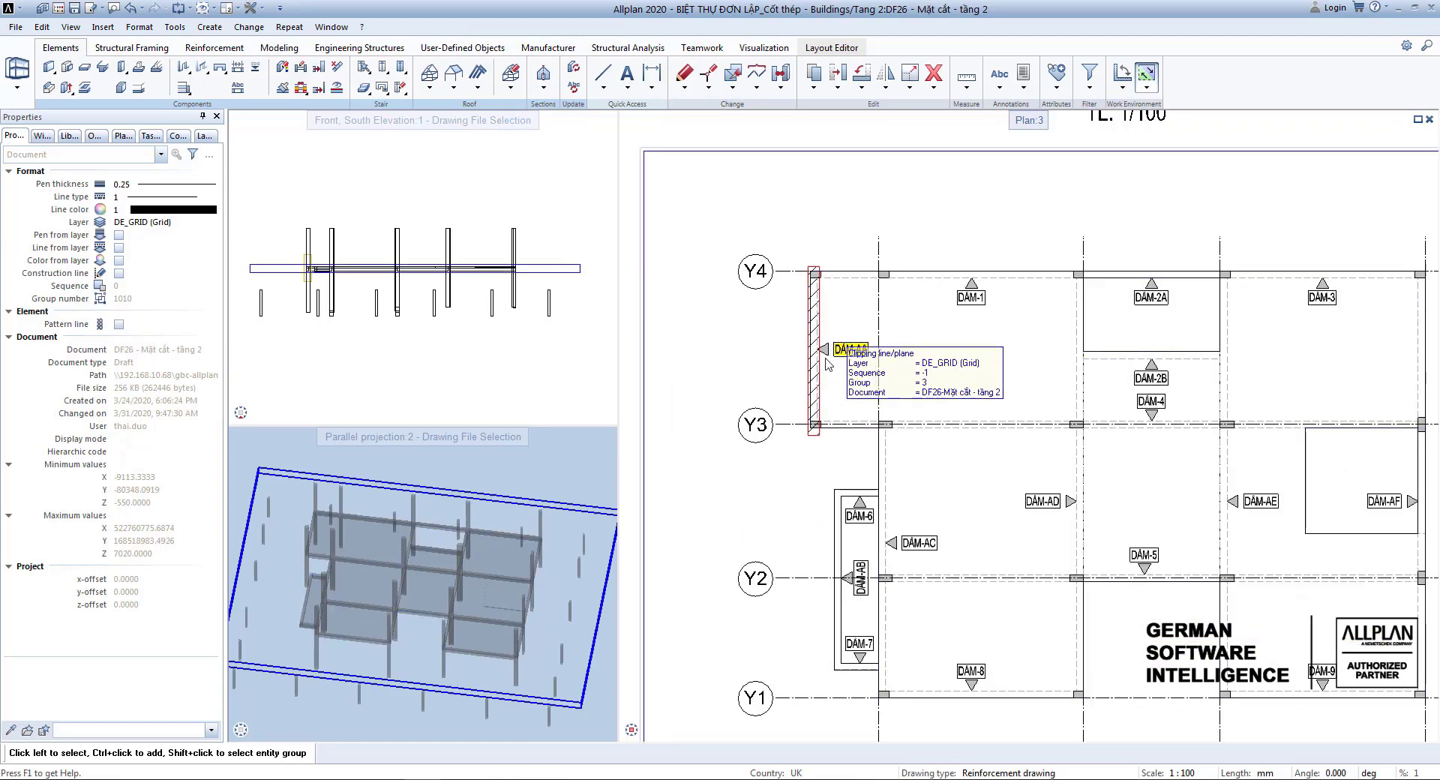
pyautogui.scroll(-3, 821, 367)
pyautogui.scroll(-1, 821, 368)
pyautogui.scroll(1, 921, 361)
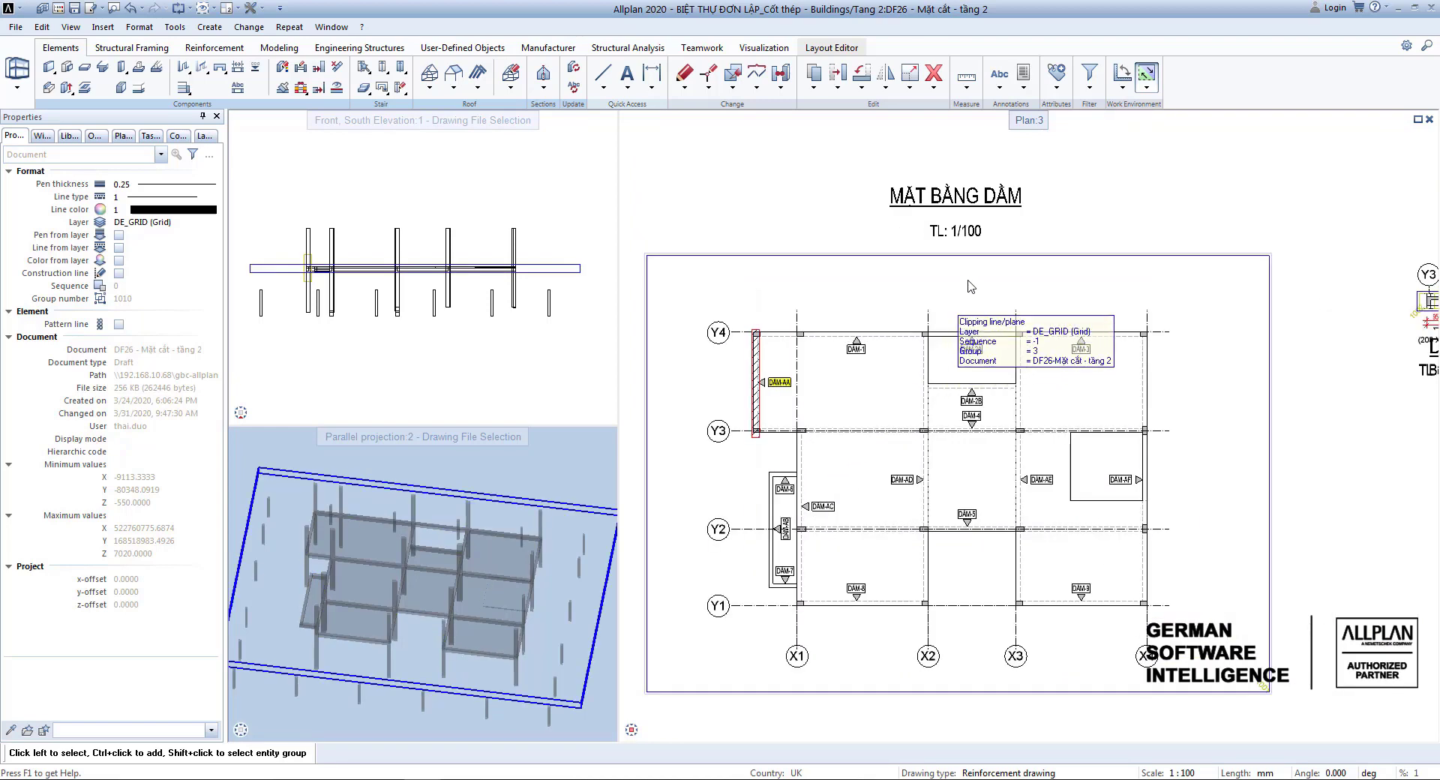
pyautogui.scroll(2, 964, 223)
pyautogui.scroll(-2, 961, 248)
pyautogui.scroll(1, 975, 379)
# Step: Set the reference scale to 1:50 and inspect the DẦM-AA beam elevation
pyautogui.click(1188, 771)
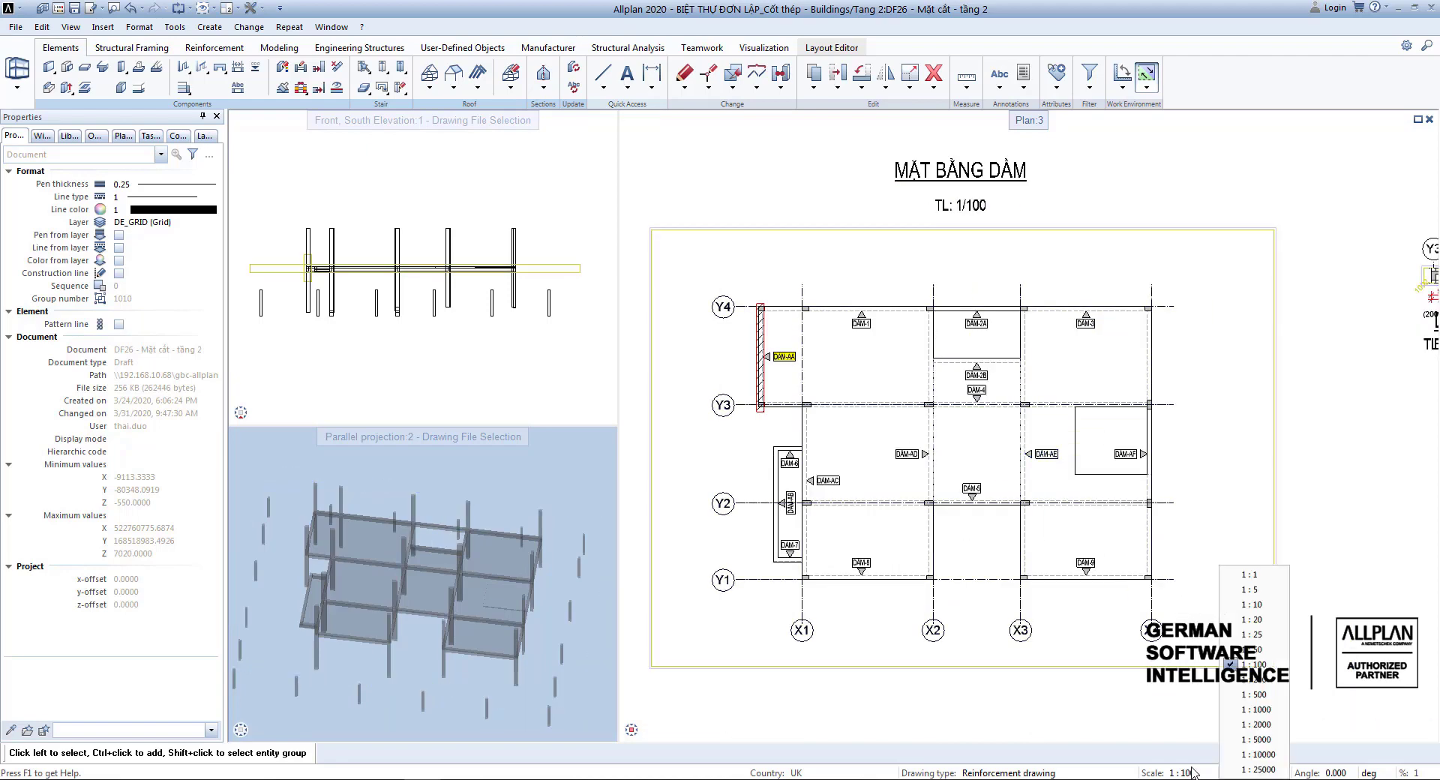
pyautogui.click(1250, 655)
pyautogui.scroll(-3, 776, 525)
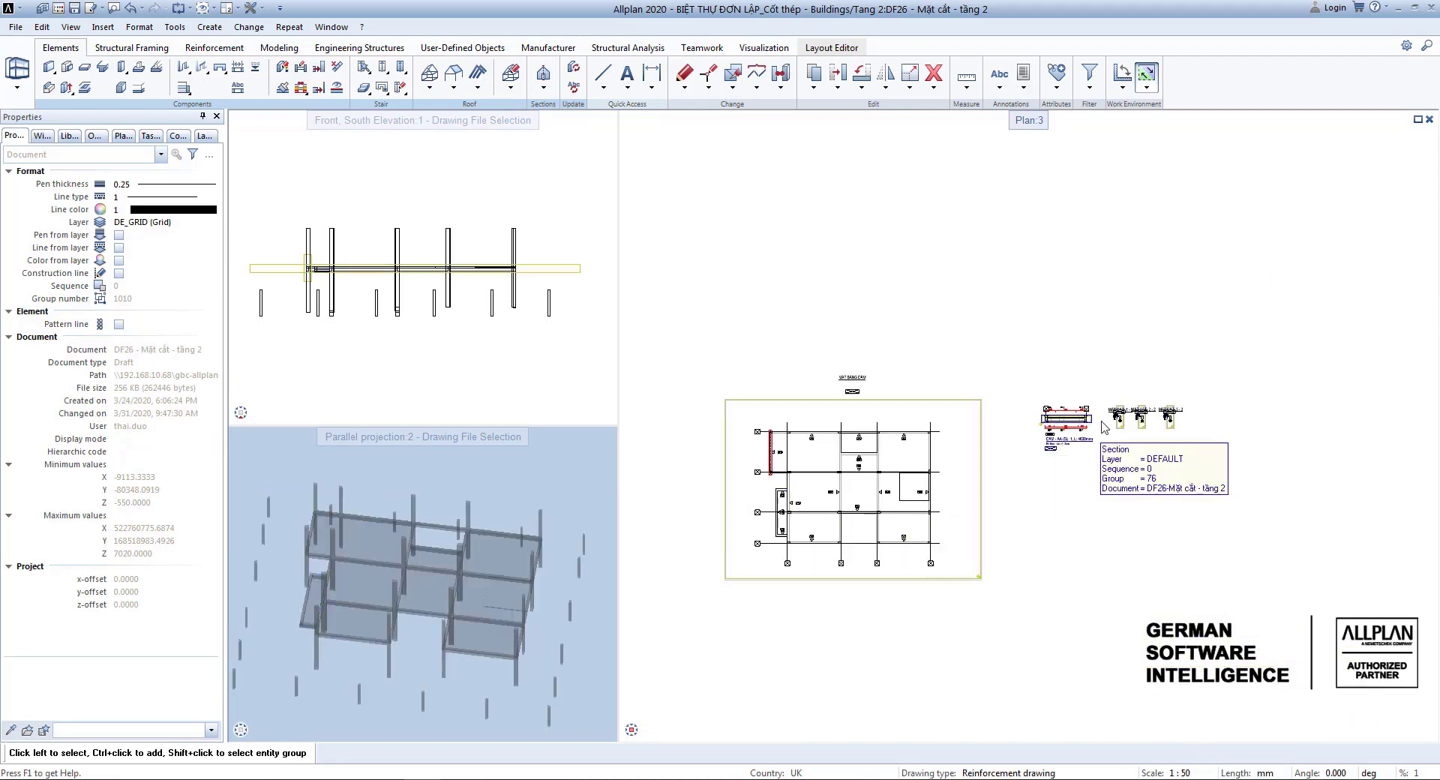
pyautogui.scroll(8, 1084, 422)
pyautogui.moveTo(958, 473); pyautogui.dragTo(944, 465, button='middle')
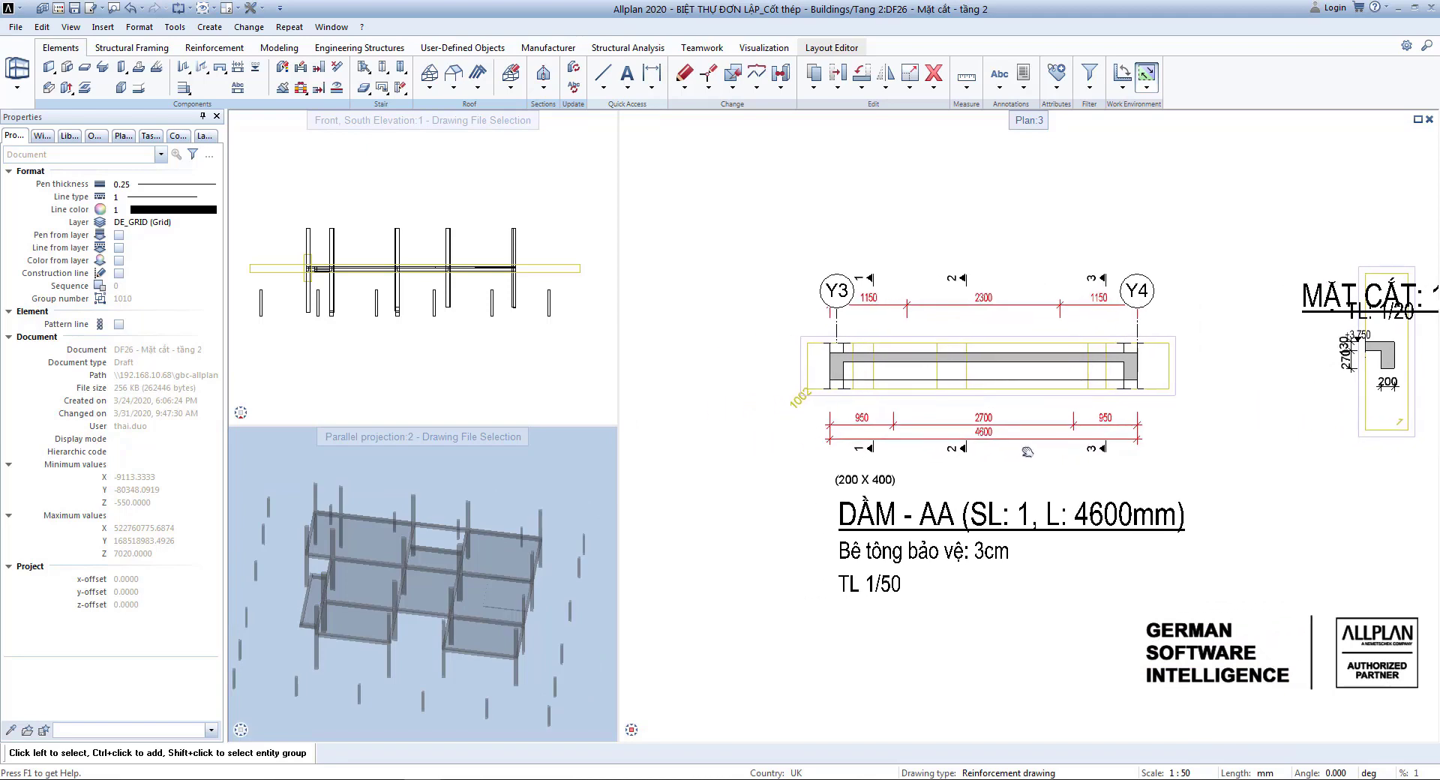
pyautogui.scroll(2, 946, 469)
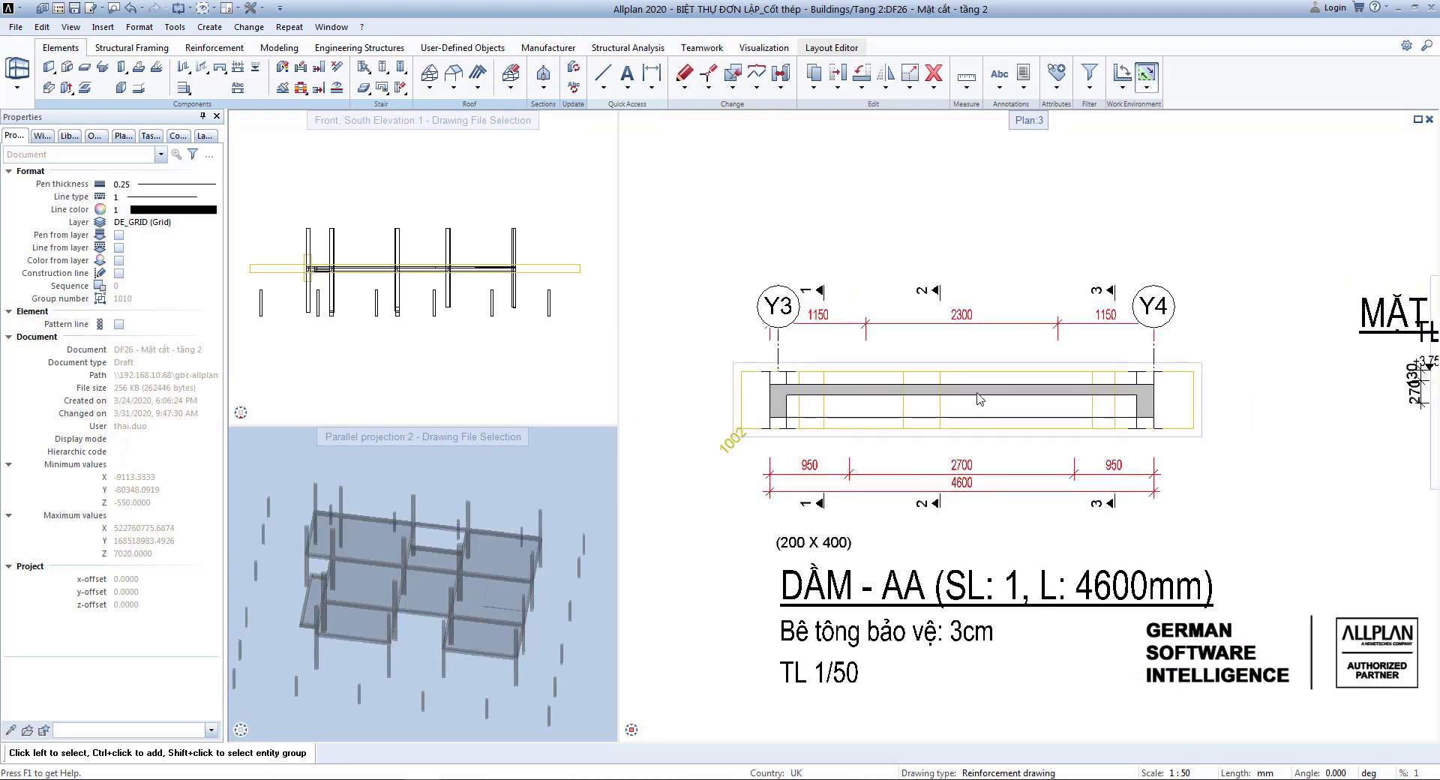
pyautogui.moveTo(828, 449); pyautogui.dragTo(747, 464, button='middle')
pyautogui.scroll(-2, 719, 458)
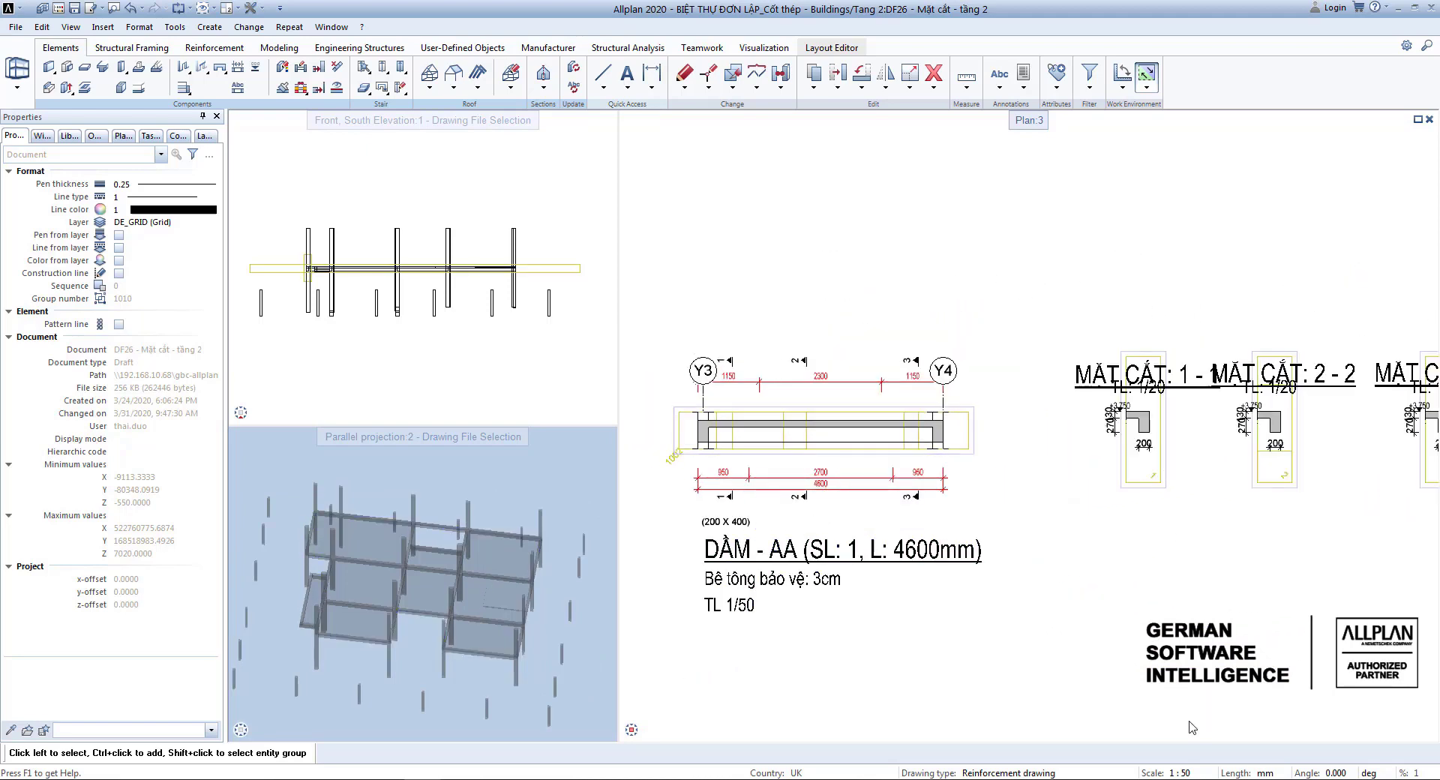
# Step: Set the reference scale to 1:20 and inspect beam cross-sections 1-1, 2-2 and 3-3
pyautogui.click(1176, 772)
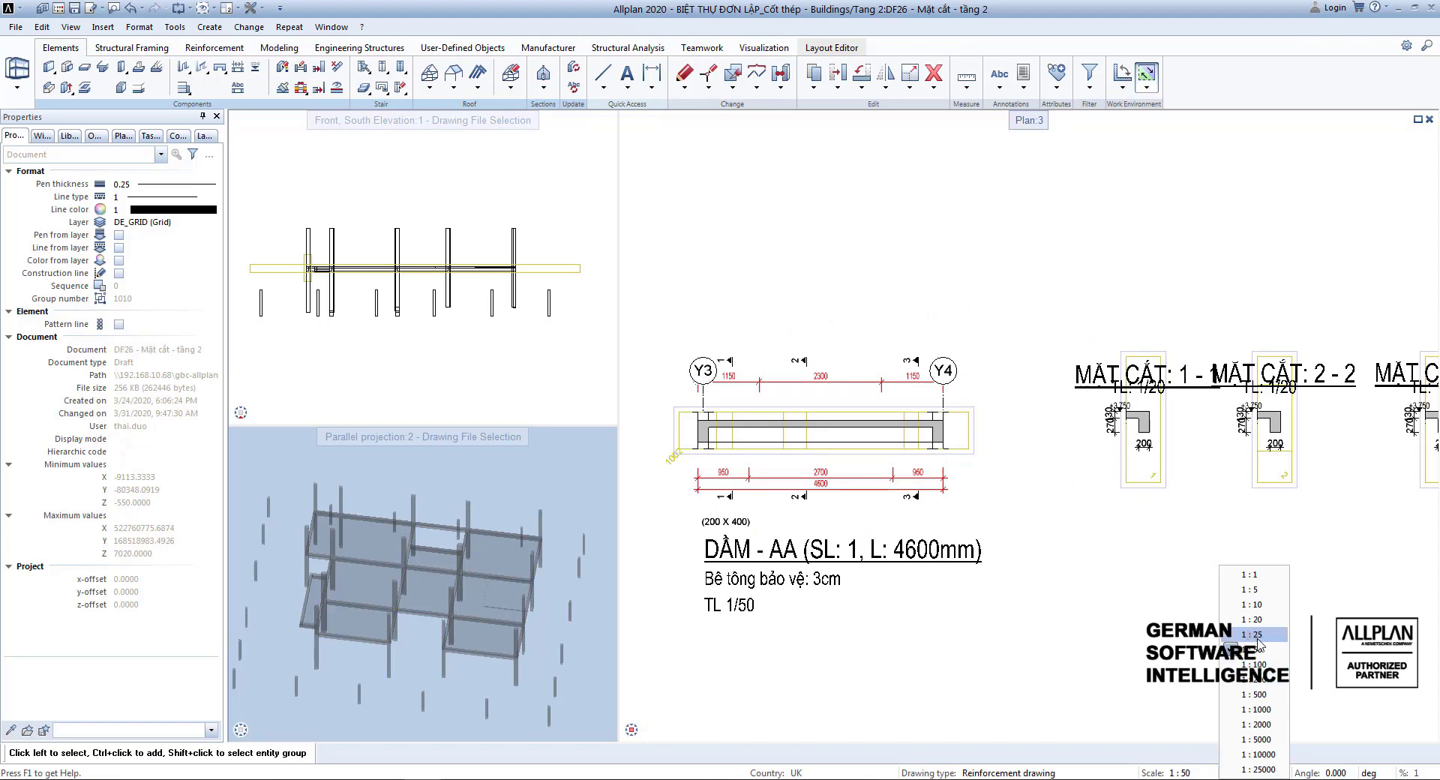
pyautogui.click(1250, 619)
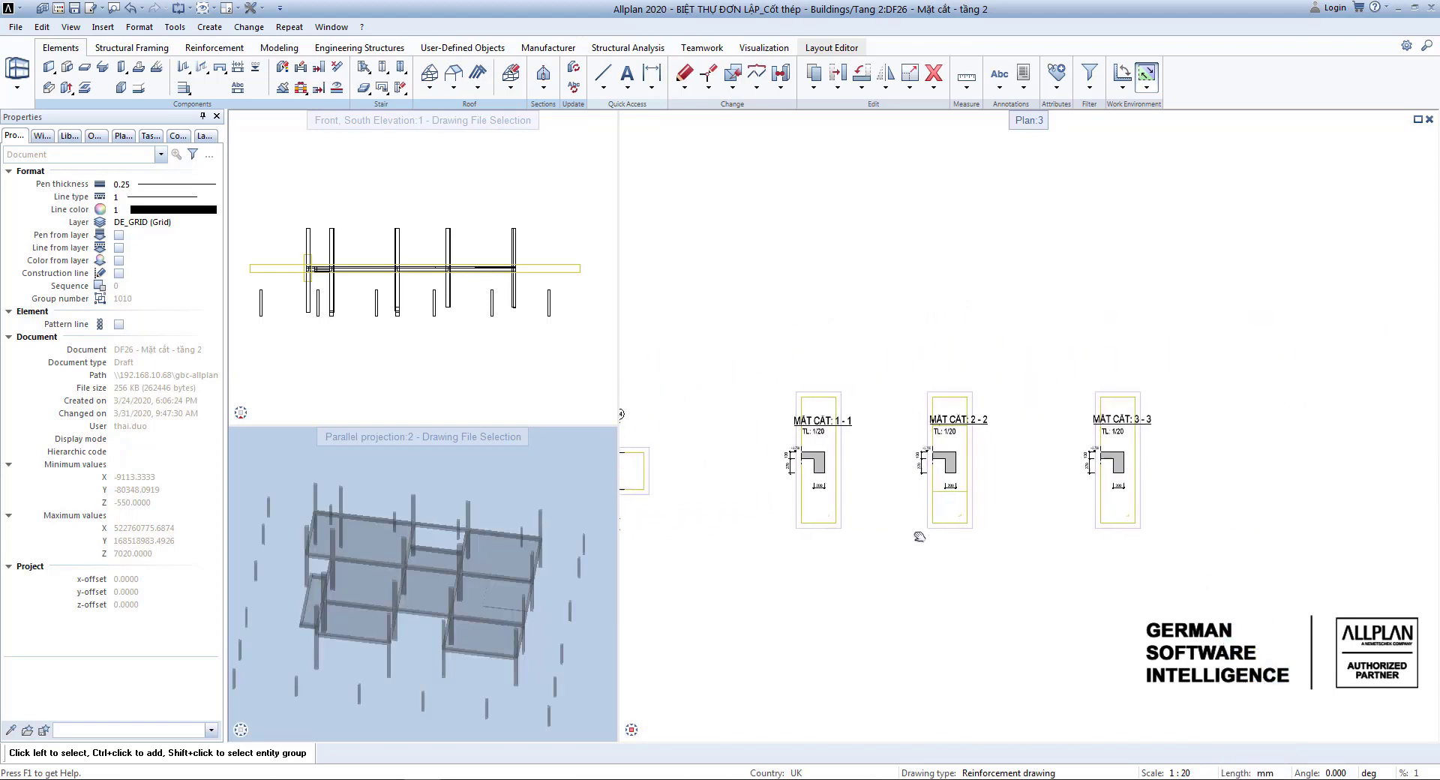
pyautogui.scroll(5, 855, 495)
pyautogui.scroll(-2, 868, 476)
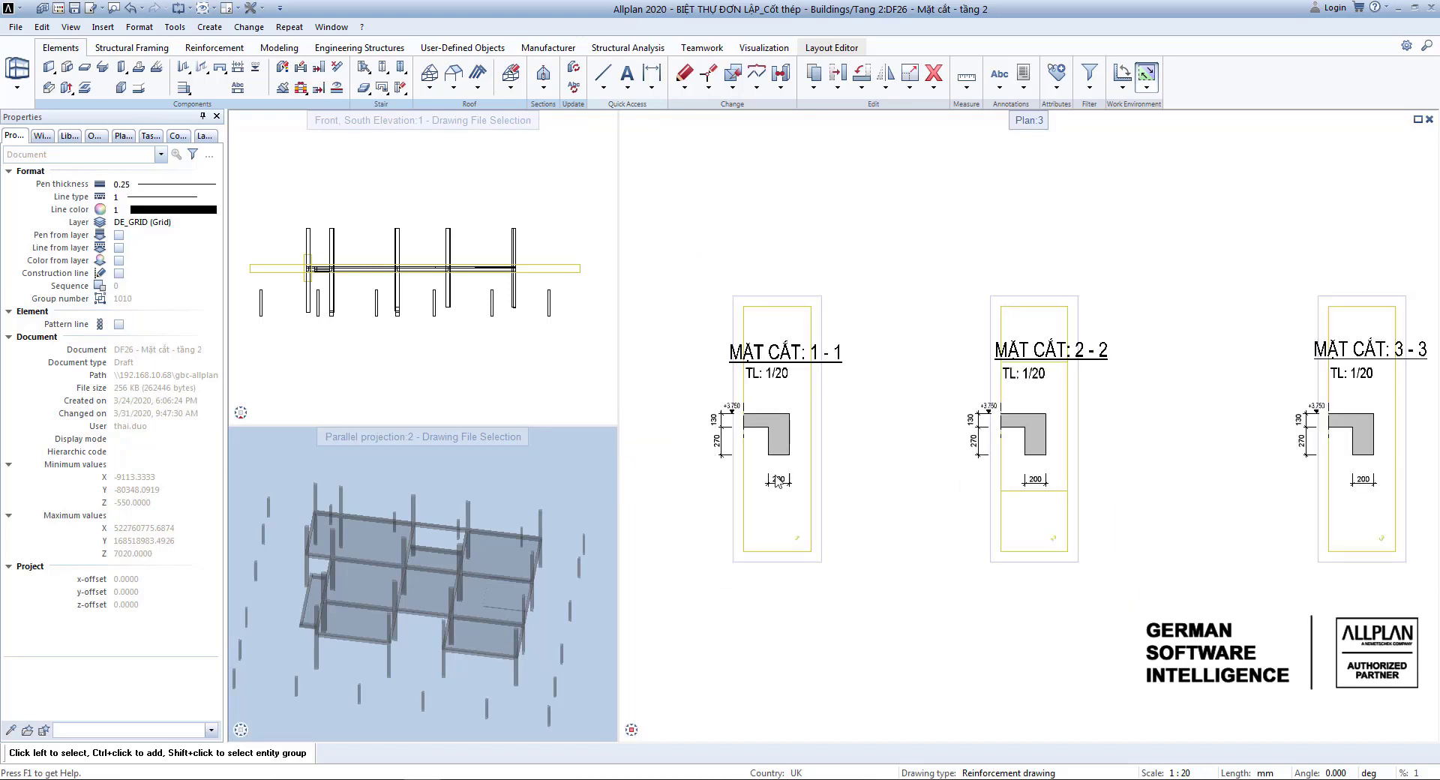
pyautogui.moveTo(753, 480); pyautogui.dragTo(975, 449, button='middle')
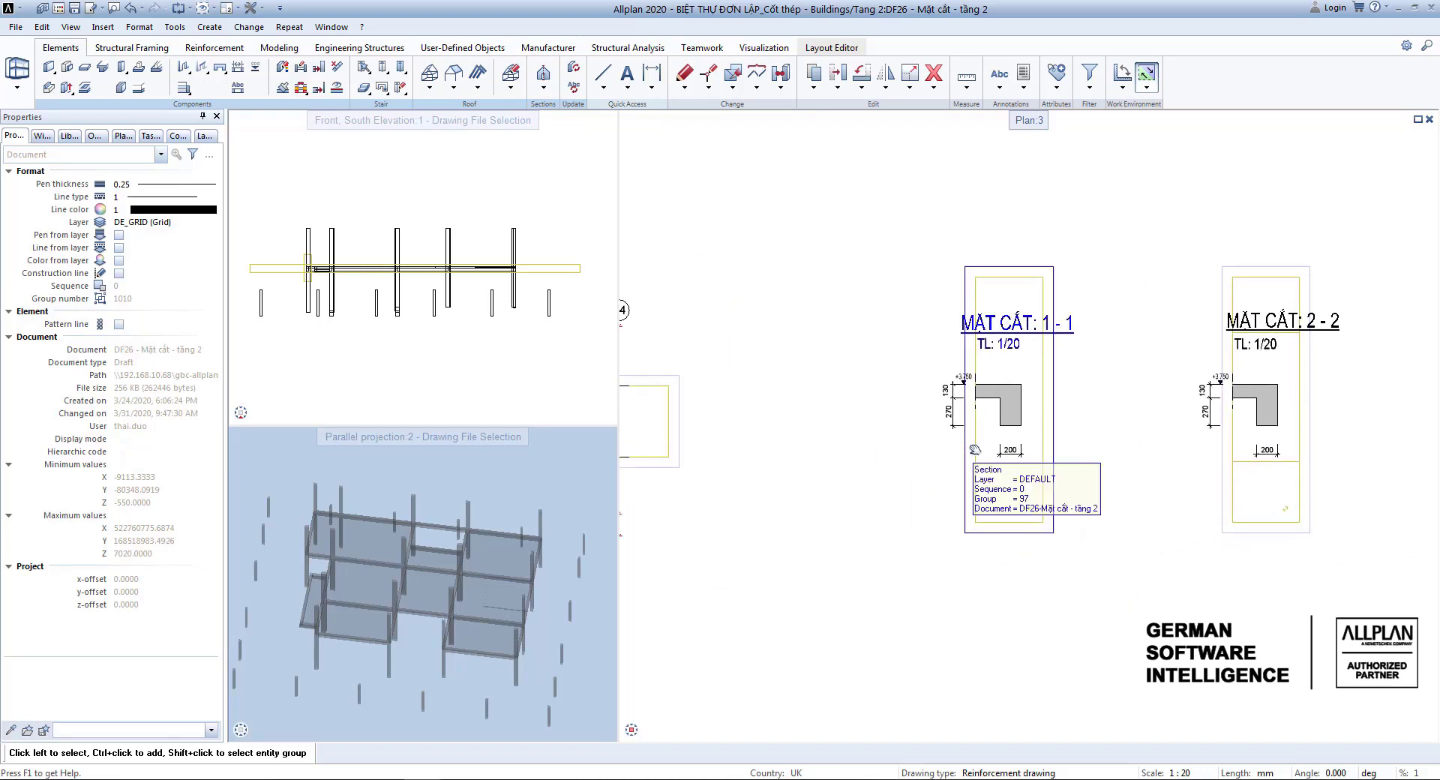
pyautogui.scroll(-3, 975, 449)
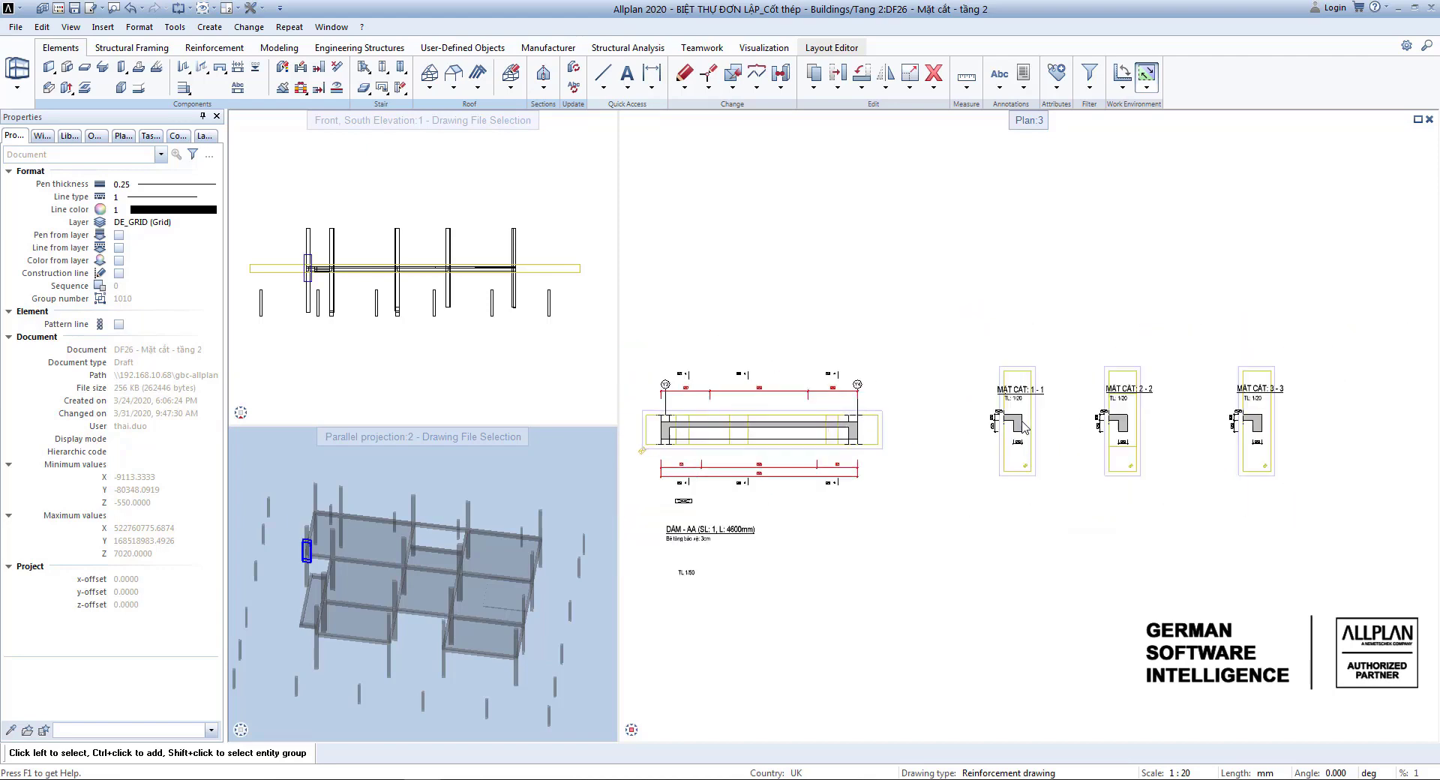
pyautogui.scroll(8, 1021, 427)
pyautogui.scroll(-2, 971, 550)
pyautogui.scroll(-1, 963, 355)
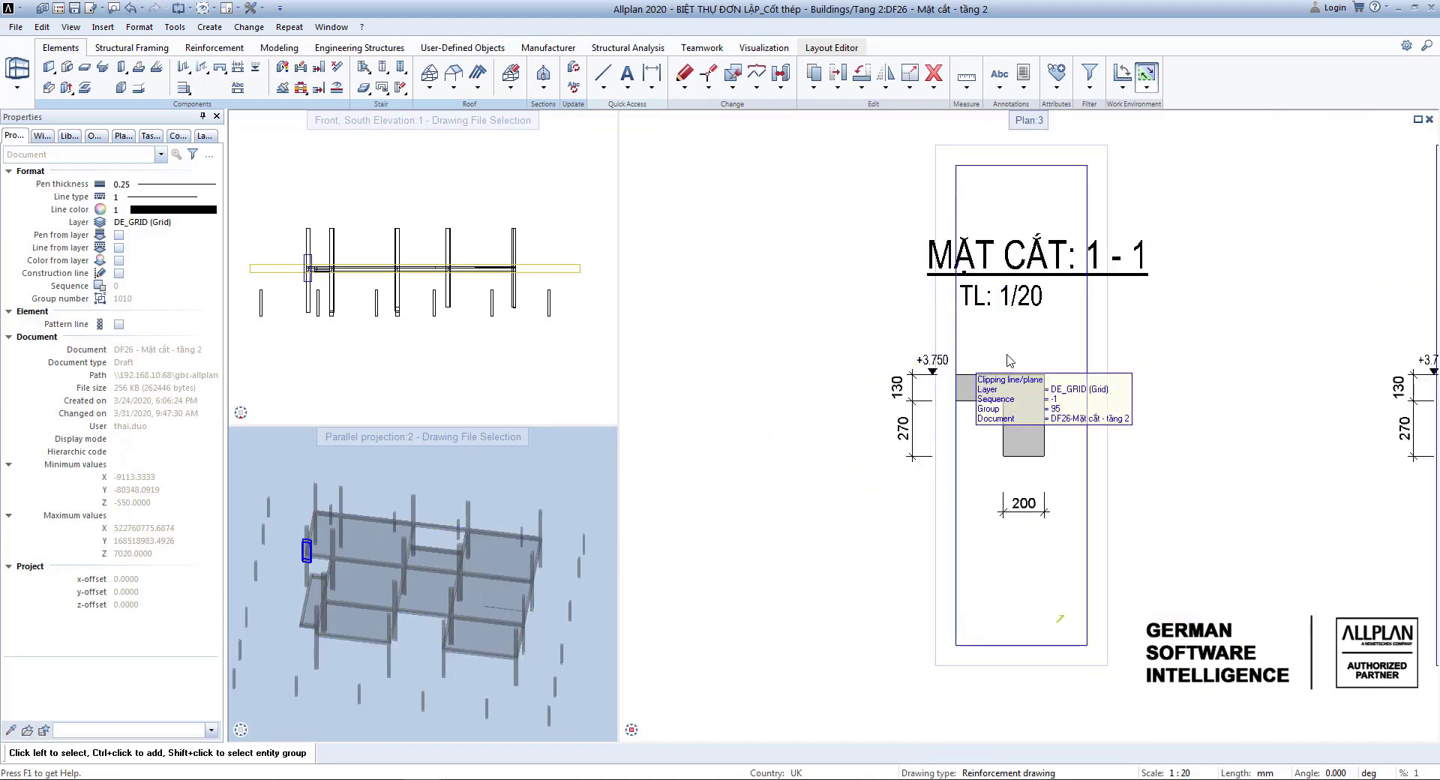
pyautogui.scroll(-5, 1026, 360)
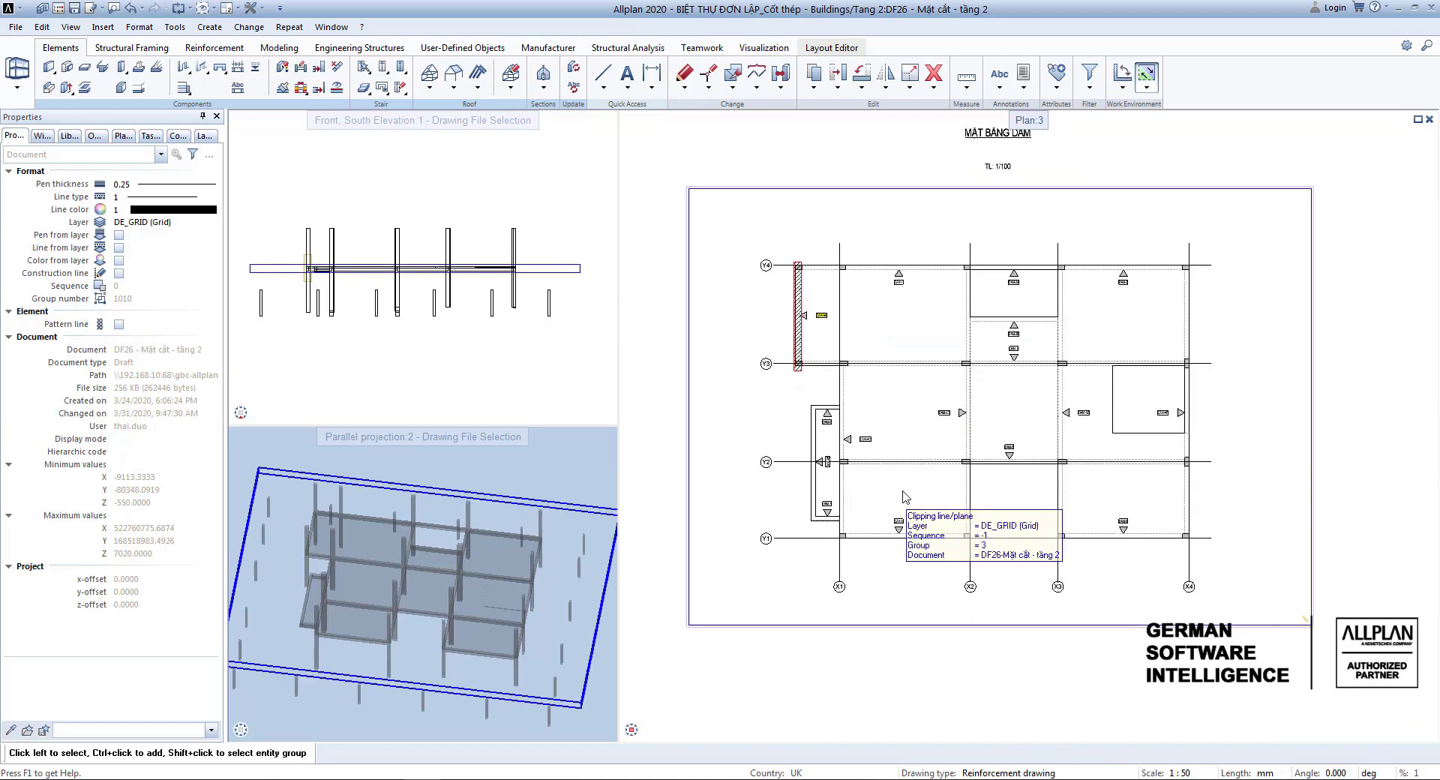
# Step: Make drawing file 27 Thép dầm of the Tang 2 level the current file
pyautogui.scroll(-4, 1005, 450)
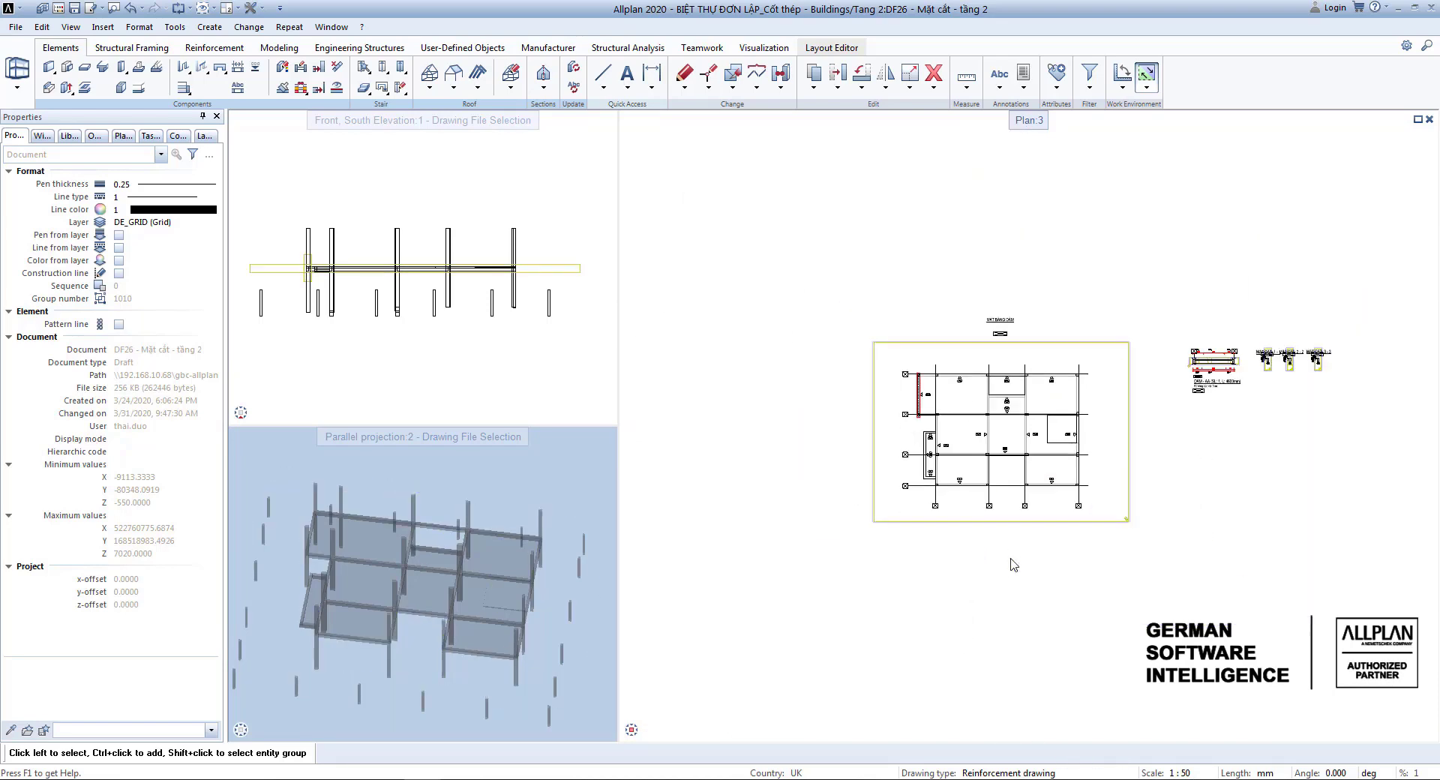
pyautogui.press('F2')
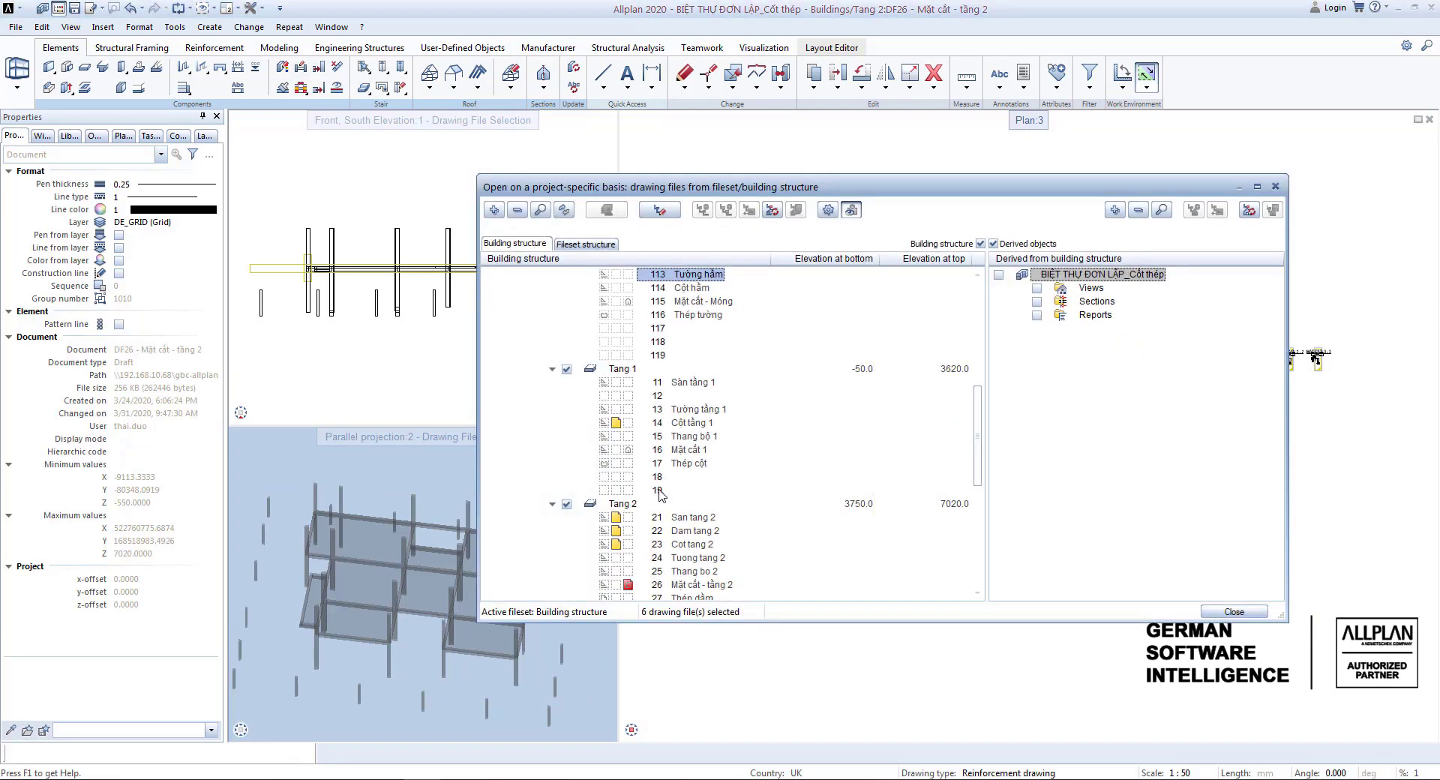
pyautogui.scroll(-3, 660, 495)
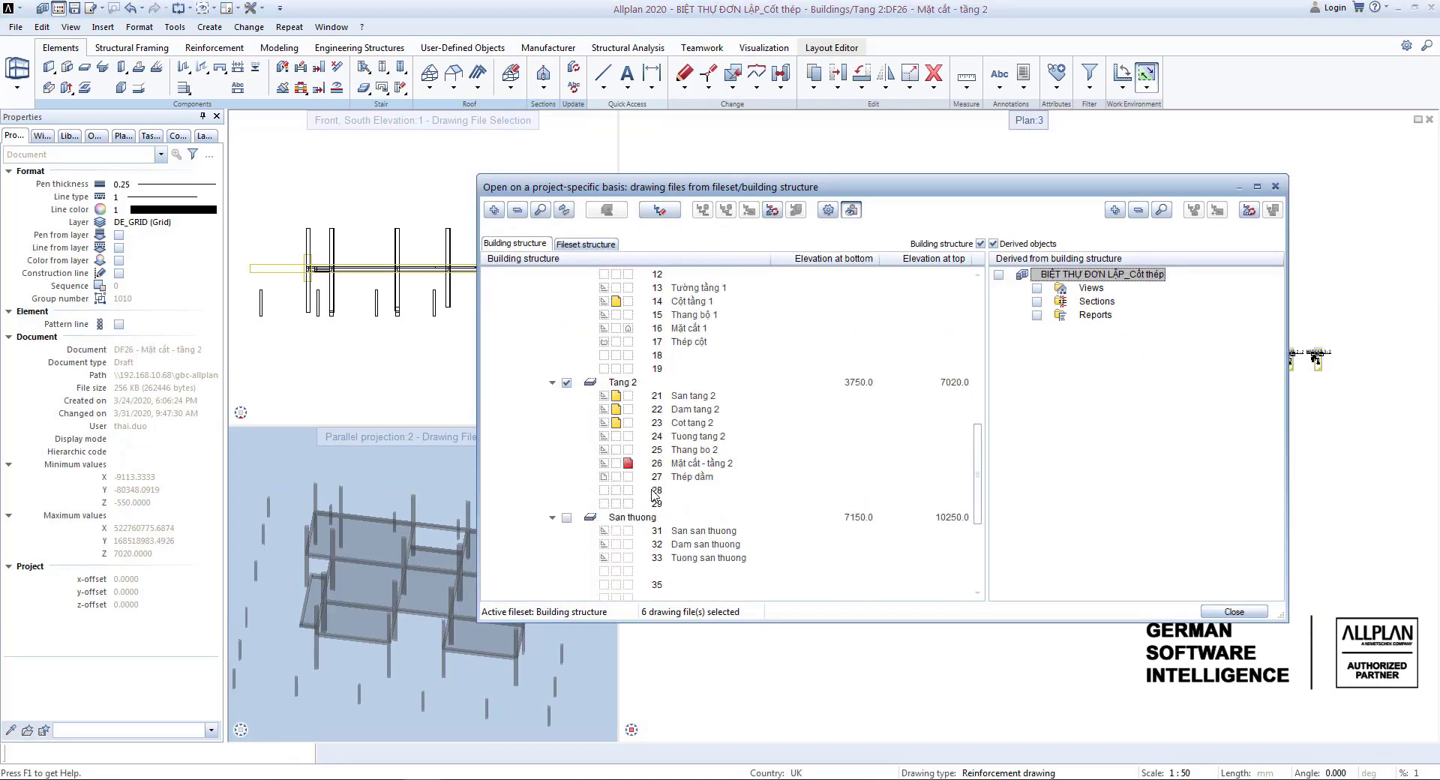
pyautogui.click(628, 476)
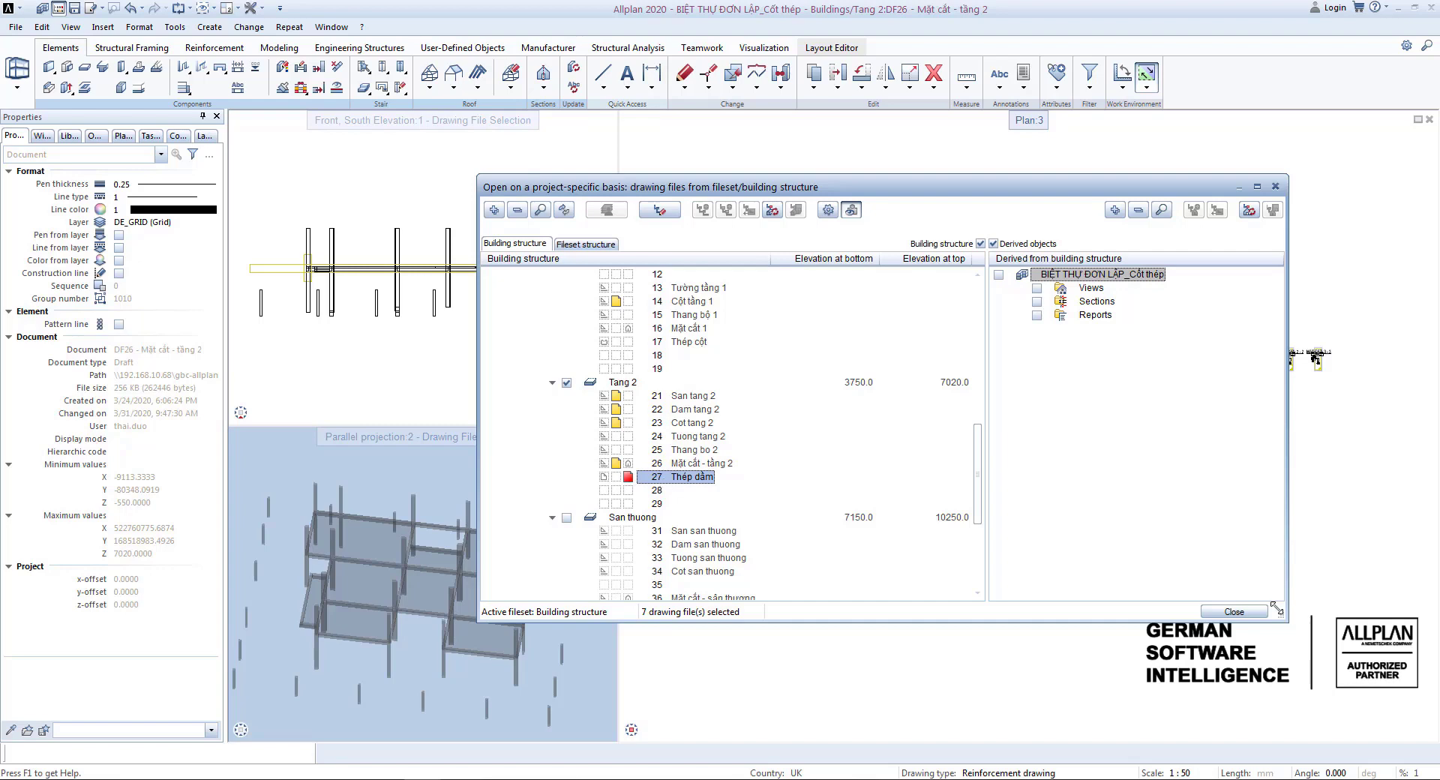
pyautogui.click(1233, 611)
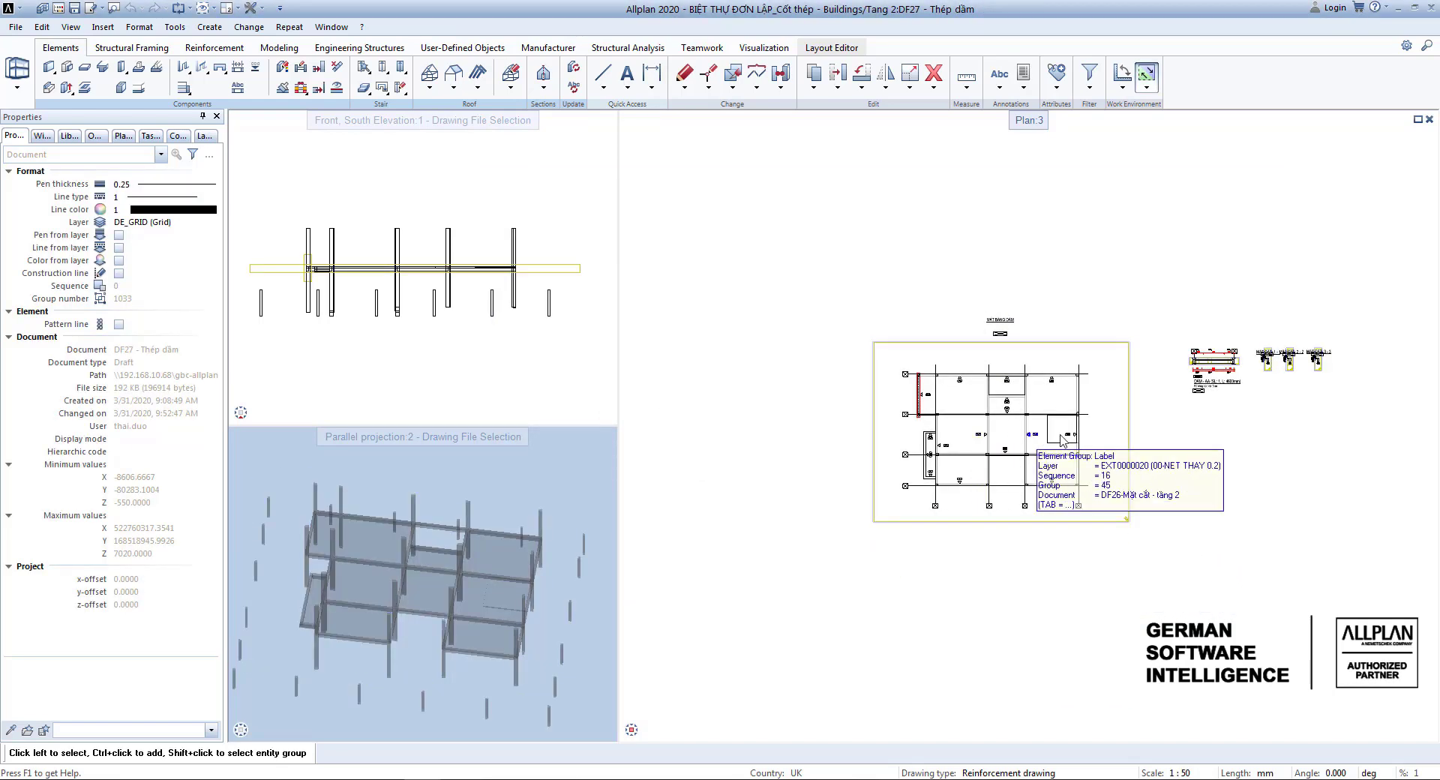
# Step: Start a bar shape for beam AA using the closed stirrup type, with 6 mm diameter and 30 mm concrete cover
pyautogui.moveTo(1065, 437); pyautogui.dragTo(921, 487, button='middle')
pyautogui.scroll(-1, 1024, 410)
pyautogui.scroll(11, 1050, 448)
pyautogui.moveTo(1048, 412); pyautogui.dragTo(998, 482, button='middle')
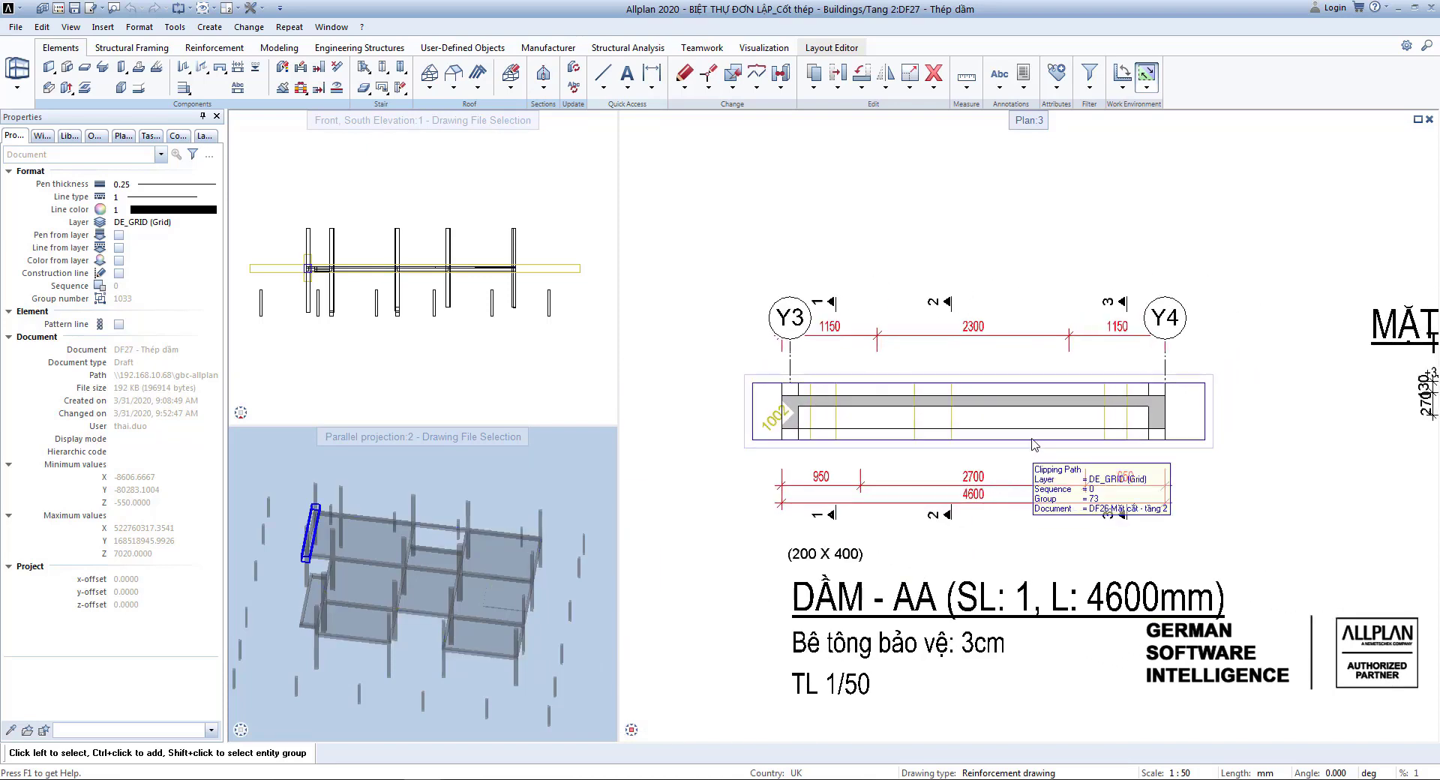
pyautogui.scroll(-1, 1032, 441)
pyautogui.moveTo(935, 415); pyautogui.dragTo(844, 369, button='middle')
pyautogui.scroll(3, 796, 371)
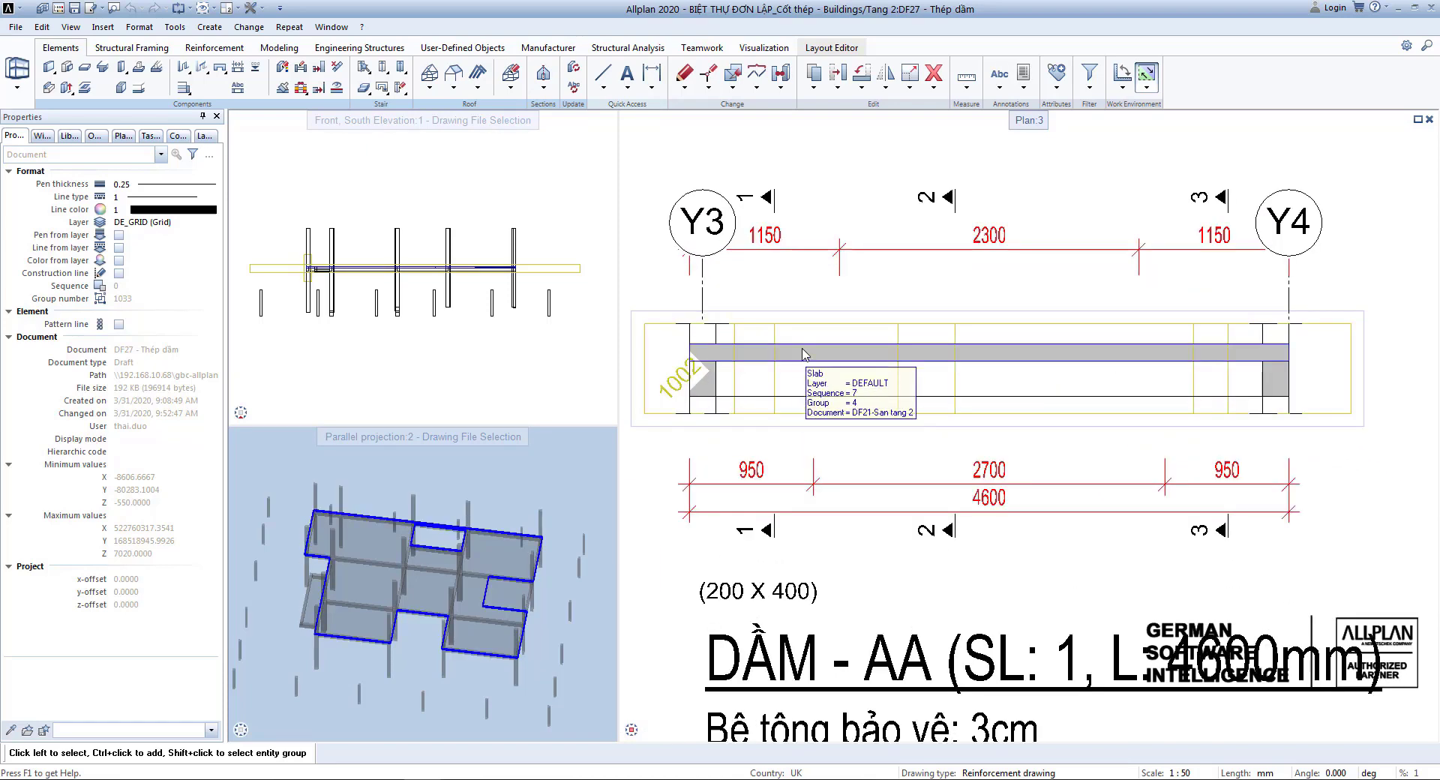
pyautogui.click(197, 51)
pyautogui.click(51, 69)
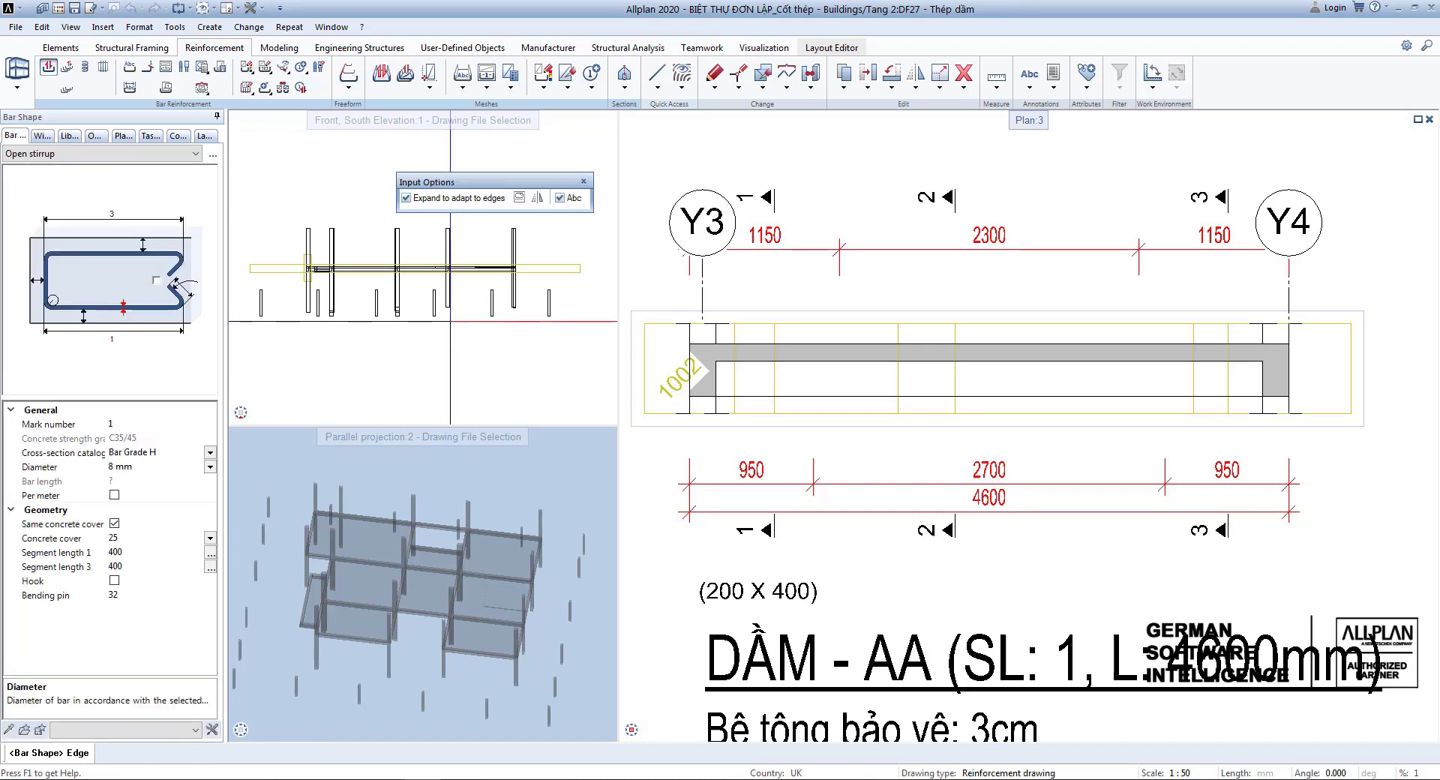
pyautogui.click(213, 156)
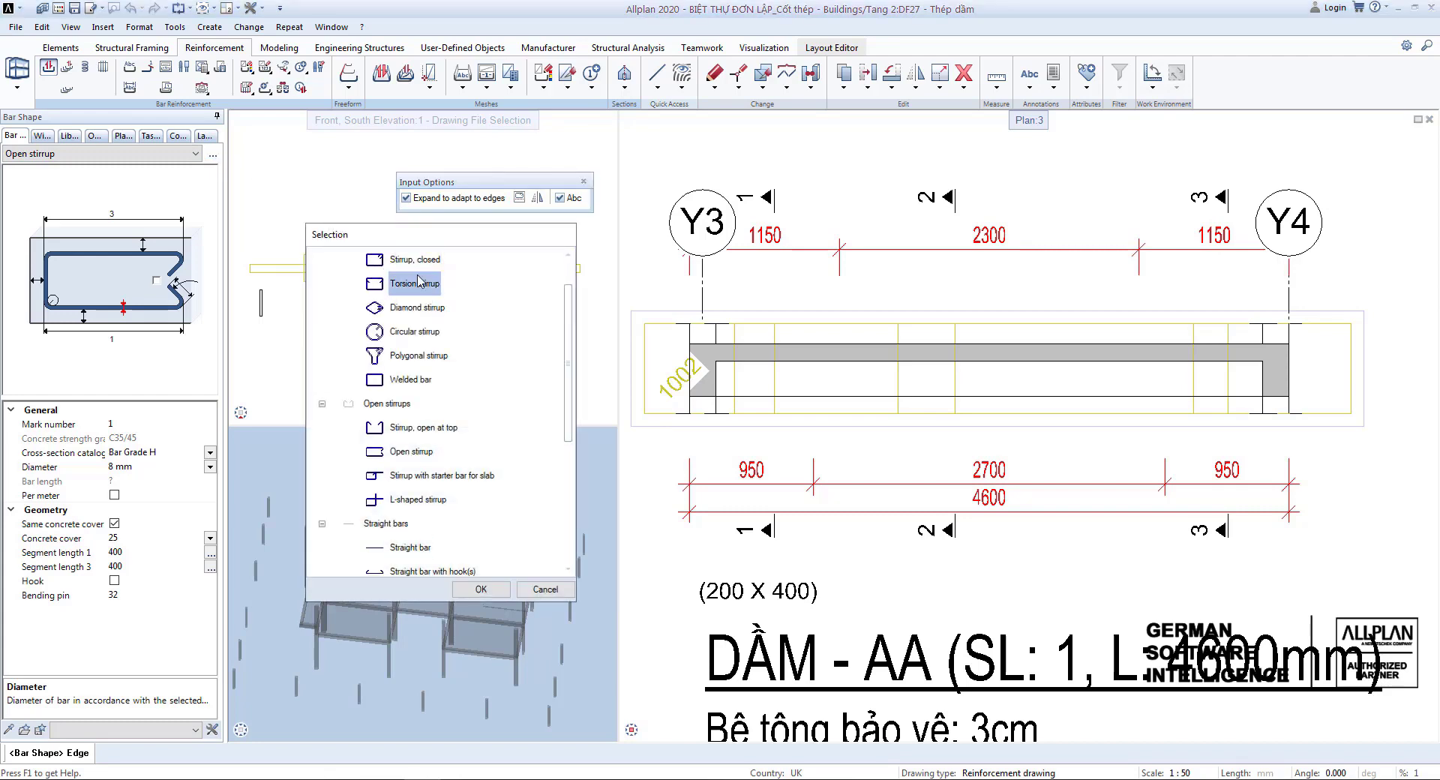
pyautogui.doubleClick(416, 263)
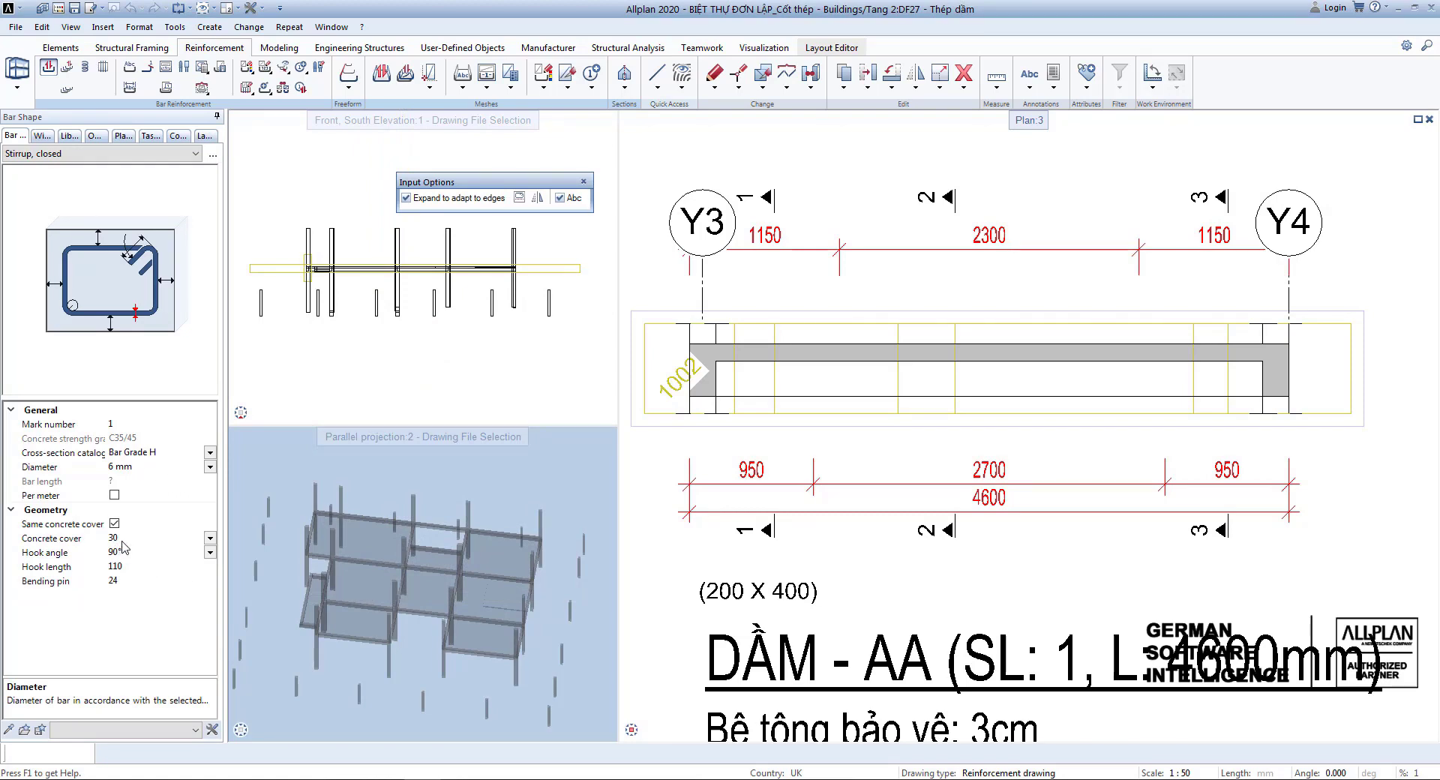
# Step: Fit the closed stirrup into the web of beam cross-section 1-1 and finish the shape without placing a label
pyautogui.scroll(-2, 1000, 523)
pyautogui.scroll(3, 997, 660)
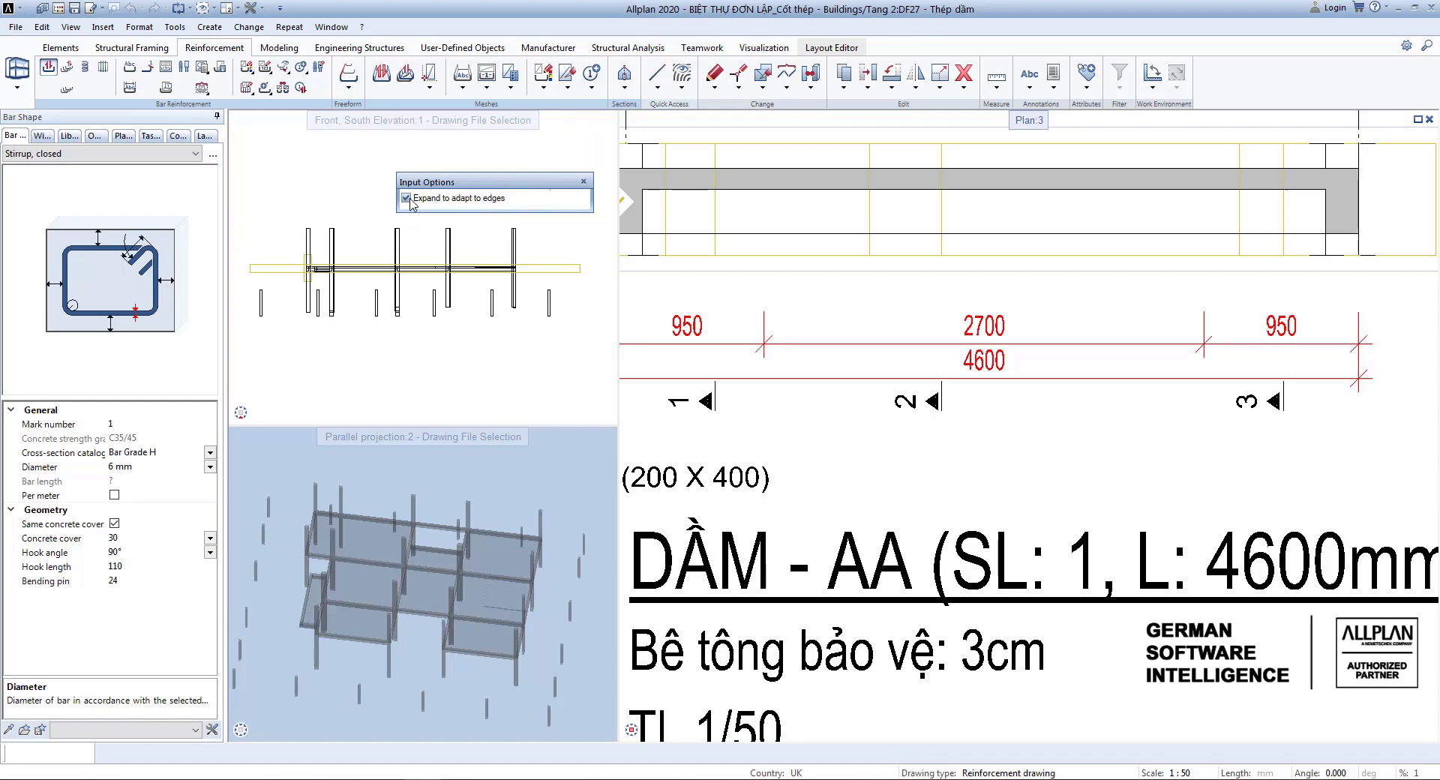
pyautogui.scroll(-4, 716, 288)
pyautogui.scroll(2, 943, 272)
pyautogui.scroll(4, 940, 277)
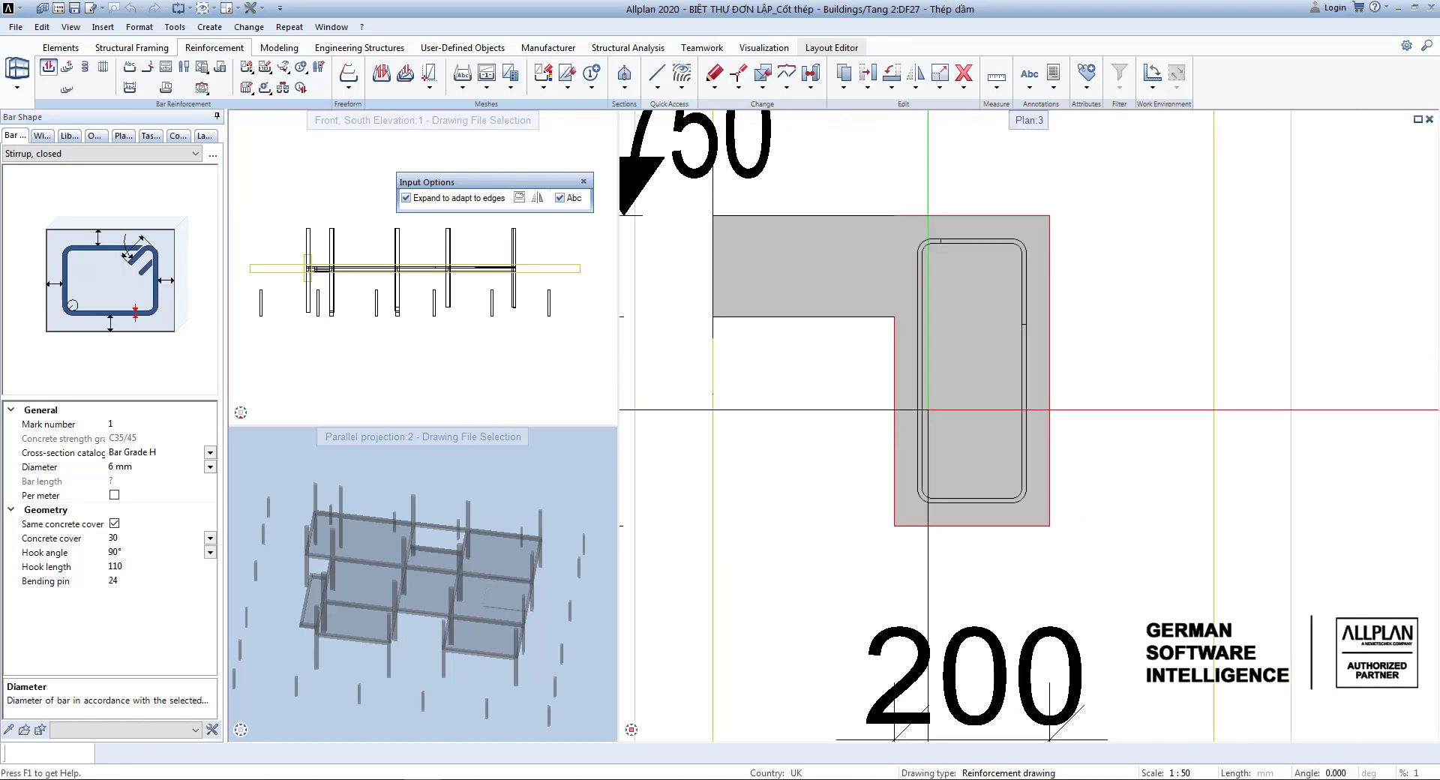
pyautogui.click(927, 409)
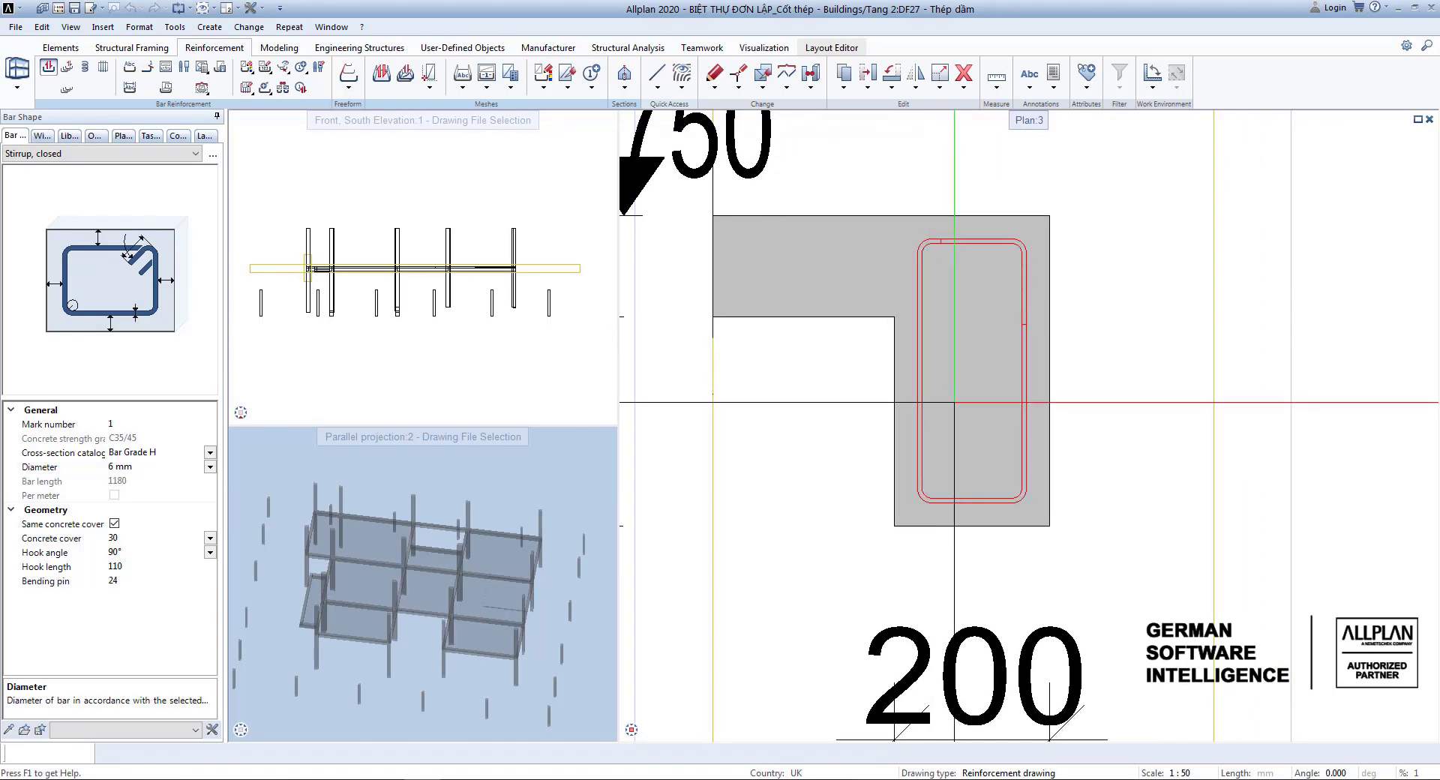
pyautogui.scroll(-1, 954, 401)
pyautogui.scroll(-3, 954, 402)
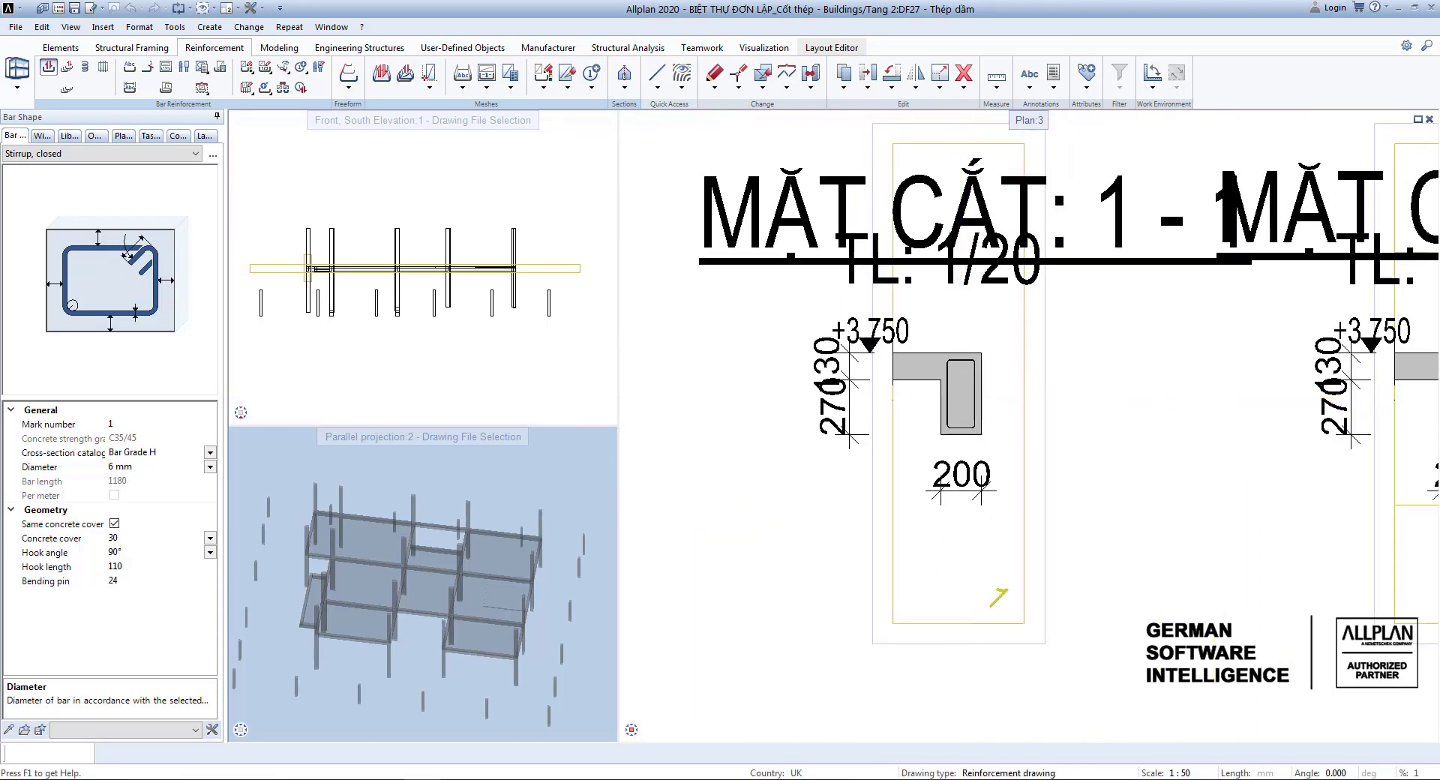
pyautogui.press('Escape')
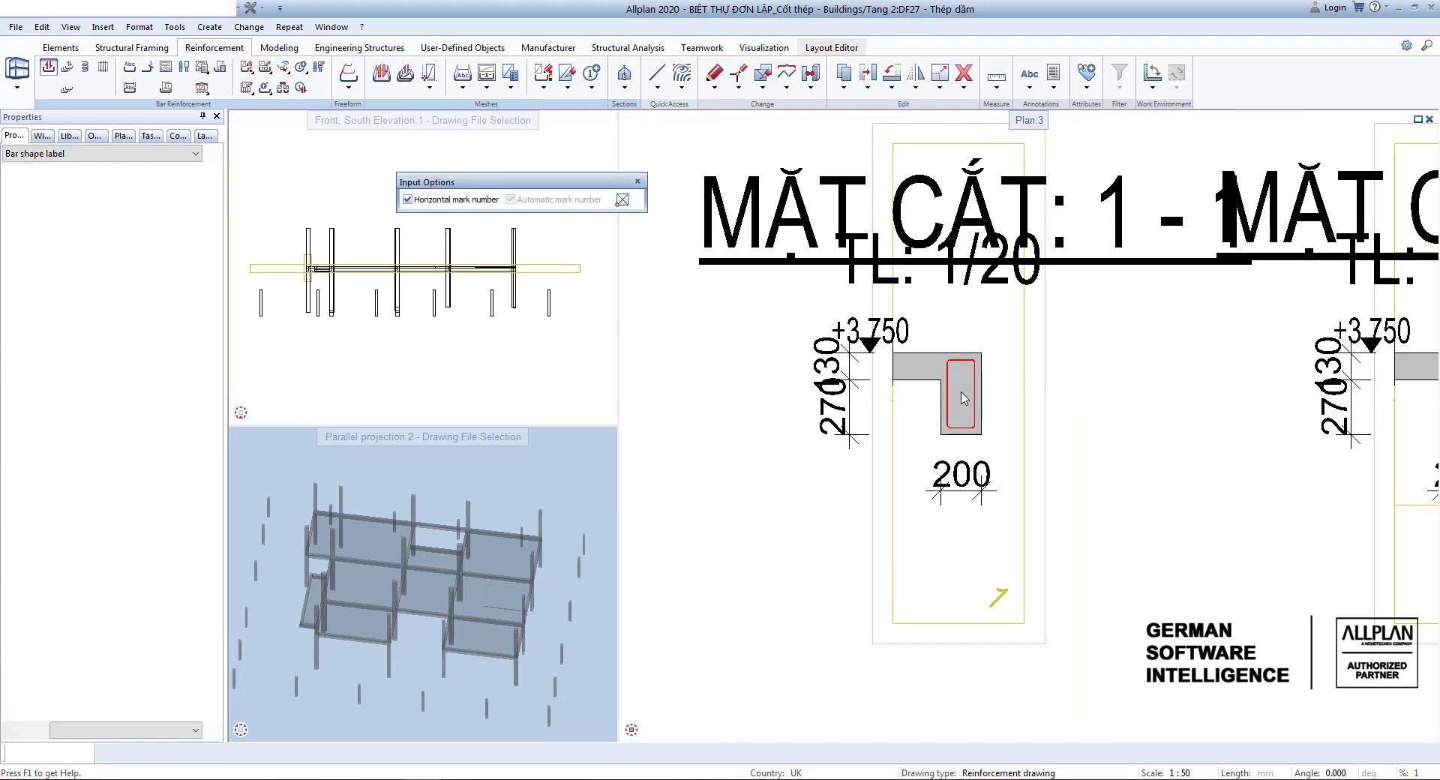
pyautogui.press('Escape')
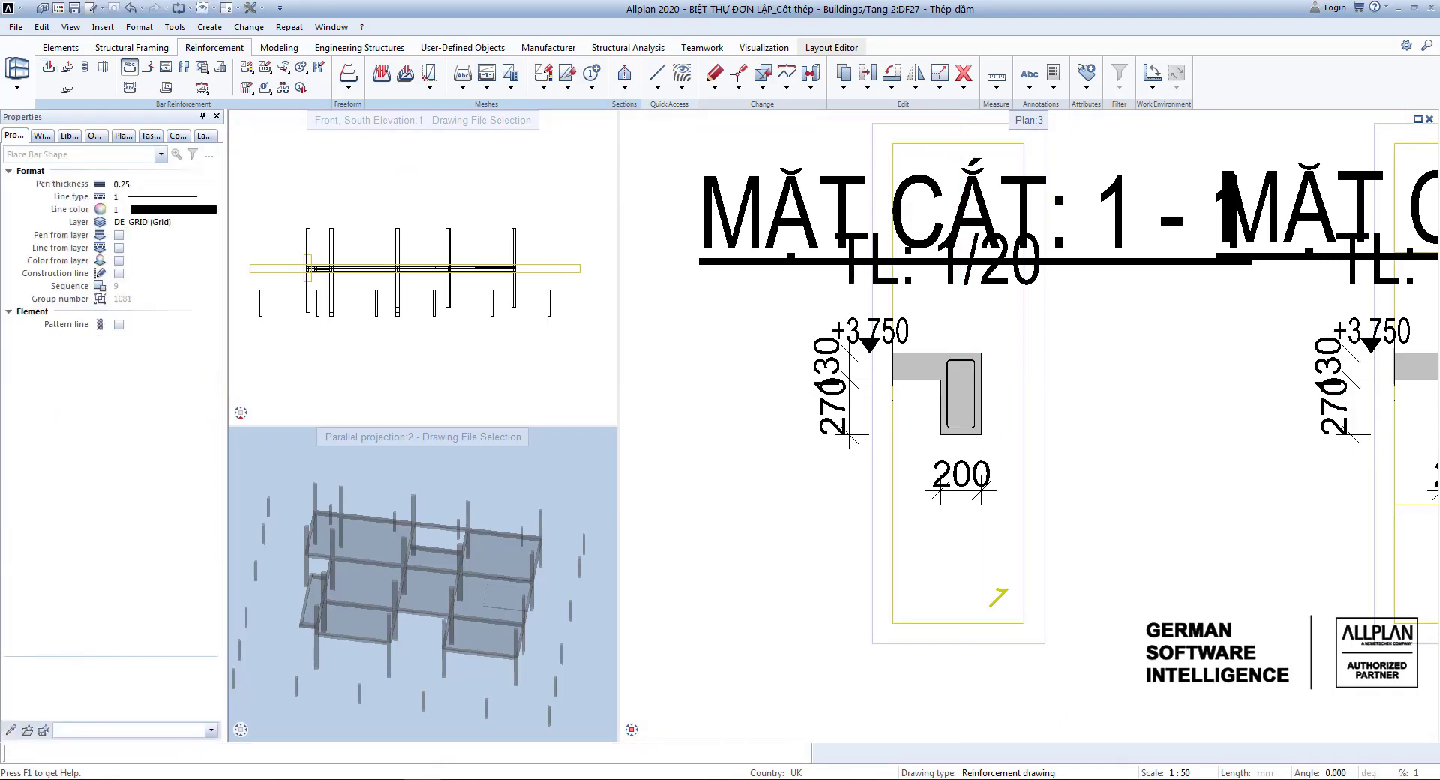
# Step: Distribute the stirrup along the DẦM-AA elevation as a linear placement with automatic placement enabled
pyautogui.rightClick(962, 397)
pyautogui.scroll(-5, 1012, 390)
pyautogui.scroll(4, 757, 388)
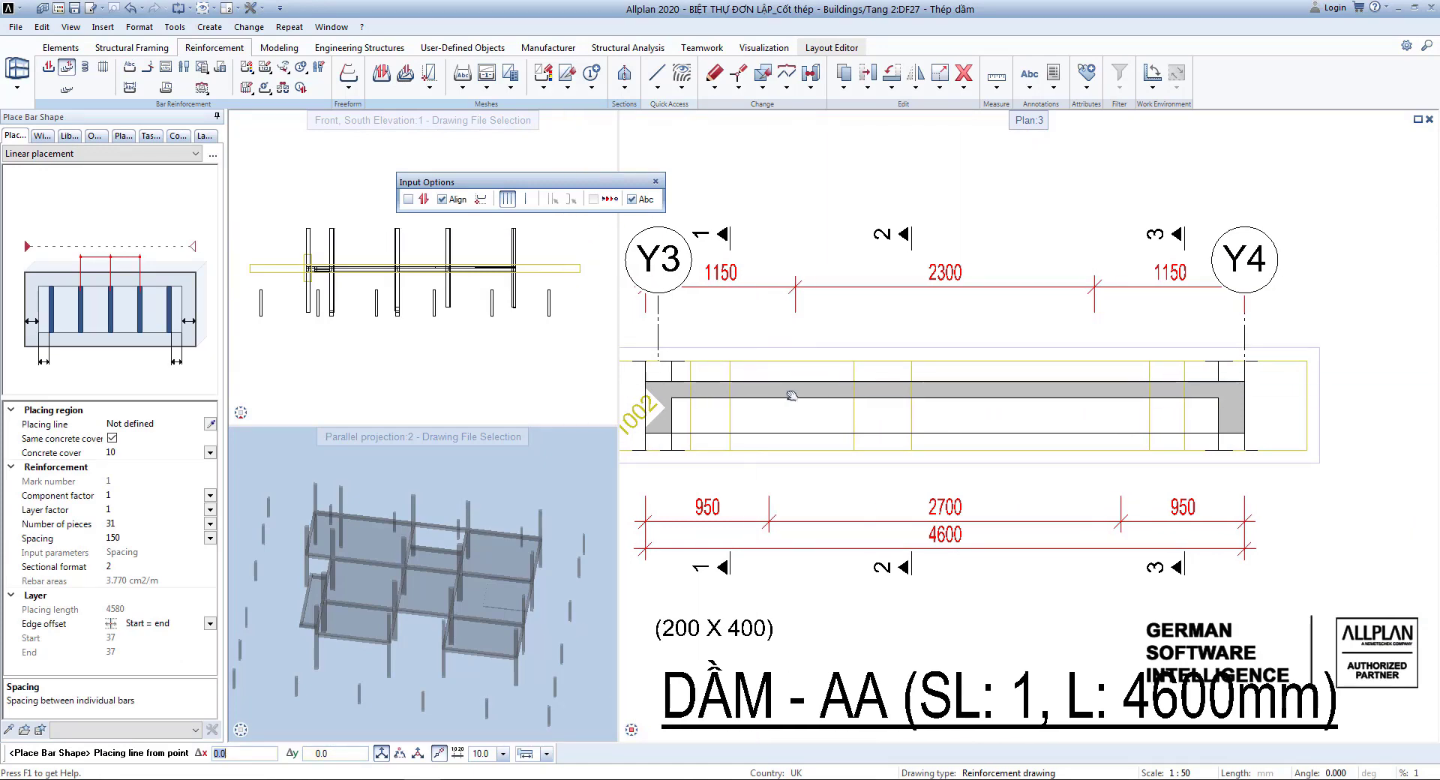
pyautogui.moveTo(813, 388); pyautogui.dragTo(913, 377, button='middle')
pyautogui.click(411, 202)
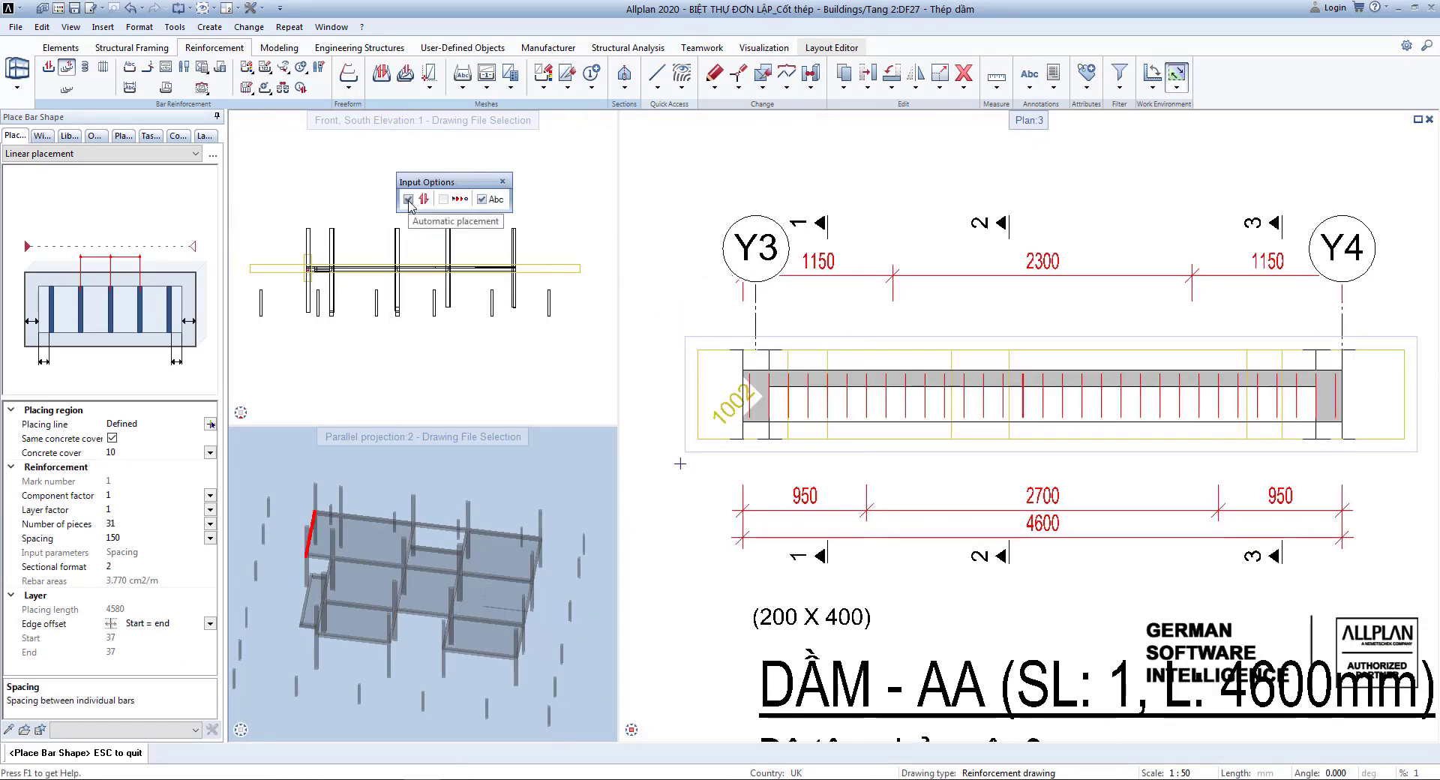
# Step: Disable automatic placement and define the stirrup placing line along the beam's underside between the inner column faces at Y3 and Y4
pyautogui.click(412, 199)
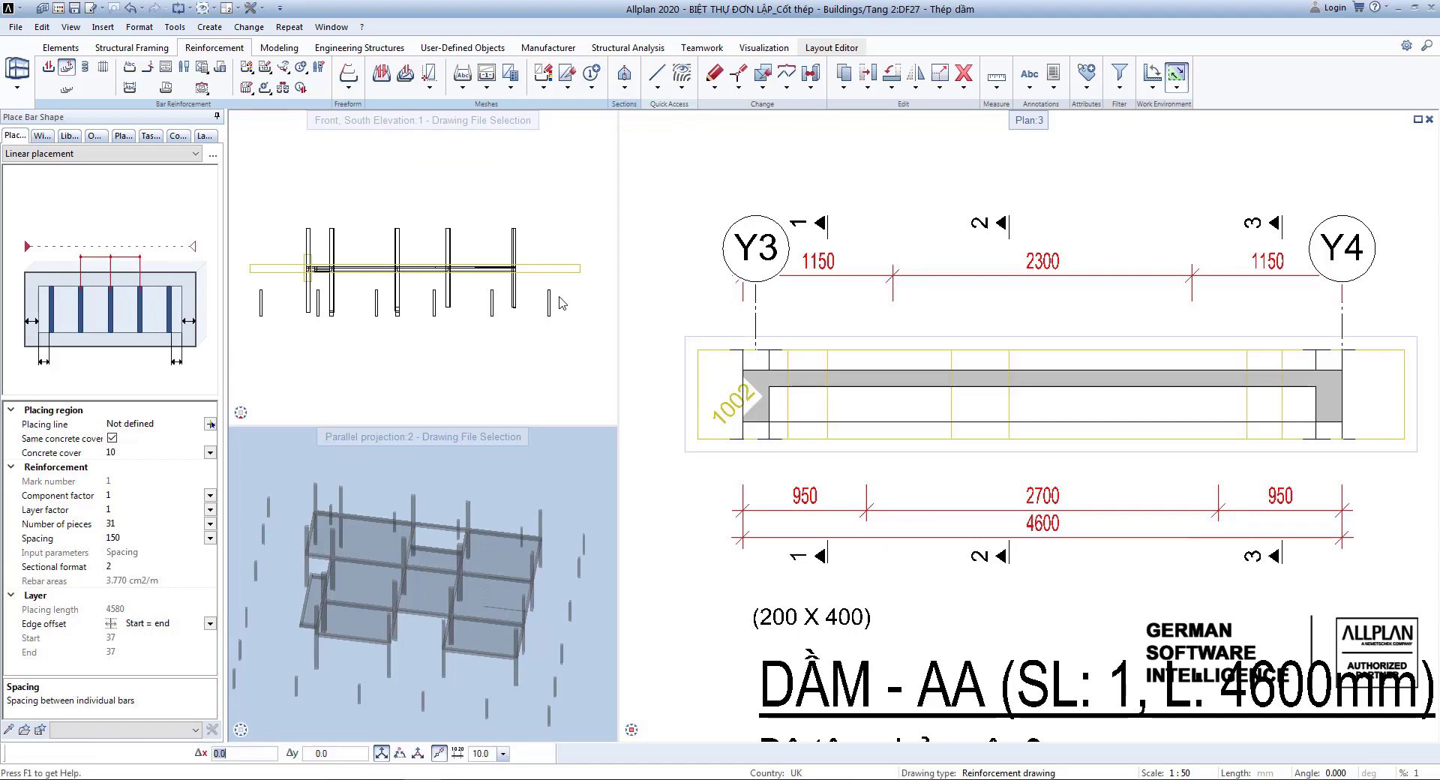
pyautogui.scroll(6, 761, 431)
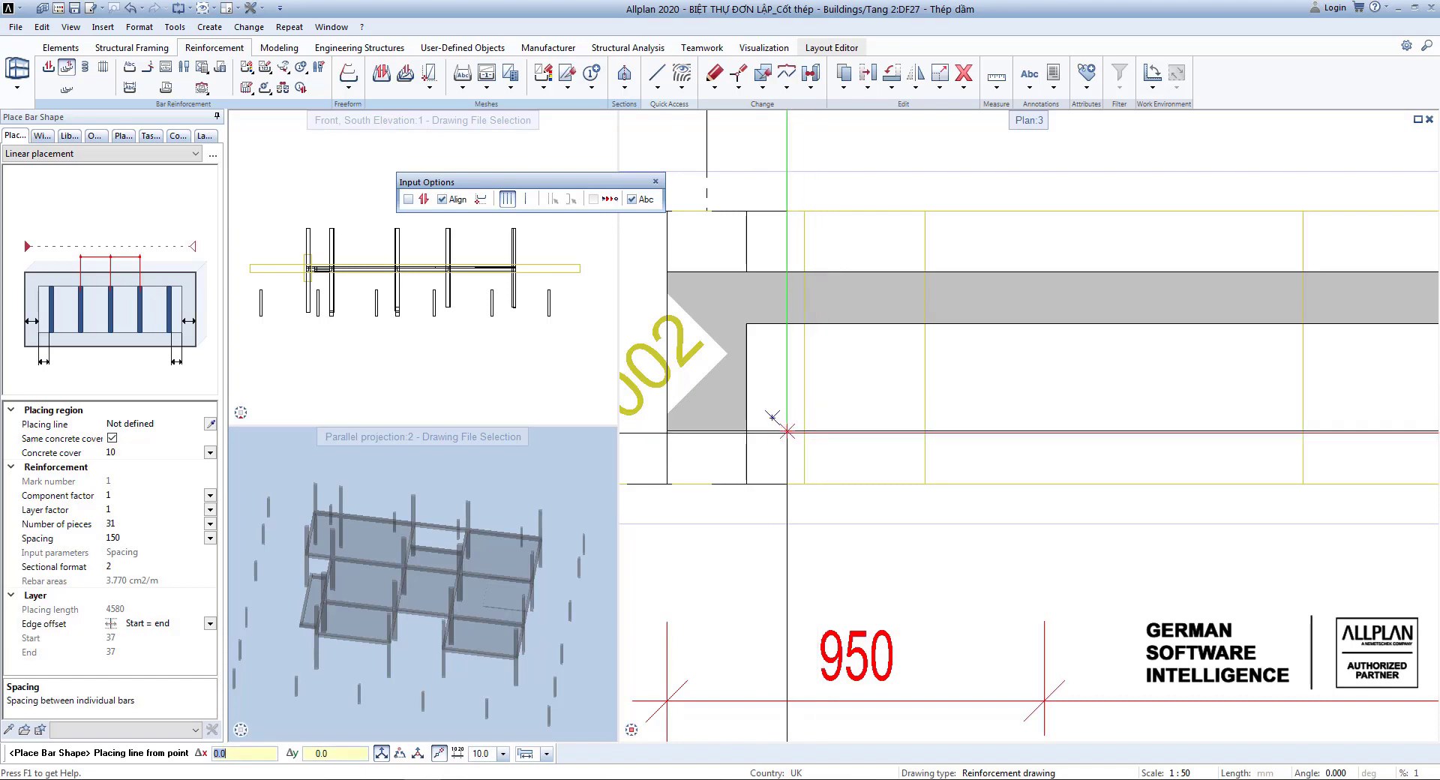
pyautogui.click(734, 416)
pyautogui.scroll(-6, 735, 416)
pyautogui.scroll(6, 1158, 343)
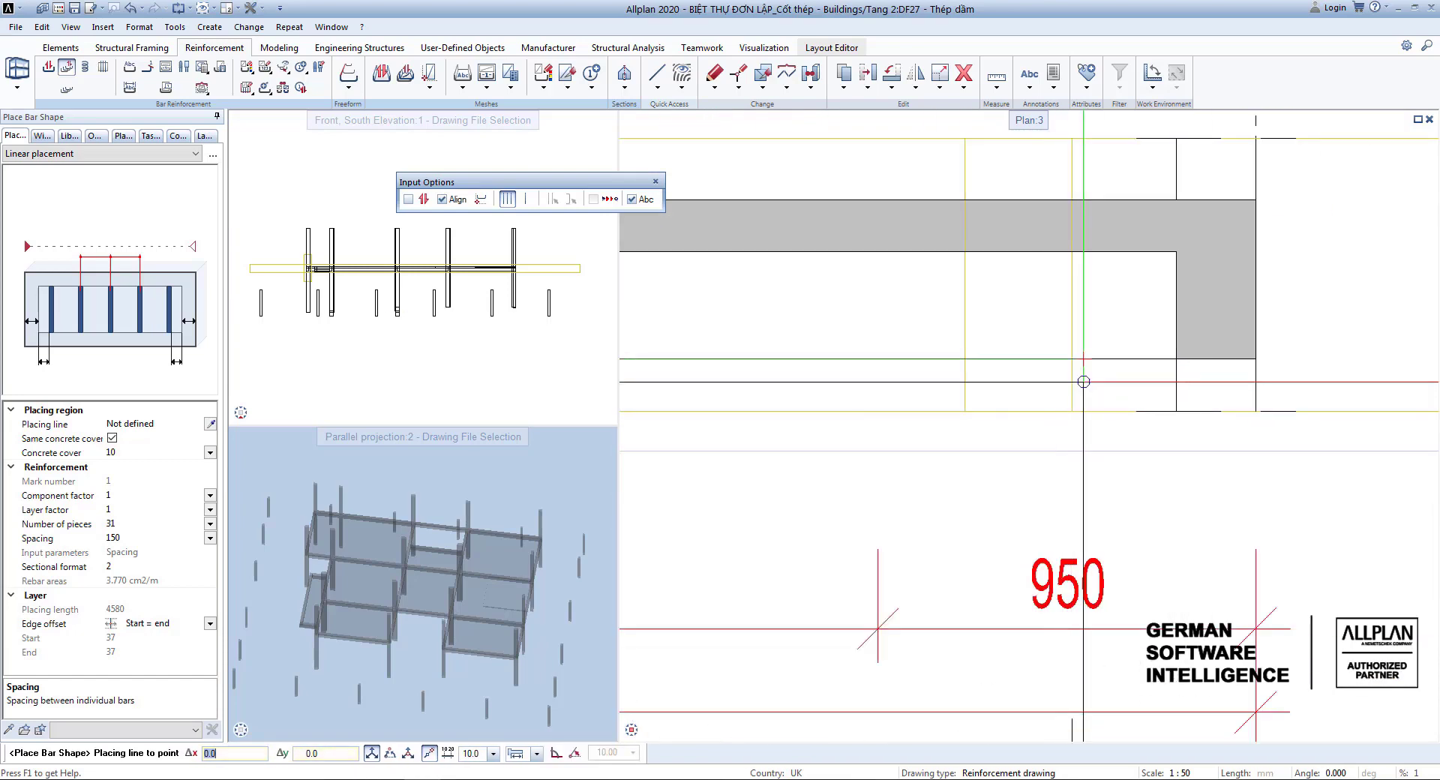
pyautogui.click(1174, 357)
pyautogui.scroll(-2, 1175, 358)
pyautogui.scroll(-4, 1168, 362)
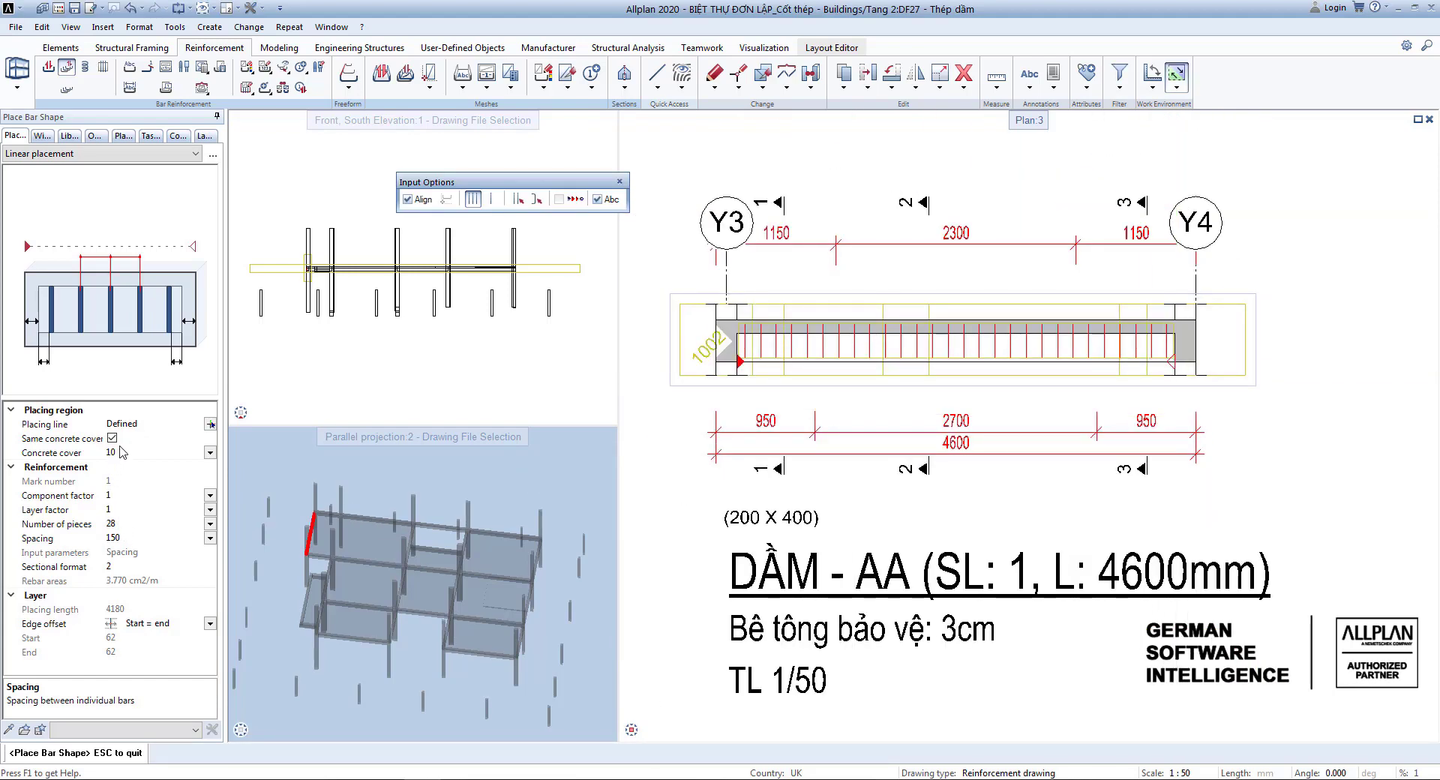
# Step: Set the placing region's concrete cover to 50 mm and finish the linear stirrup placement
pyautogui.click(119, 453)
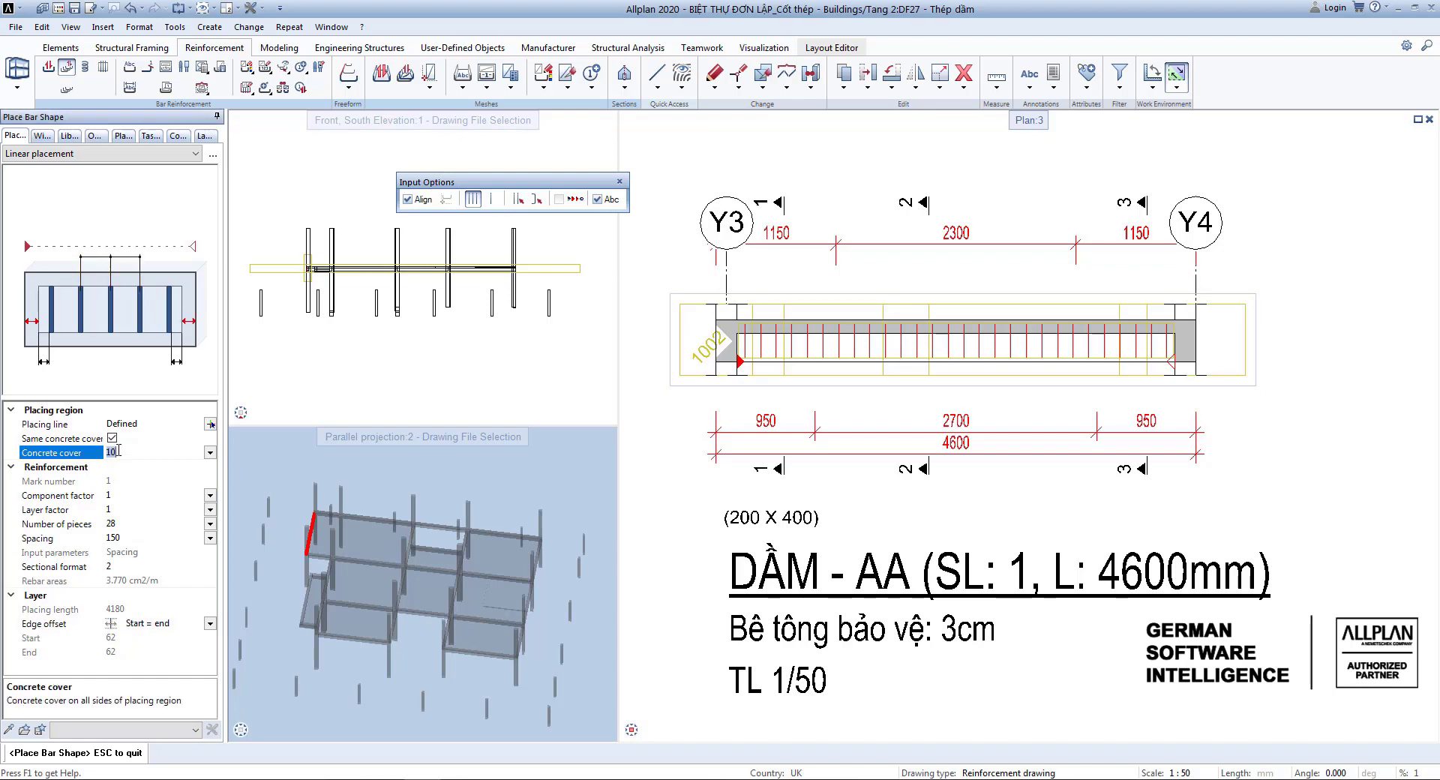
pyautogui.scroll(4, 1159, 393)
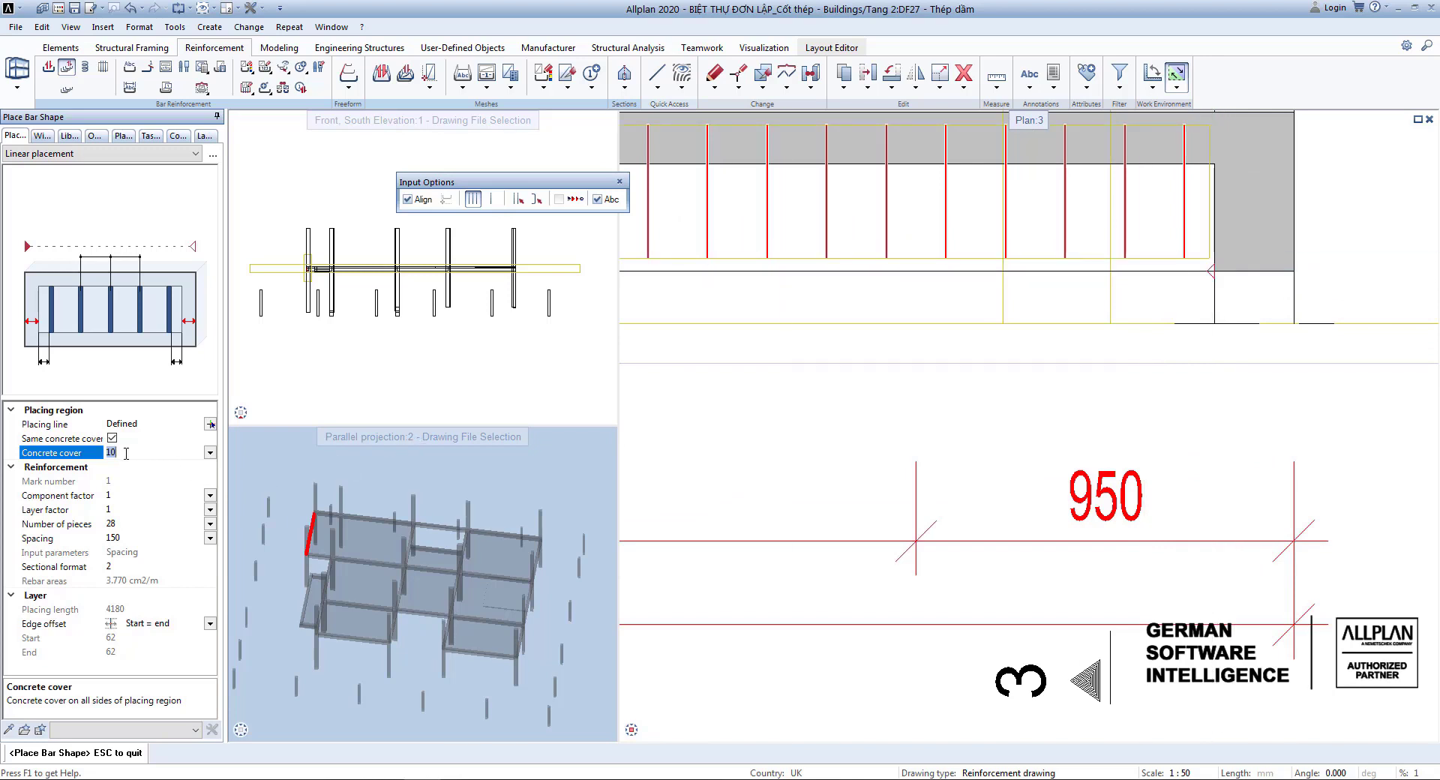
pyautogui.write('5')
pyautogui.press('Return')
pyautogui.scroll(3, 1210, 196)
pyautogui.scroll(-6, 1143, 312)
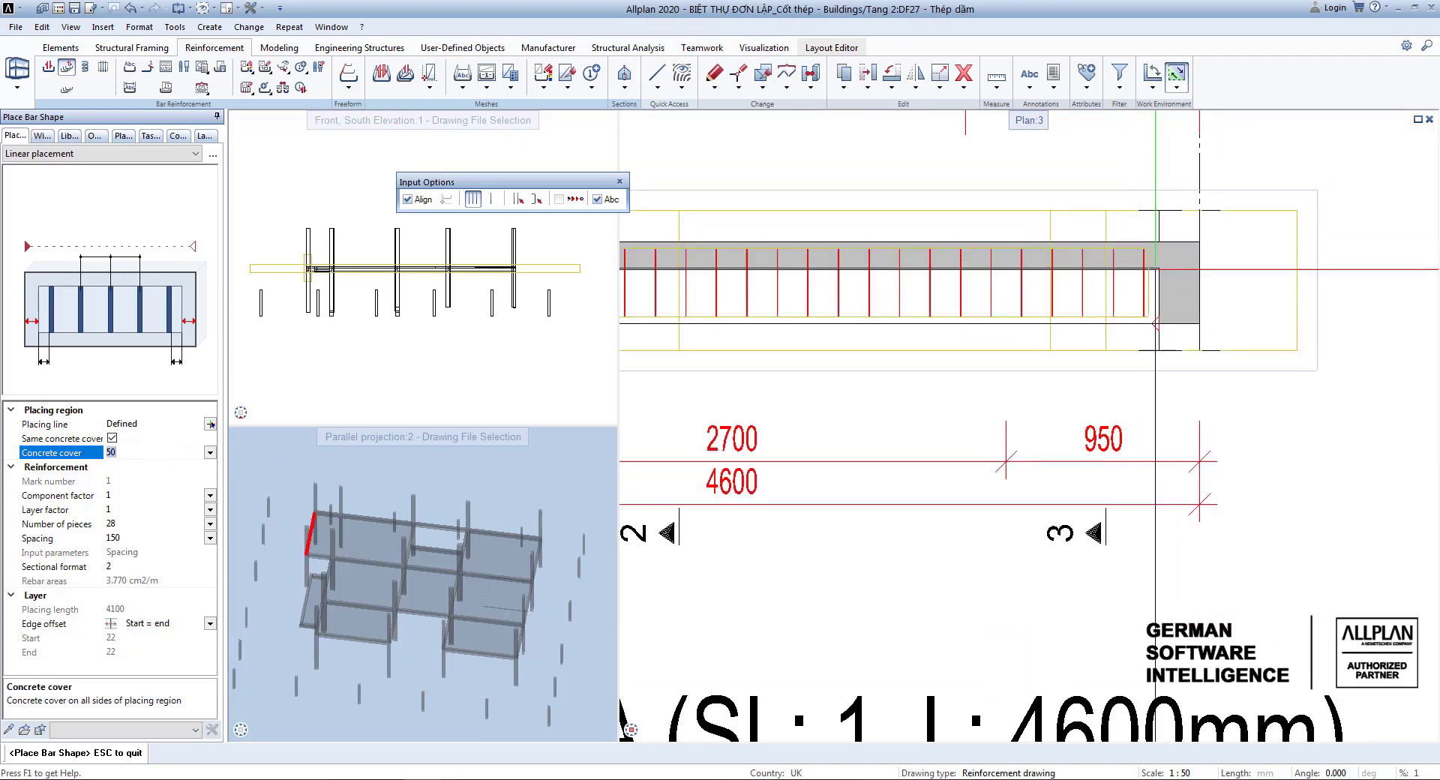
pyautogui.scroll(1, 1157, 267)
pyautogui.moveTo(1169, 268); pyautogui.dragTo(1220, 302, button='middle')
pyautogui.scroll(-8, 1245, 292)
pyautogui.scroll(6, 1091, 299)
pyautogui.scroll(1, 986, 302)
pyautogui.moveTo(975, 304); pyautogui.dragTo(833, 307, button='middle')
pyautogui.scroll(-1, 854, 368)
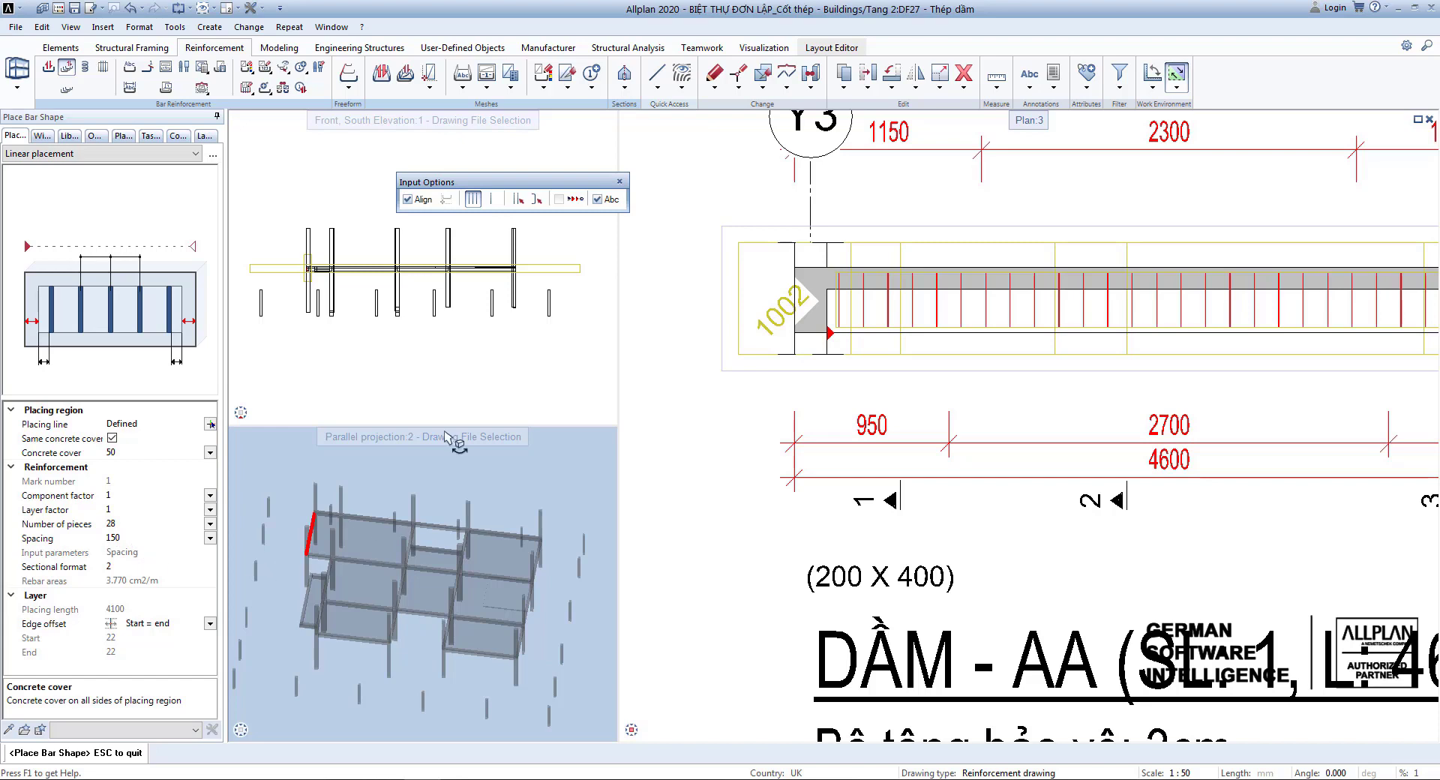
pyautogui.scroll(-6, 972, 318)
pyautogui.scroll(6, 1031, 279)
pyautogui.press('Escape')
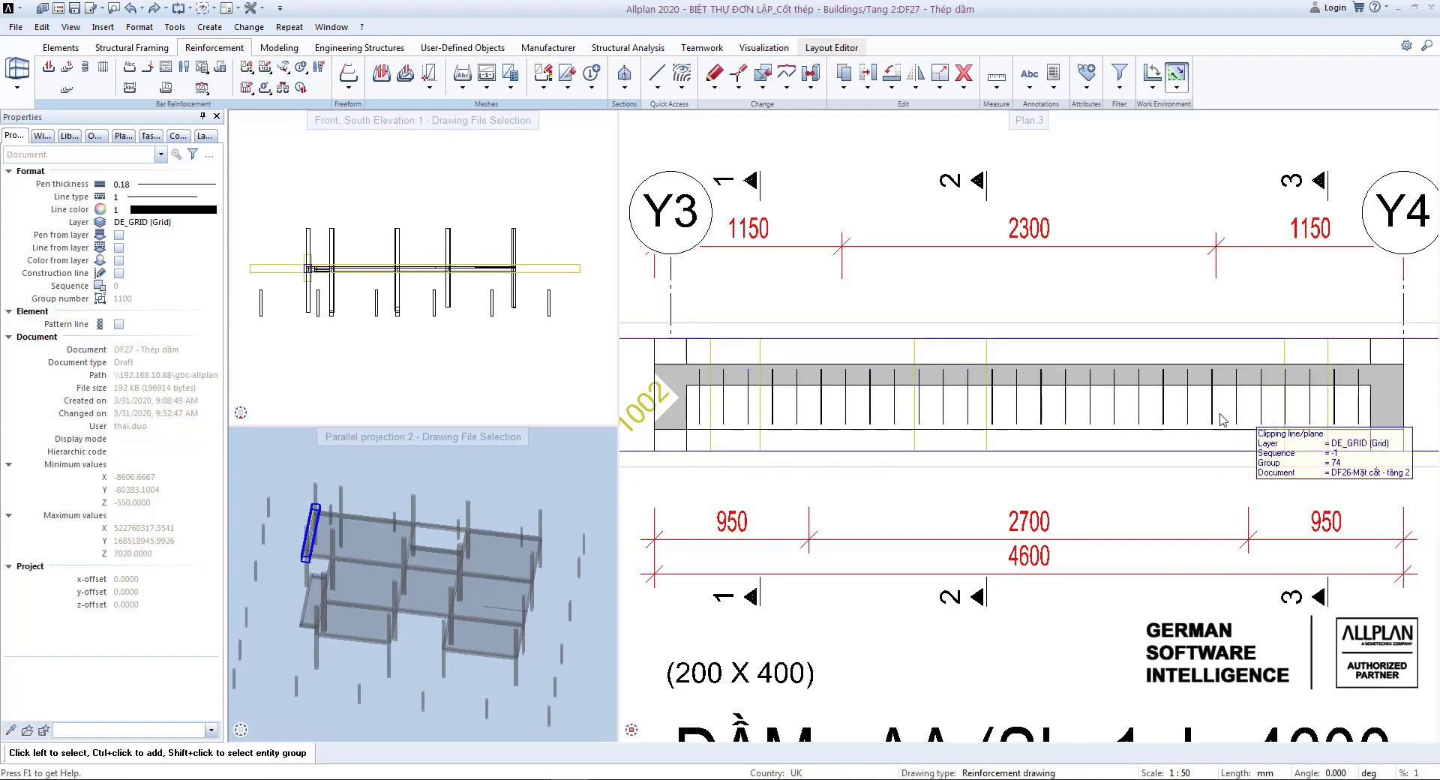
# Step: Split the stirrup placement into two end groups and a middle group by deleting one stirrup near each 950 mm boundary
pyautogui.click(848, 403)
pyautogui.click(843, 406)
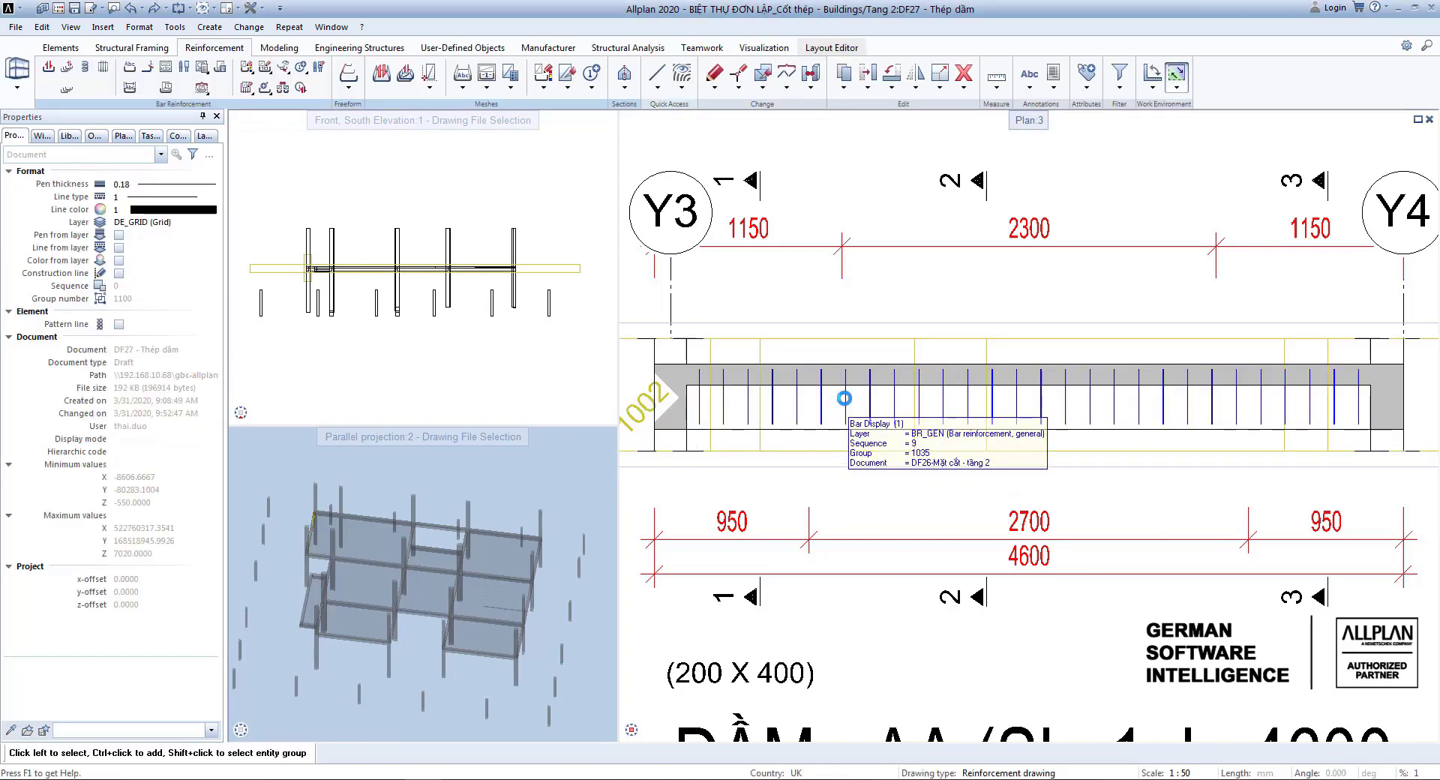
pyautogui.scroll(2, 842, 405)
pyautogui.press('Delete')
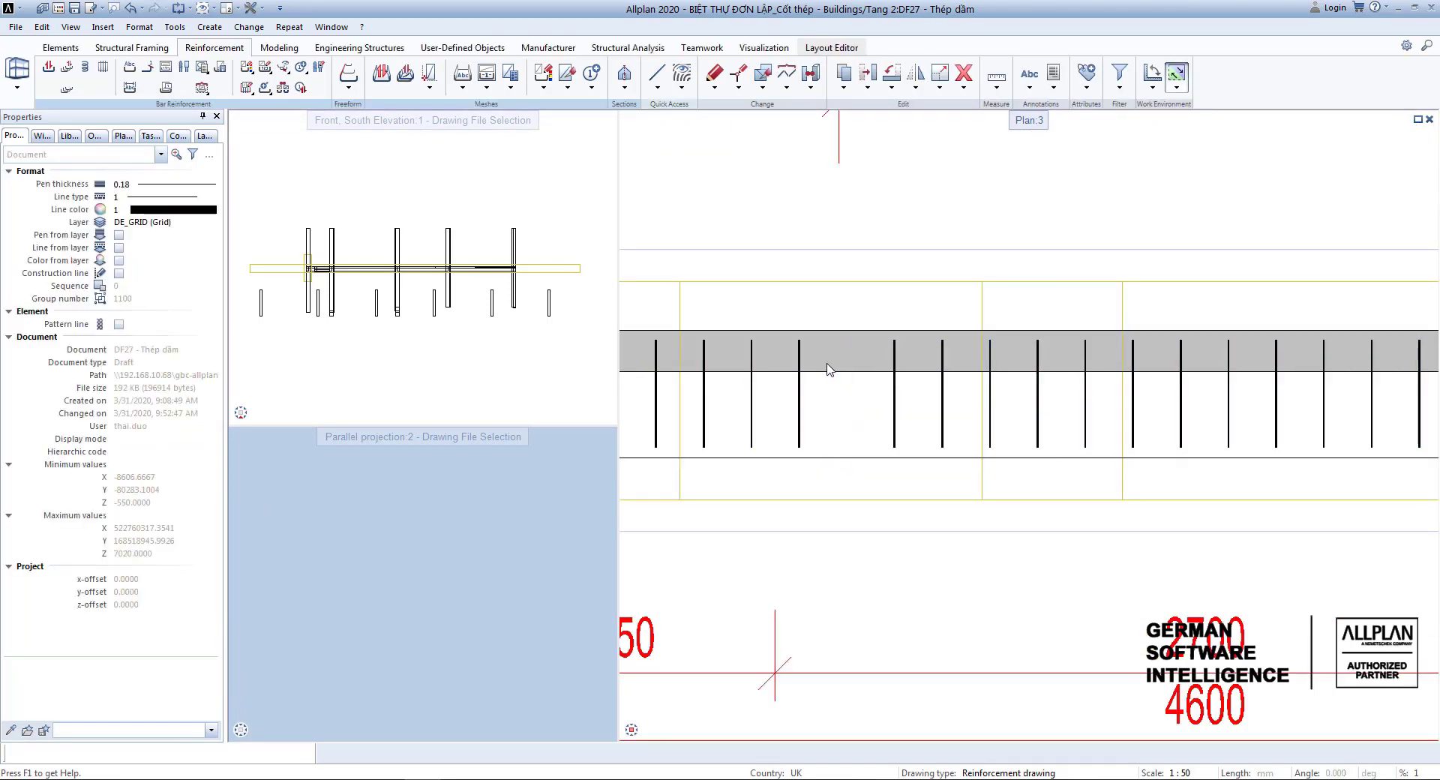
pyautogui.scroll(-3, 1034, 389)
pyautogui.scroll(2, 1040, 389)
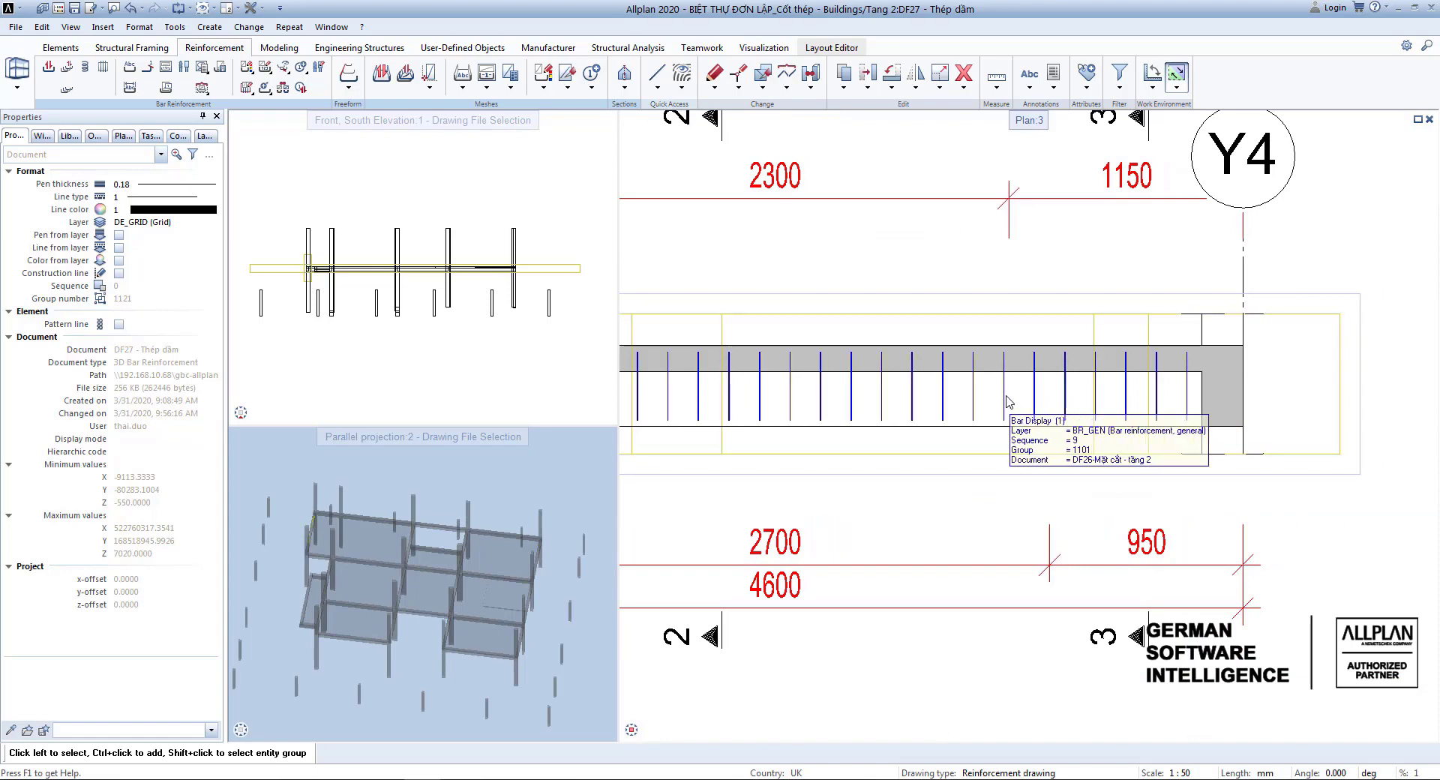
pyautogui.click(1037, 405)
pyautogui.scroll(-3, 1076, 394)
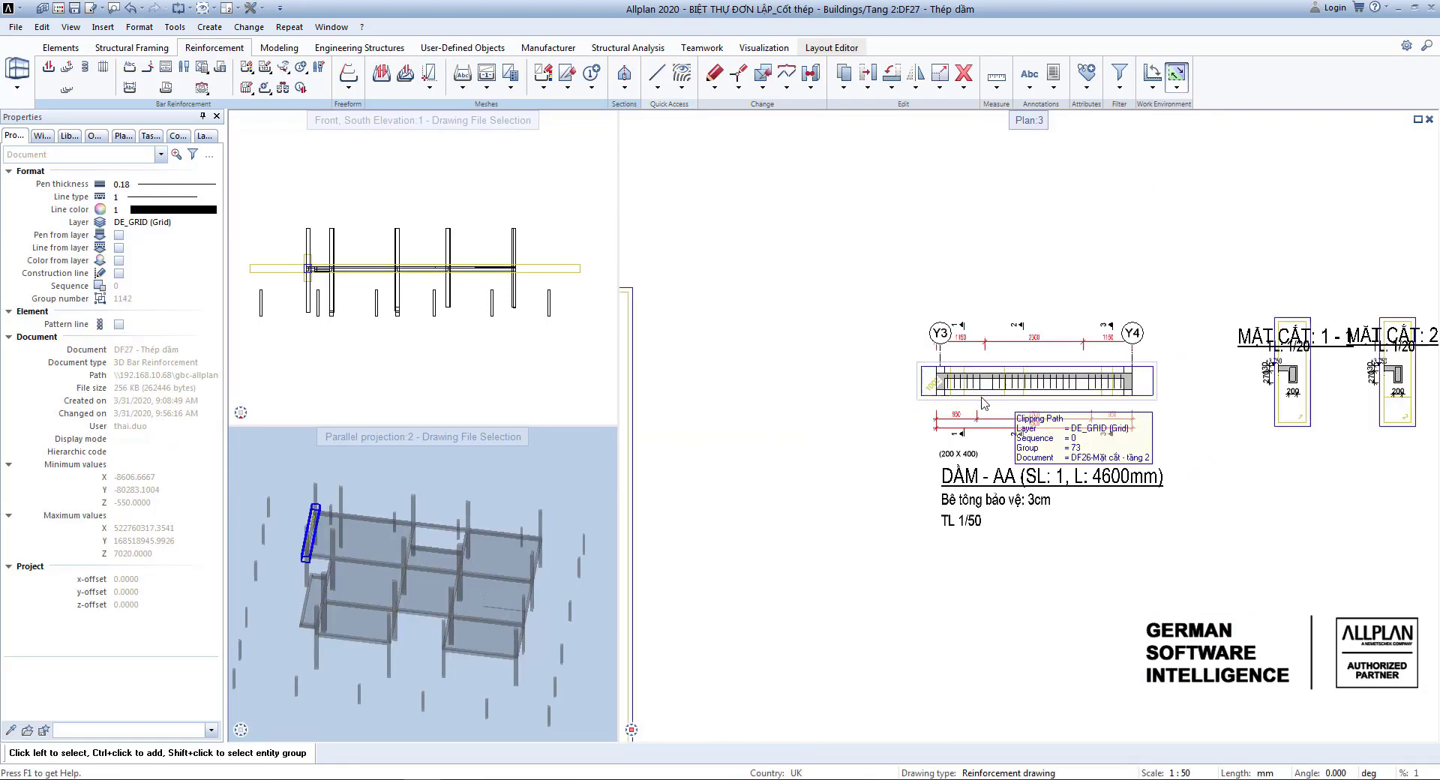
pyautogui.scroll(3, 975, 349)
pyautogui.press('Escape')
# Step: Set the bar spacing of both end stirrup groups together to 100 mm through their shared Place Bar Shape properties
pyautogui.scroll(-3, 868, 381)
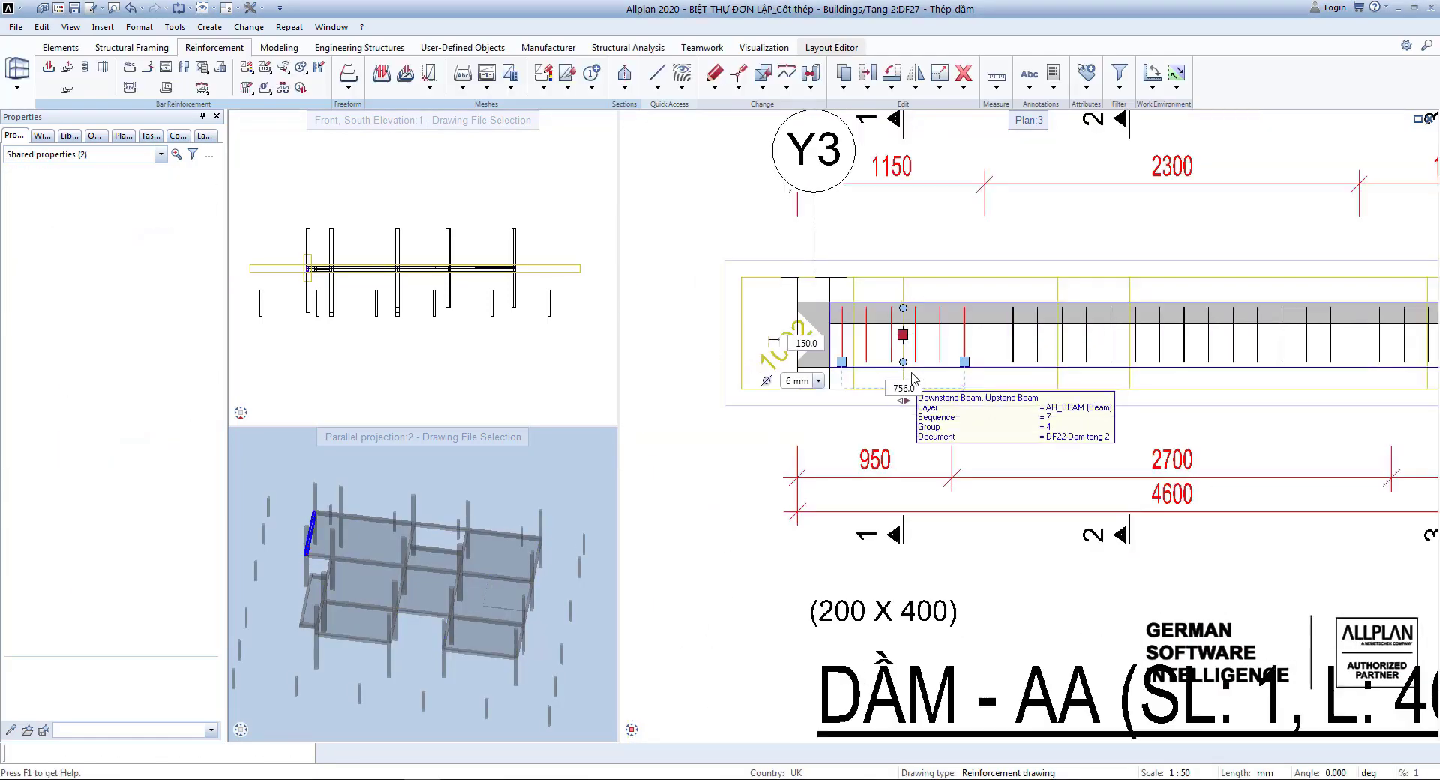
pyautogui.scroll(5, 1101, 389)
pyautogui.click(1100, 388)
pyautogui.click(103, 158)
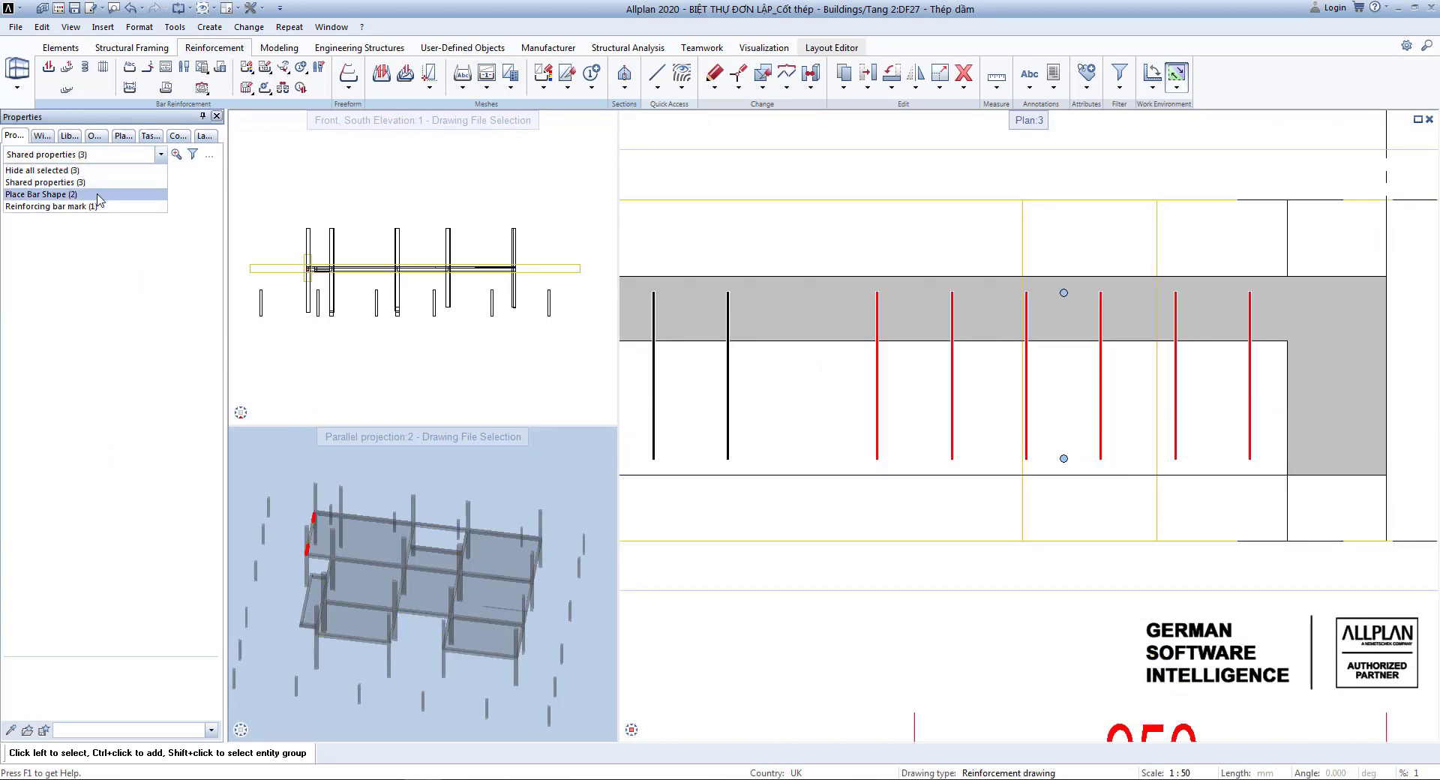
pyautogui.click(98, 195)
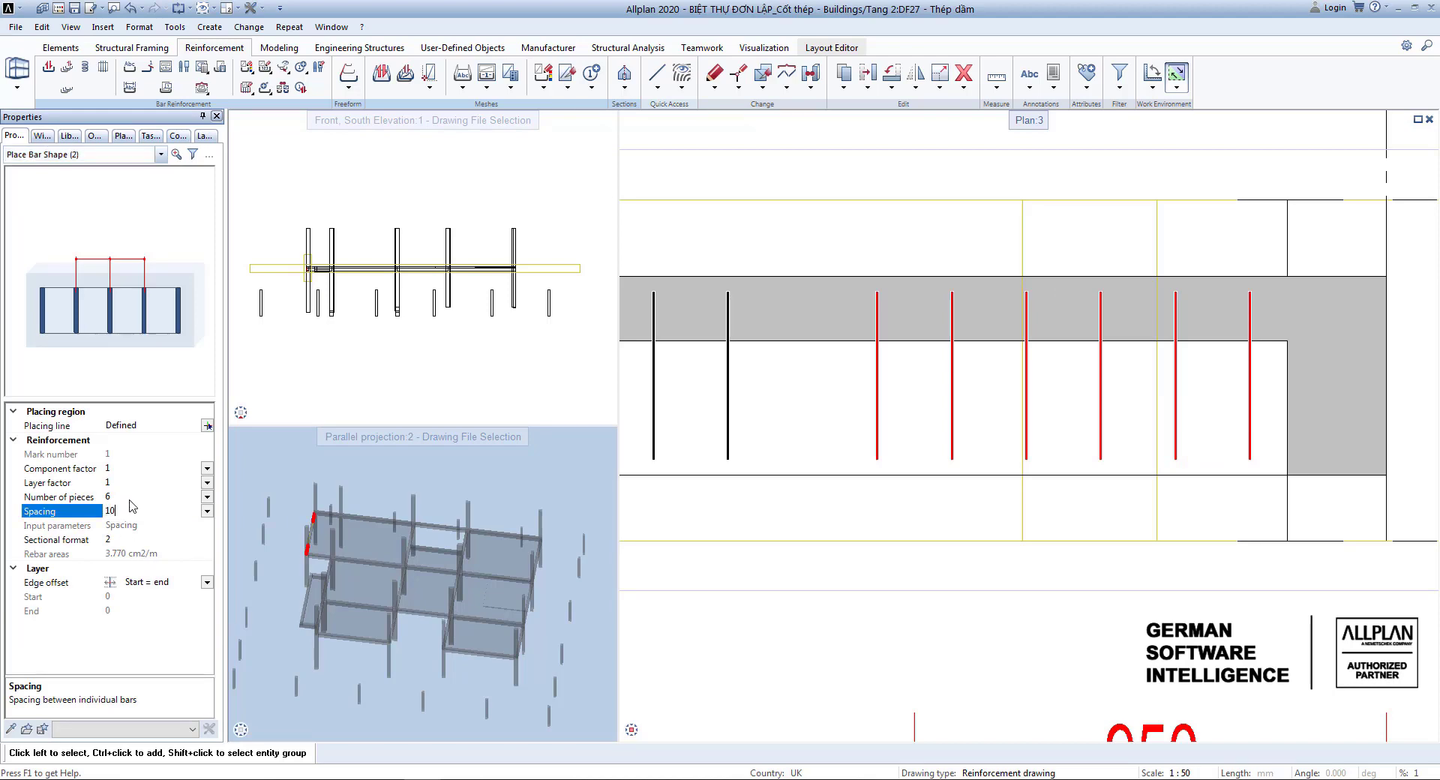
pyautogui.press('Return')
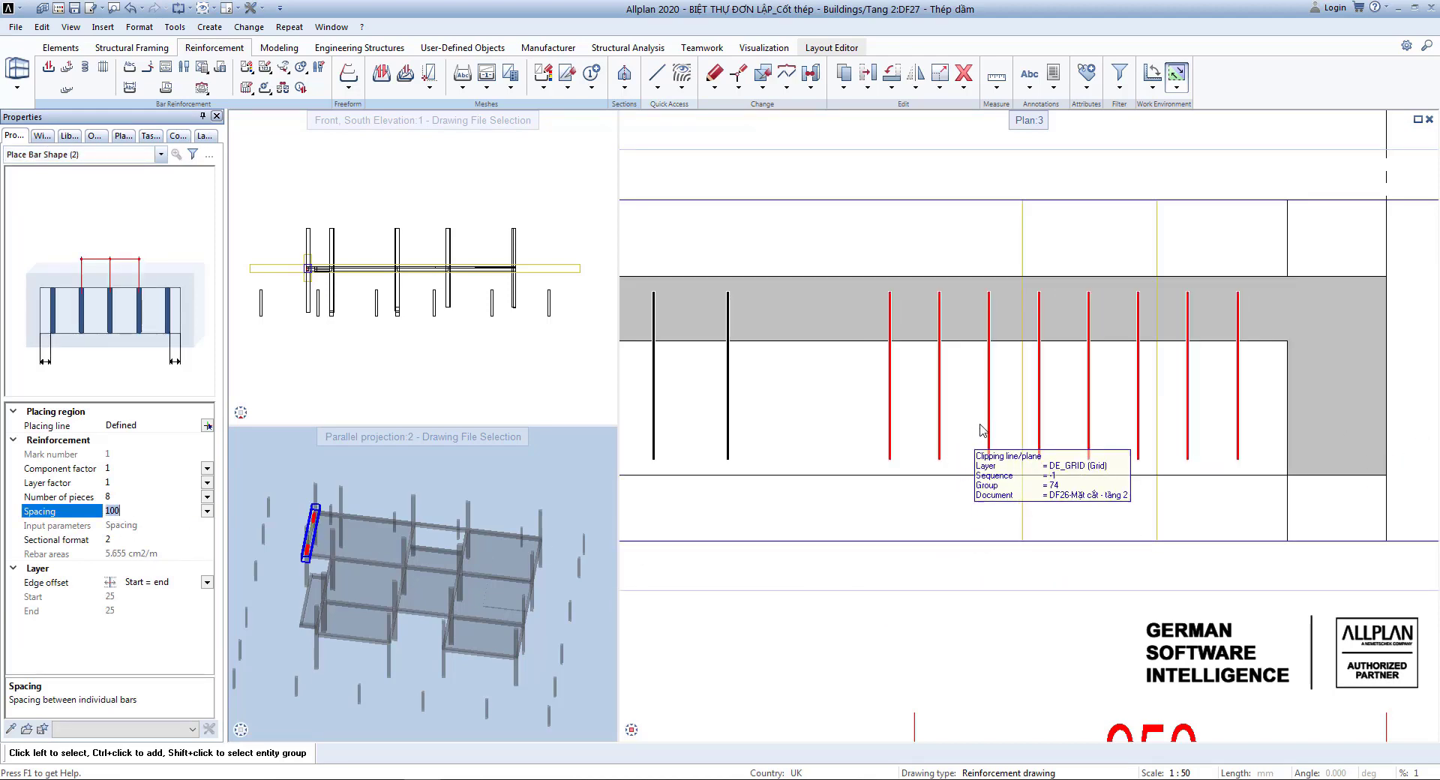
pyautogui.scroll(-4, 1145, 407)
pyautogui.press('Escape')
# Step: Extend the inner end of the stirrup group near Y3 toward midspan, to a length of about 917 mm
pyautogui.scroll(1, 929, 405)
pyautogui.moveTo(898, 409); pyautogui.dragTo(1170, 367, button='middle')
pyautogui.moveTo(823, 362); pyautogui.dragTo(866, 409, button='middle')
pyautogui.scroll(1, 873, 369)
pyautogui.scroll(1, 866, 409)
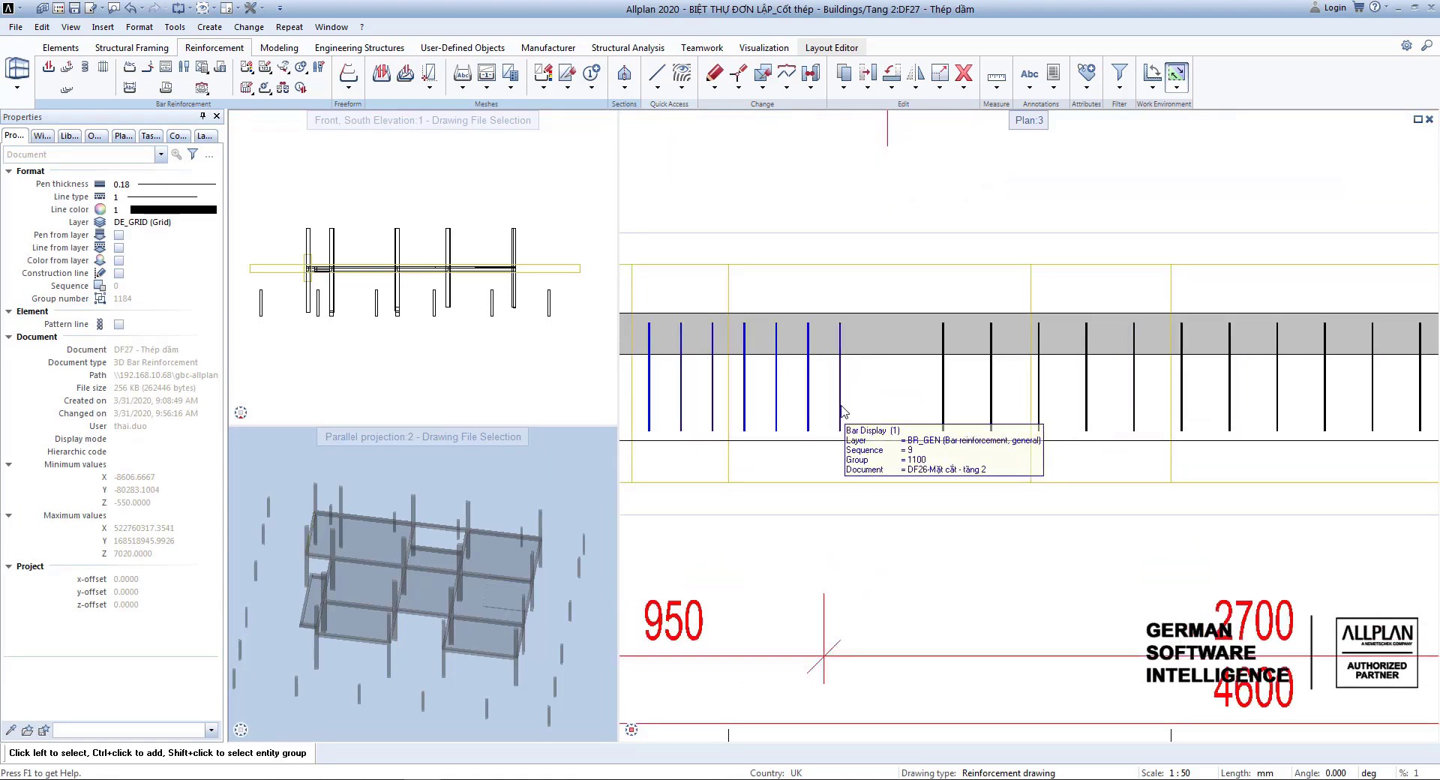
pyautogui.click(841, 412)
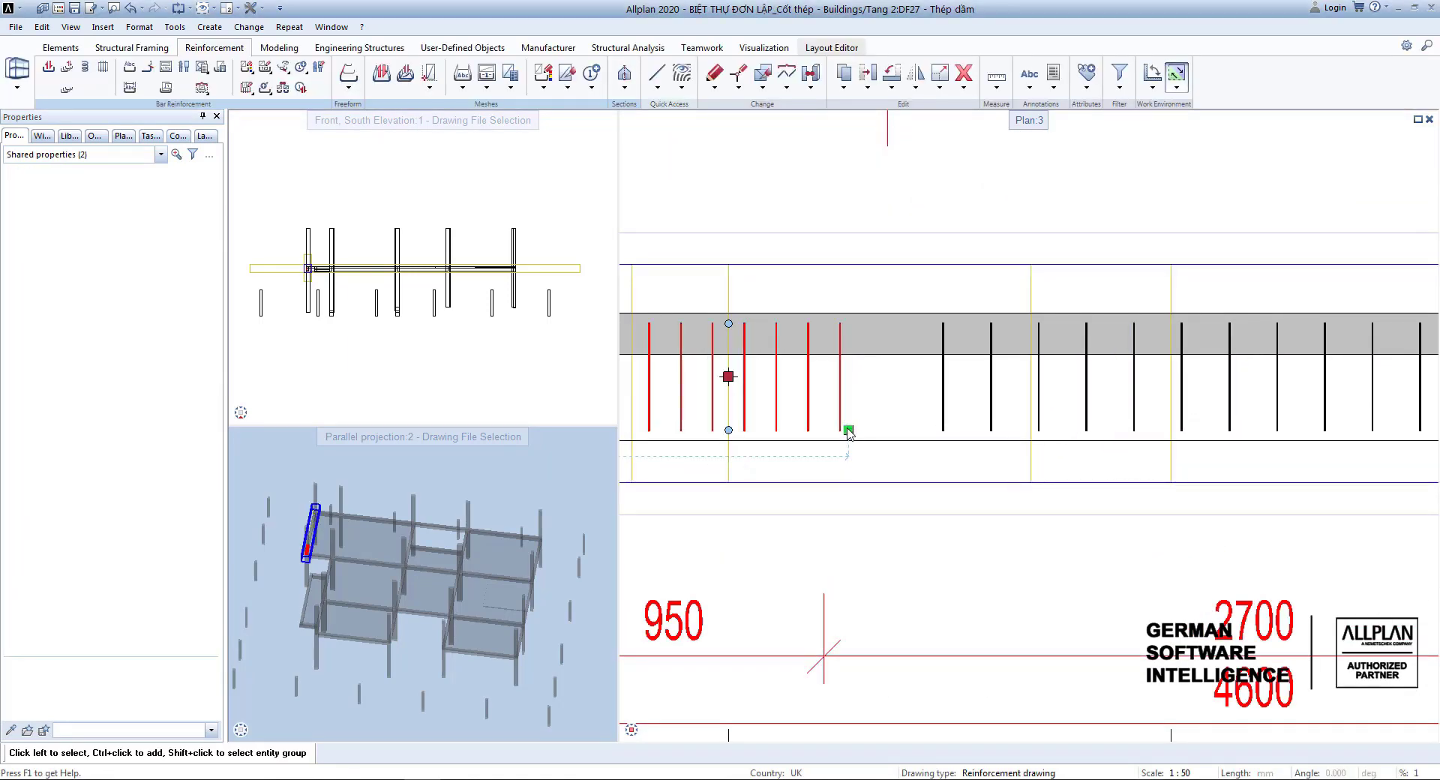
pyautogui.click(848, 431)
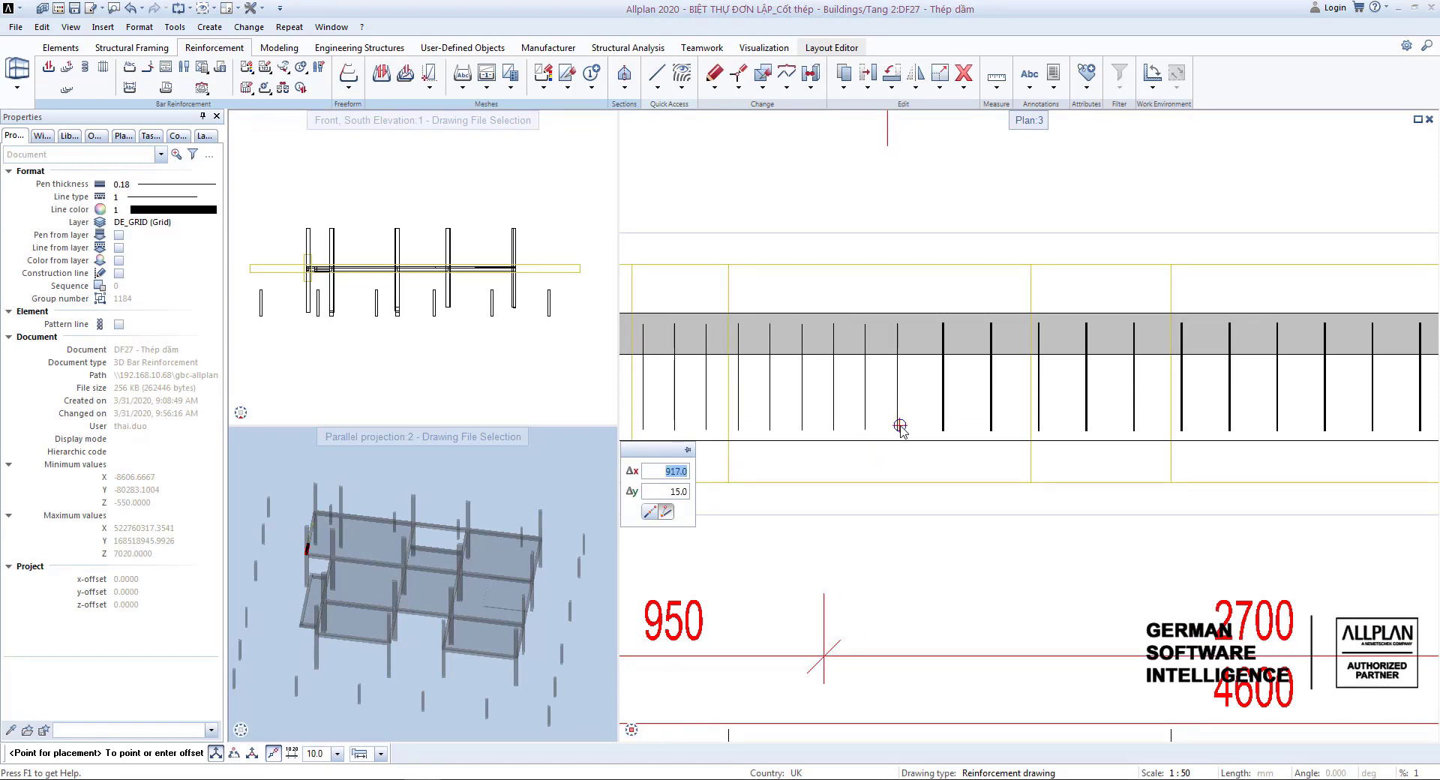
pyautogui.click(902, 432)
pyautogui.scroll(-3, 902, 432)
# Step: Extend the inner end of the stirrup group near Y4 toward midspan, to a length of about 920 mm
pyautogui.scroll(3, 1143, 425)
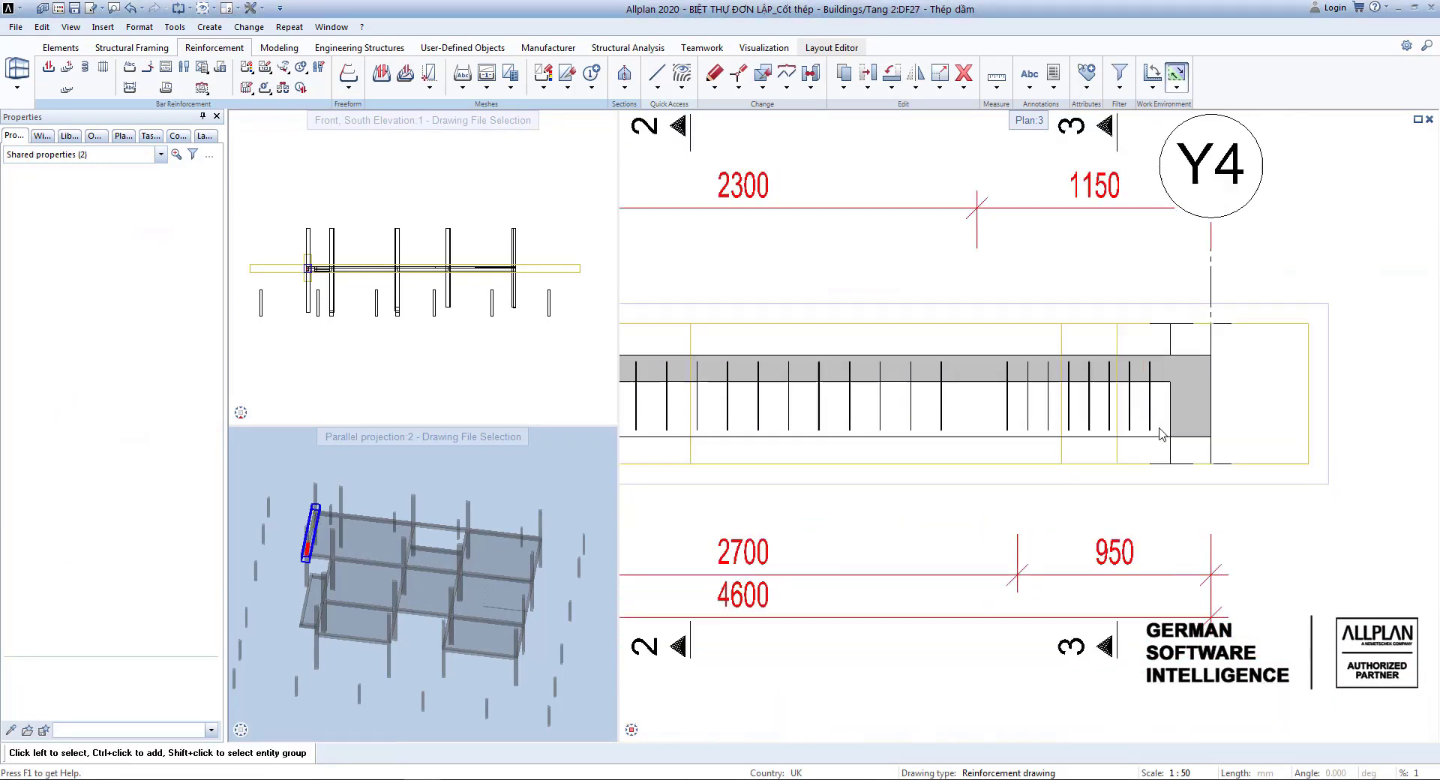
pyautogui.scroll(2, 1143, 426)
pyautogui.click(1046, 435)
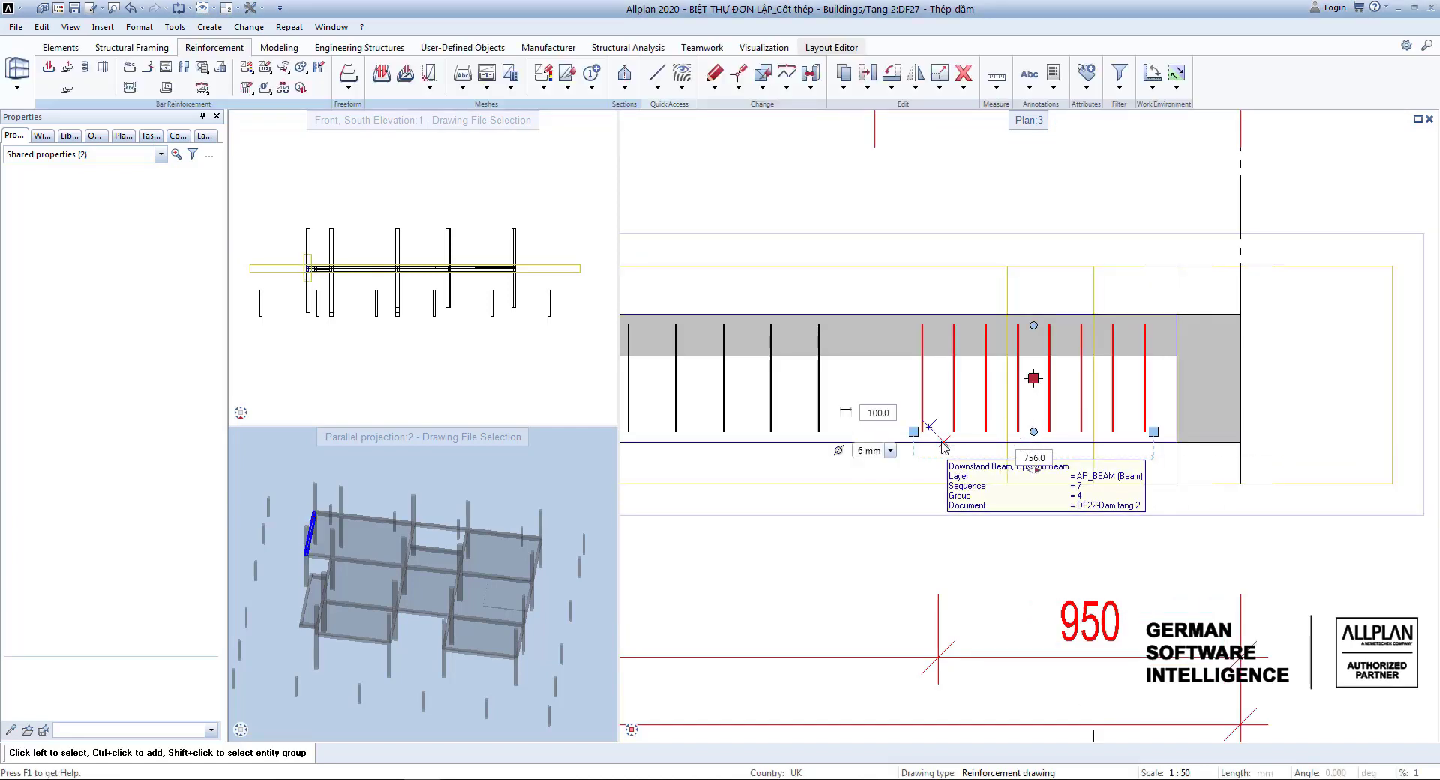
pyautogui.click(914, 432)
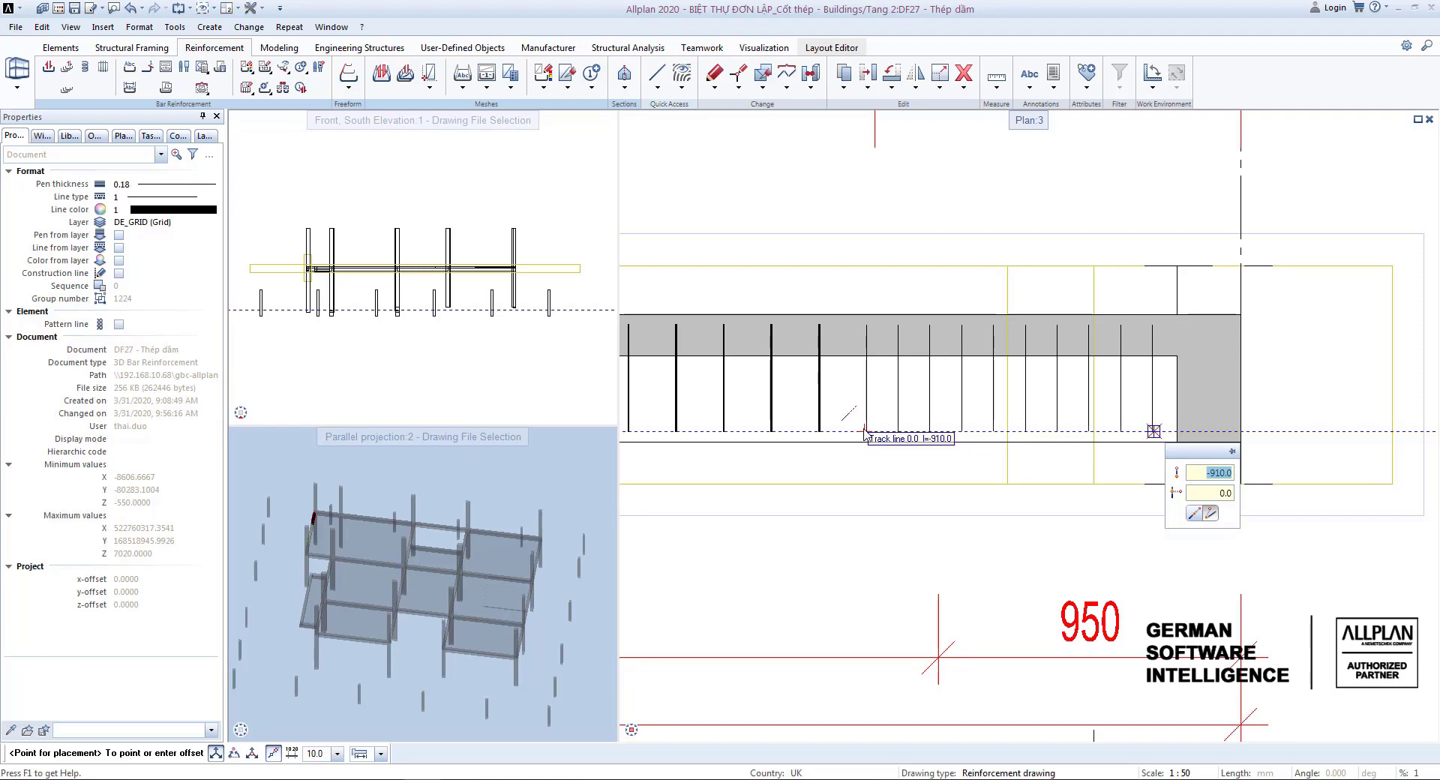
pyautogui.click(862, 434)
pyautogui.scroll(-3, 892, 435)
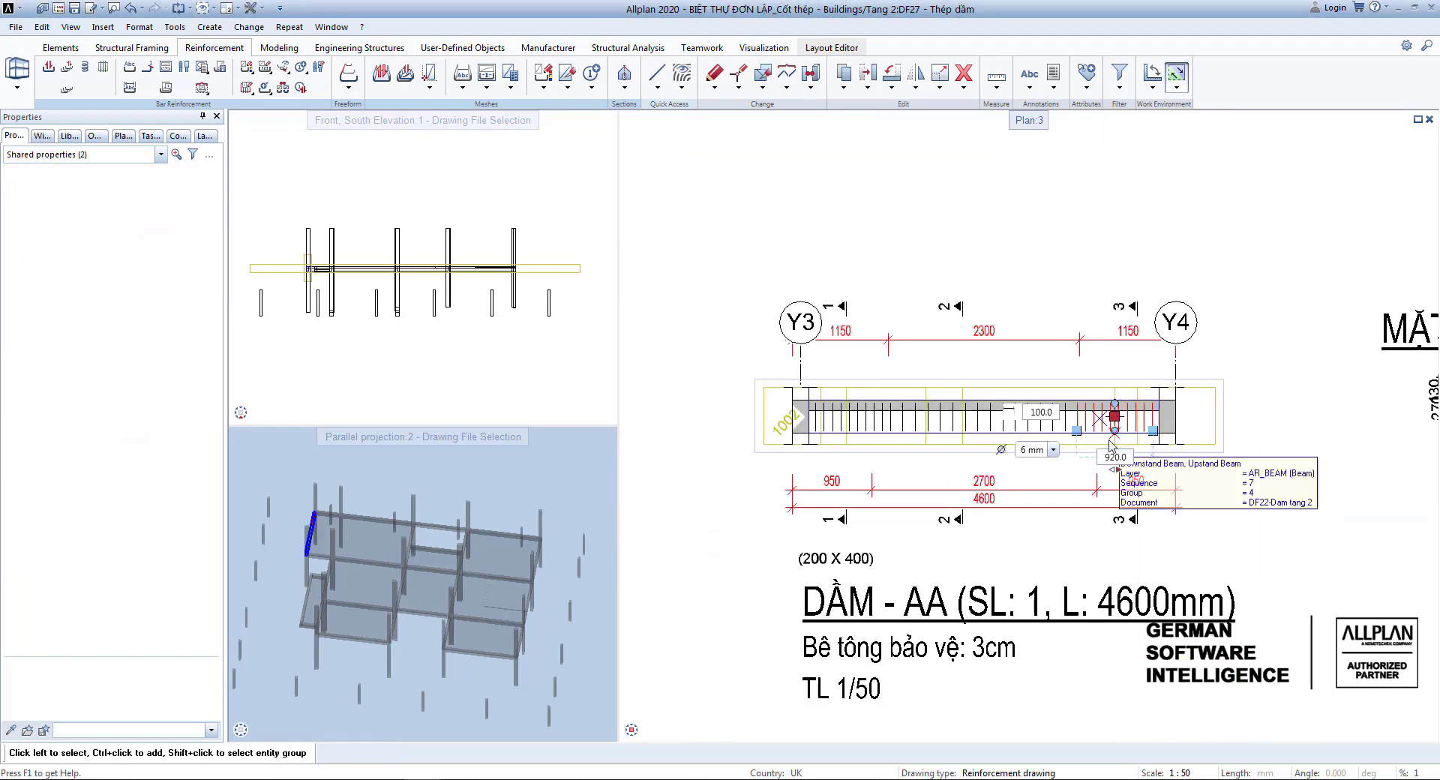
pyautogui.scroll(4, 902, 436)
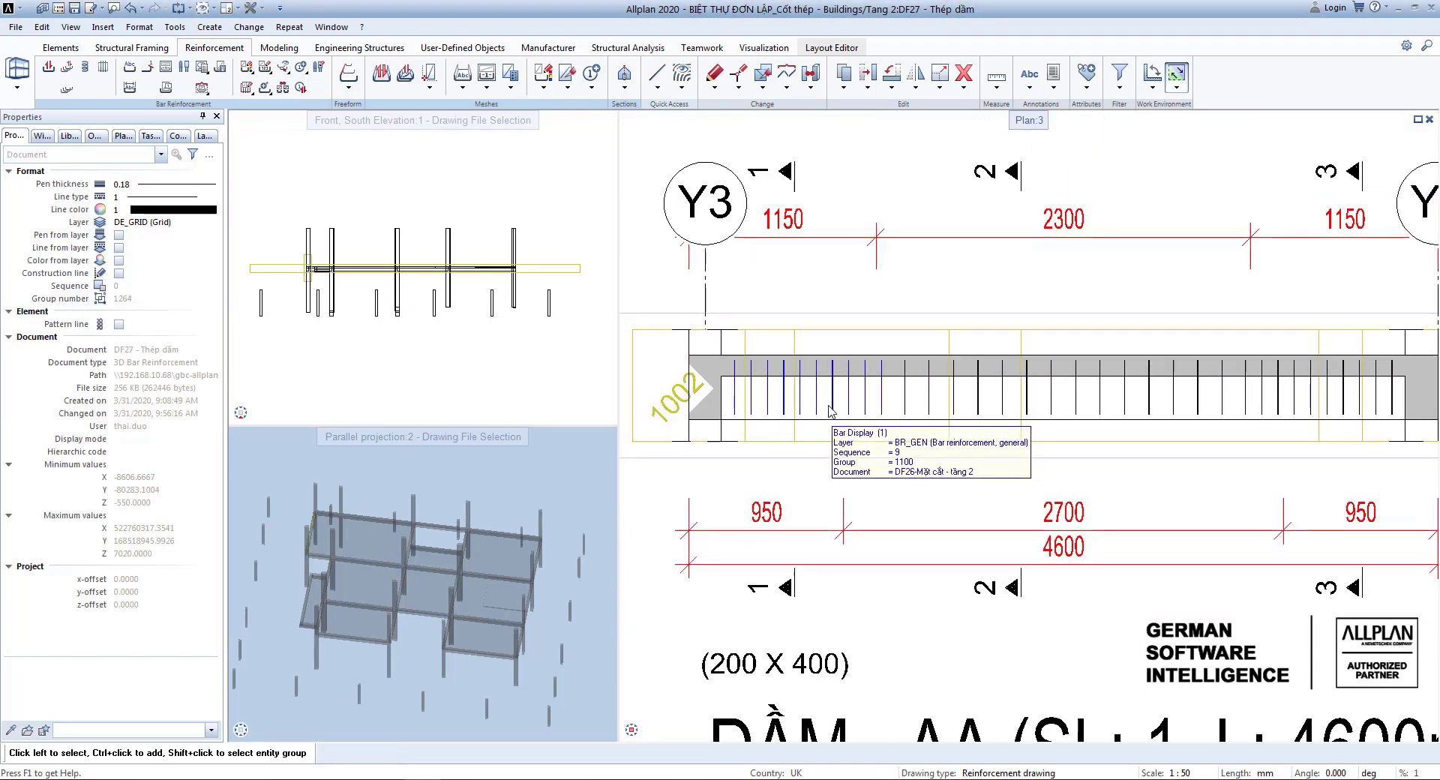
# Step: Modify the placement display mode of the stirrup group near Y3 to show only one selected bar
pyautogui.scroll(-2, 765, 413)
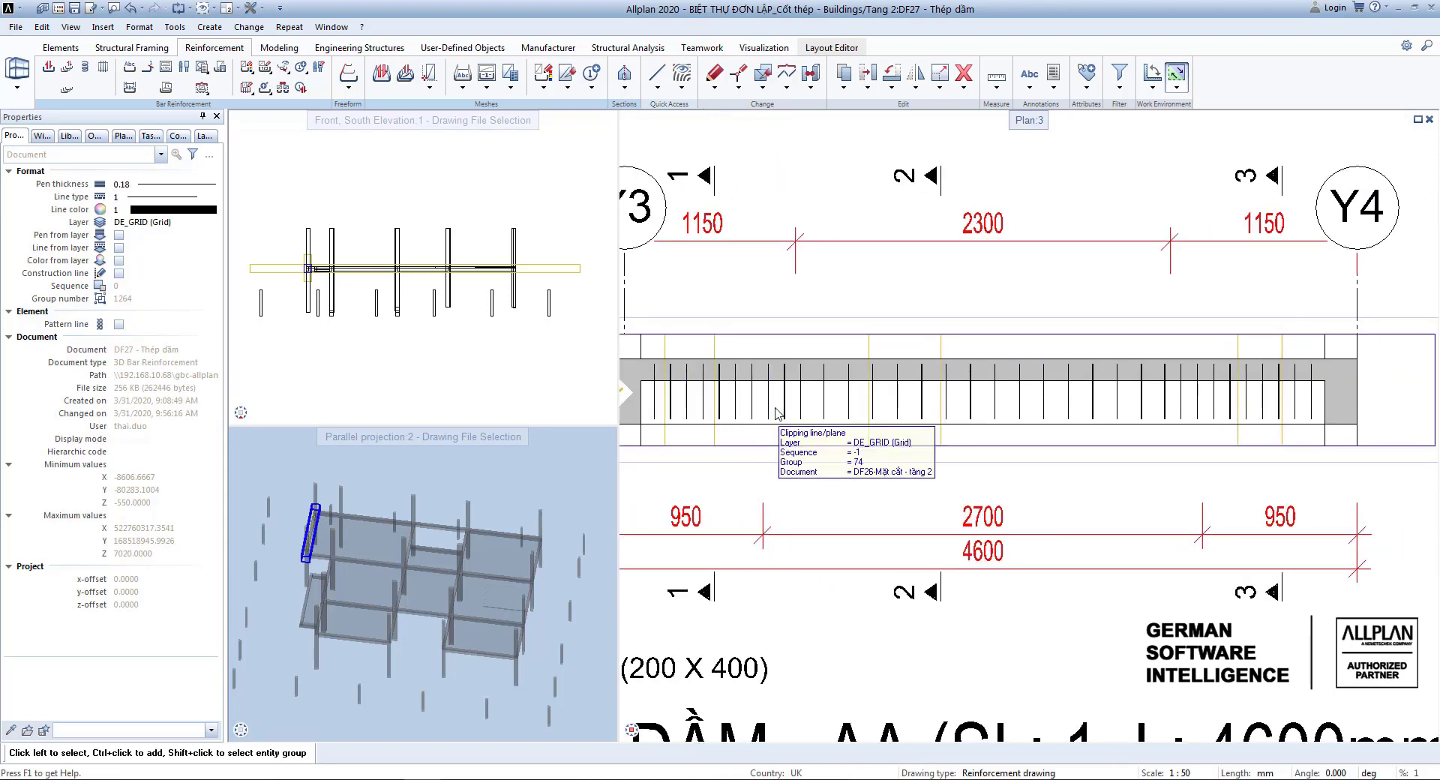
pyautogui.moveTo(785, 403); pyautogui.dragTo(809, 402, button='middle')
pyautogui.moveTo(909, 406); pyautogui.dragTo(920, 406, button='middle')
pyautogui.scroll(1, 892, 405)
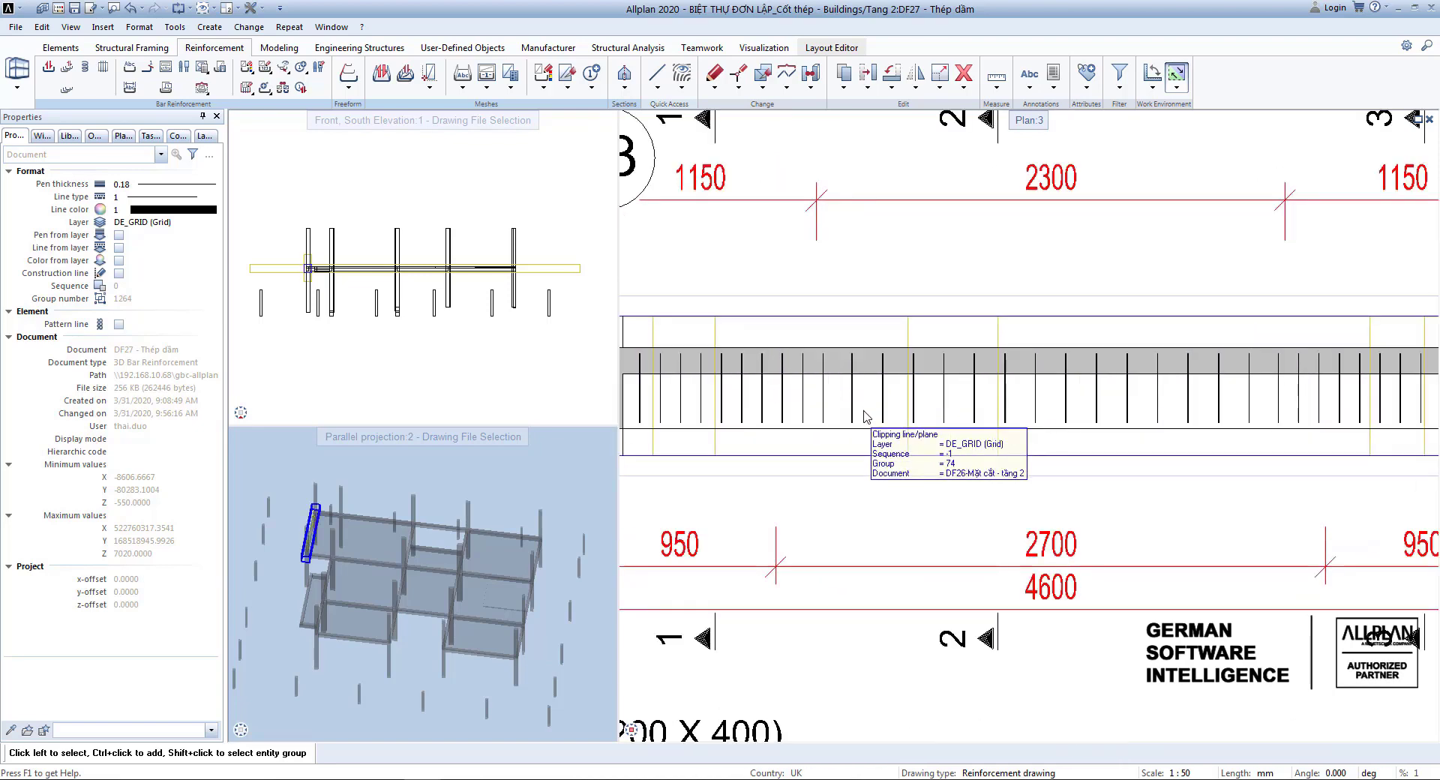
pyautogui.press('m')
pyautogui.click(444, 201)
pyautogui.moveTo(771, 381); pyautogui.dragTo(848, 363, button='middle')
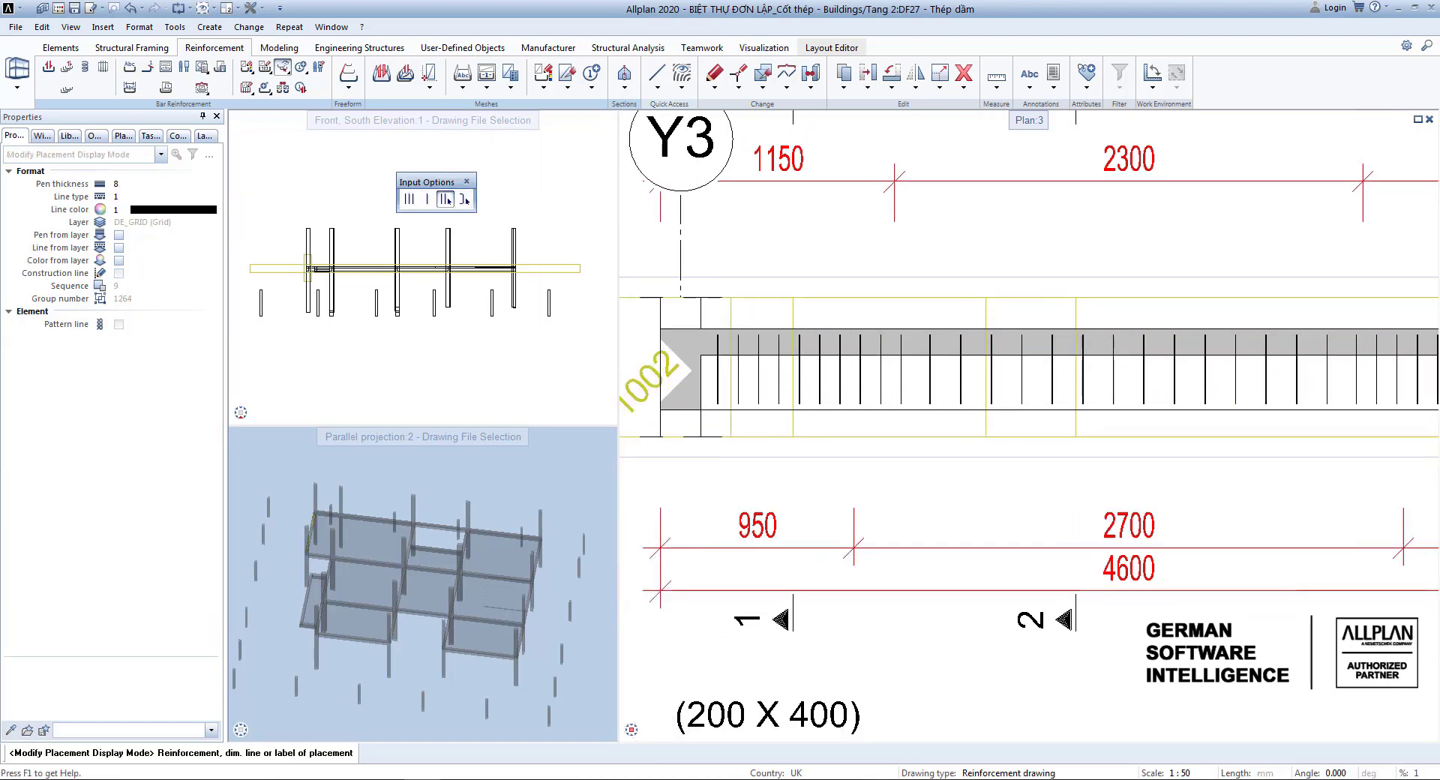
pyautogui.scroll(2, 834, 360)
pyautogui.click(816, 382)
pyautogui.click(813, 386)
pyautogui.scroll(-4, 813, 389)
pyautogui.press('Escape')
# Step: Show only one selected bar for the middle stirrup group and for the group near Y4
pyautogui.scroll(1, 831, 390)
pyautogui.scroll(1, 1073, 399)
pyautogui.click(1070, 392)
pyautogui.click(1068, 390)
pyautogui.press('Escape')
pyautogui.scroll(1, 1376, 387)
pyautogui.moveTo(1376, 387); pyautogui.dragTo(1159, 399, button='middle')
pyautogui.click(1195, 389)
pyautogui.click(1191, 402)
pyautogui.press('Escape')
pyautogui.press('Escape')
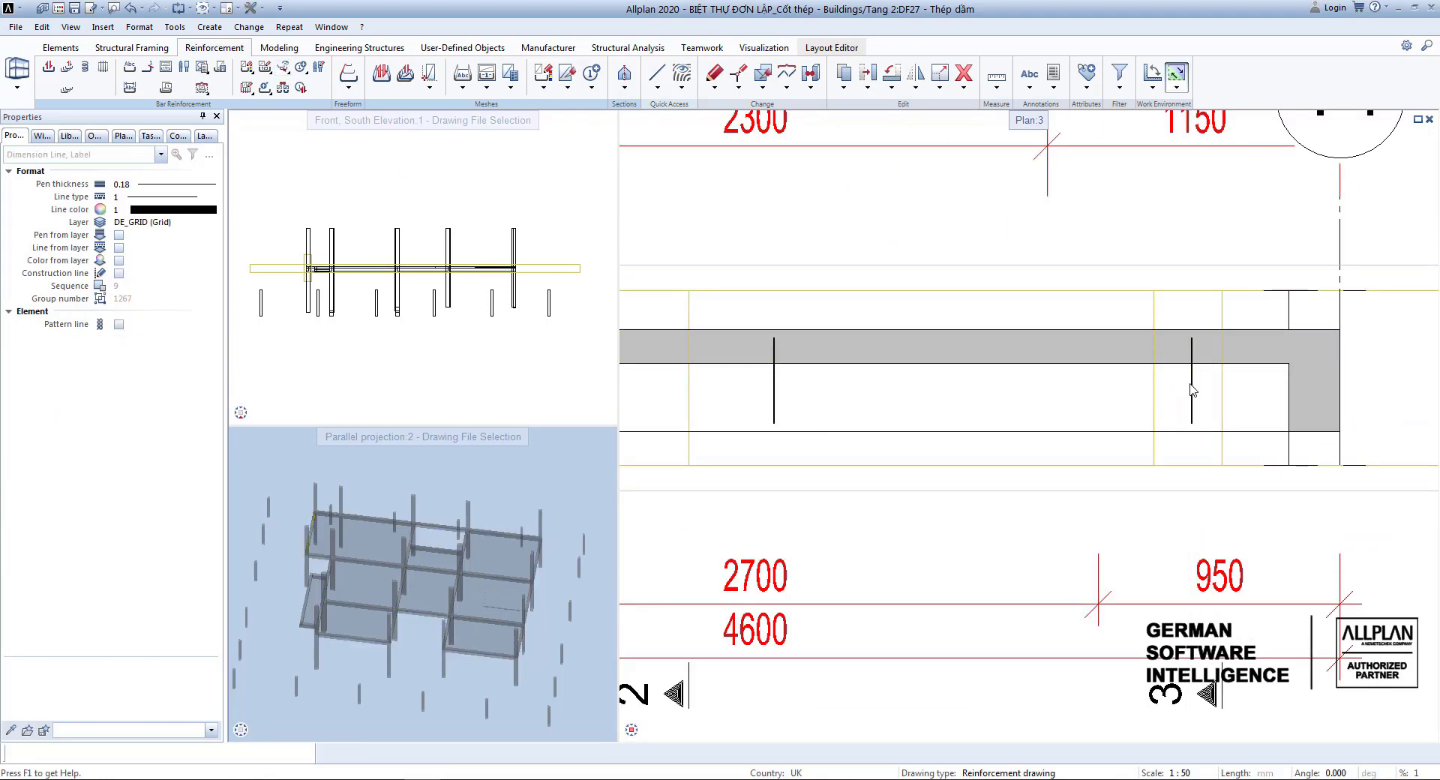
# Step: Add dimension lines above the beam for the three stirrup groups, labelled with mark number, number of pieces, diameter and spacing
pyautogui.press('d')
pyautogui.click(1190, 392)
pyautogui.scroll(-2, 1191, 393)
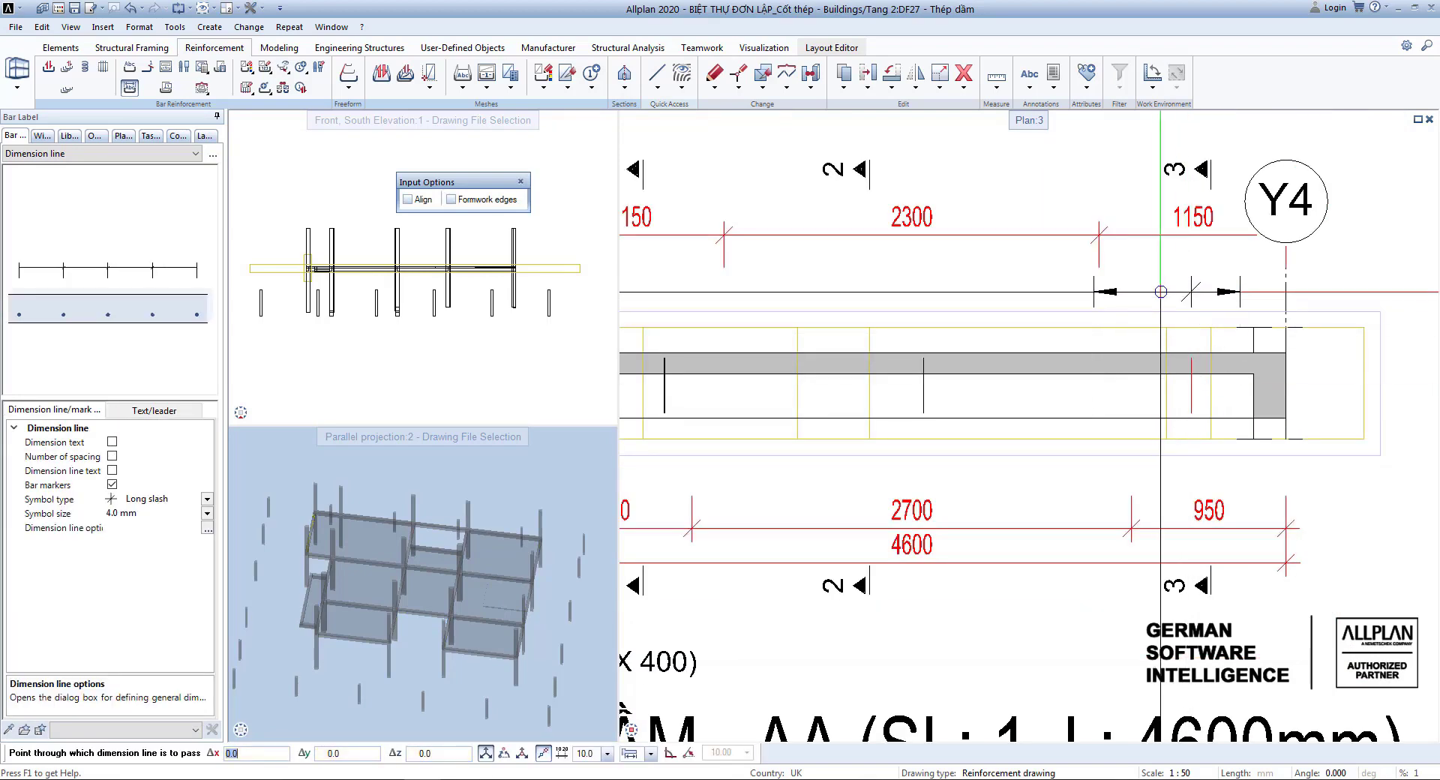
pyautogui.click(1153, 318)
pyautogui.scroll(2, 1159, 318)
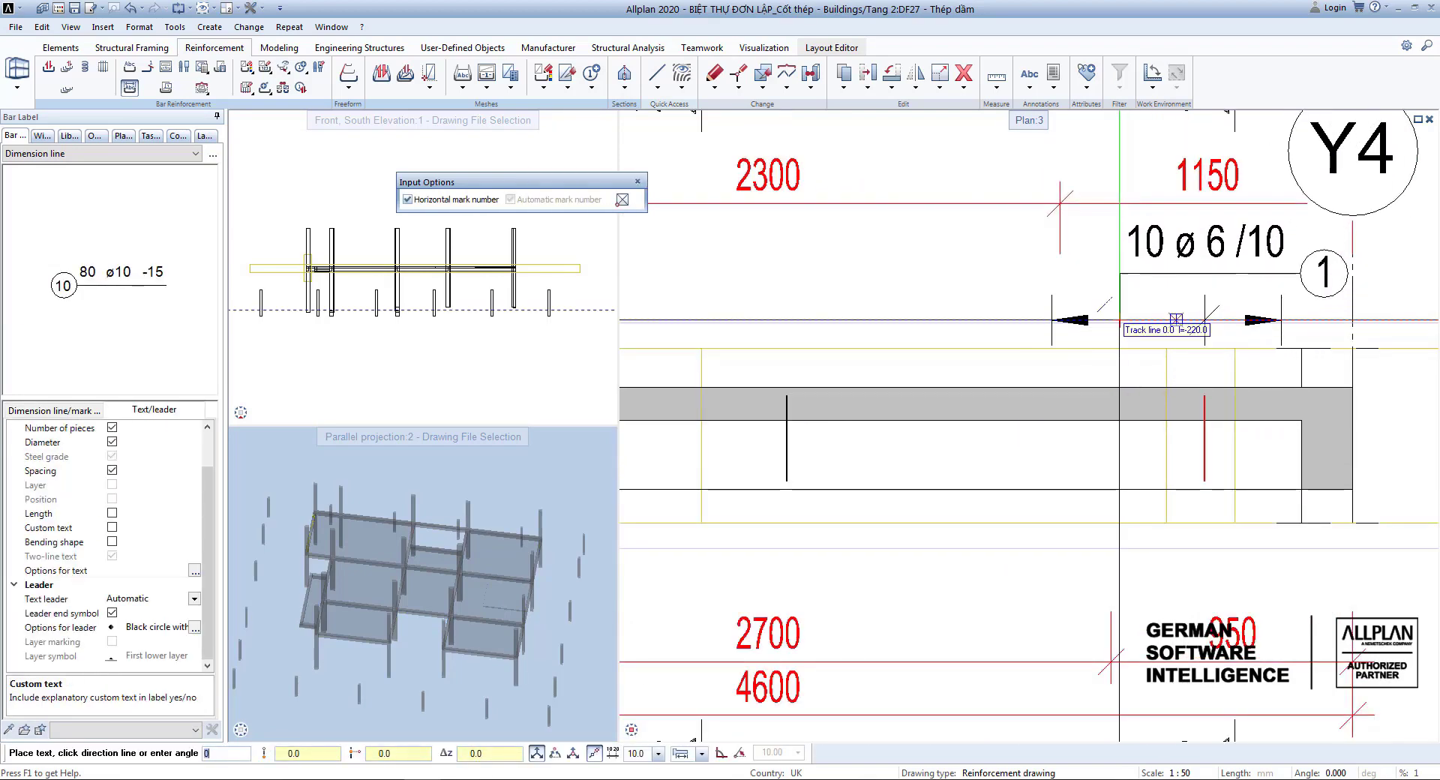
pyautogui.scroll(-1, 1110, 319)
pyautogui.scroll(3, 1108, 310)
pyautogui.click(1107, 309)
pyautogui.scroll(-3, 1107, 309)
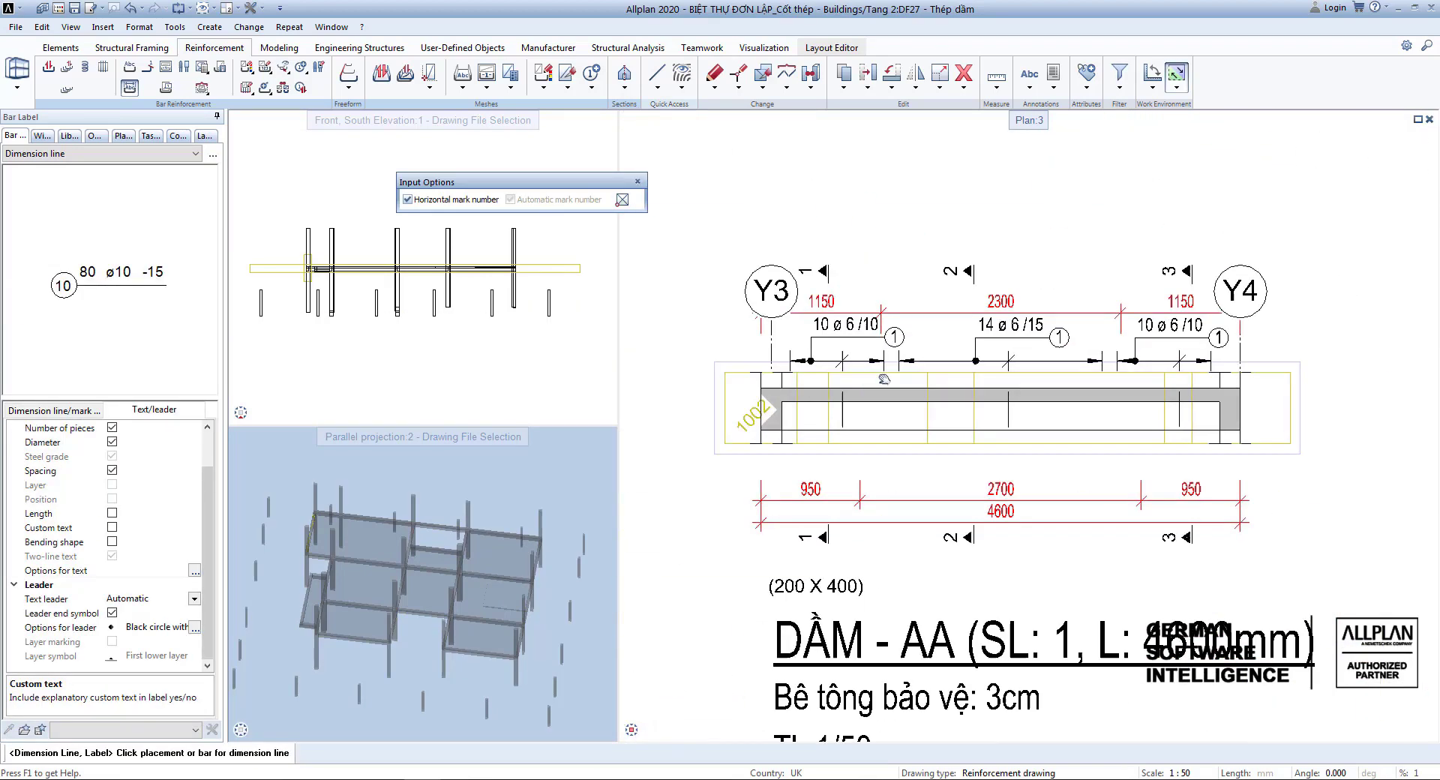
# Step: Set the drawing scale to 1:20 for working on cross-section 1-1
pyautogui.scroll(-2, 994, 325)
pyautogui.moveTo(1394, 337); pyautogui.dragTo(1103, 339, button='middle')
pyautogui.scroll(2, 1222, 323)
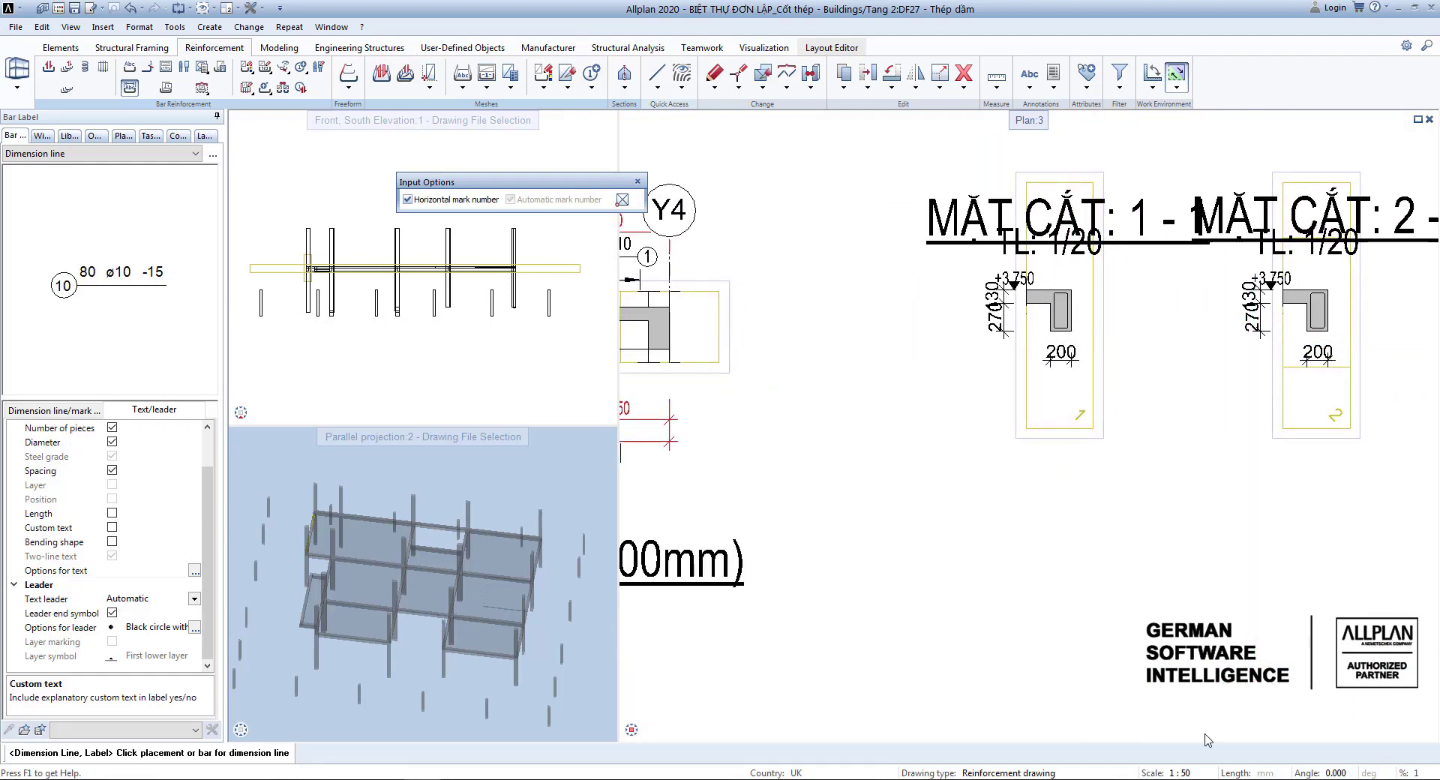
pyautogui.scroll(1, 1028, 427)
pyautogui.click(1180, 772)
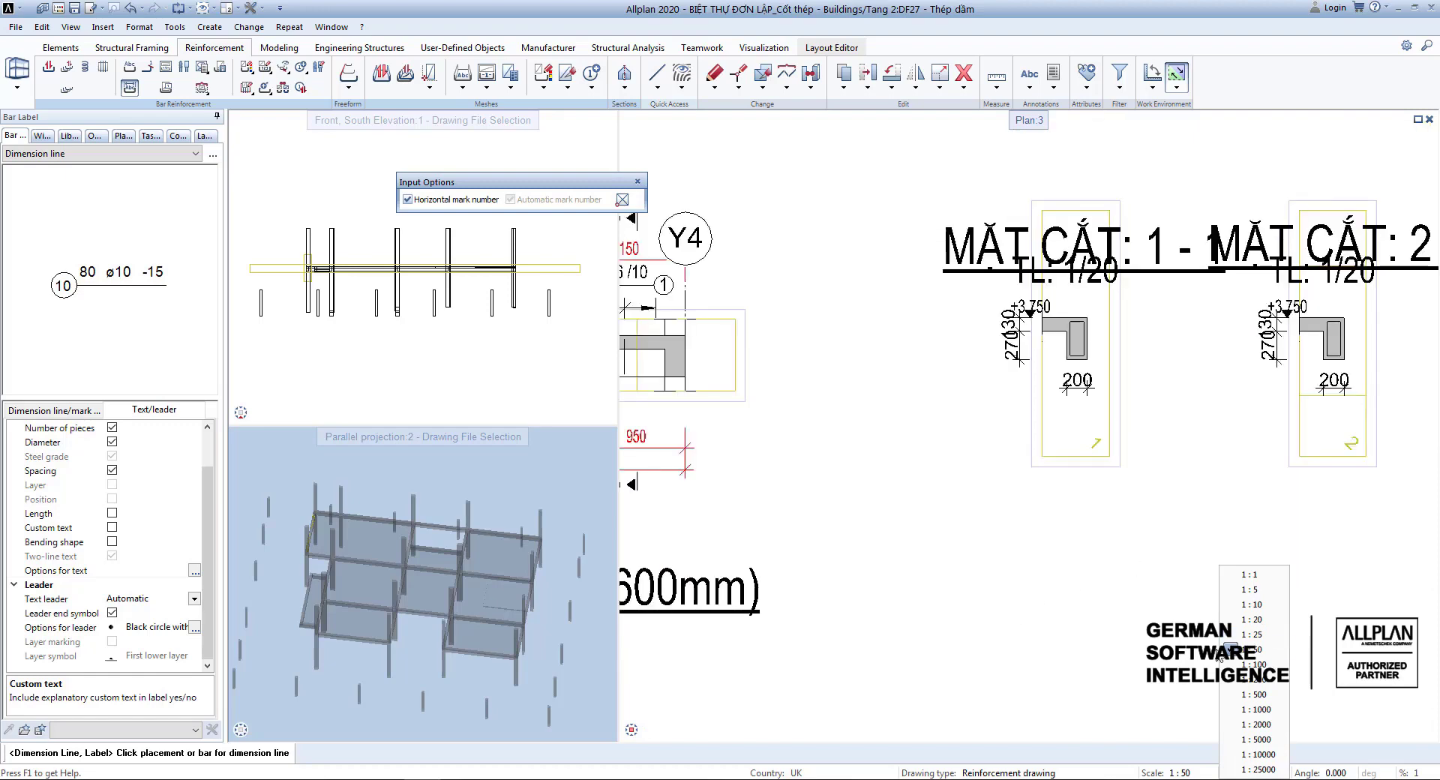
pyautogui.click(1251, 619)
pyautogui.scroll(4, 904, 415)
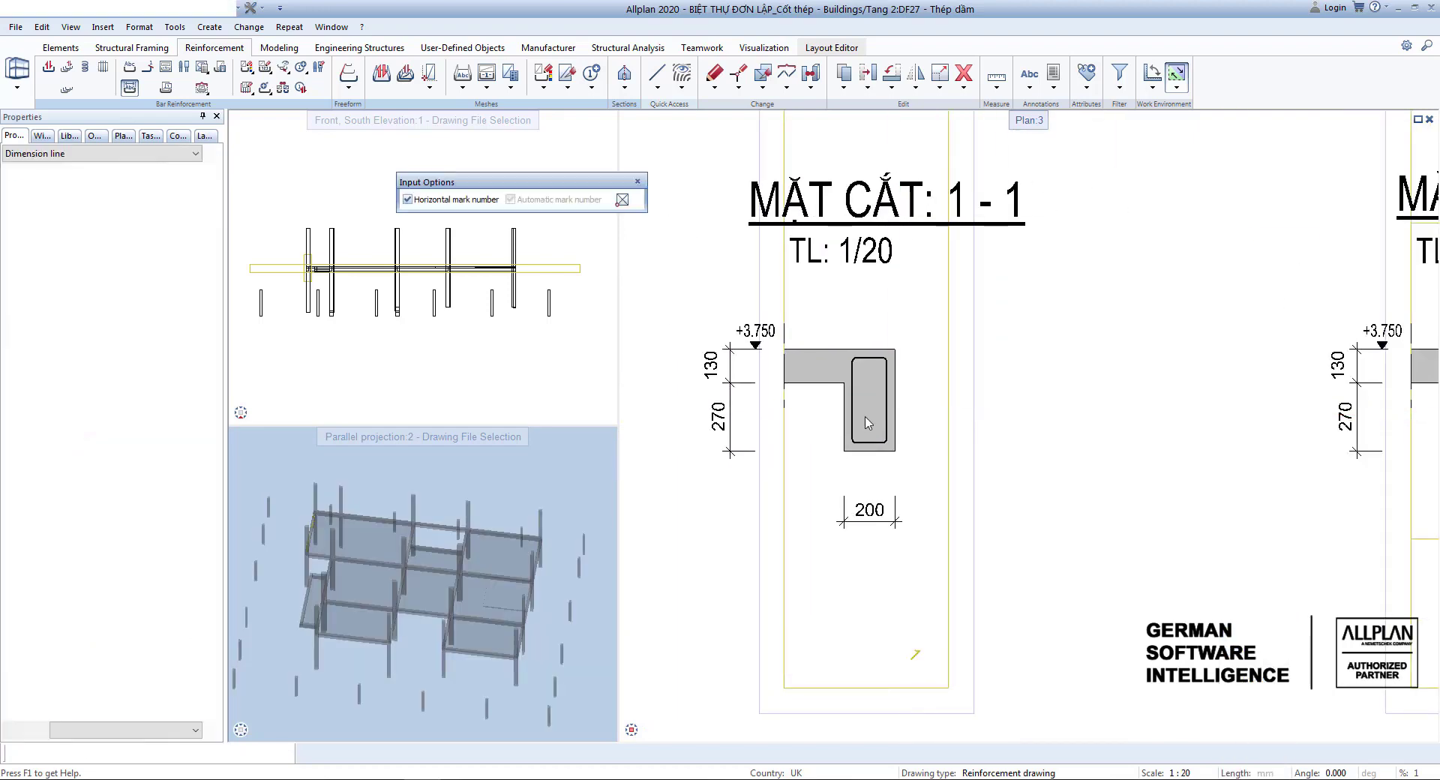
# Step: Label the stirrup in section 1-1 with mark number, diameter and spacing, leaving out the custom text
pyautogui.click(195, 153)
pyautogui.click(30, 177)
pyautogui.click(887, 429)
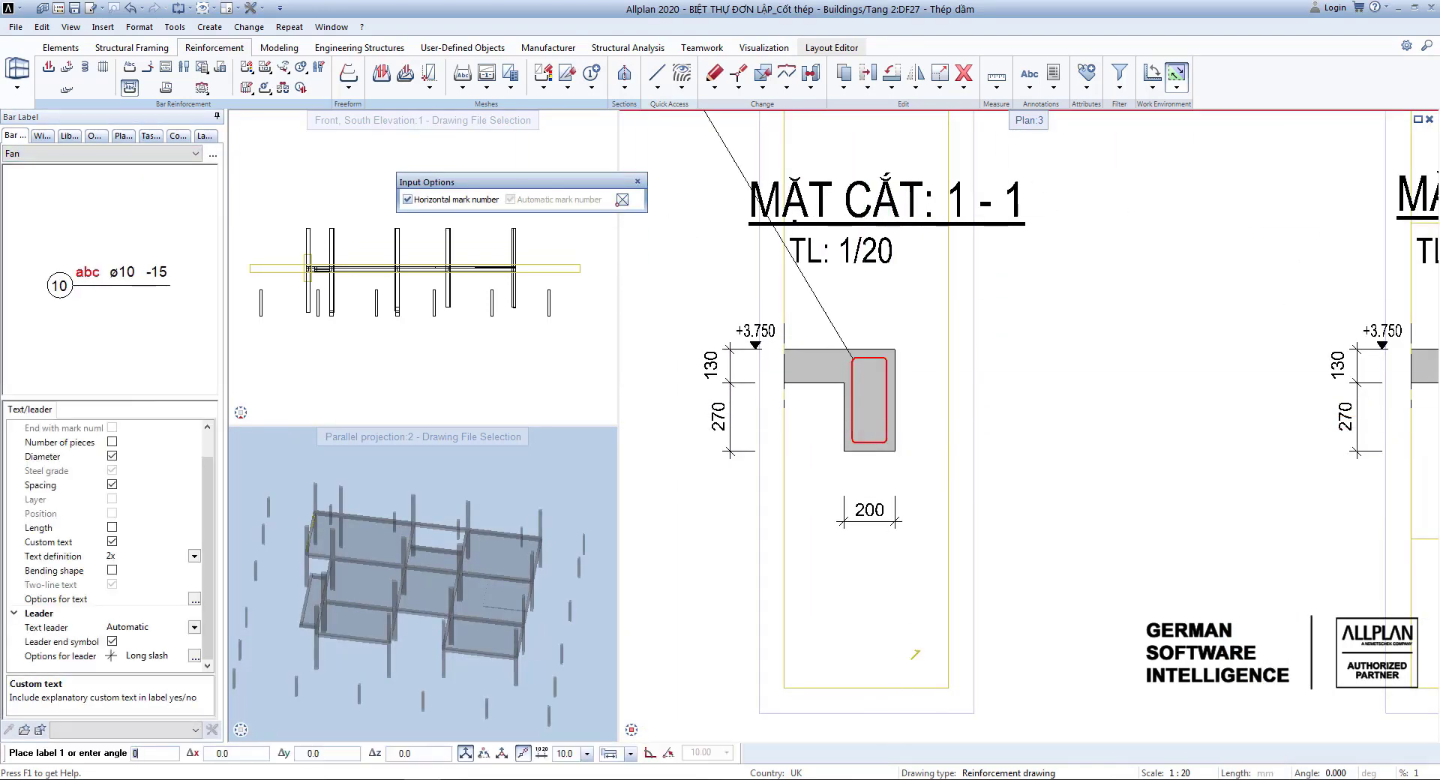
pyautogui.scroll(3, 943, 457)
pyautogui.click(112, 541)
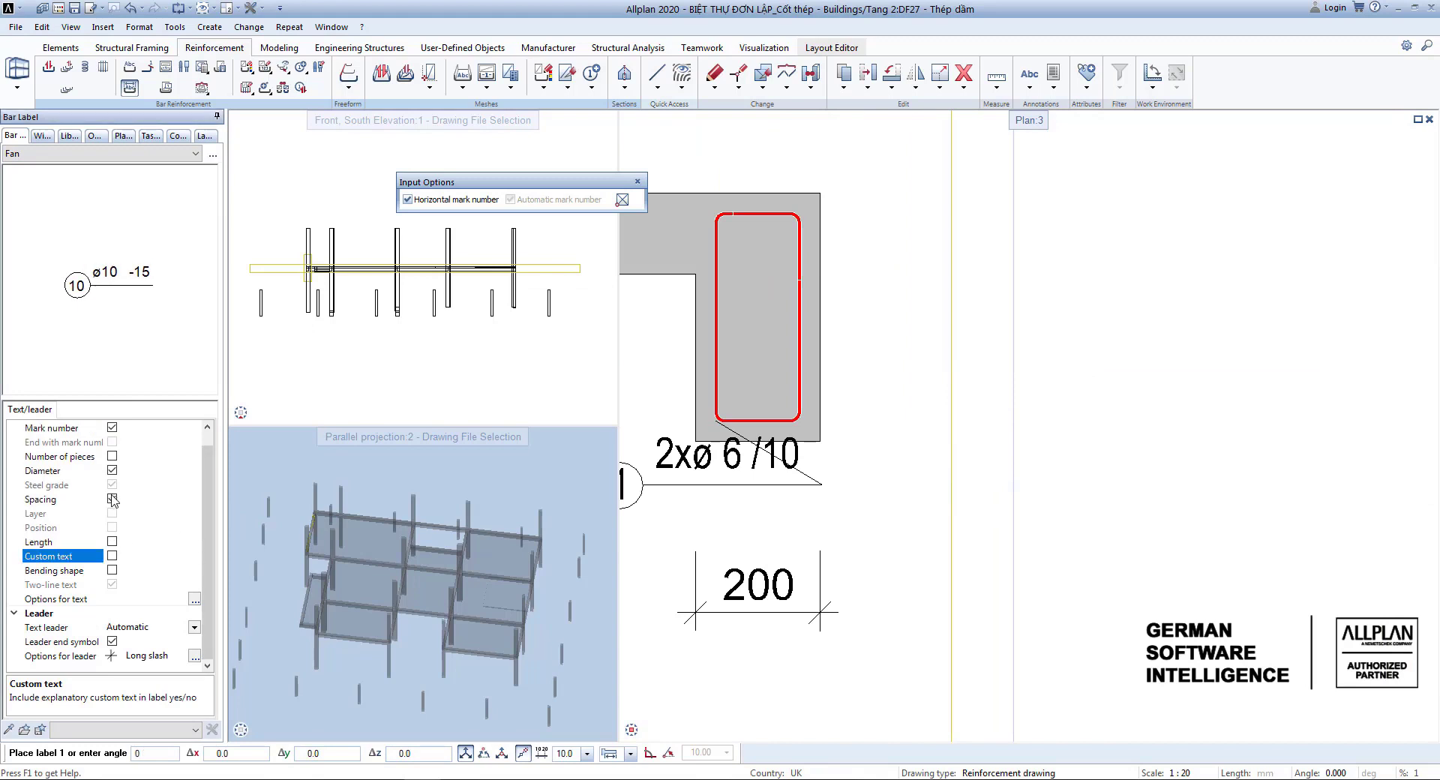
pyautogui.scroll(2, 930, 405)
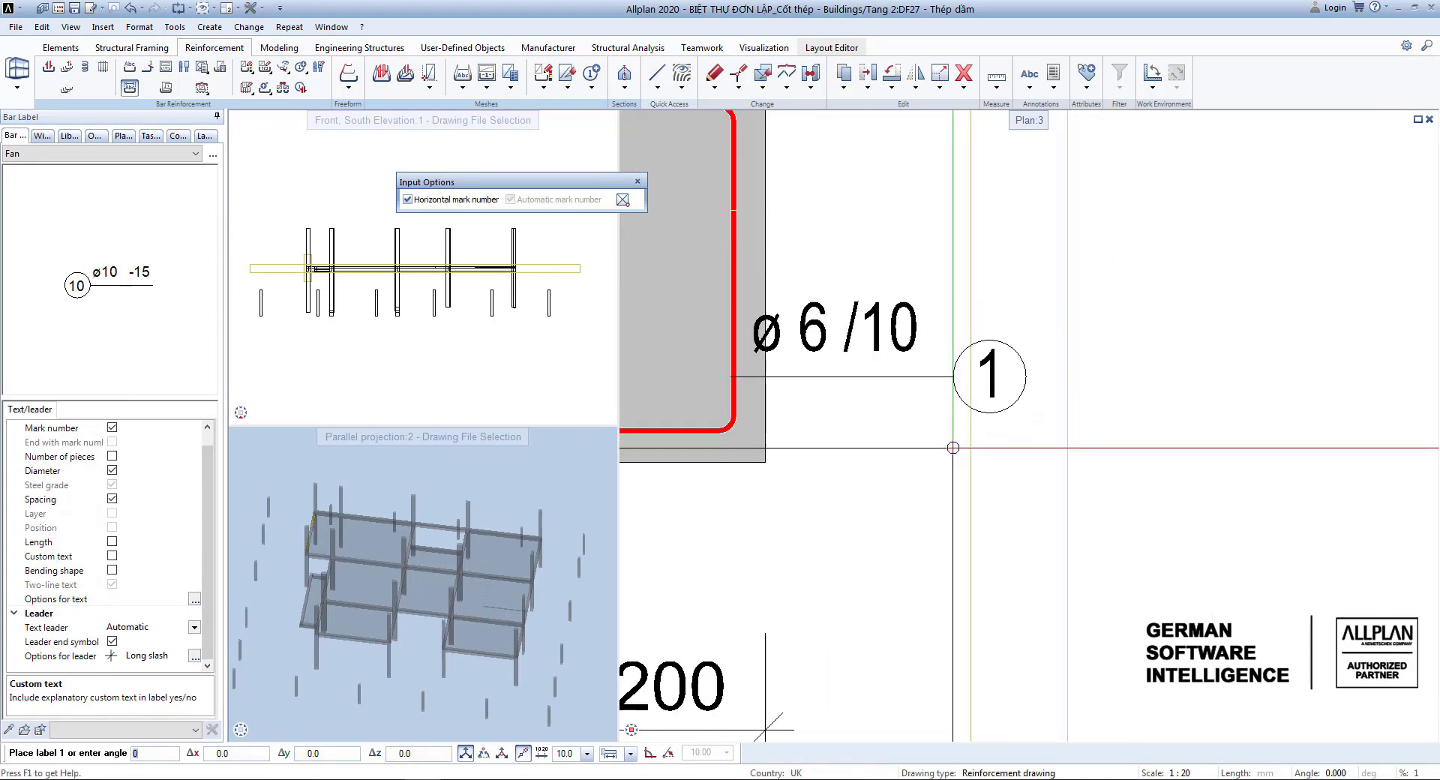
pyautogui.click(988, 452)
# Step: Set the drawing scale to 1:50 for working on the elevation of beam DẦM-AA
pyautogui.scroll(-5, 998, 472)
pyautogui.scroll(1, 698, 477)
pyautogui.moveTo(698, 477); pyautogui.dragTo(909, 450, button='middle')
pyautogui.scroll(-4, 910, 449)
pyautogui.scroll(4, 1018, 427)
pyautogui.scroll(-3, 1018, 427)
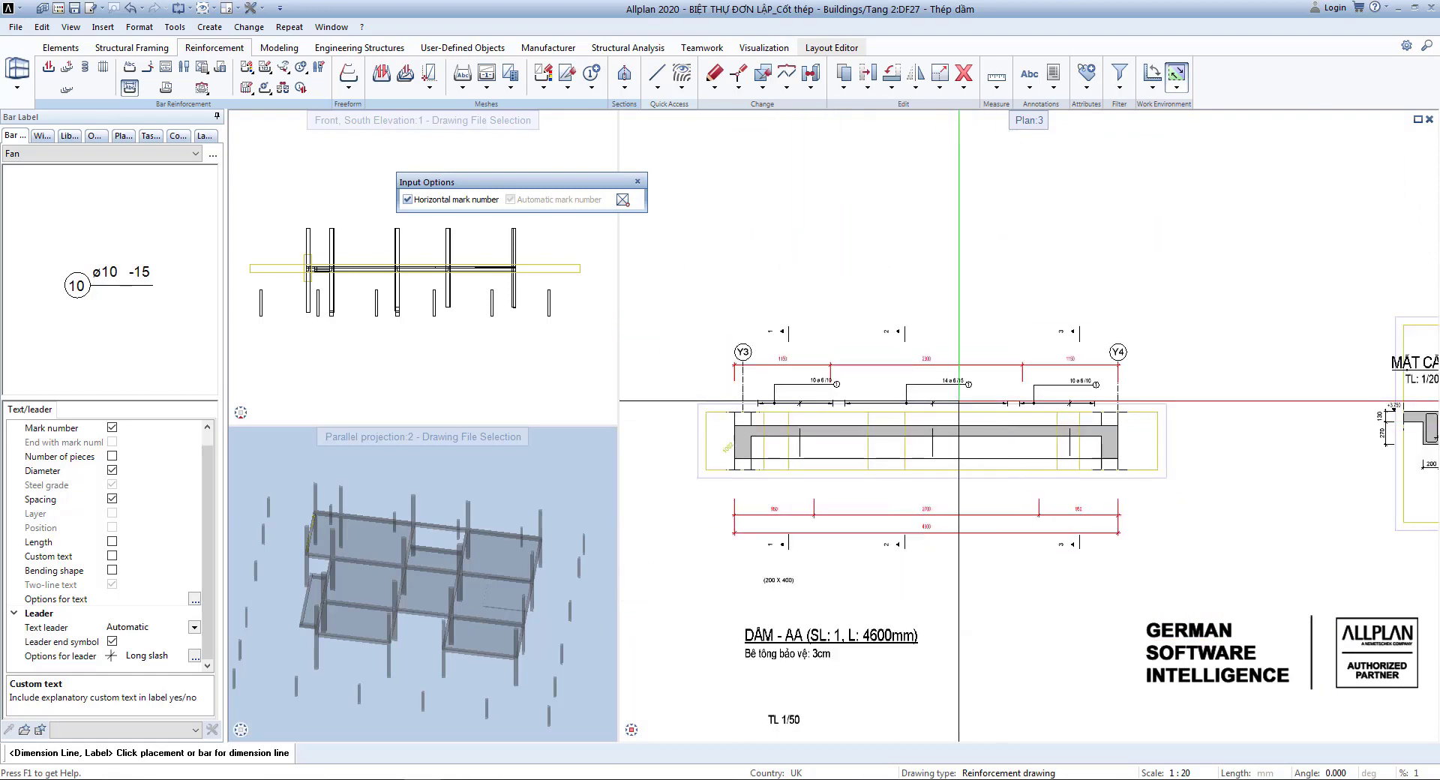
pyautogui.click(1177, 772)
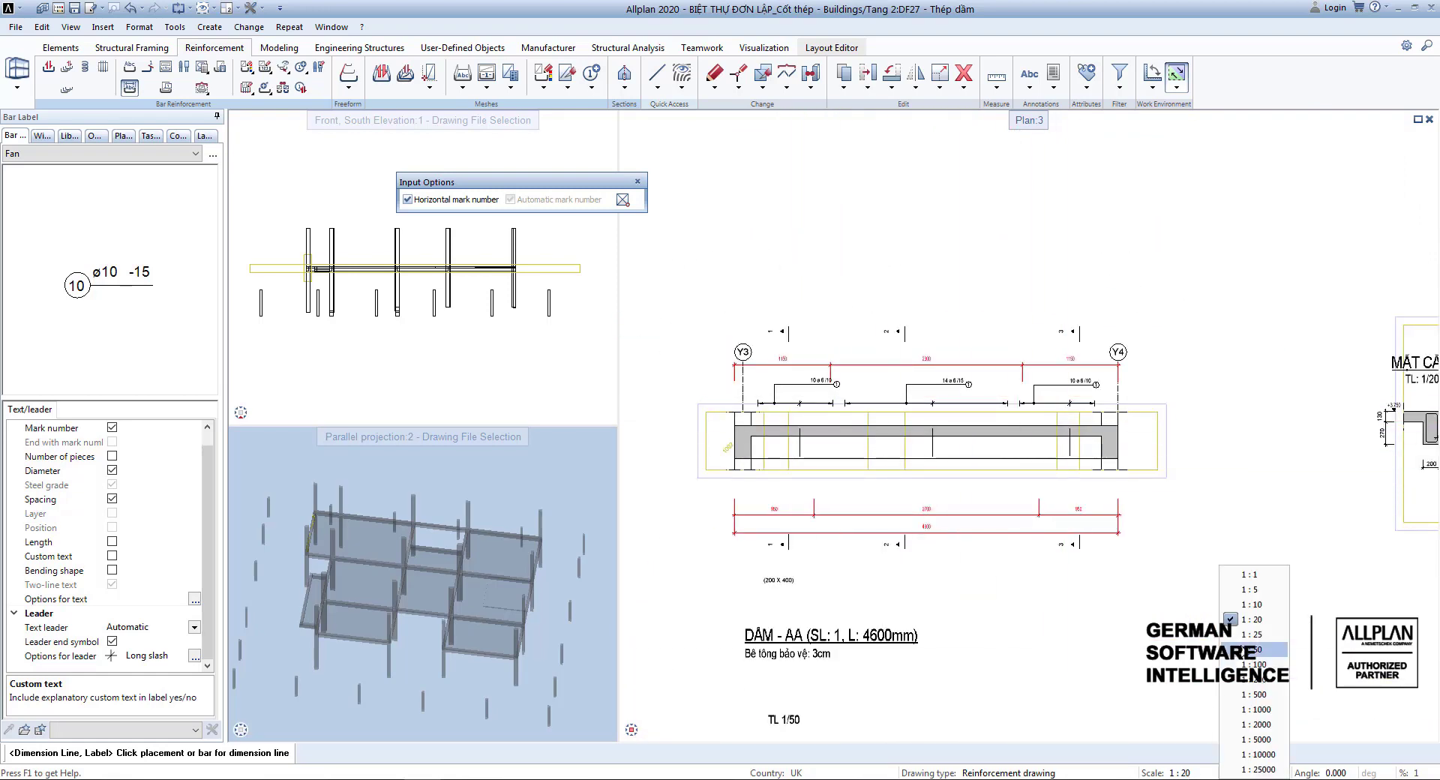
pyautogui.click(1252, 649)
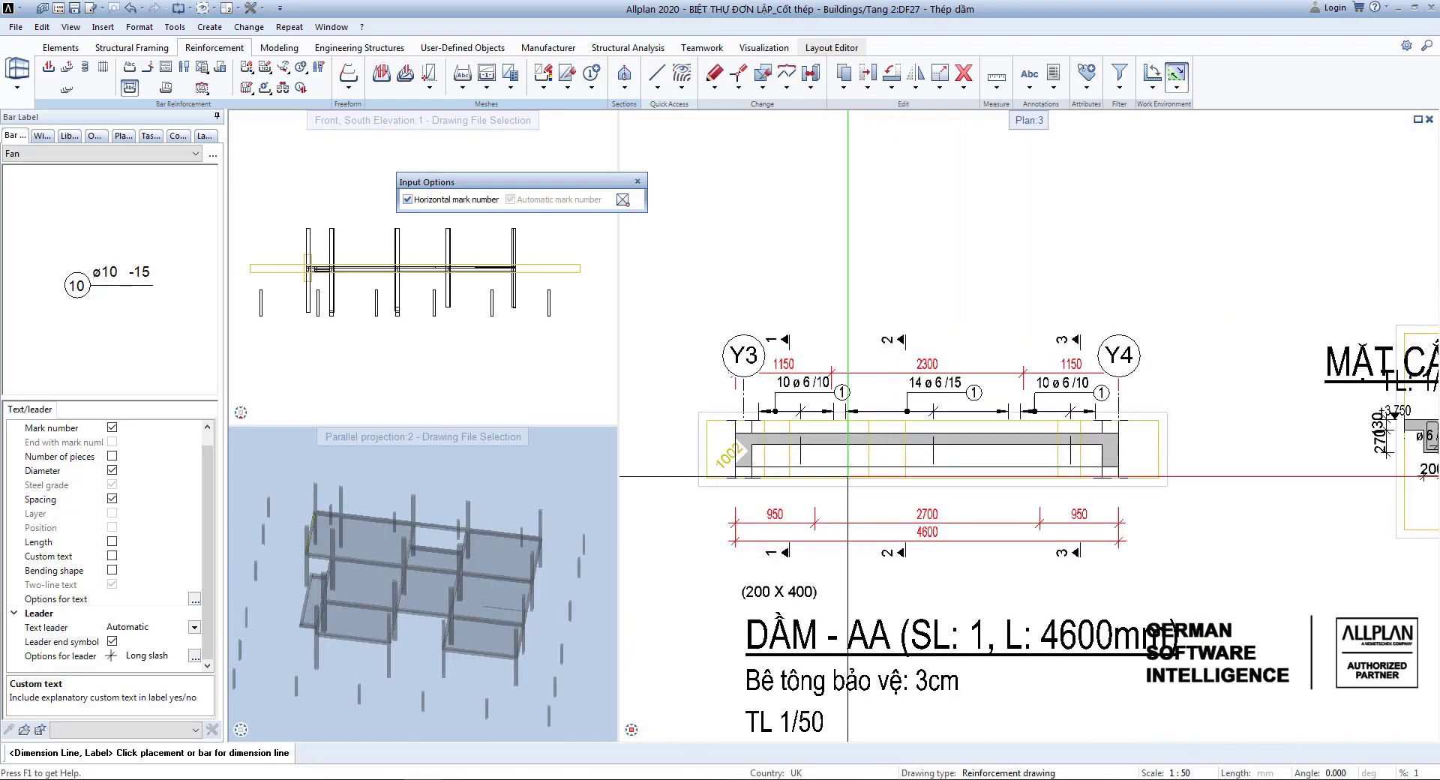
# Step: Set up a straight bar shape with a 16 mm diameter, without expanding to adapt to edges
pyautogui.moveTo(843, 476); pyautogui.dragTo(850, 422, button='middle')
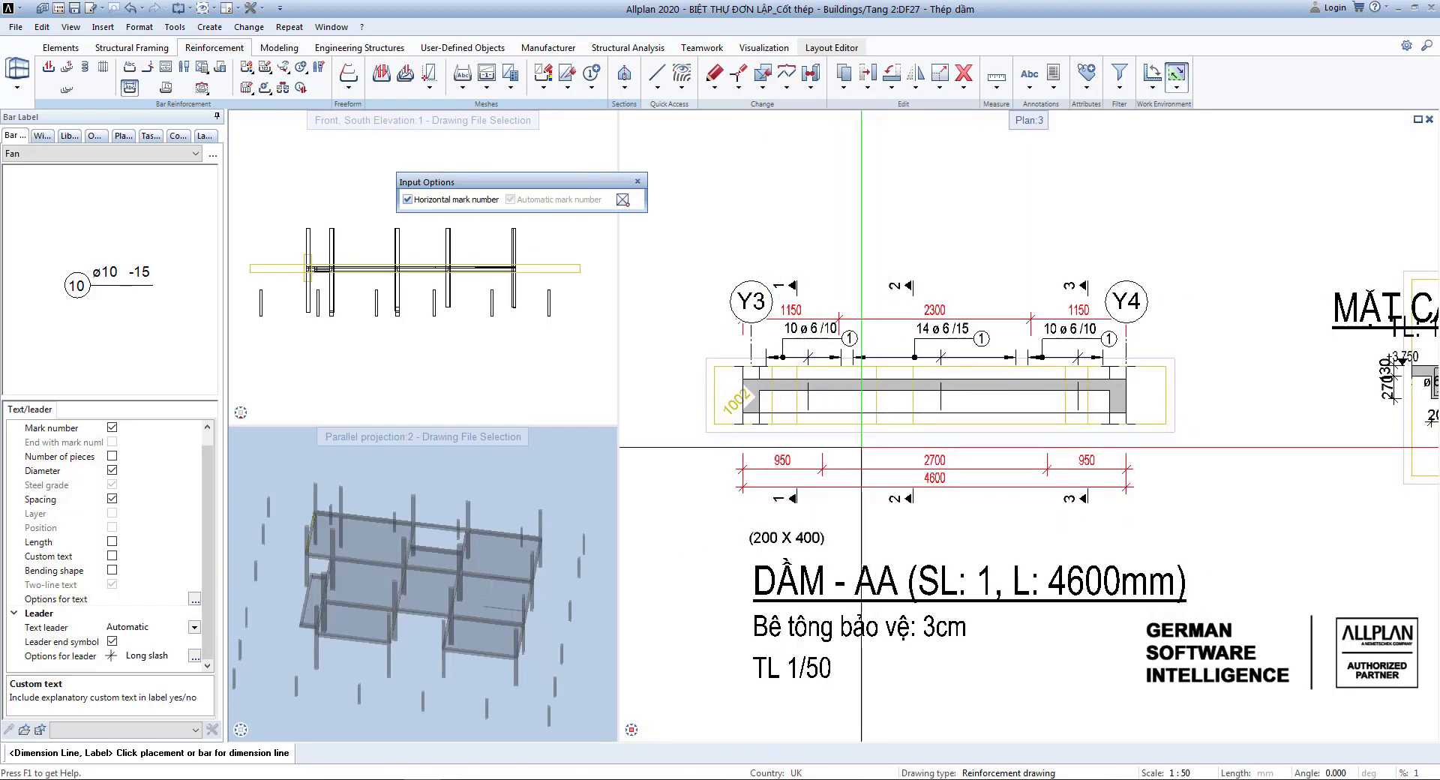
pyautogui.scroll(3, 860, 402)
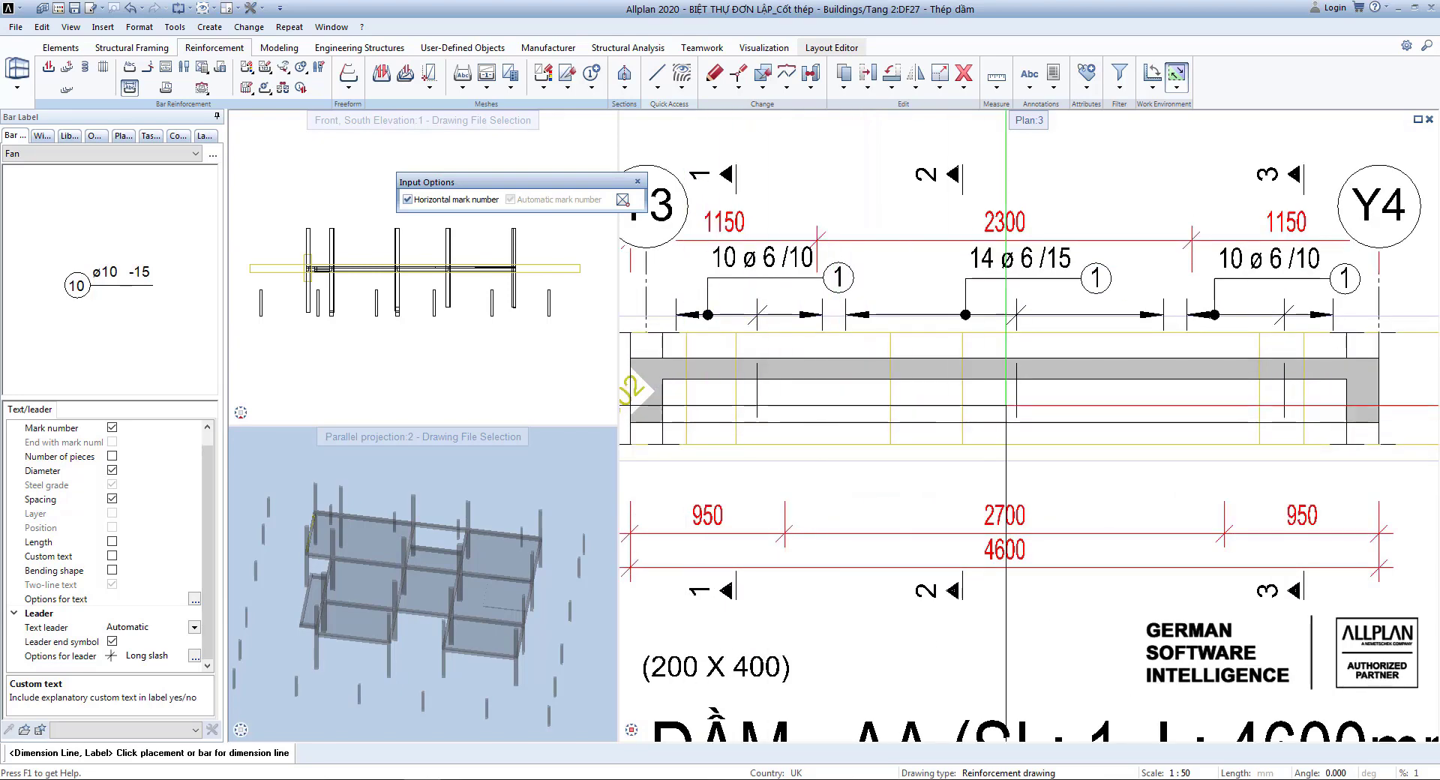
pyautogui.scroll(-1, 1038, 401)
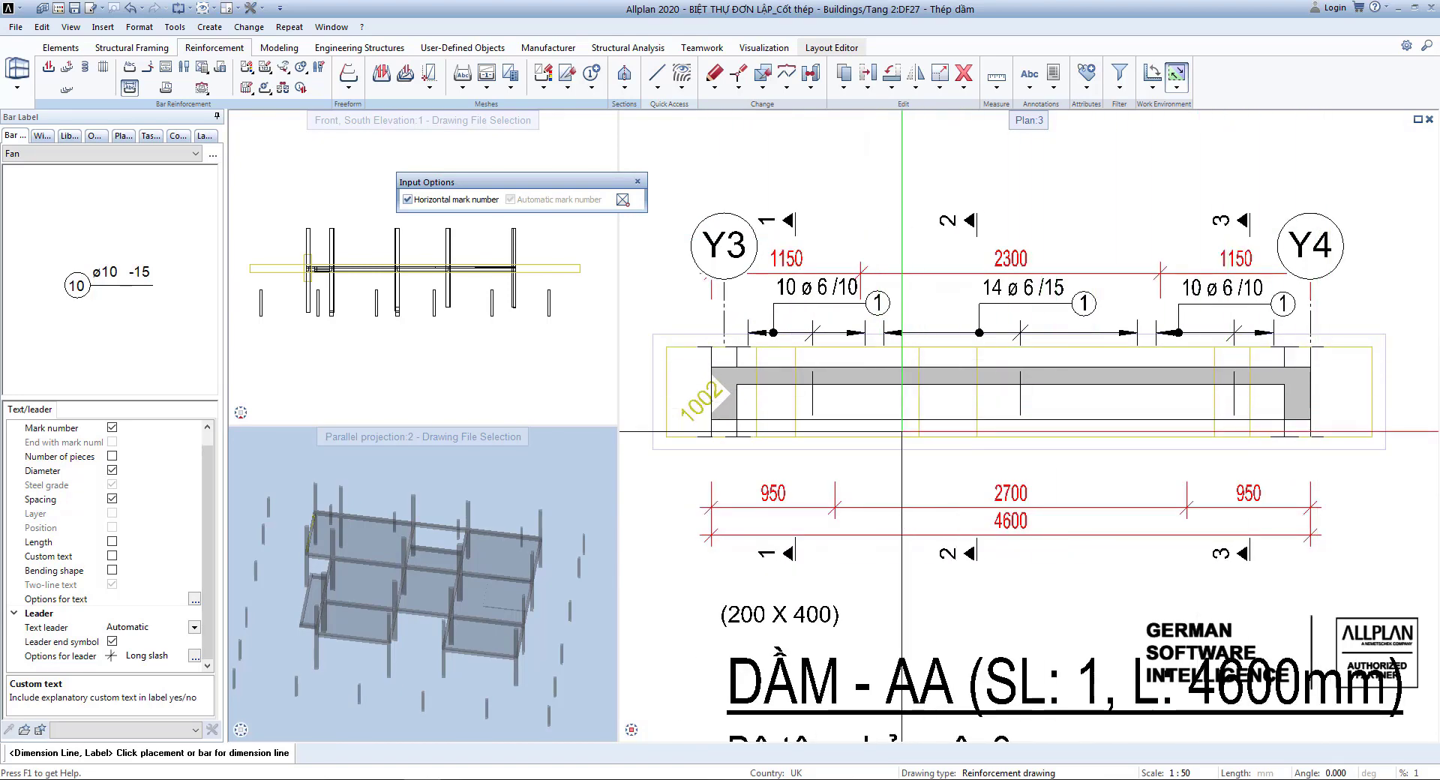
pyautogui.scroll(-1, 856, 416)
pyautogui.moveTo(857, 415); pyautogui.dragTo(829, 334, button='middle')
pyautogui.scroll(1, 772, 351)
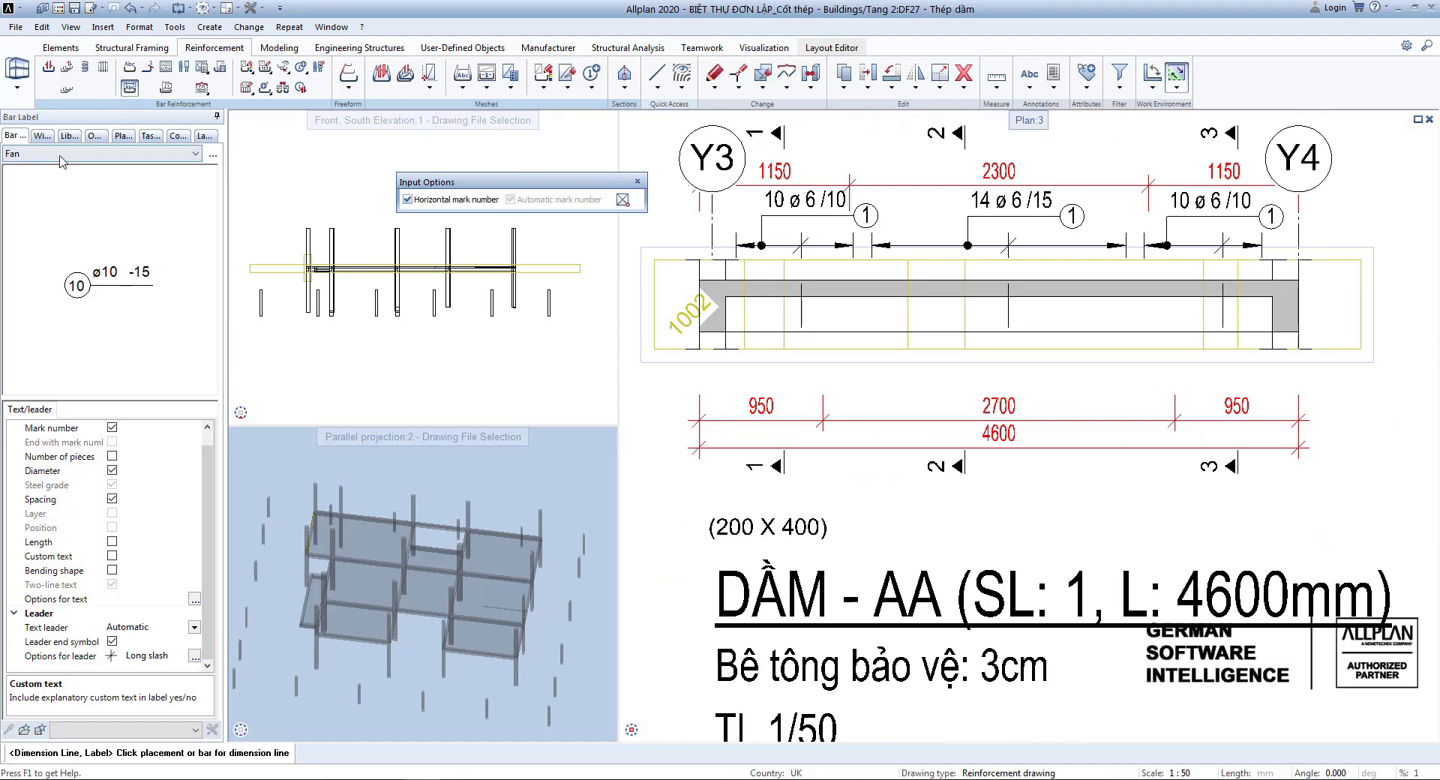
pyautogui.click(50, 69)
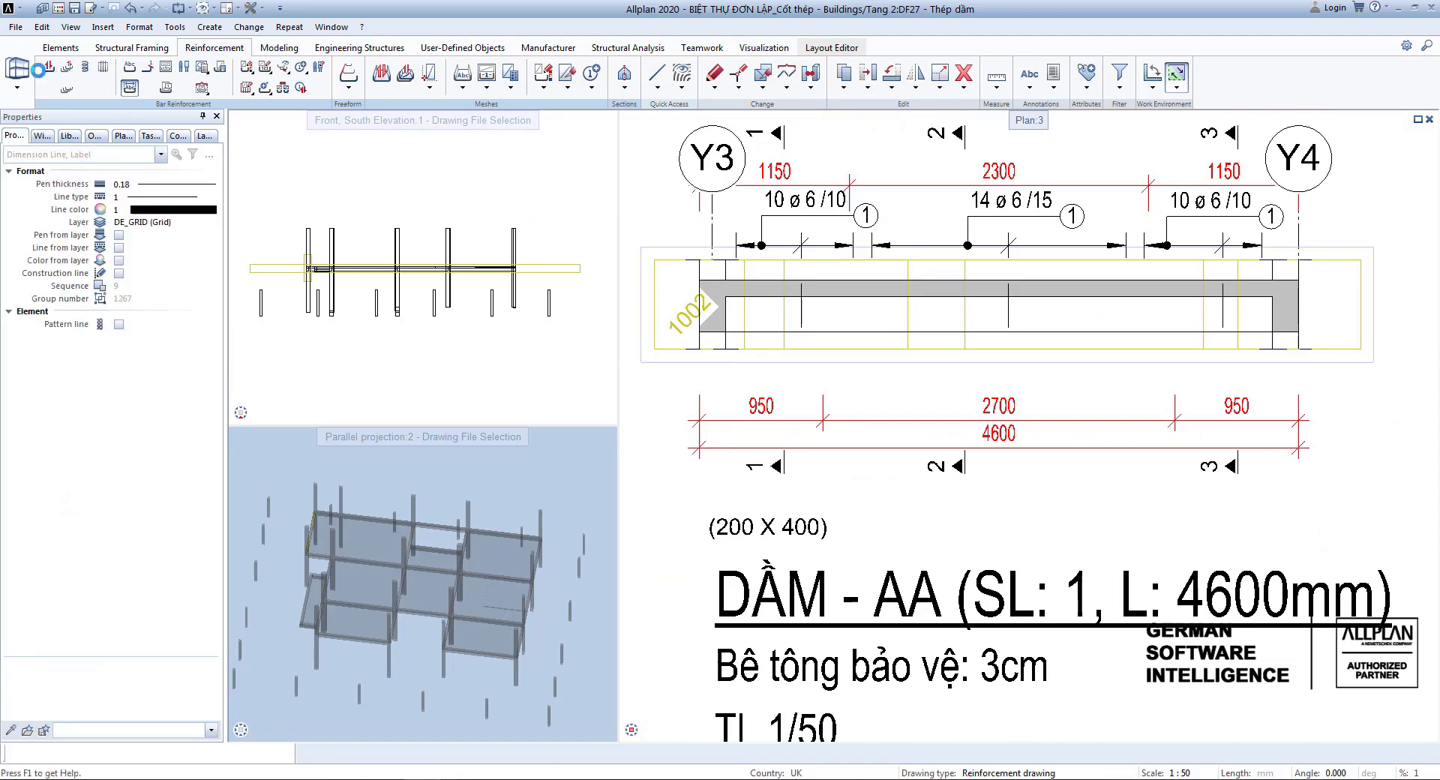
pyautogui.click(50, 70)
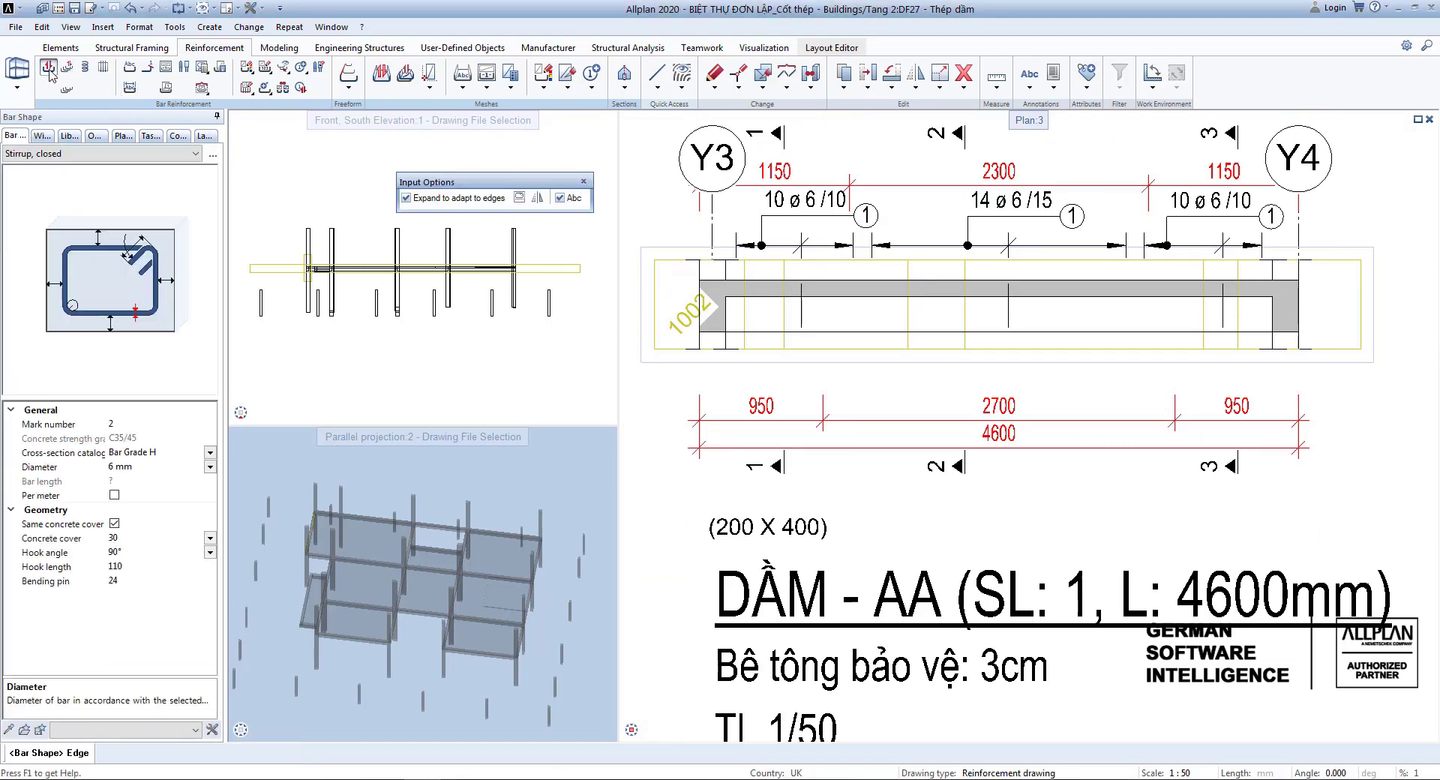
pyautogui.click(213, 156)
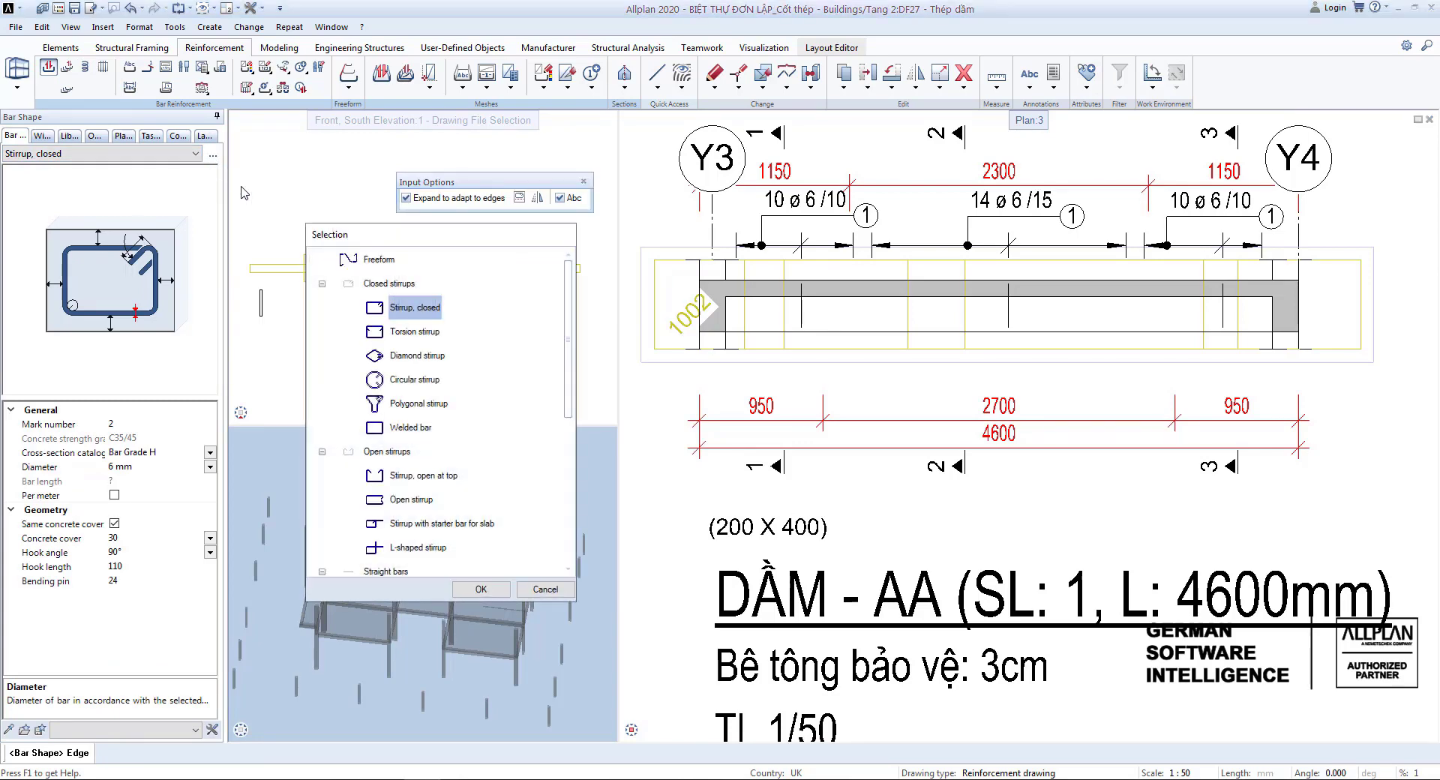
pyautogui.scroll(-4, 417, 508)
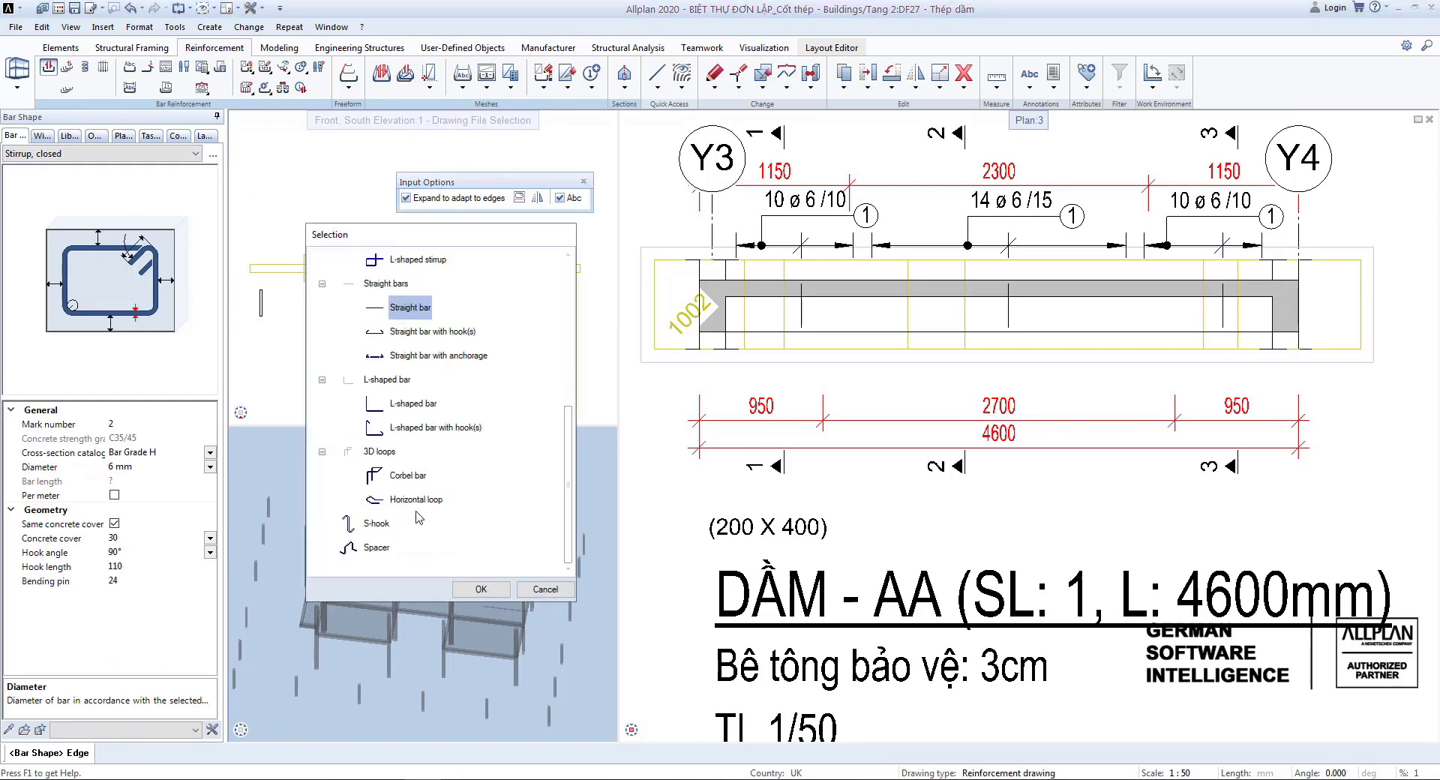
pyautogui.doubleClick(437, 313)
pyautogui.moveTo(774, 322); pyautogui.dragTo(823, 414, button='middle')
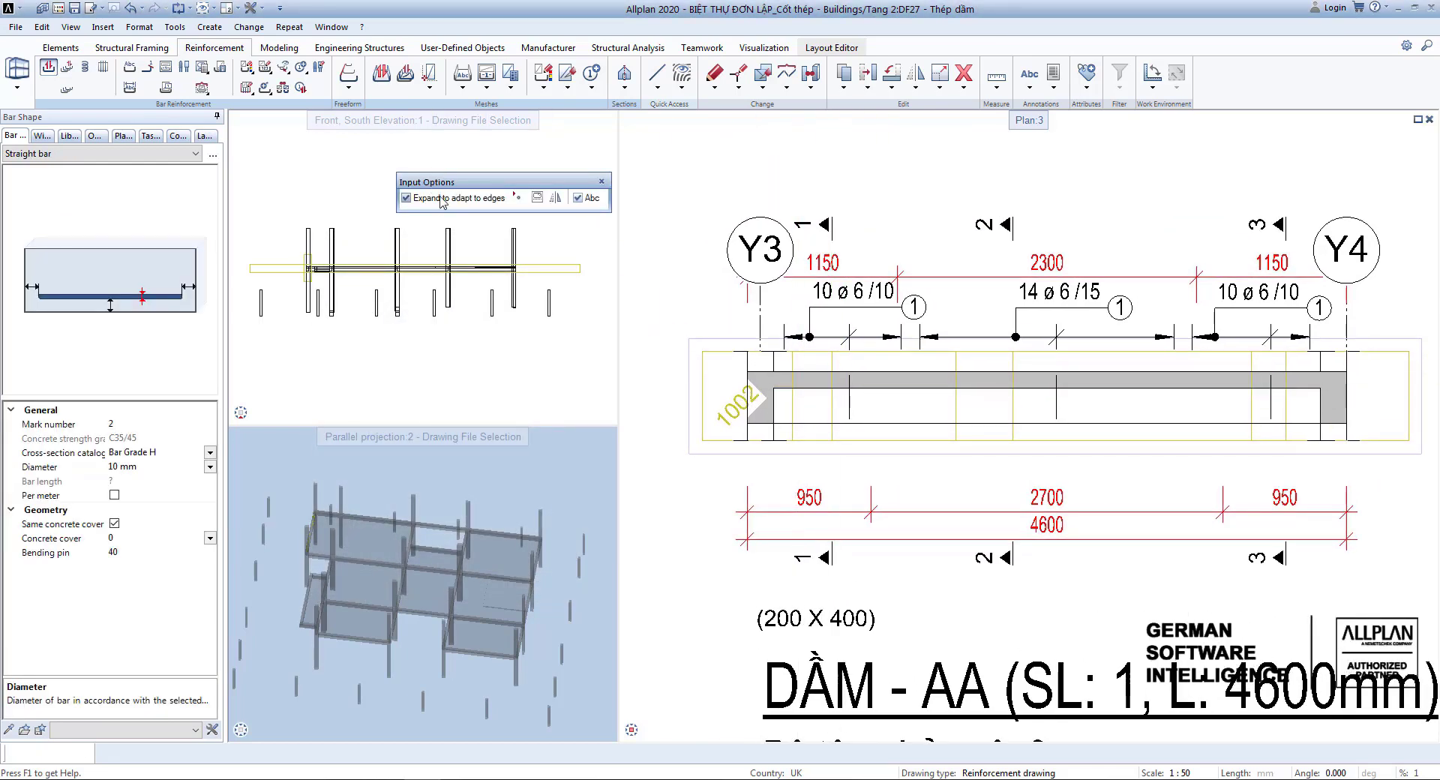
pyautogui.click(406, 198)
pyautogui.click(117, 466)
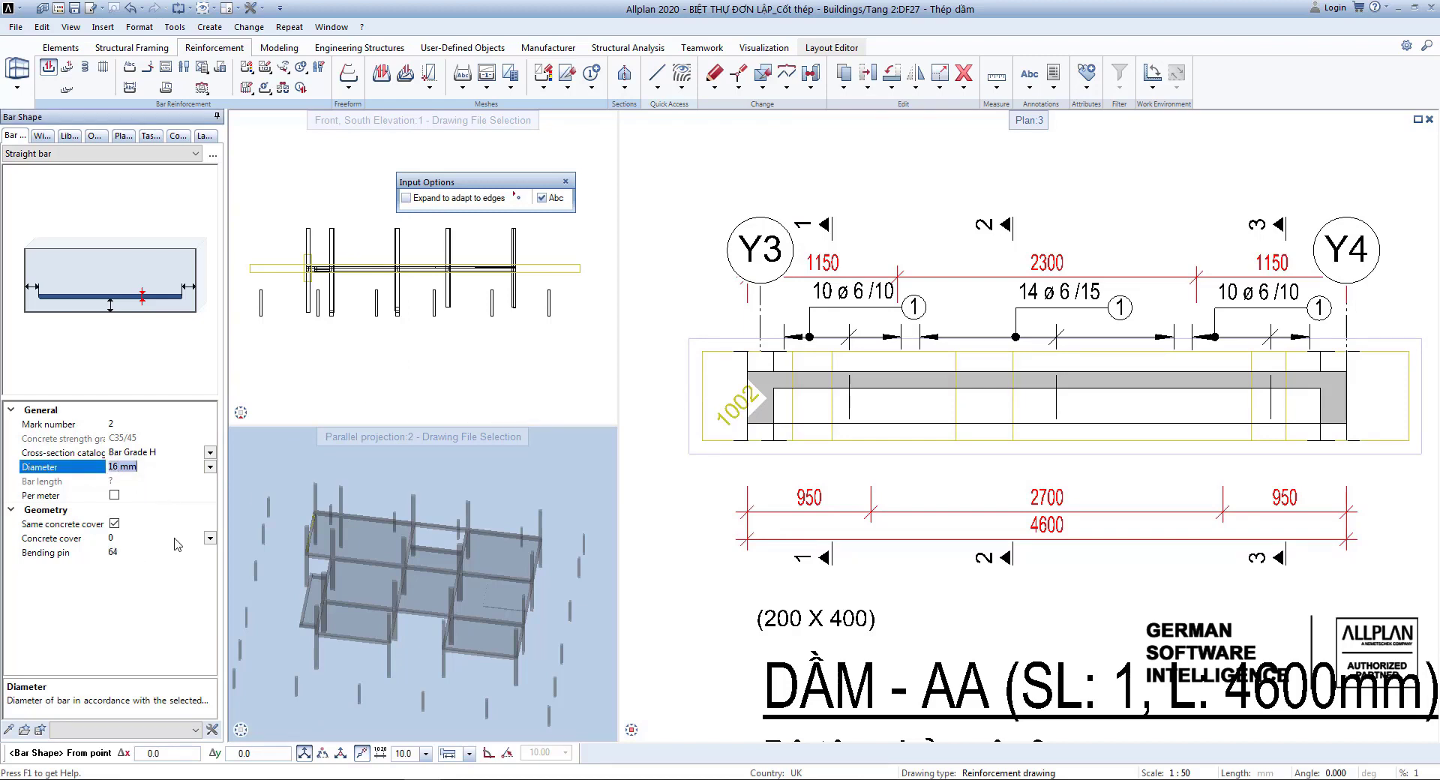
# Step: Draw the straight bar along the beam's bottom edge in the elevation, stopping 50 mm short of each beam end
pyautogui.scroll(5, 758, 435)
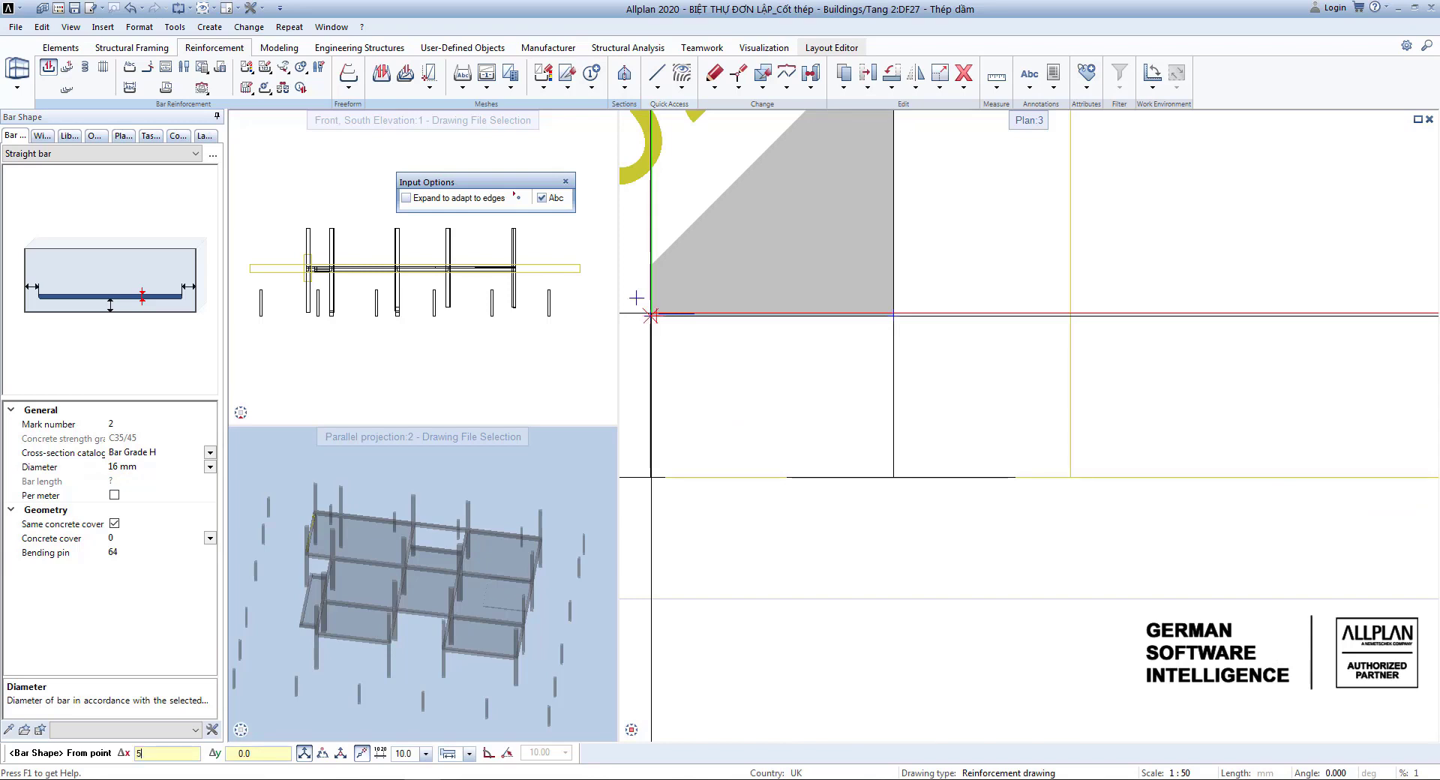
pyautogui.press('Return')
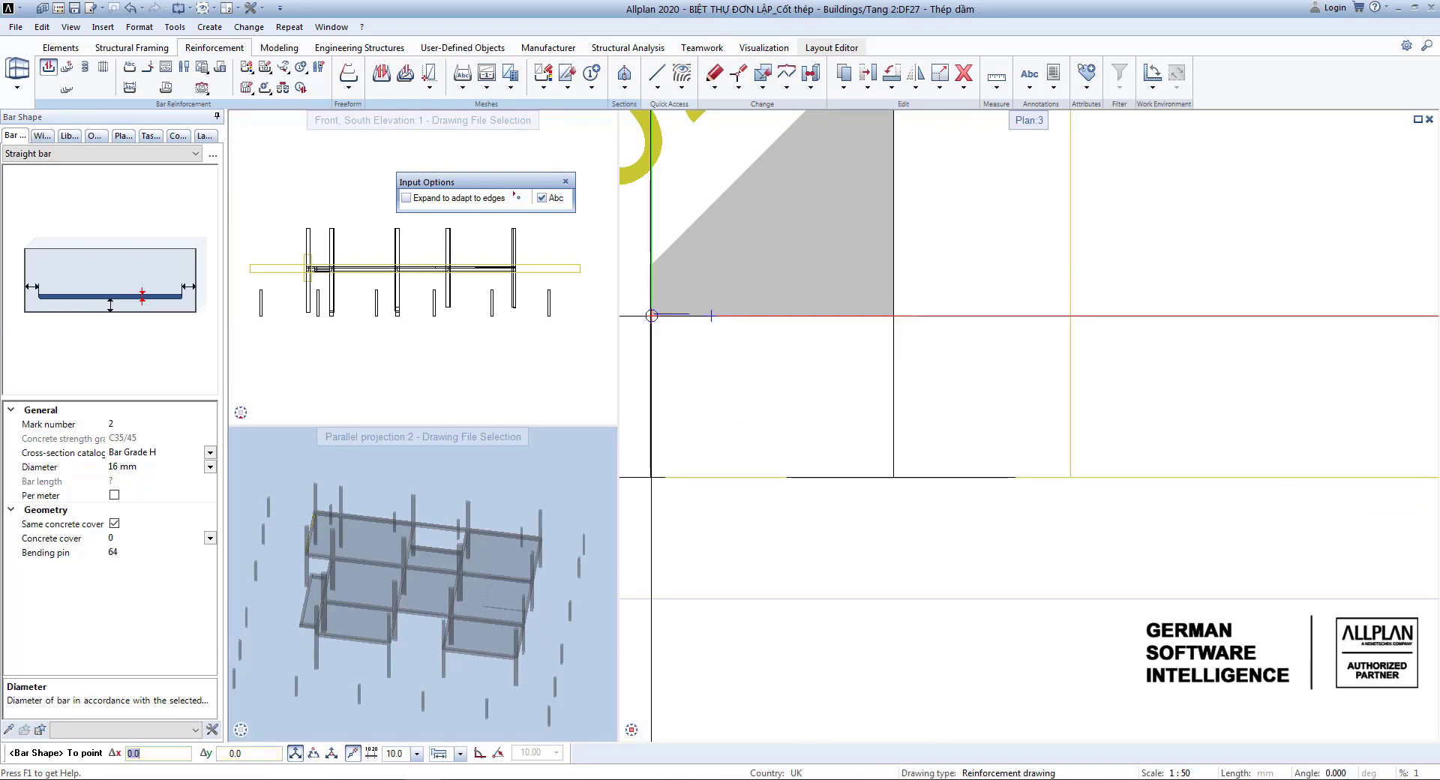
pyautogui.scroll(-4, 668, 325)
pyautogui.scroll(1, 1125, 345)
pyautogui.scroll(-3, 1102, 353)
pyautogui.scroll(2, 1345, 340)
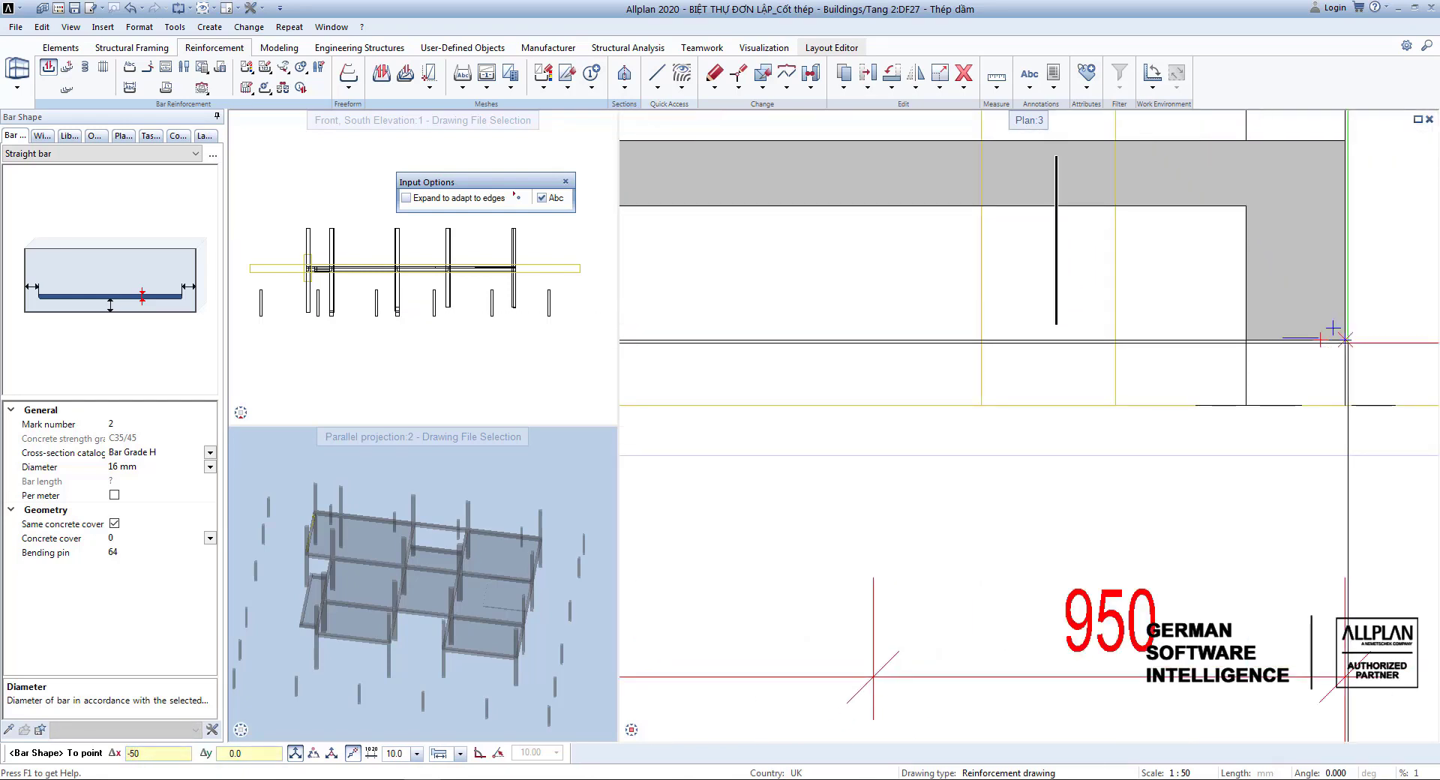
pyautogui.write('-50')
pyautogui.press('Return')
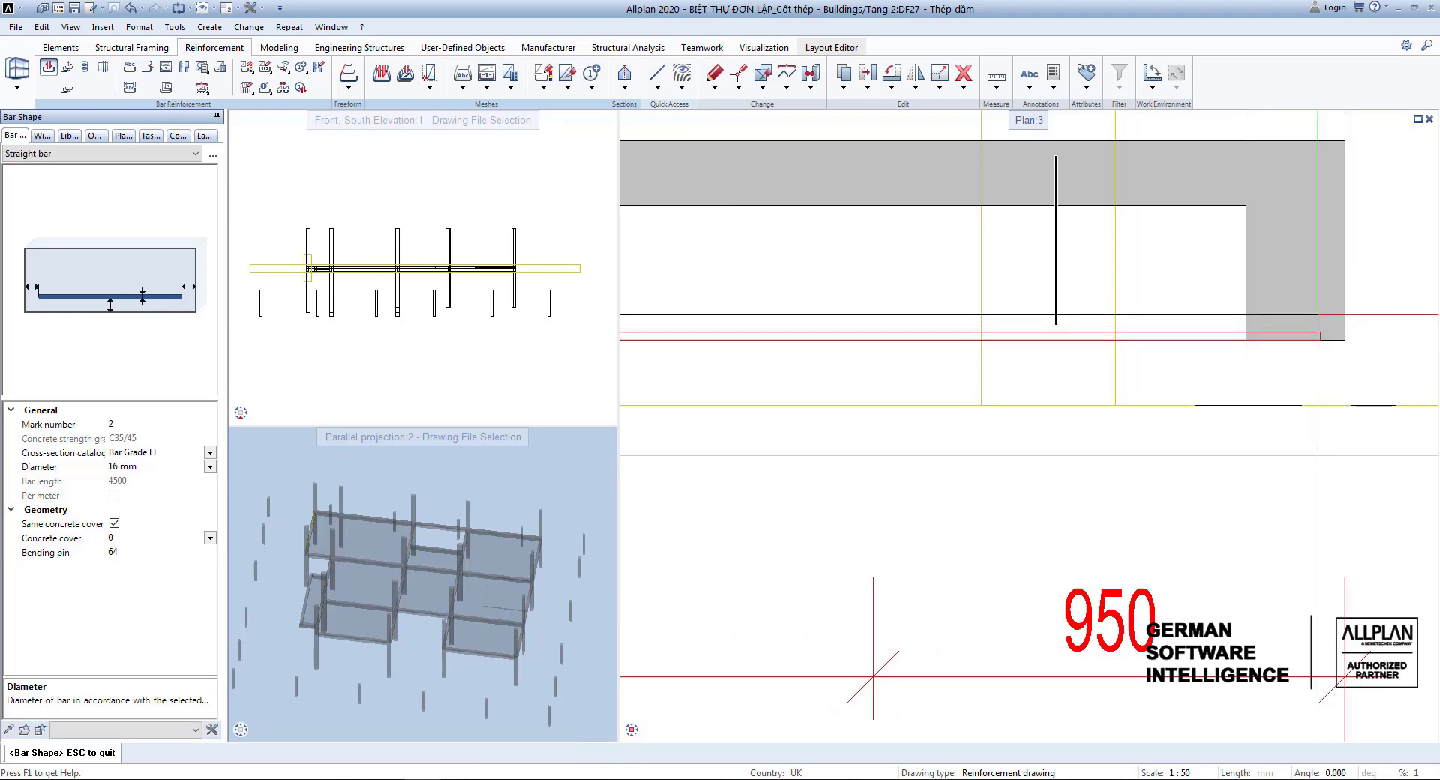
pyautogui.press('Escape')
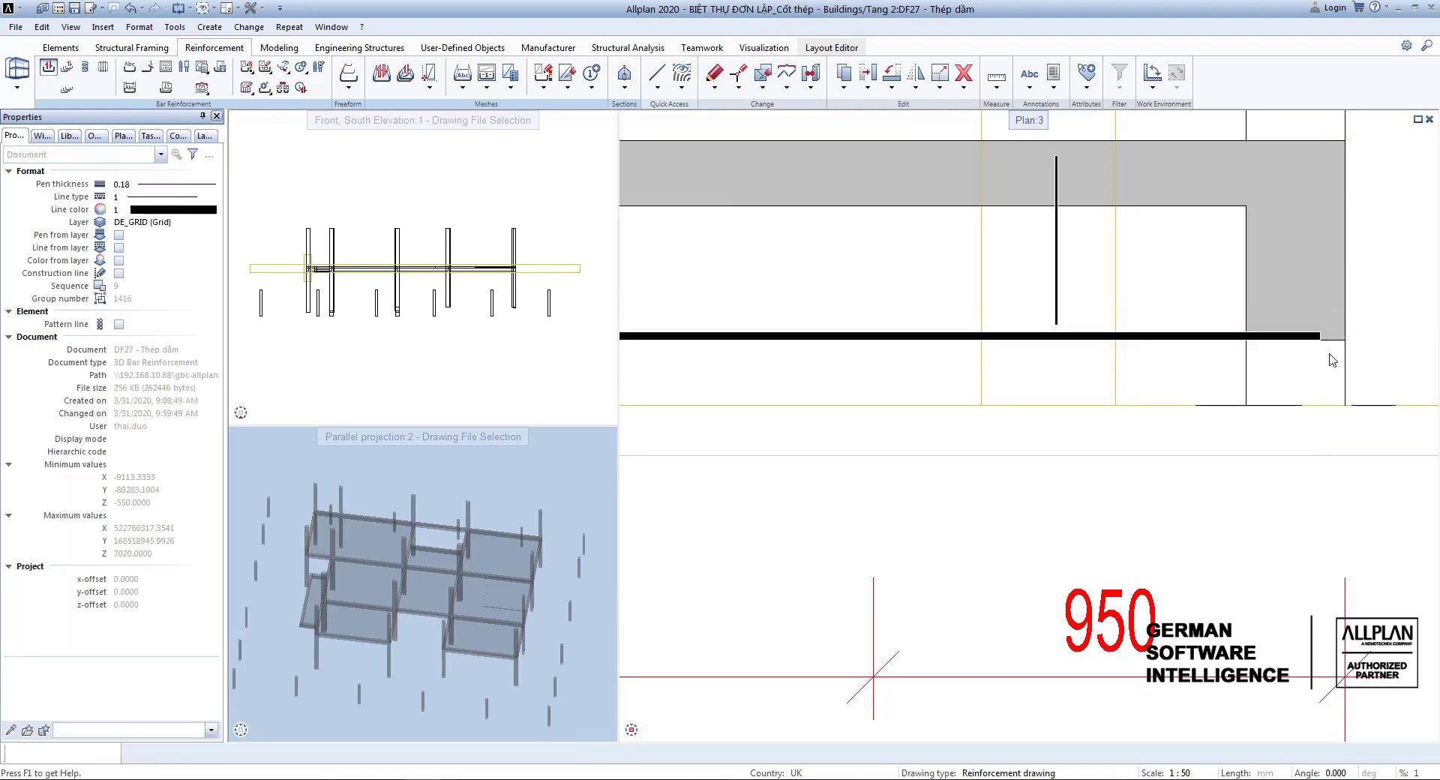
# Step: Place the straight bar shape on the bottom leg of the stirrup in section 1-1 using segment placement
pyautogui.scroll(-8, 1329, 354)
pyautogui.scroll(1, 1132, 392)
pyautogui.press('Escape')
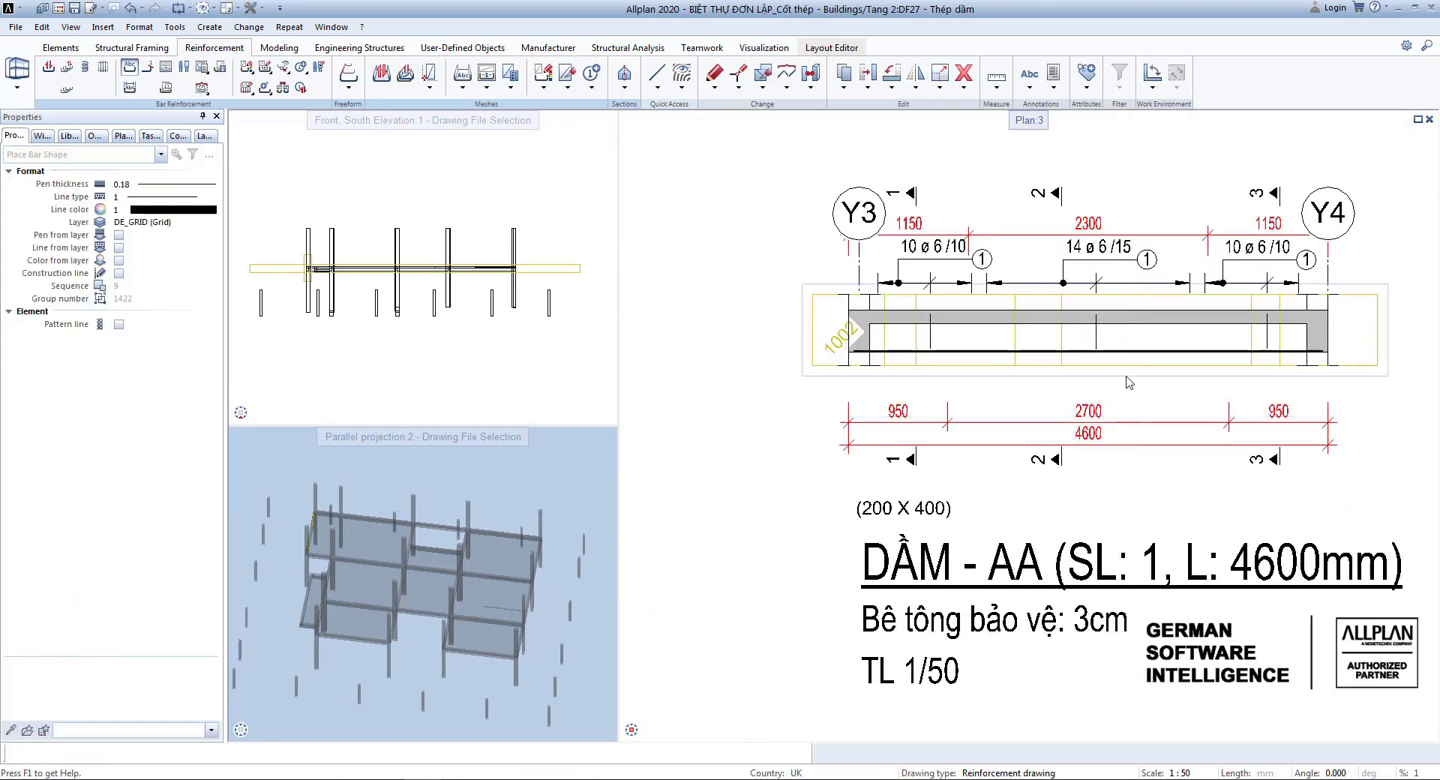
pyautogui.click(1124, 351)
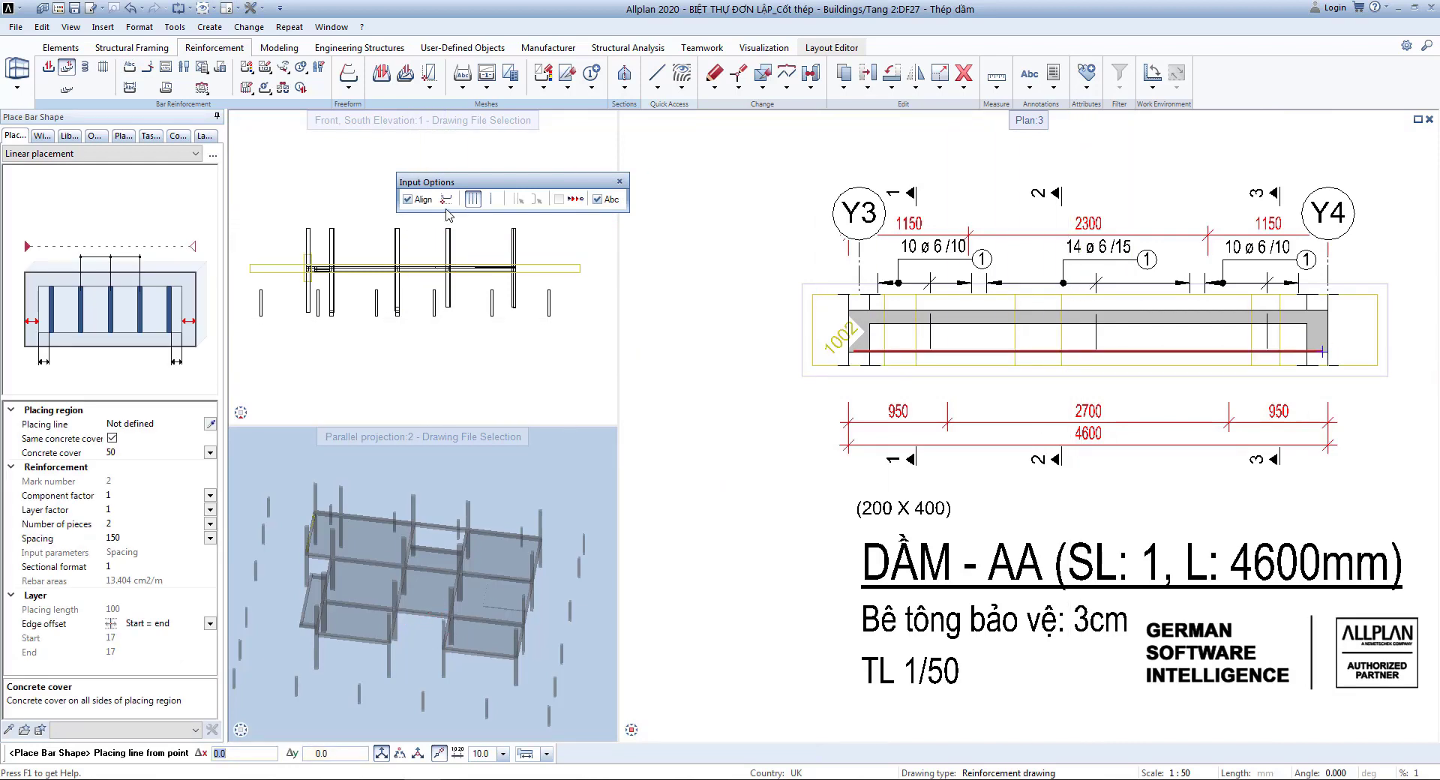
pyautogui.click(447, 199)
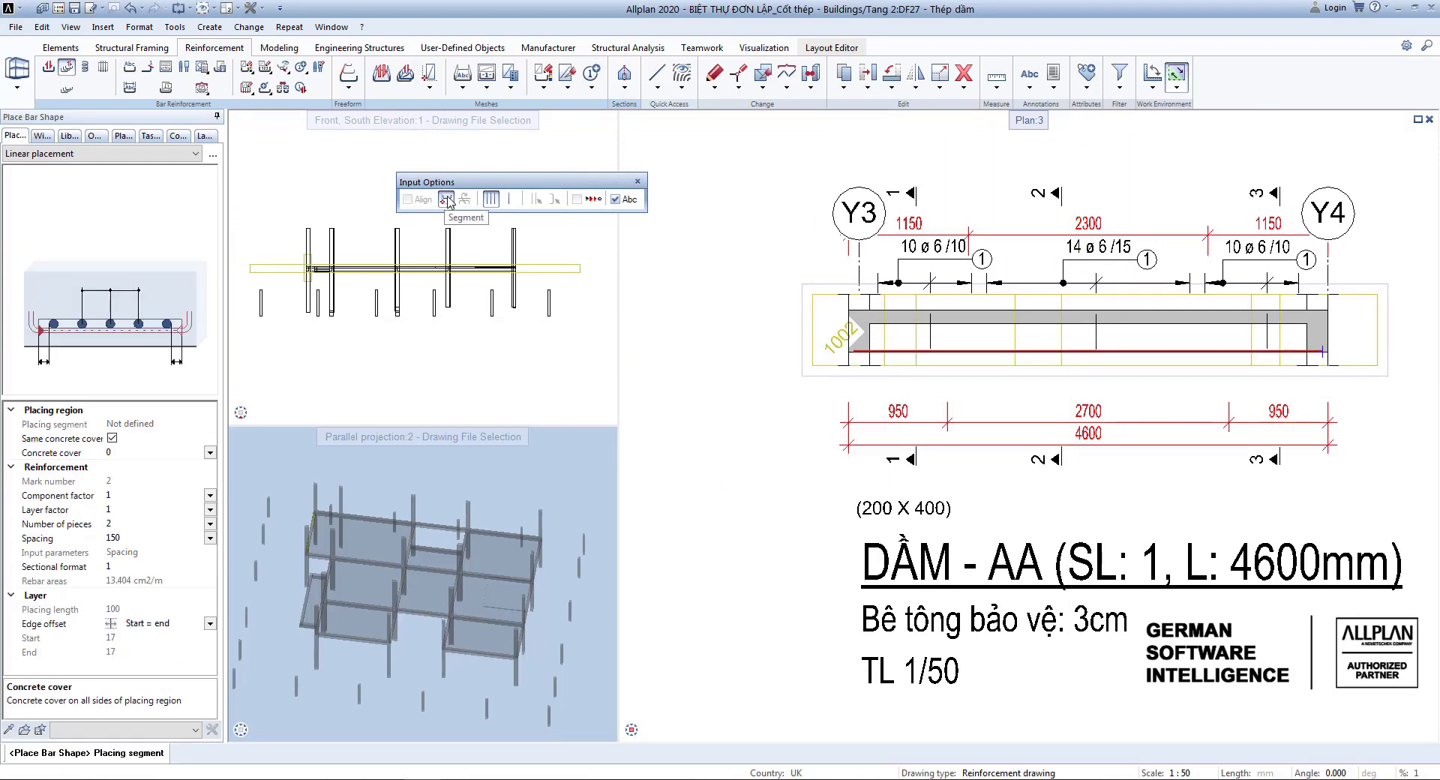
pyautogui.scroll(-5, 1026, 417)
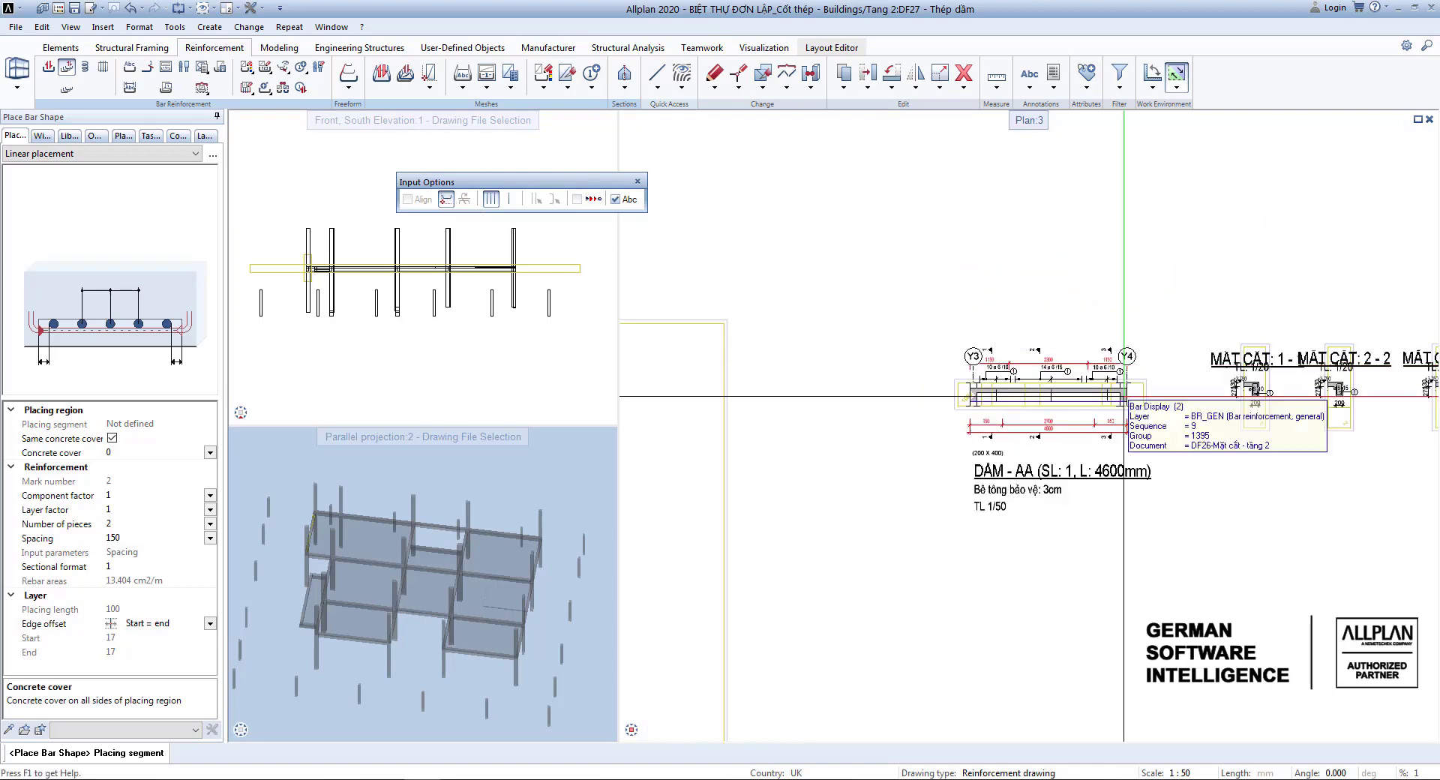
pyautogui.moveTo(1127, 402); pyautogui.dragTo(694, 330, button='middle')
pyautogui.scroll(10, 900, 420)
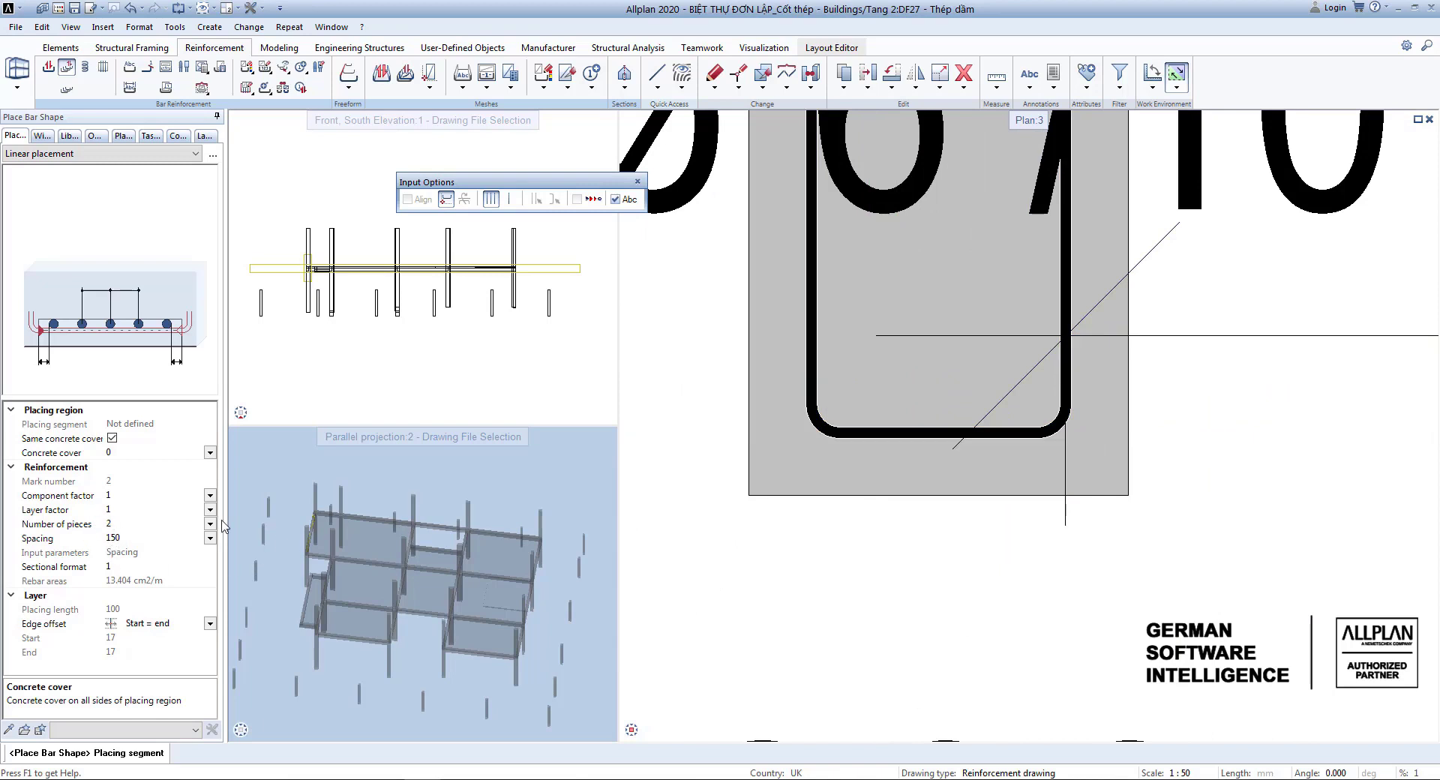
pyautogui.click(967, 432)
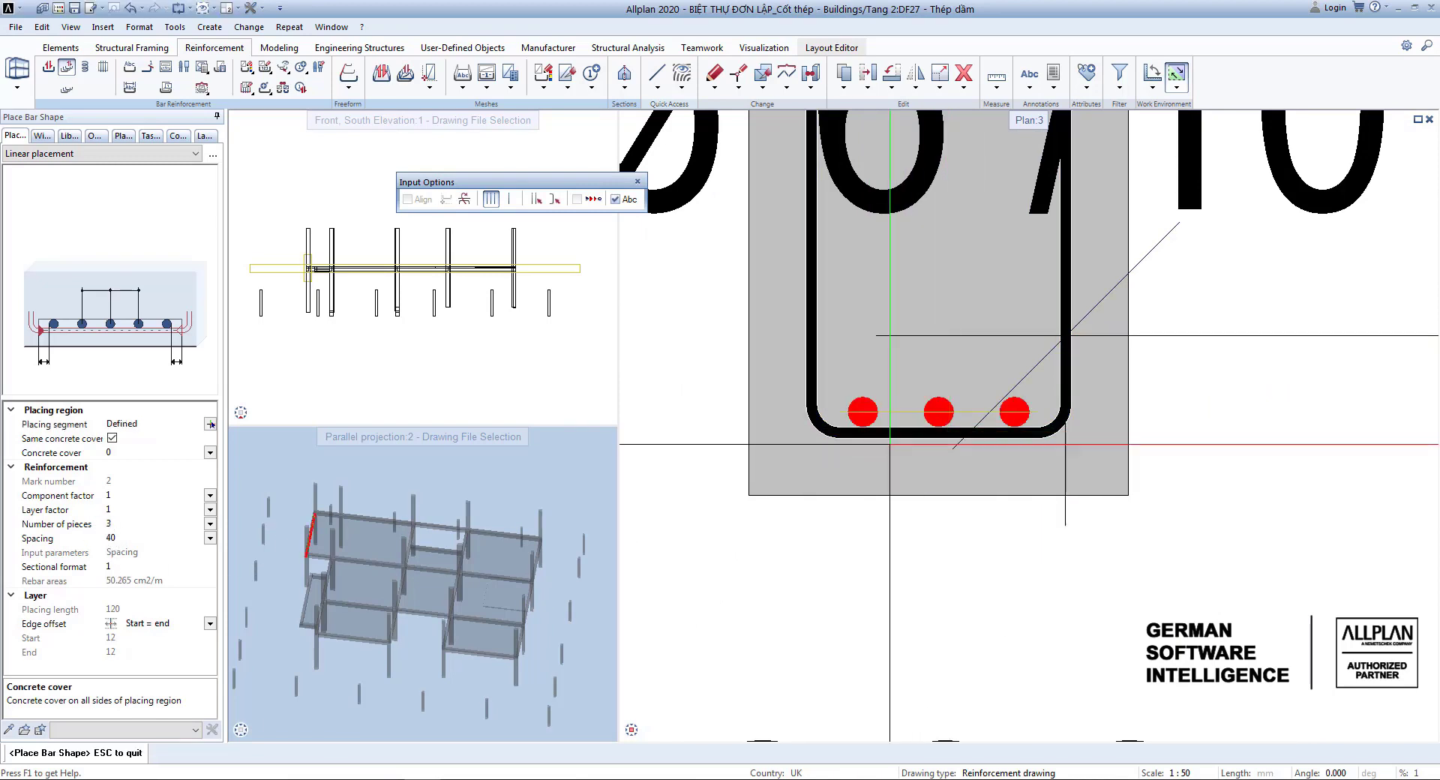
# Step: Set the bottom bar placement to 2 pieces and finish it without adding a label
pyautogui.click(114, 524)
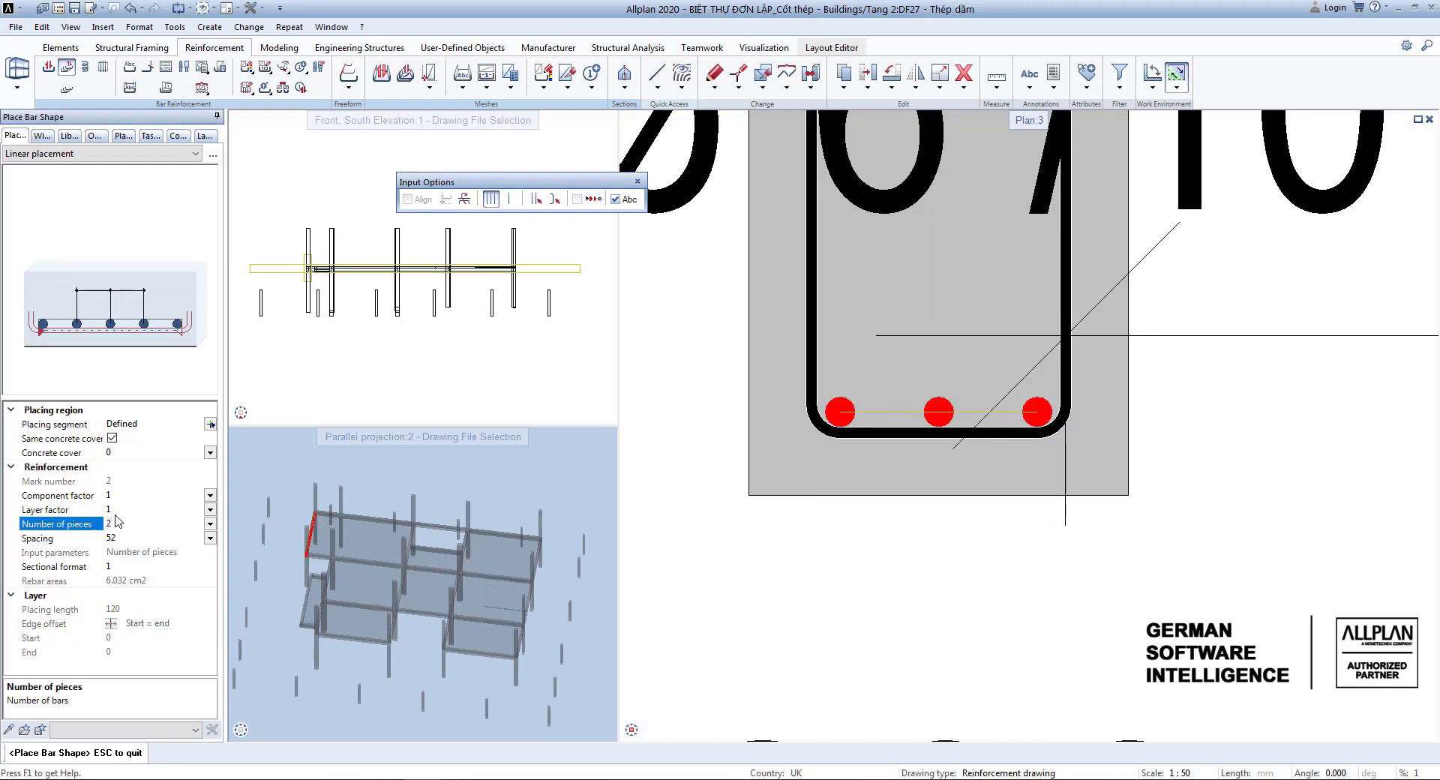
pyautogui.write('2')
pyautogui.press('Return')
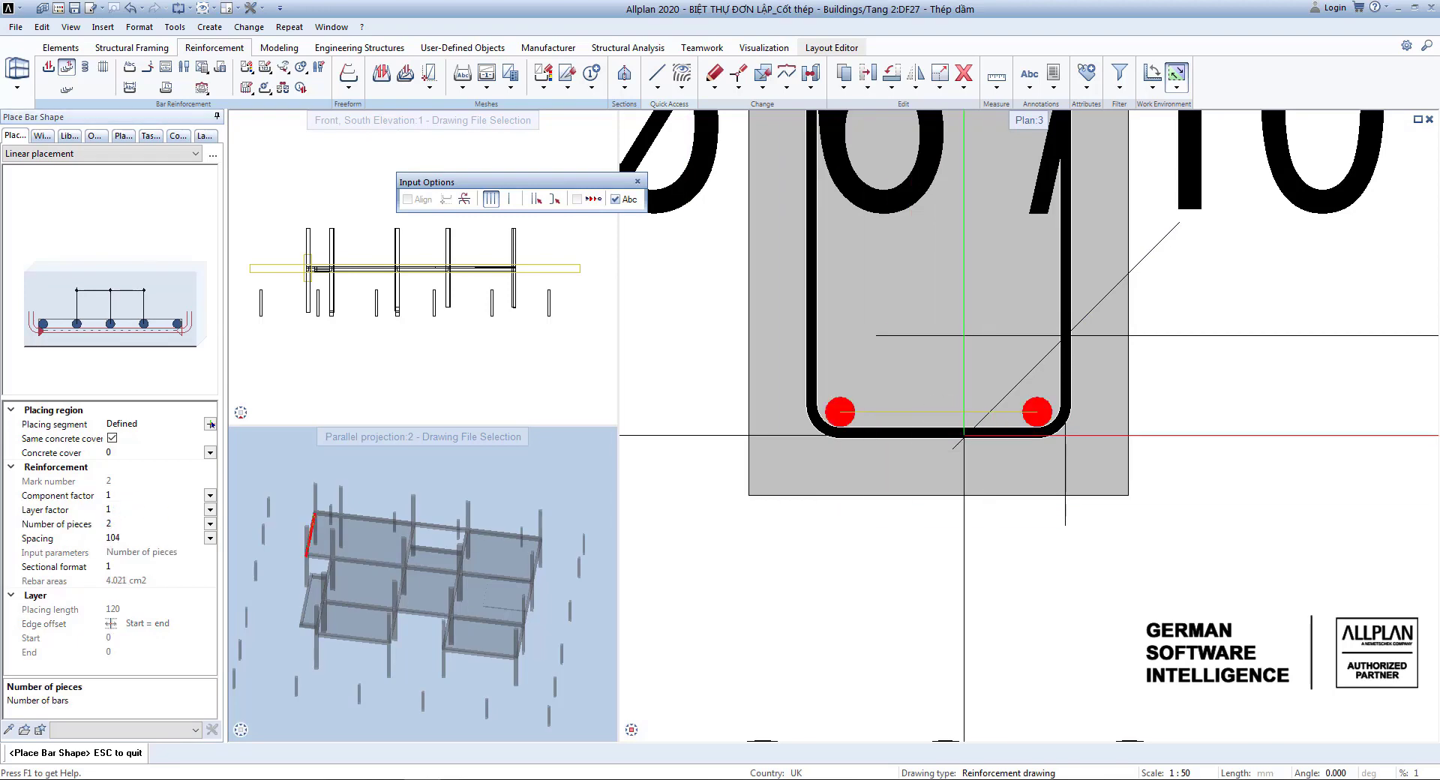
pyautogui.scroll(-5, 914, 554)
pyautogui.scroll(-3, 787, 537)
pyautogui.scroll(2, 1350, 538)
pyautogui.moveTo(1349, 538); pyautogui.dragTo(1269, 519, button='middle')
pyautogui.scroll(-5, 1269, 519)
pyautogui.press('Escape')
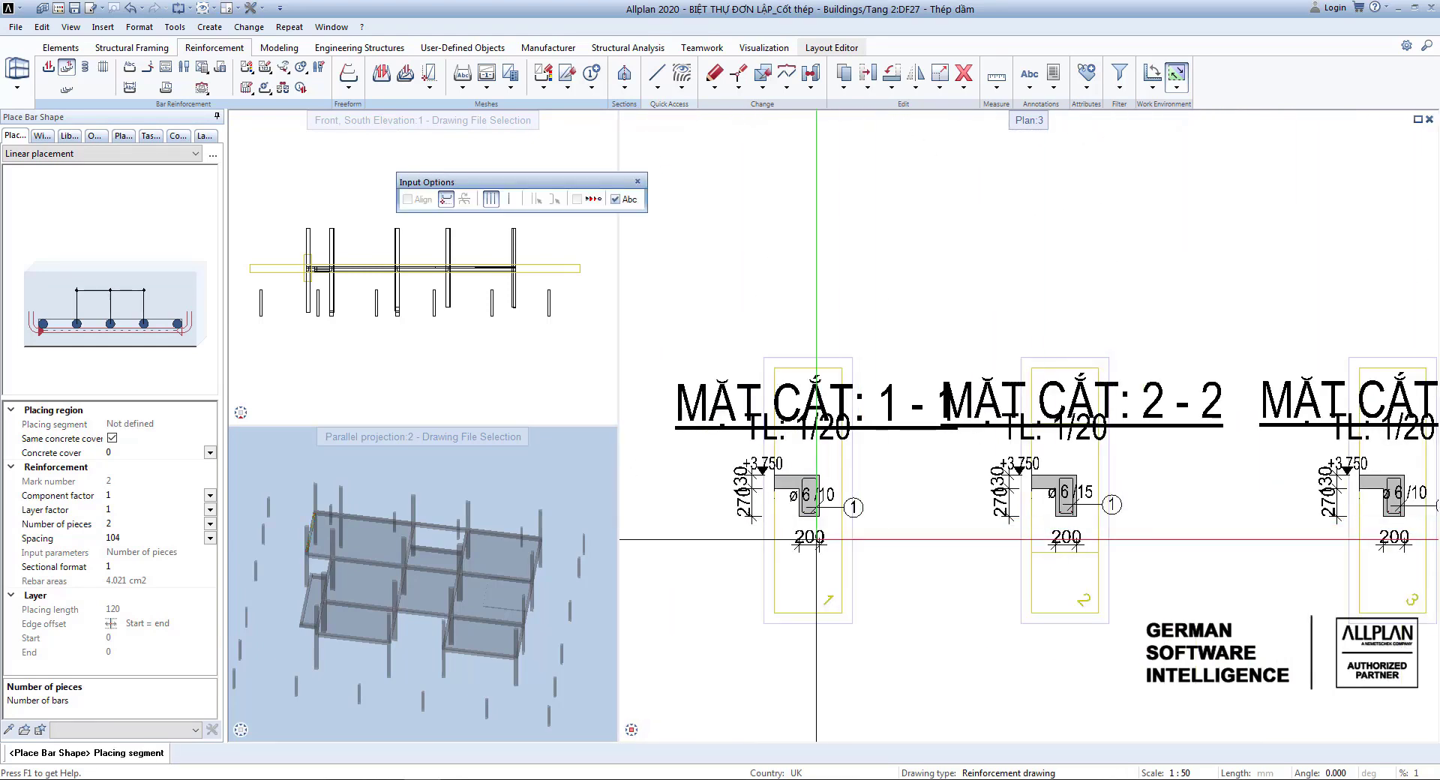
pyautogui.scroll(1, 809, 522)
pyautogui.press('Escape')
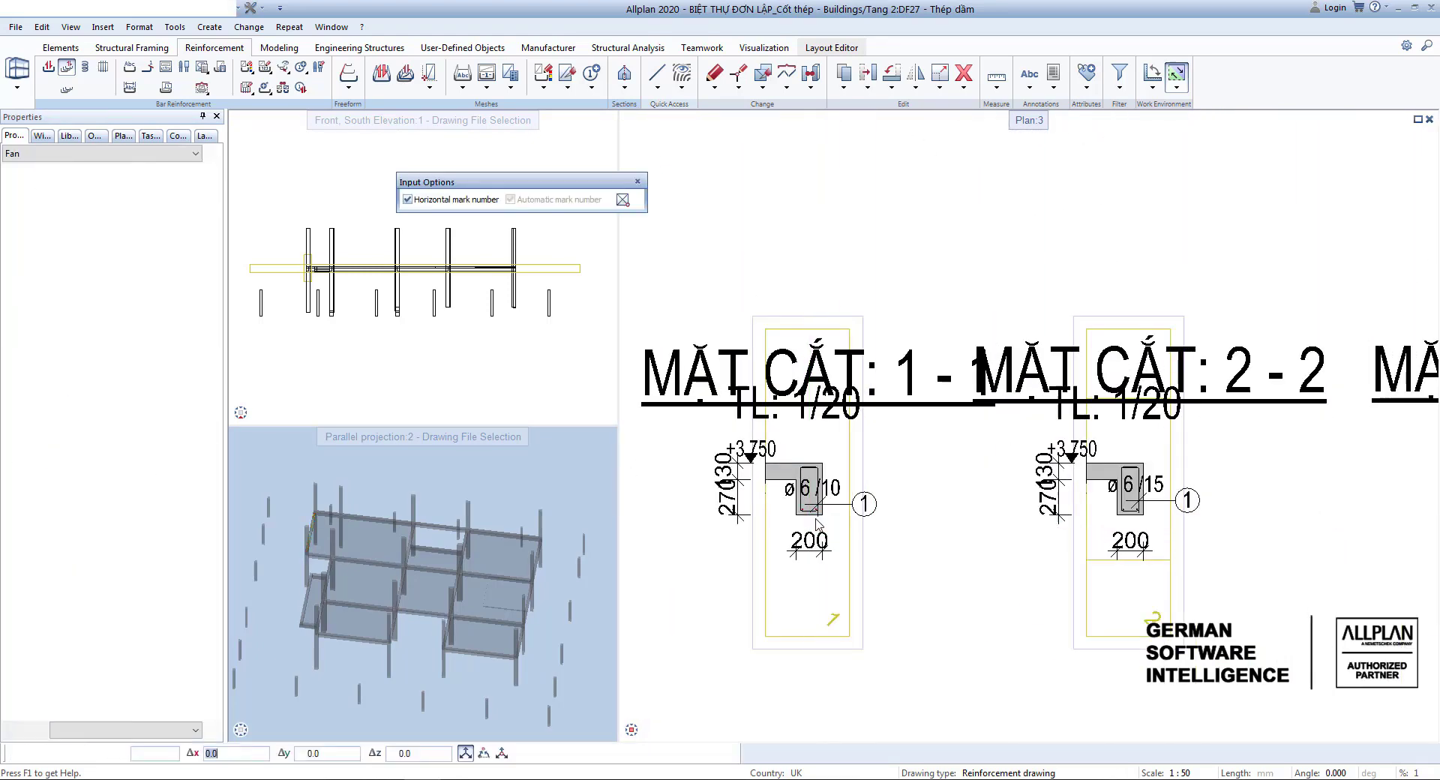
pyautogui.press('Escape')
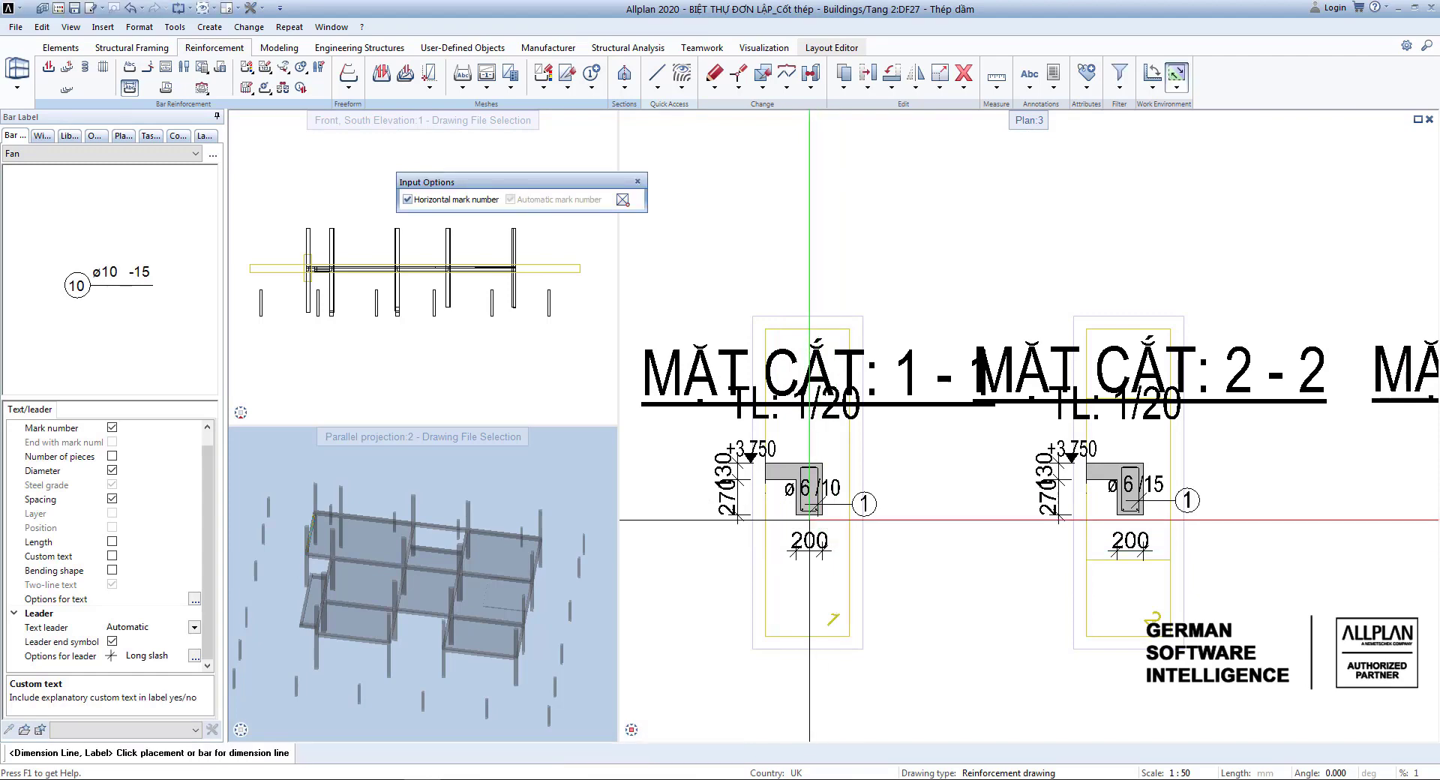
pyautogui.press('Escape')
# Step: Examine the placed bottom bars in the beam elevation between Y3 and Y4
pyautogui.scroll(-5, 822, 523)
pyautogui.moveTo(822, 523); pyautogui.dragTo(1214, 498, button='middle')
pyautogui.scroll(4, 819, 473)
pyautogui.scroll(2, 1042, 507)
pyautogui.moveTo(1058, 545); pyautogui.dragTo(970, 534, button='middle')
pyautogui.scroll(-4, 969, 538)
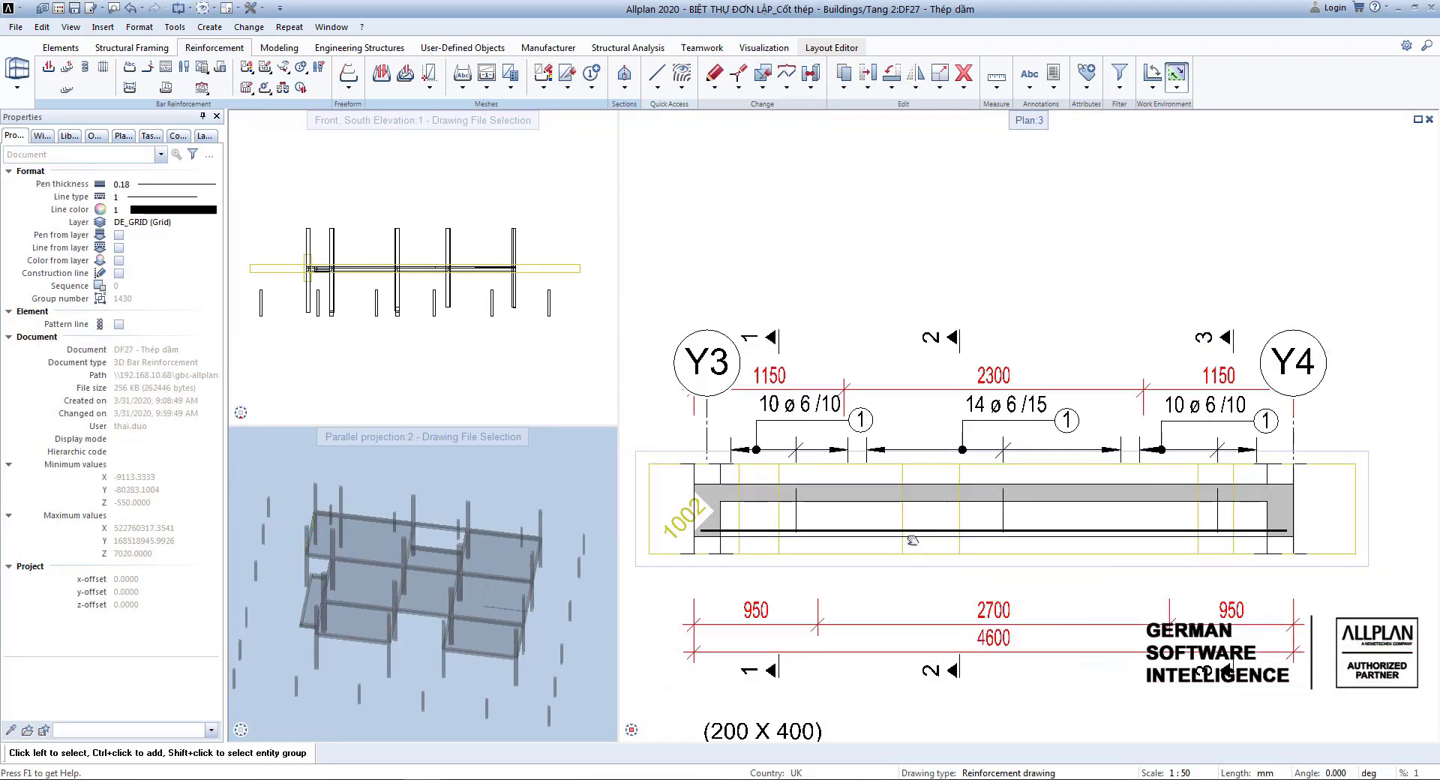
pyautogui.scroll(2, 1033, 484)
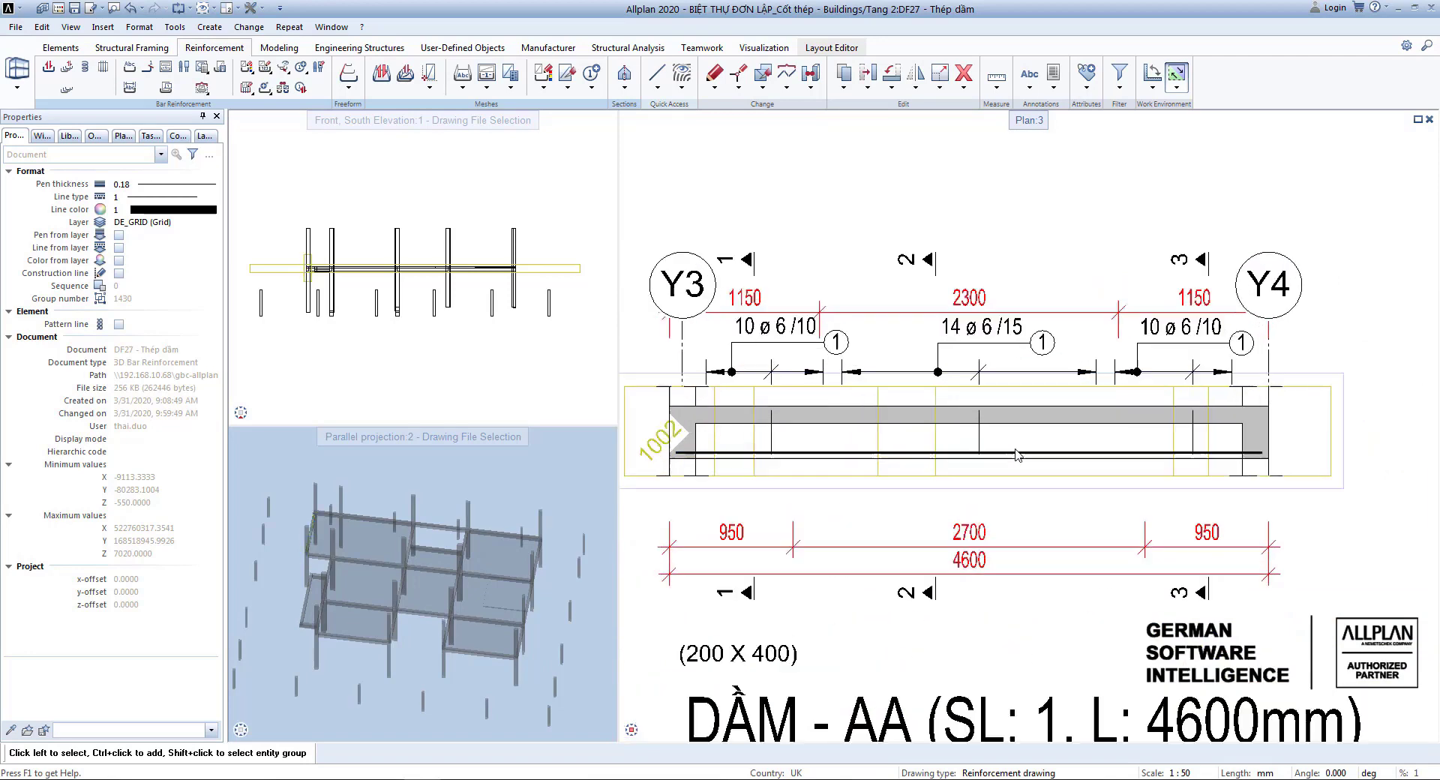
pyautogui.scroll(-1, 952, 467)
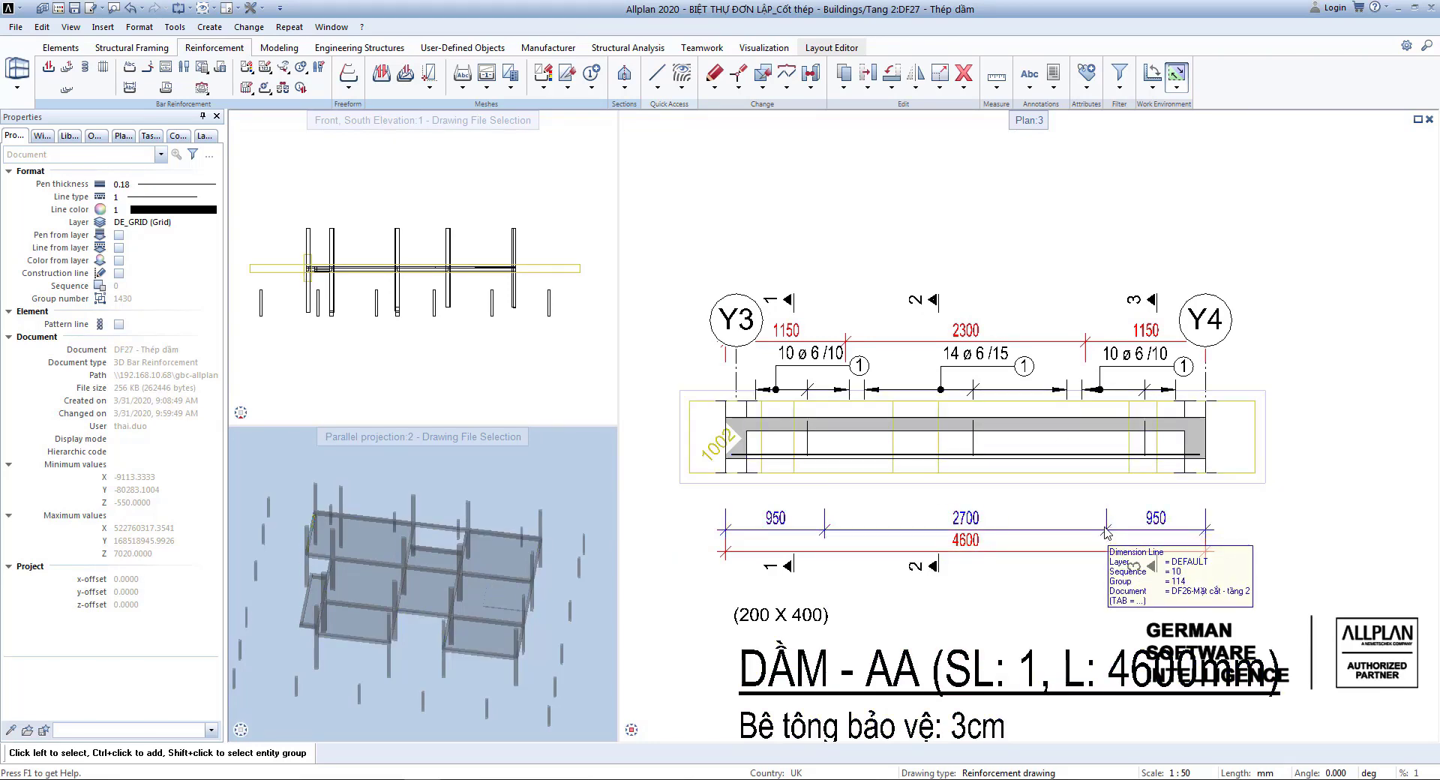
# Step: Copy the left bottom corner bar in section 1-1 into the space between the two bottom bars
pyautogui.moveTo(1056, 522); pyautogui.dragTo(906, 495, button='middle')
pyautogui.scroll(-4, 877, 472)
pyautogui.scroll(7, 1042, 489)
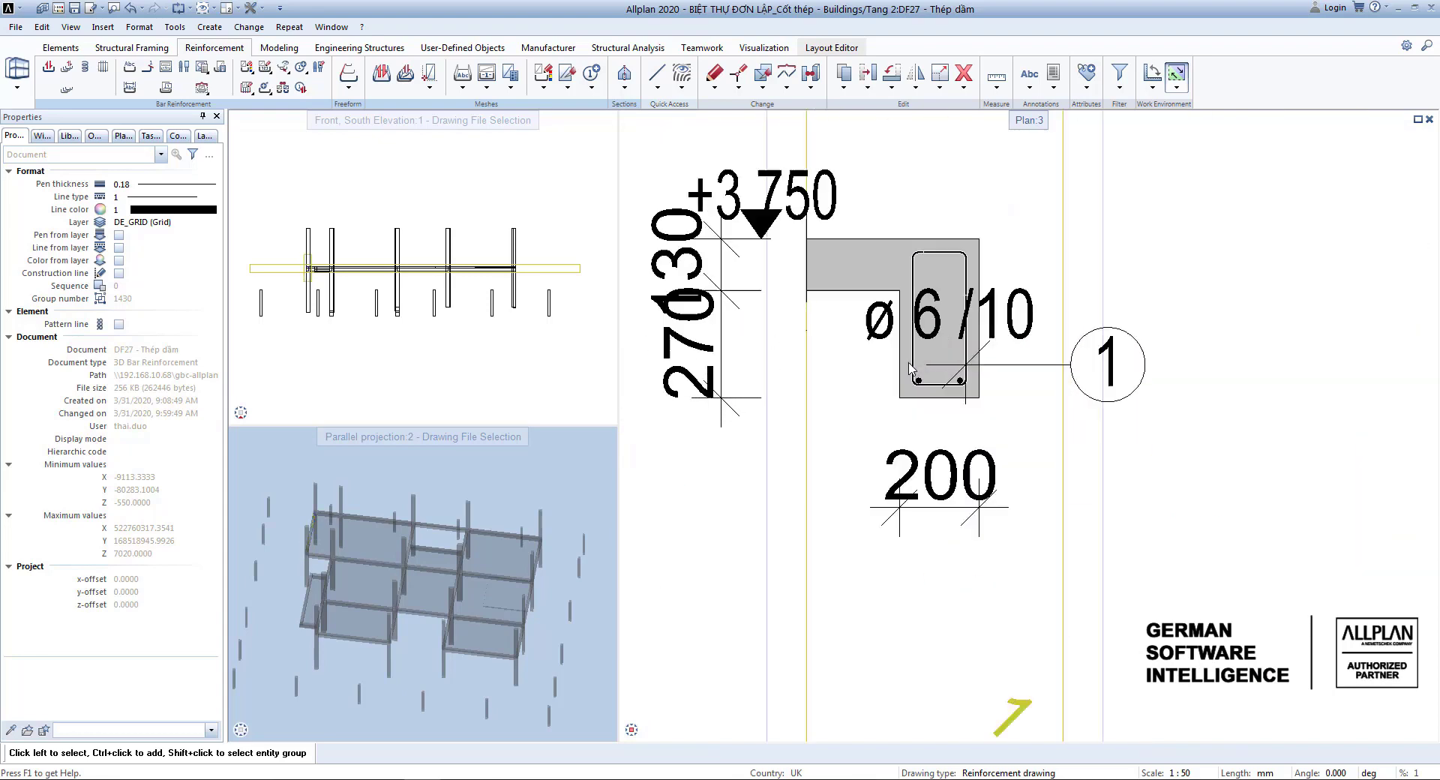
pyautogui.scroll(5, 912, 369)
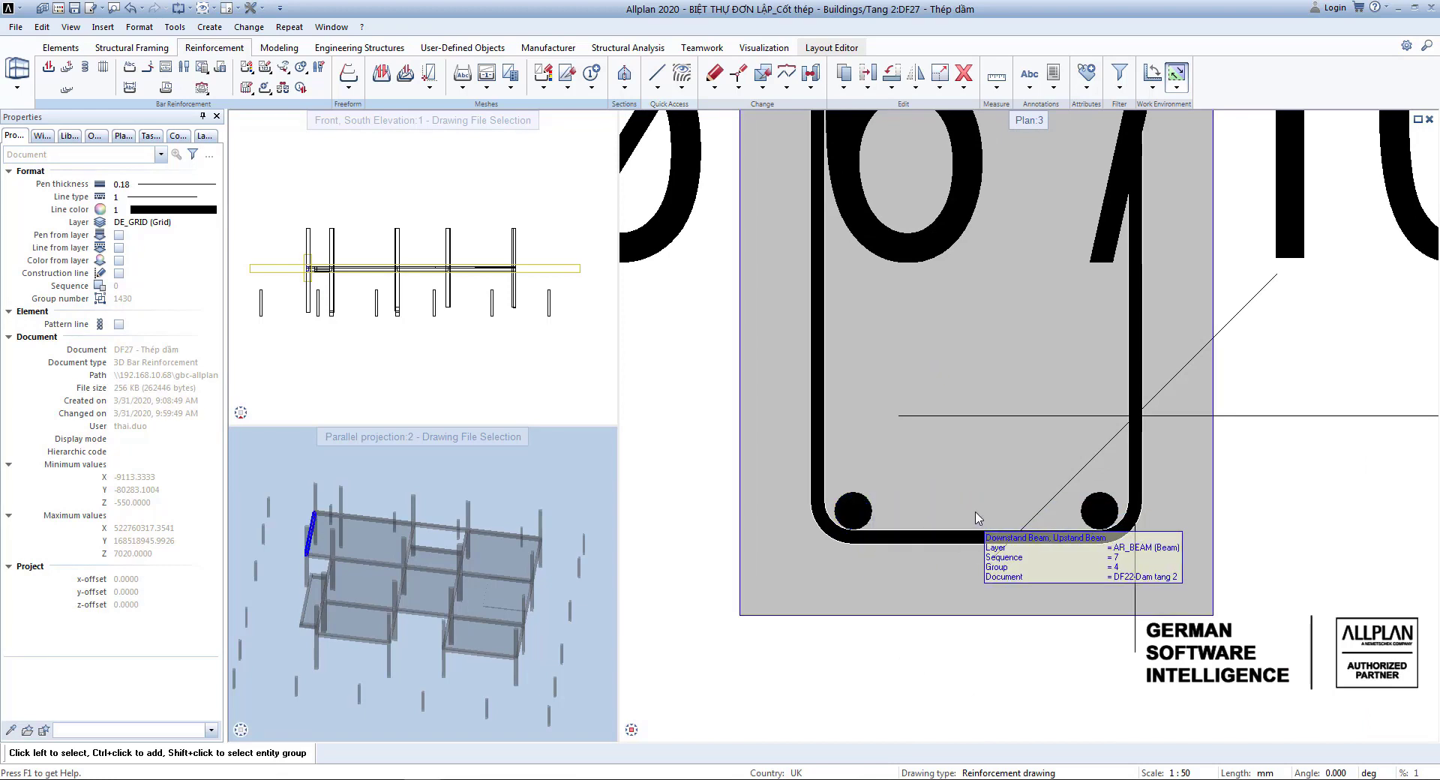
pyautogui.hotkey('ctrl', 'c')
pyautogui.click(855, 510)
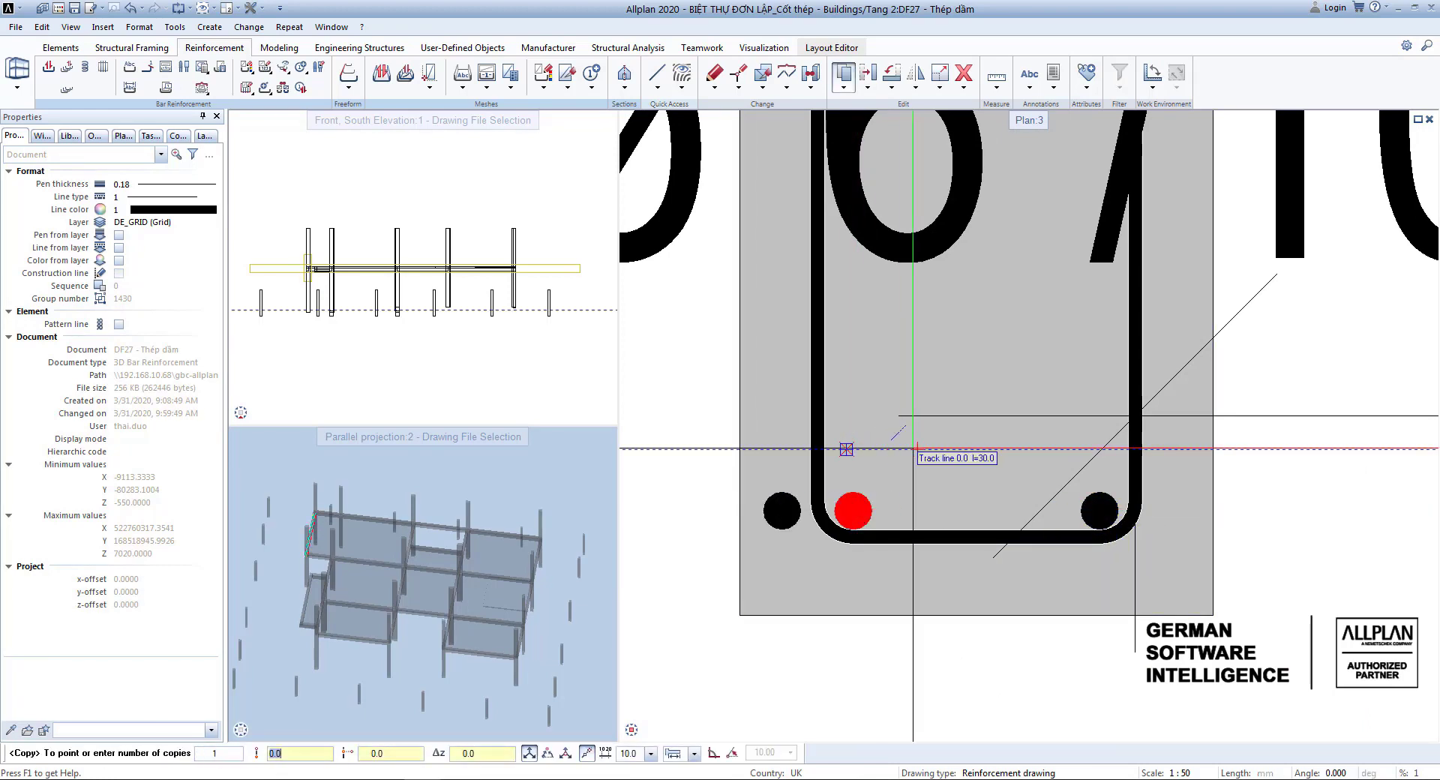
pyautogui.click(994, 591)
pyautogui.press('Escape')
pyautogui.scroll(4, 1002, 503)
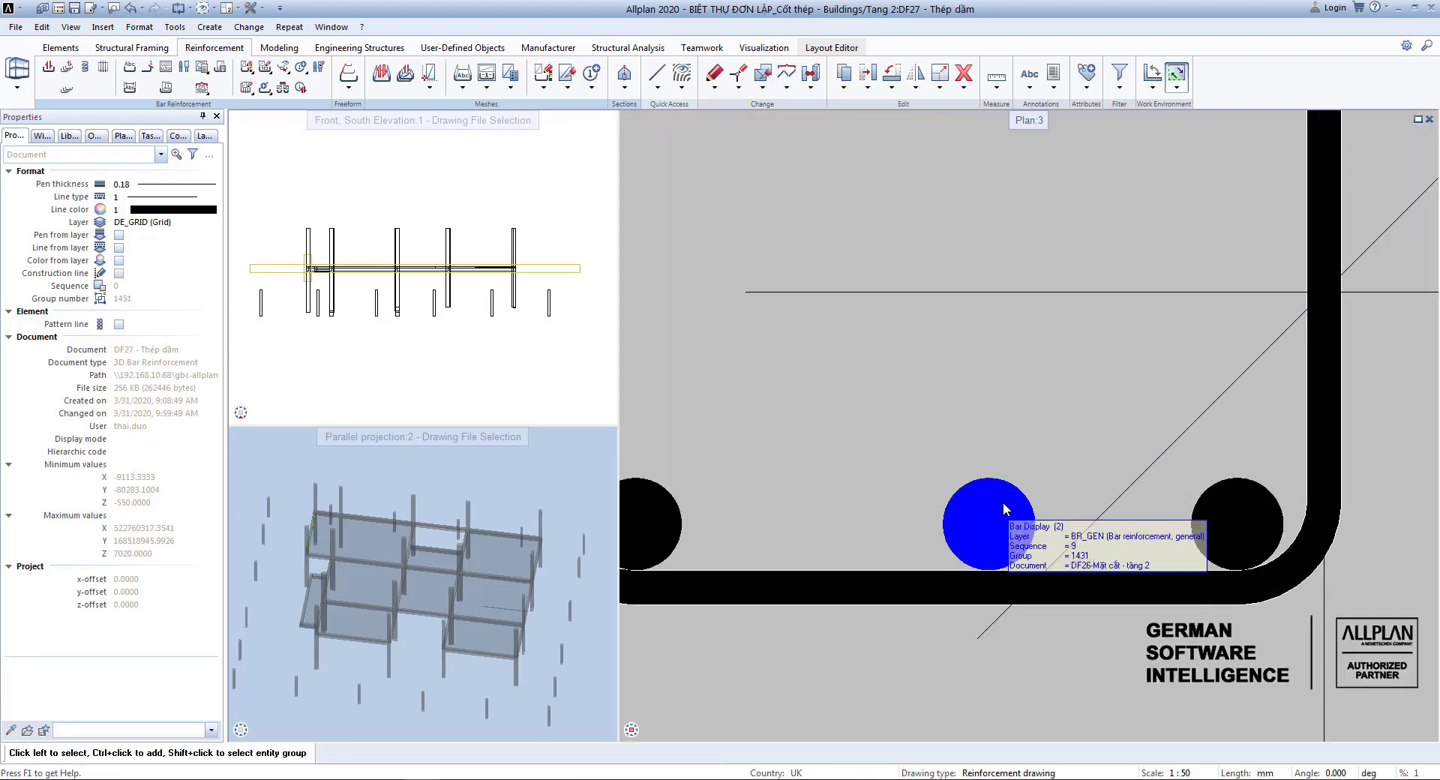
# Step: Move the copied bar from its centre to the midpoint between the two bottom corner bars in section 1-1
pyautogui.click(989, 536)
pyautogui.press('m')
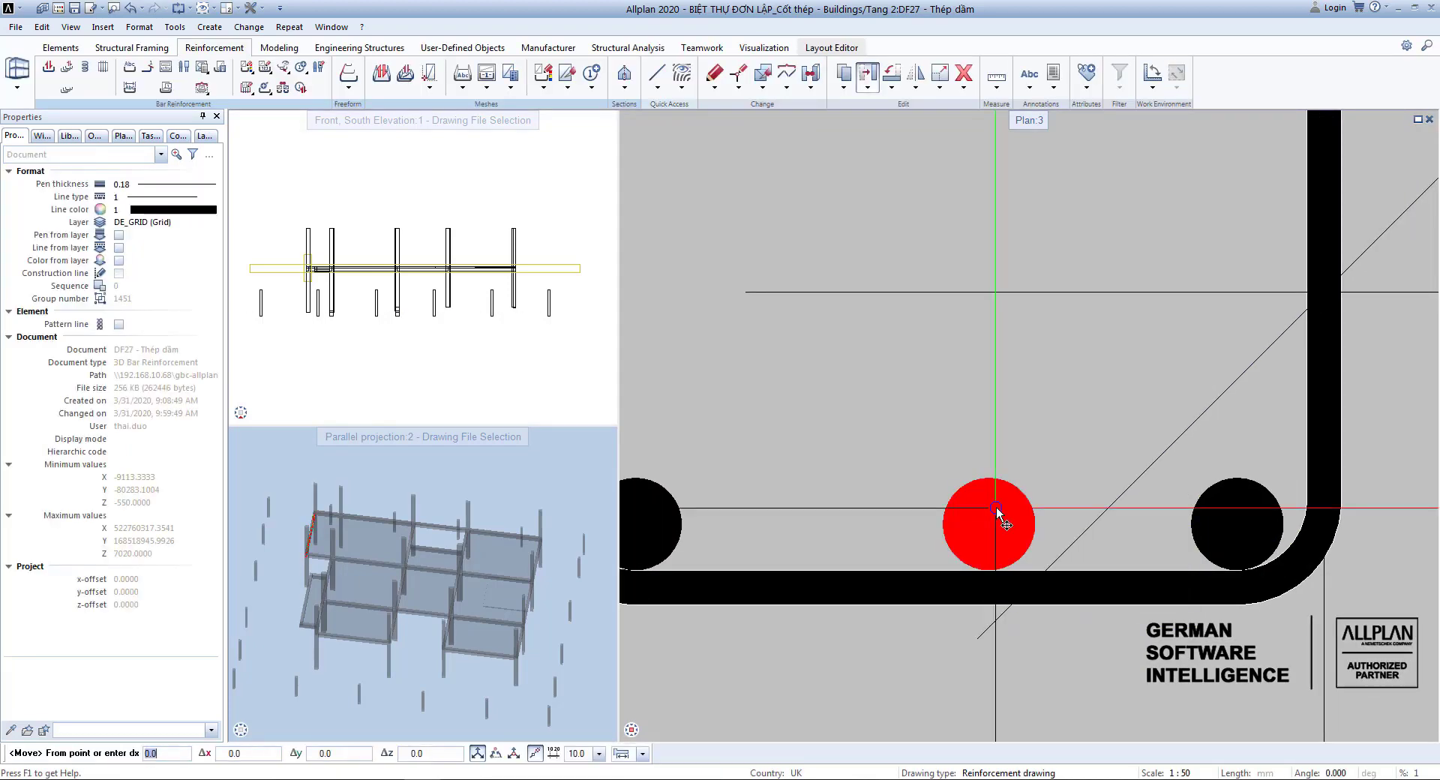
pyautogui.rightClick(996, 508)
pyautogui.click(1033, 628)
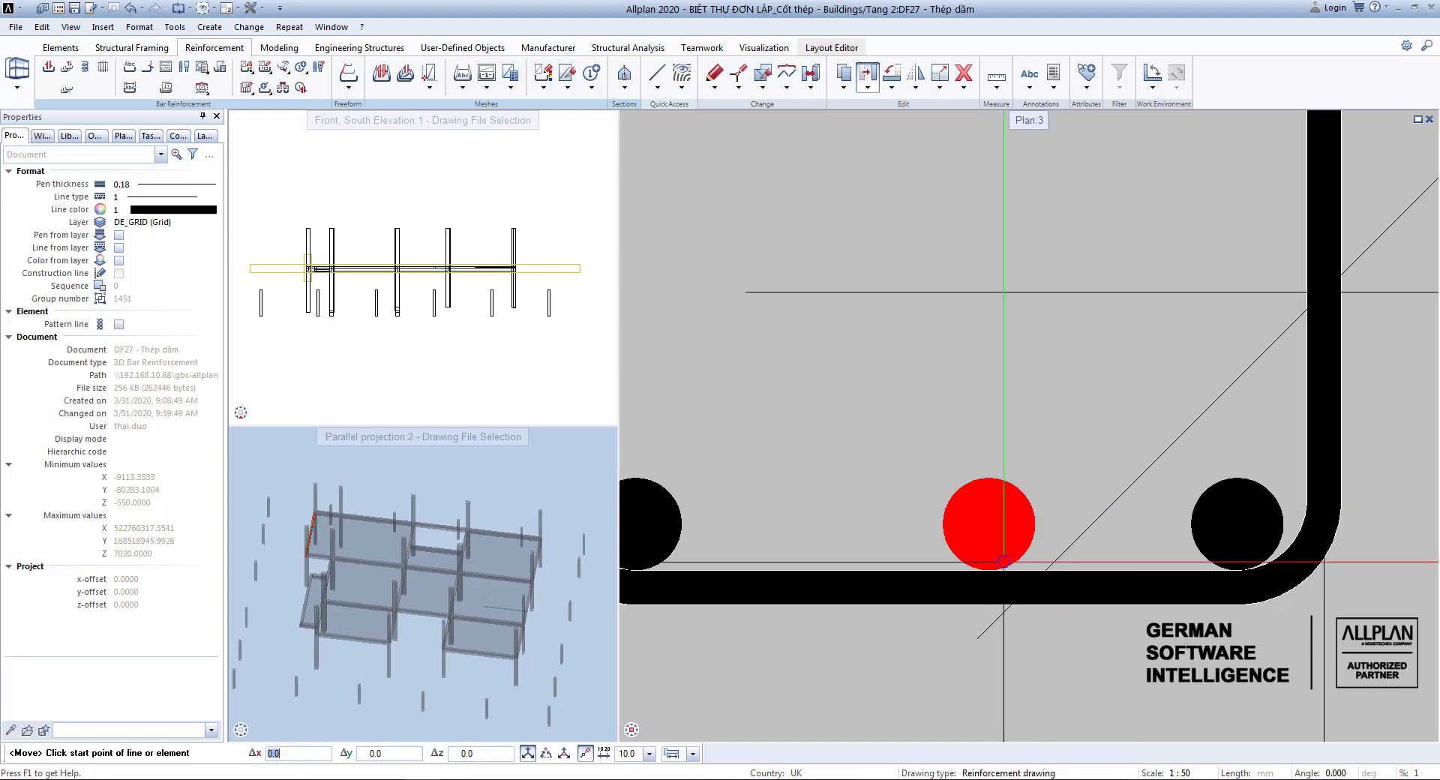
pyautogui.click(975, 512)
pyautogui.rightClick(991, 482)
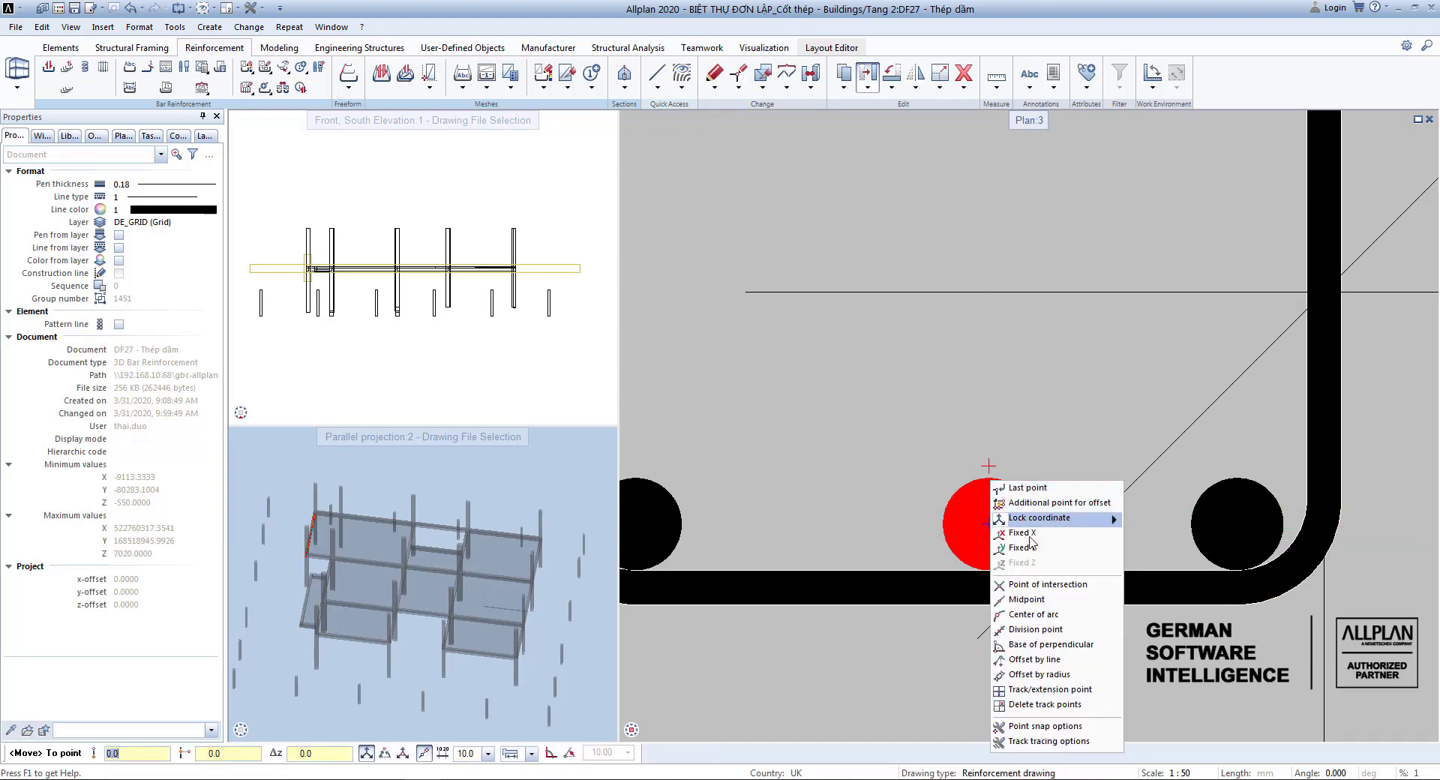
pyautogui.click(1041, 602)
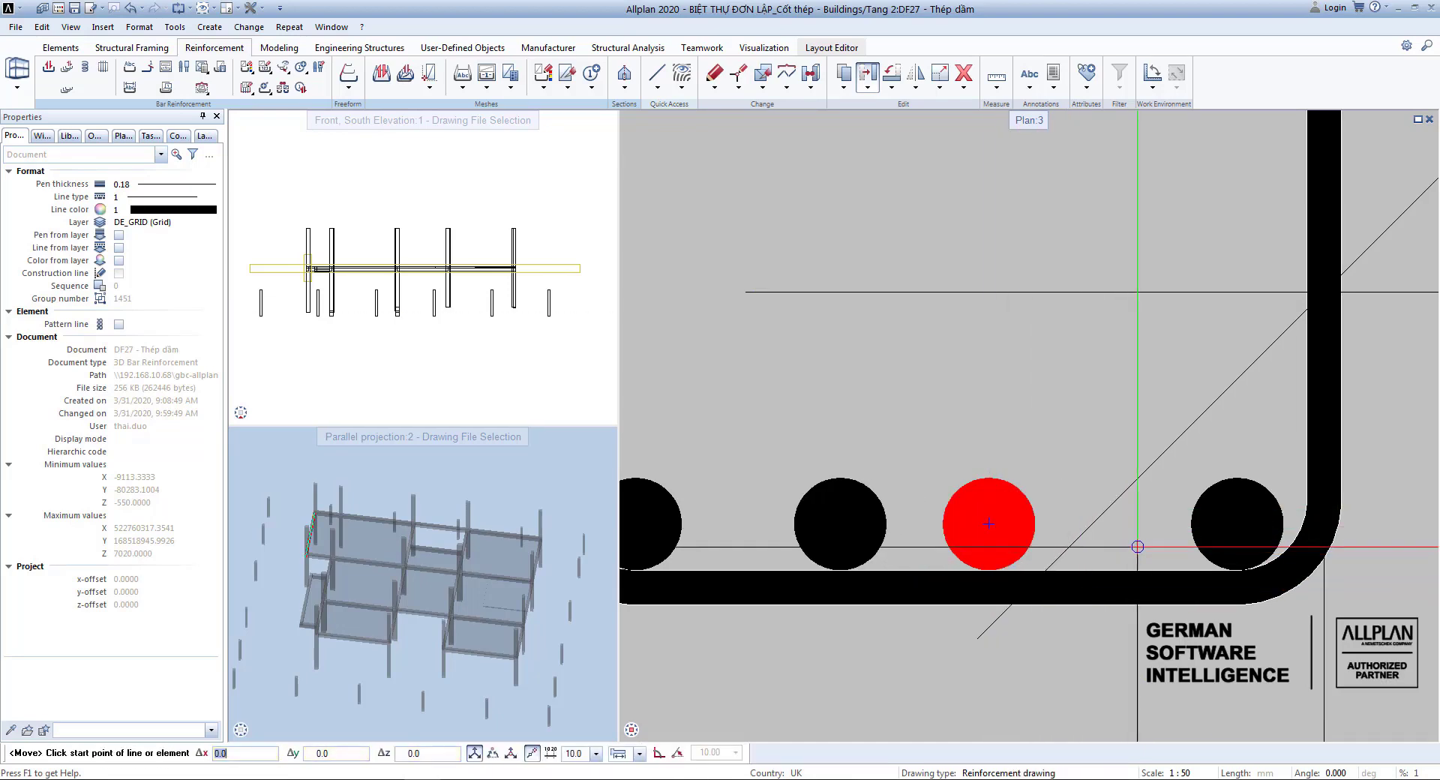
pyautogui.click(1237, 523)
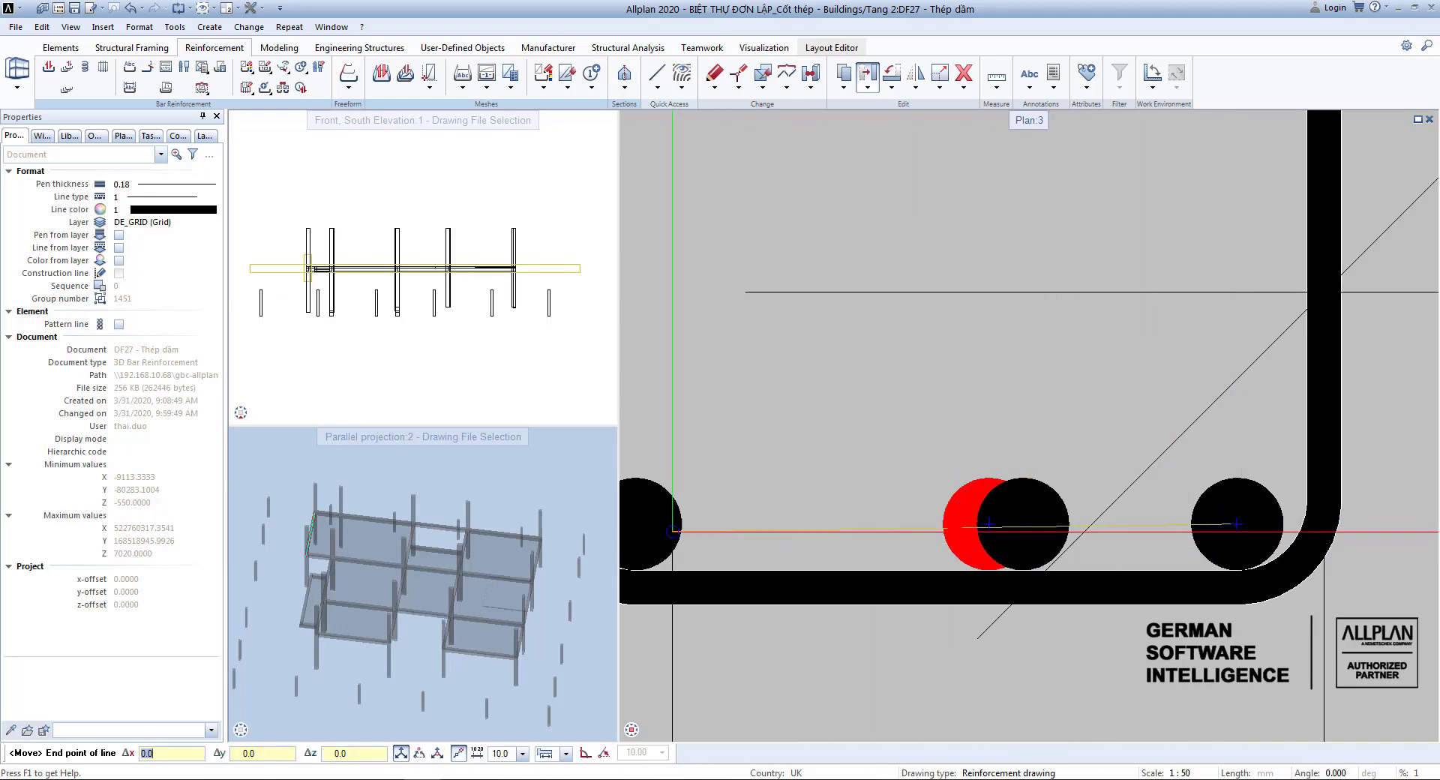
pyautogui.click(935, 524)
pyautogui.scroll(-5, 932, 545)
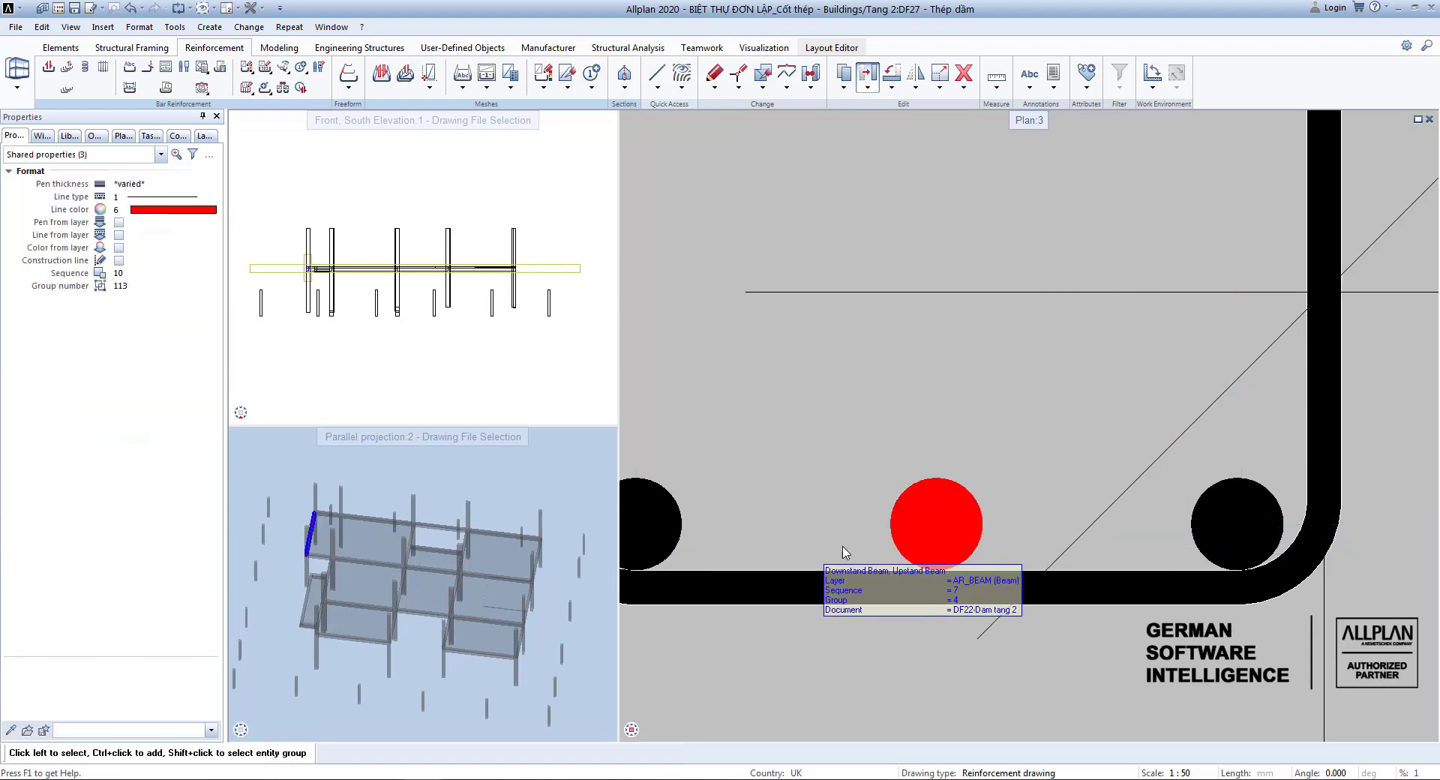
# Step: Assign a new mark number to the middle bottom bar in section 1-1
pyautogui.scroll(5, 920, 550)
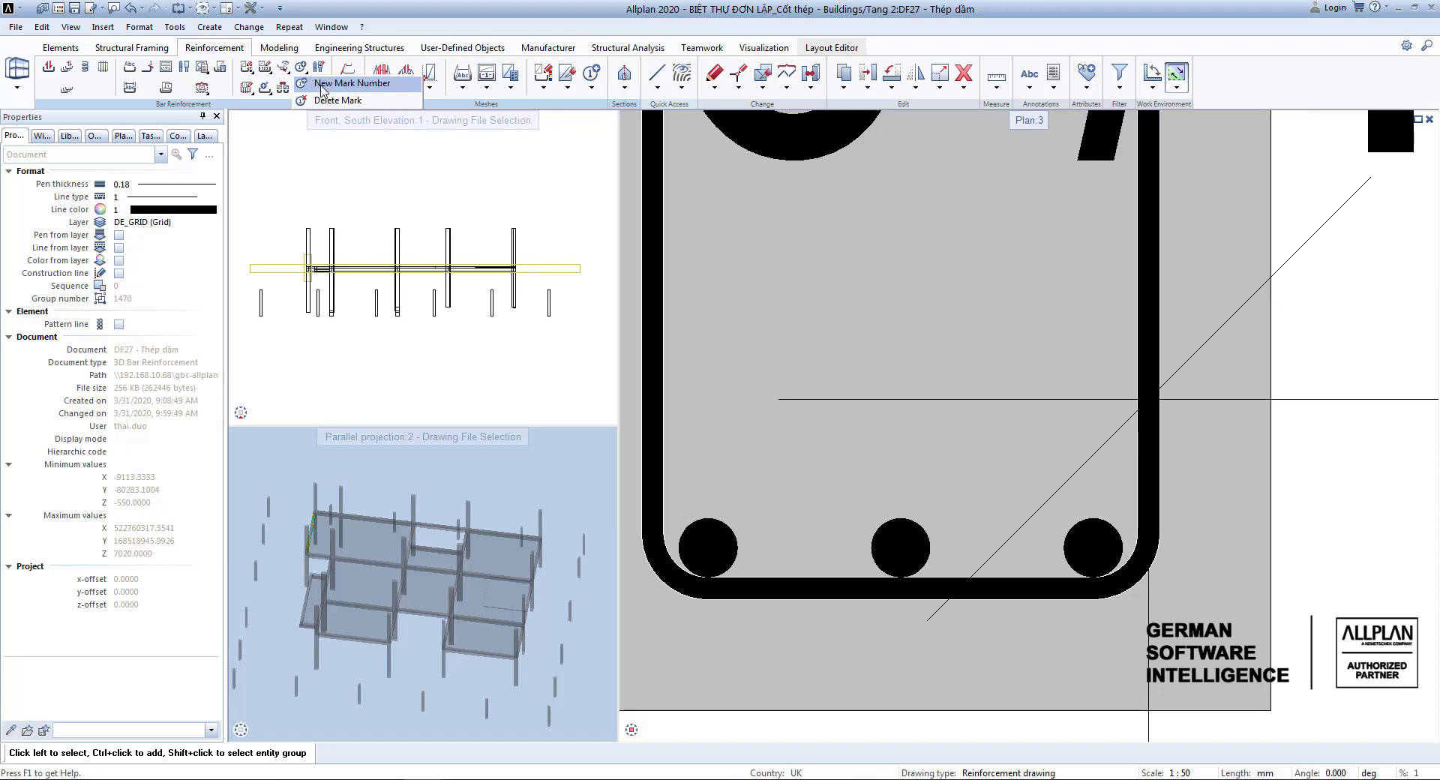
pyautogui.click(324, 85)
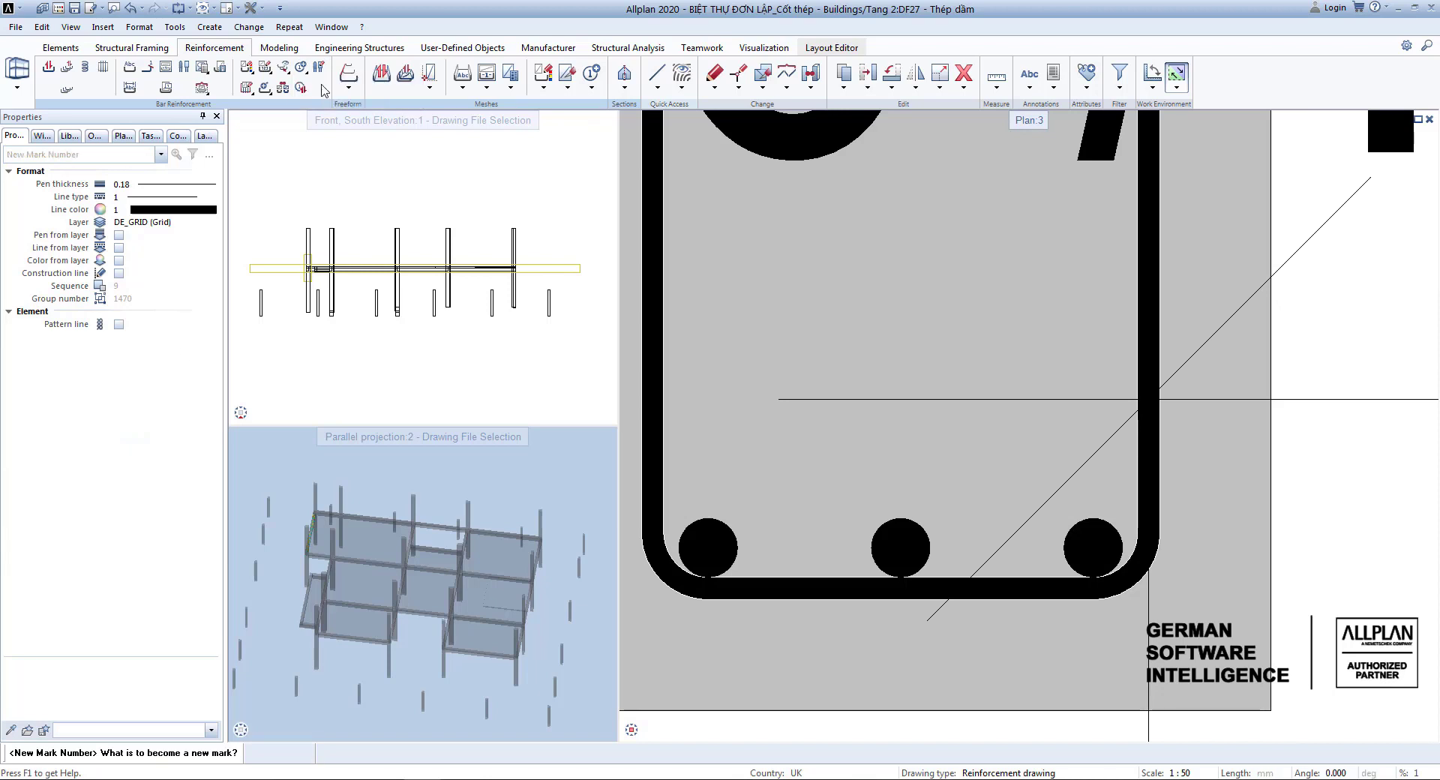
pyautogui.click(907, 542)
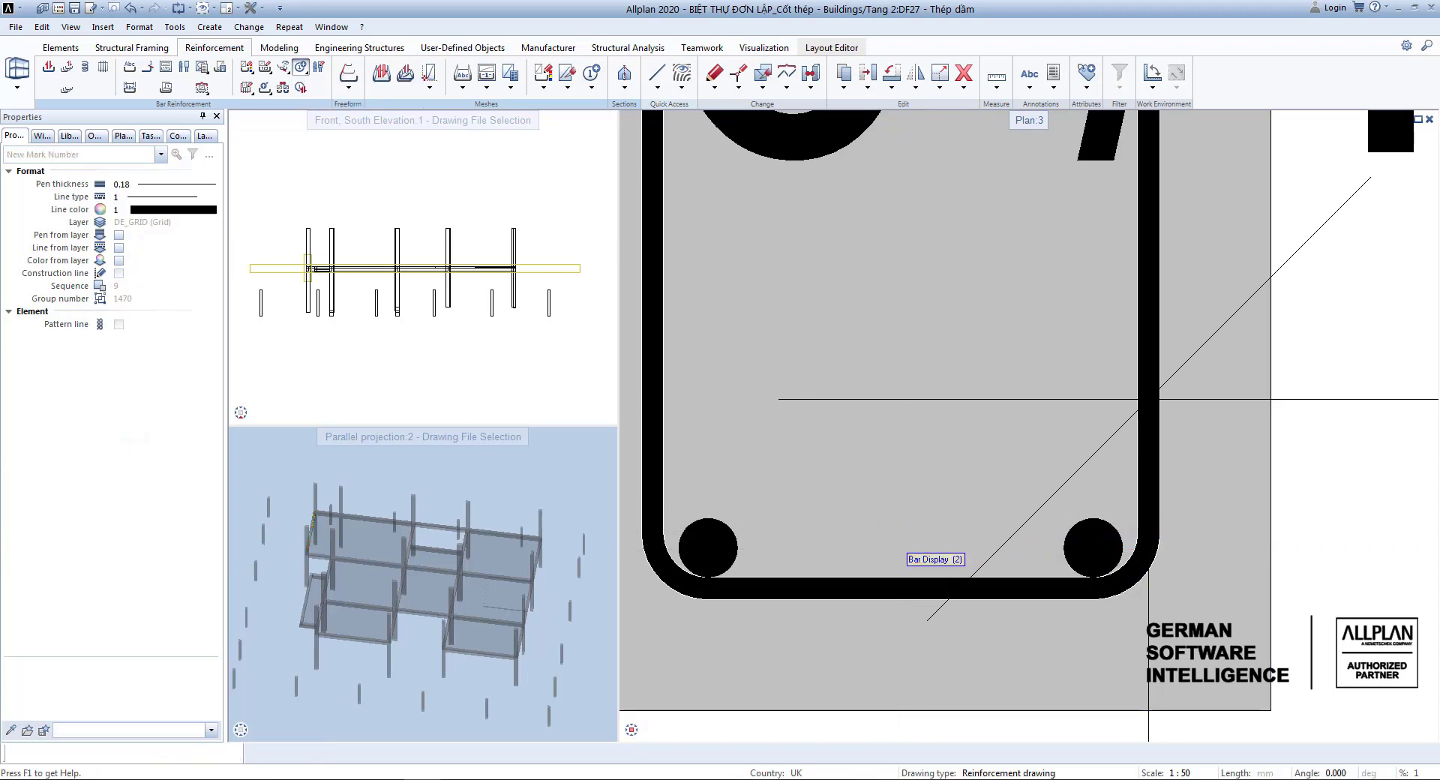
pyautogui.press('Escape')
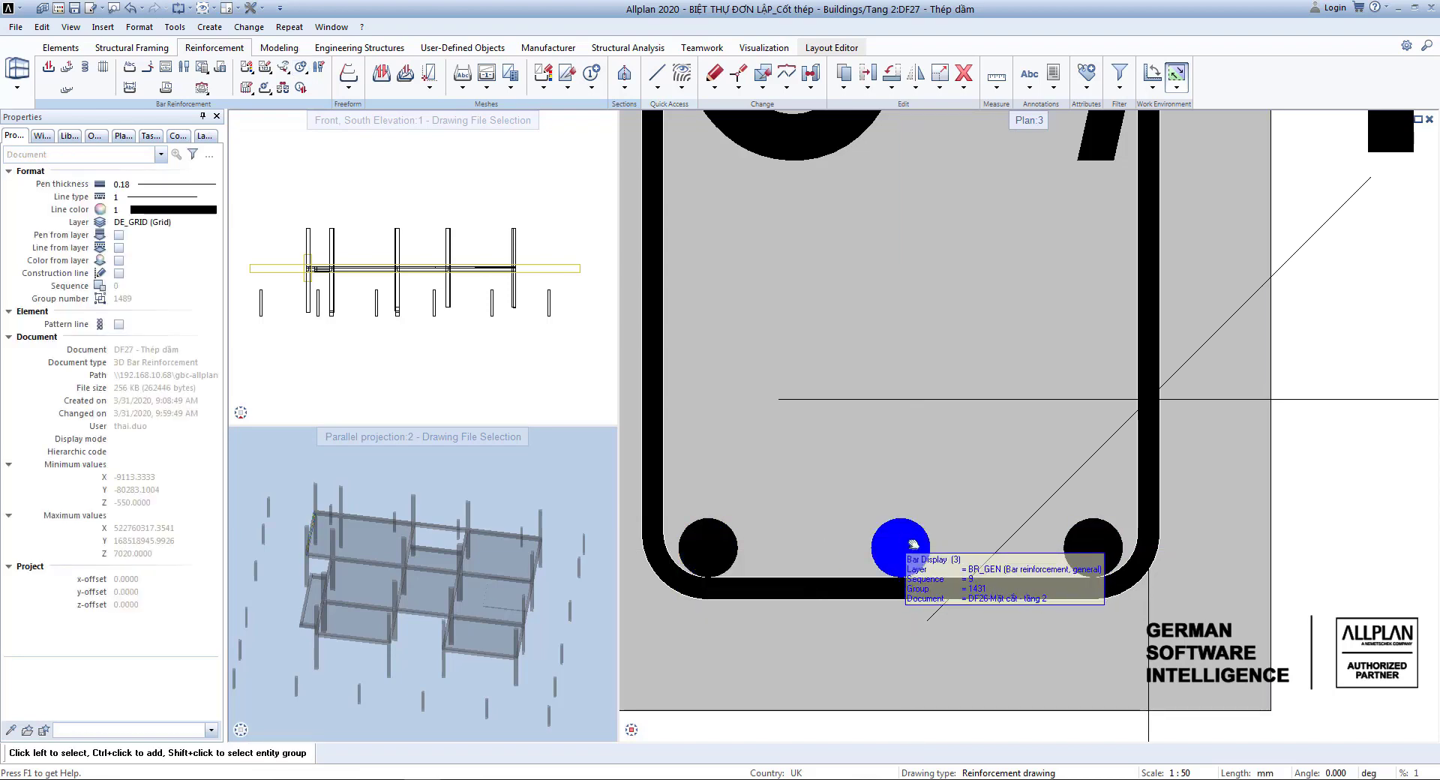
# Step: Create a full schema of the middle bottom bar and place it just below the beam elevation
pyautogui.scroll(-5, 928, 550)
pyautogui.scroll(4, 932, 472)
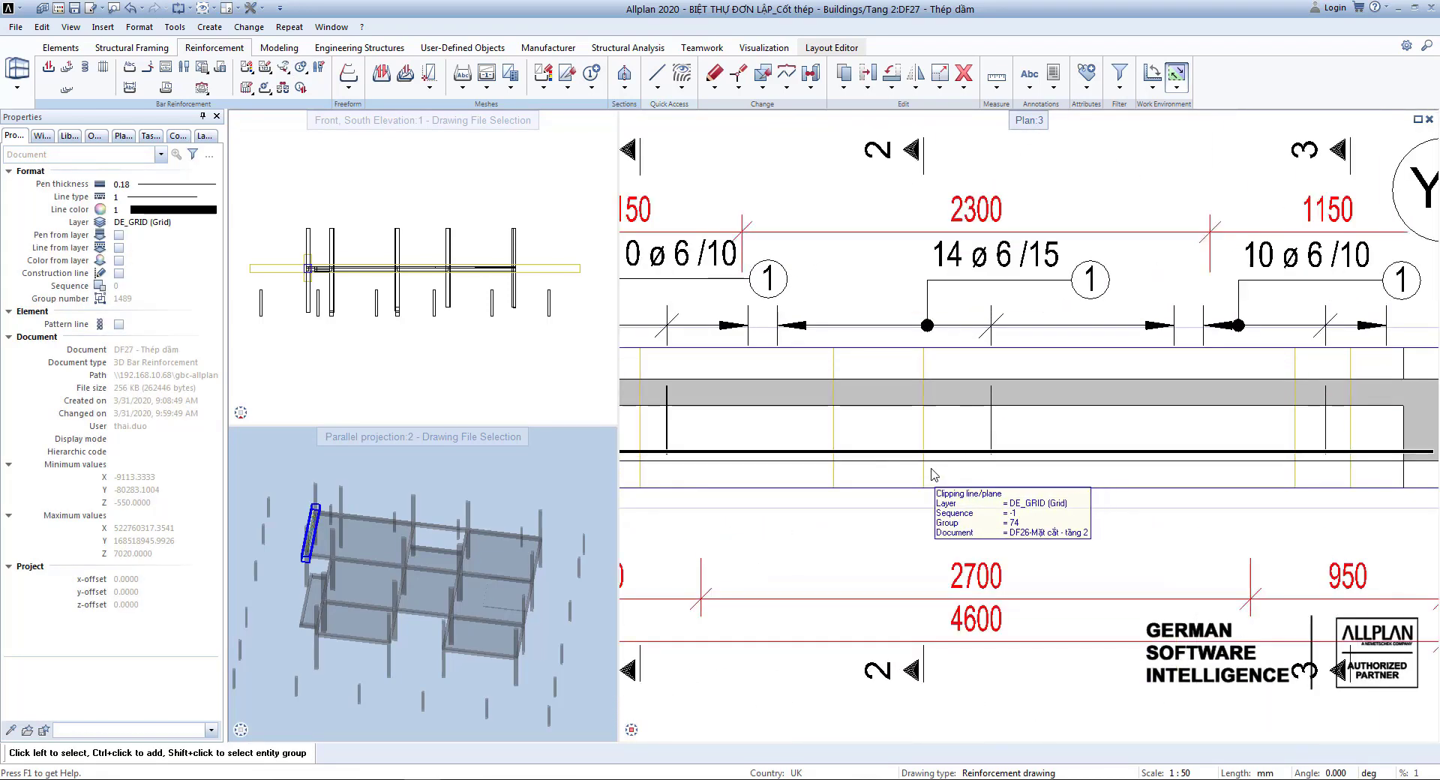
pyautogui.scroll(-2, 934, 474)
pyautogui.scroll(1, 937, 464)
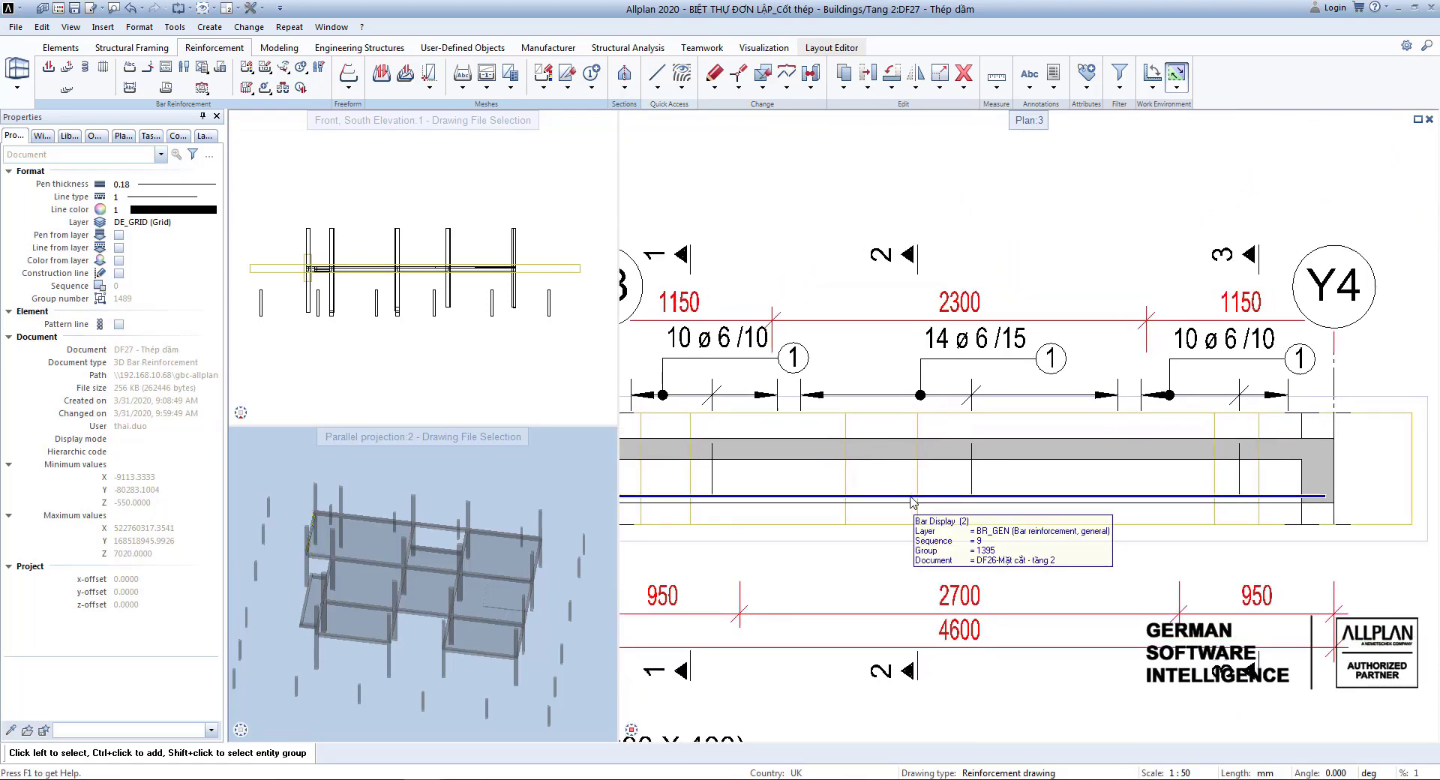
pyautogui.press('s')
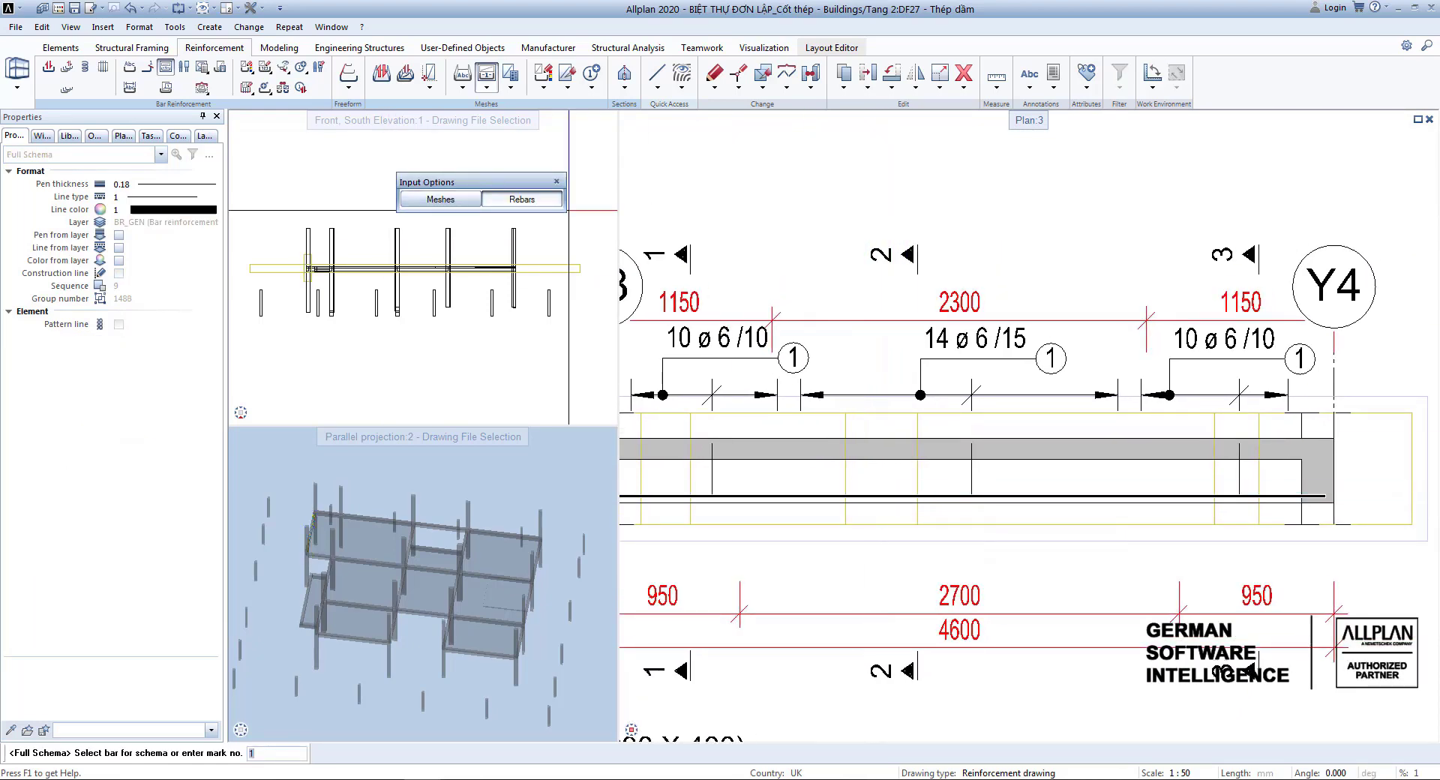
pyautogui.scroll(-1, 938, 510)
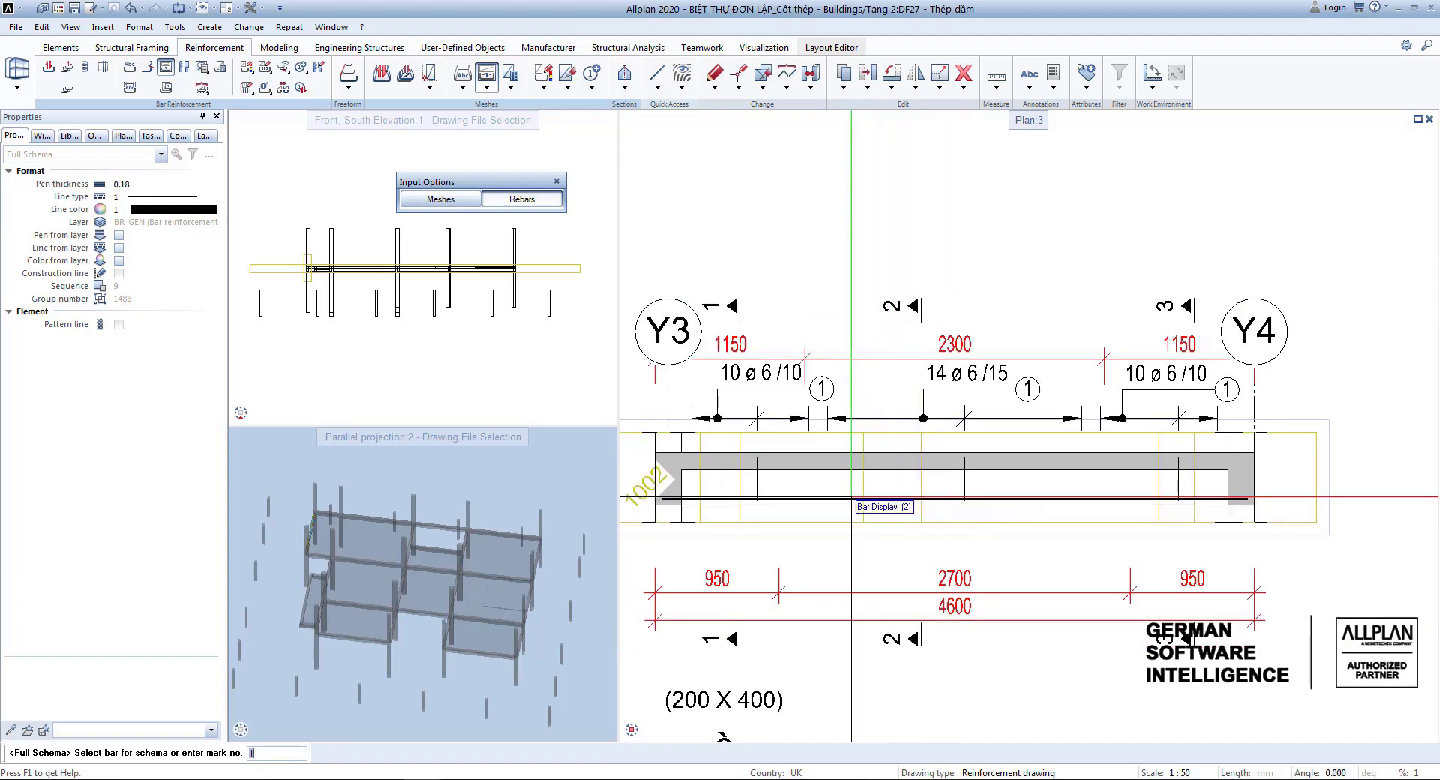
pyautogui.click(851, 497)
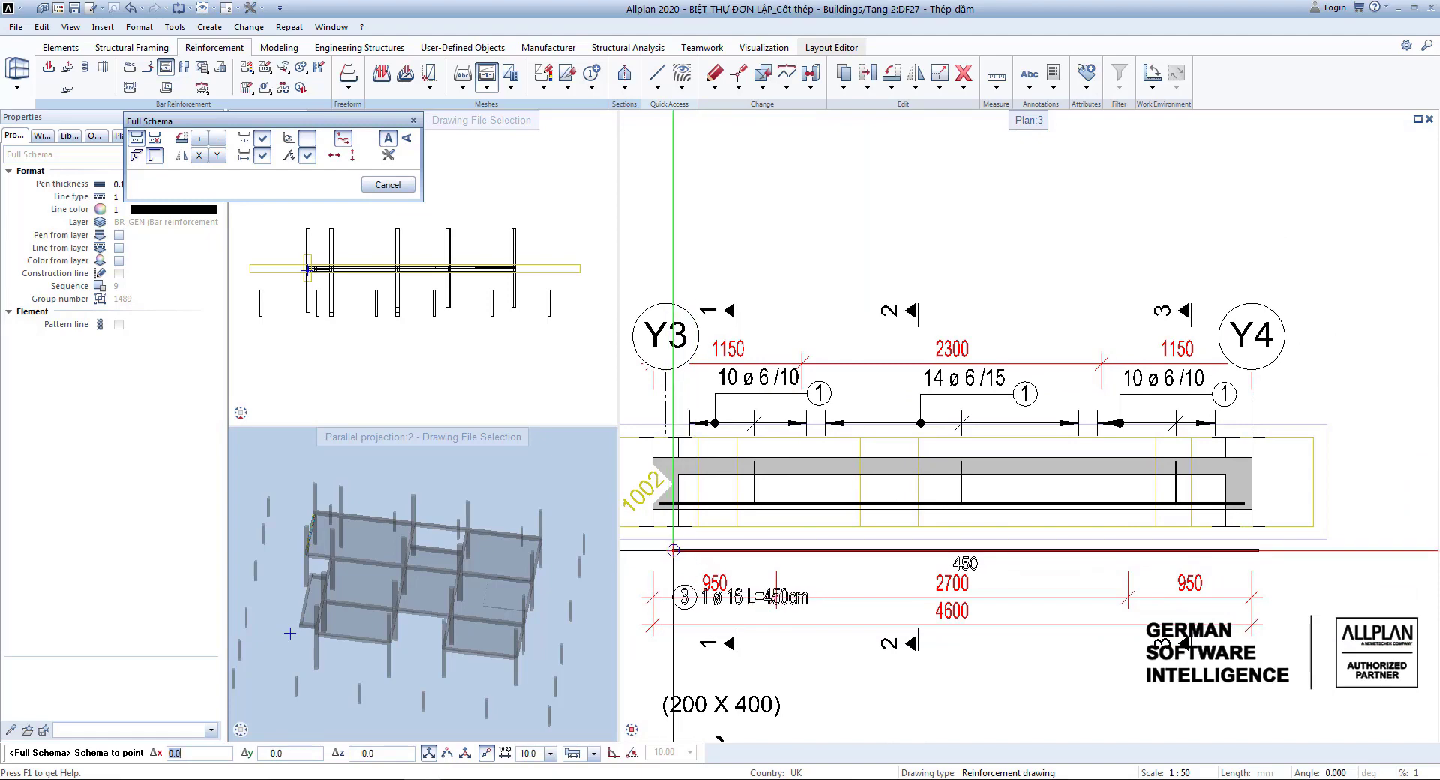
pyautogui.click(673, 551)
pyautogui.press('Escape')
pyautogui.scroll(-3, 930, 574)
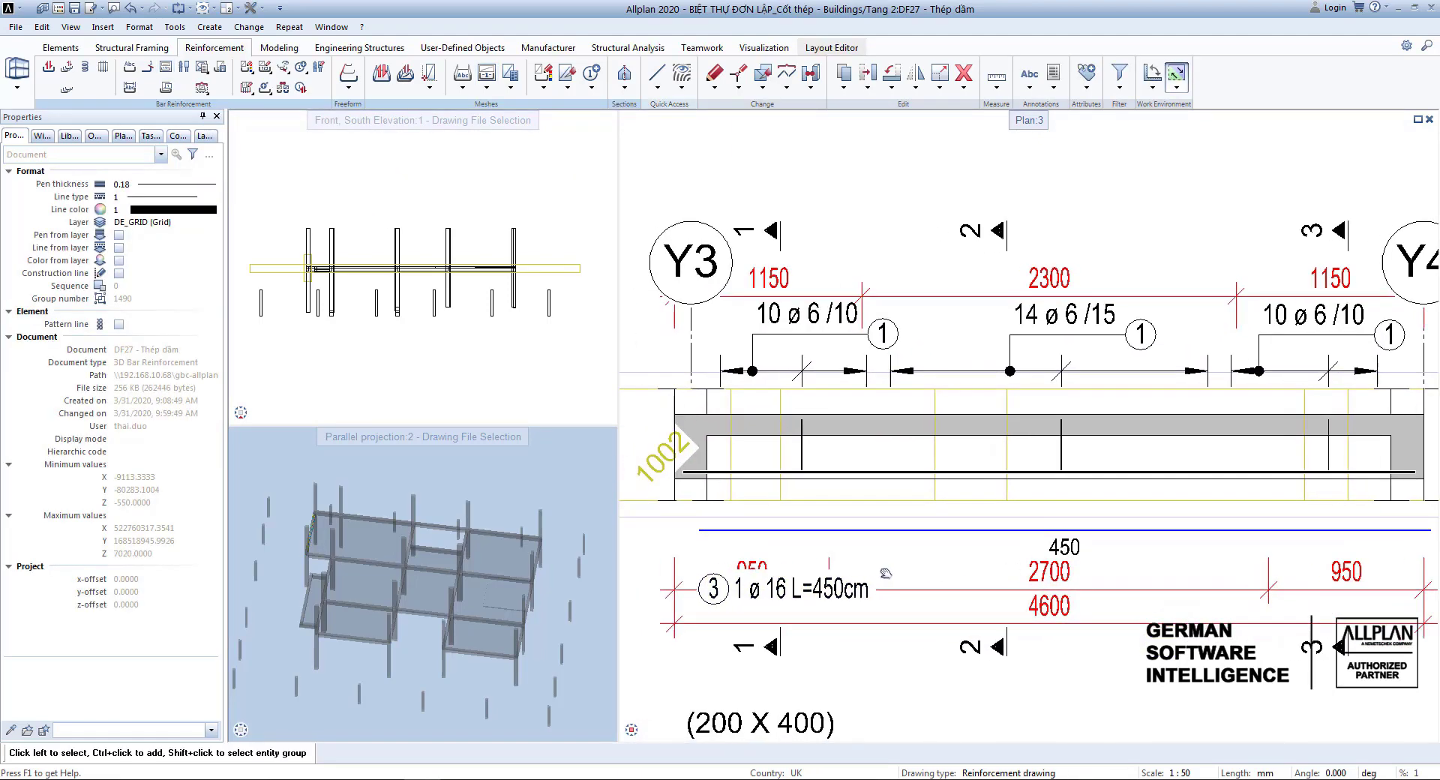
# Step: Shorten the mark 3 bar by stretching the Y3 end of its schema inward by 4500-2700 mm
pyautogui.scroll(2, 1129, 579)
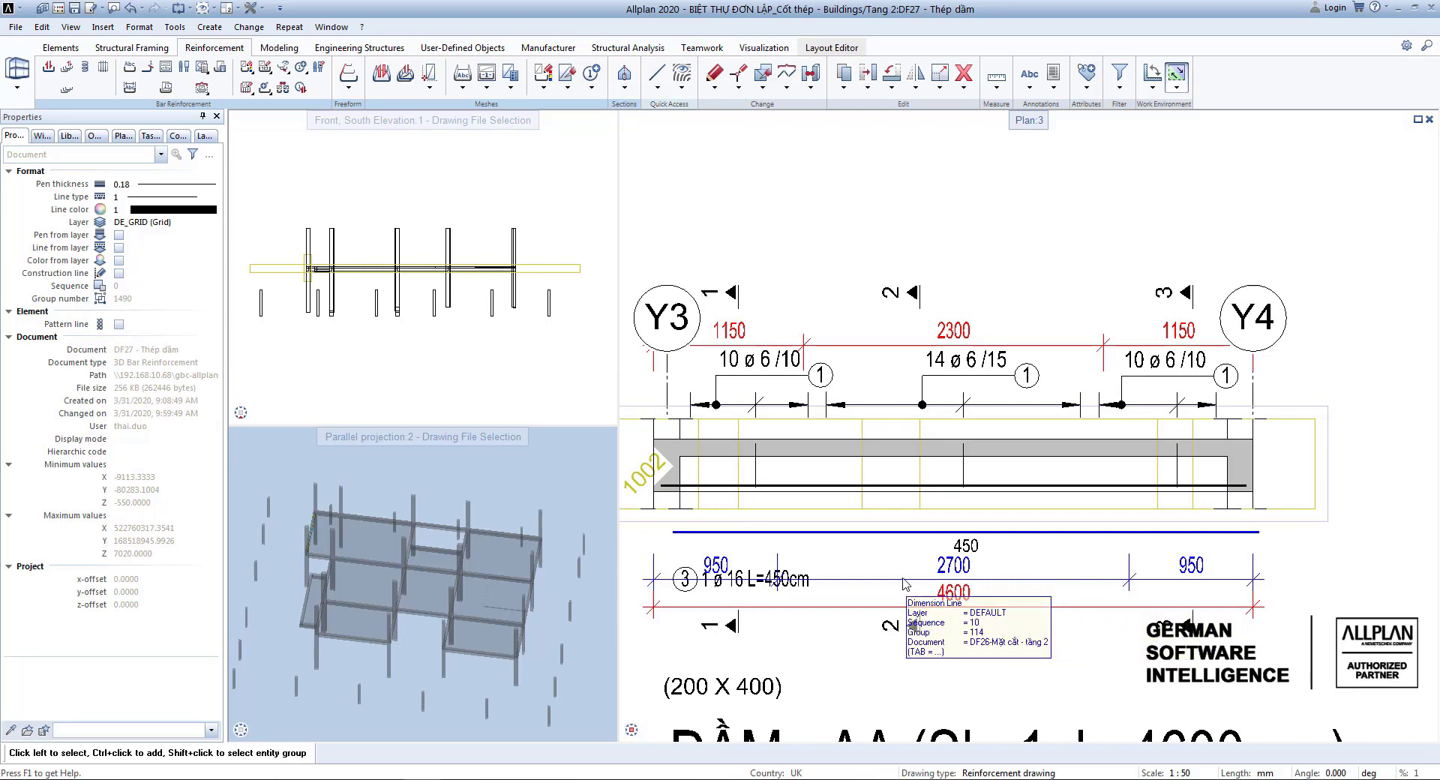
pyautogui.moveTo(832, 542); pyautogui.dragTo(912, 577, button='middle')
pyautogui.scroll(2, 847, 570)
pyautogui.moveTo(761, 614); pyautogui.dragTo(781, 548, button='middle')
pyautogui.scroll(-2, 748, 575)
pyautogui.scroll(-1, 847, 581)
pyautogui.scroll(2, 780, 544)
pyautogui.press('s')
pyautogui.scroll(1, 665, 554)
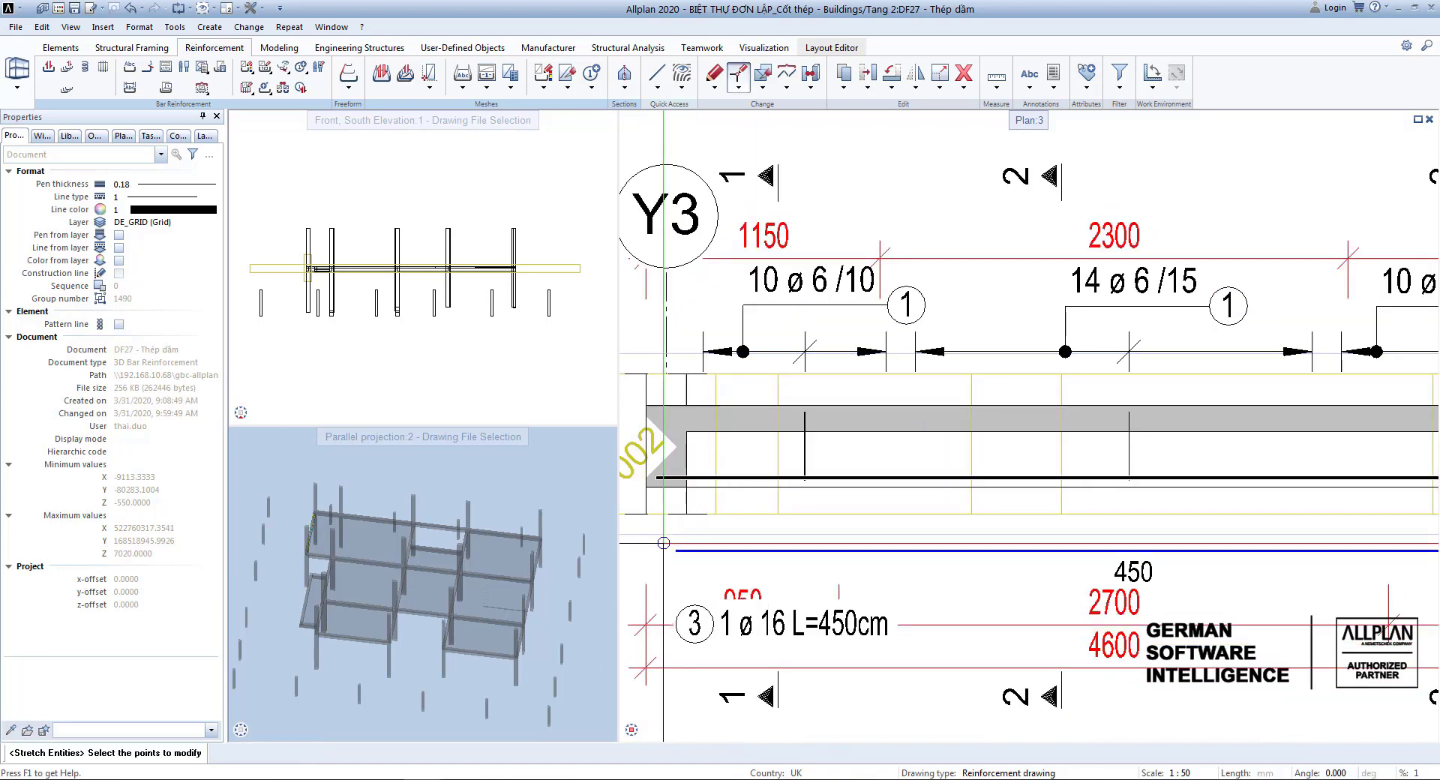
pyautogui.moveTo(663, 525); pyautogui.dragTo(707, 578)
pyautogui.click(707, 569)
pyautogui.moveTo(707, 569); pyautogui.dragTo(762, 581, button='middle')
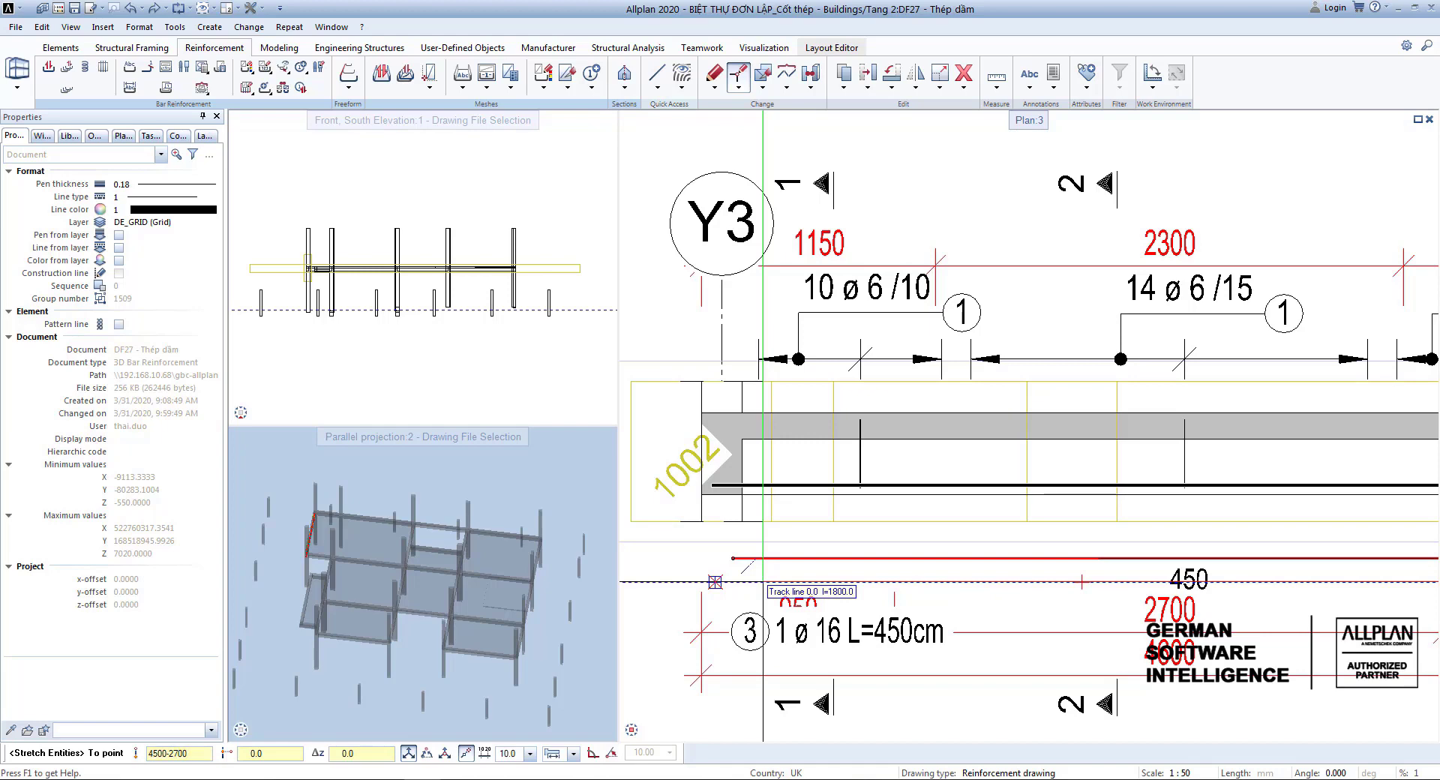
pyautogui.press('Return')
pyautogui.scroll(-2, 763, 579)
pyautogui.moveTo(1111, 587); pyautogui.dragTo(976, 598, button='middle')
pyautogui.press('Escape')
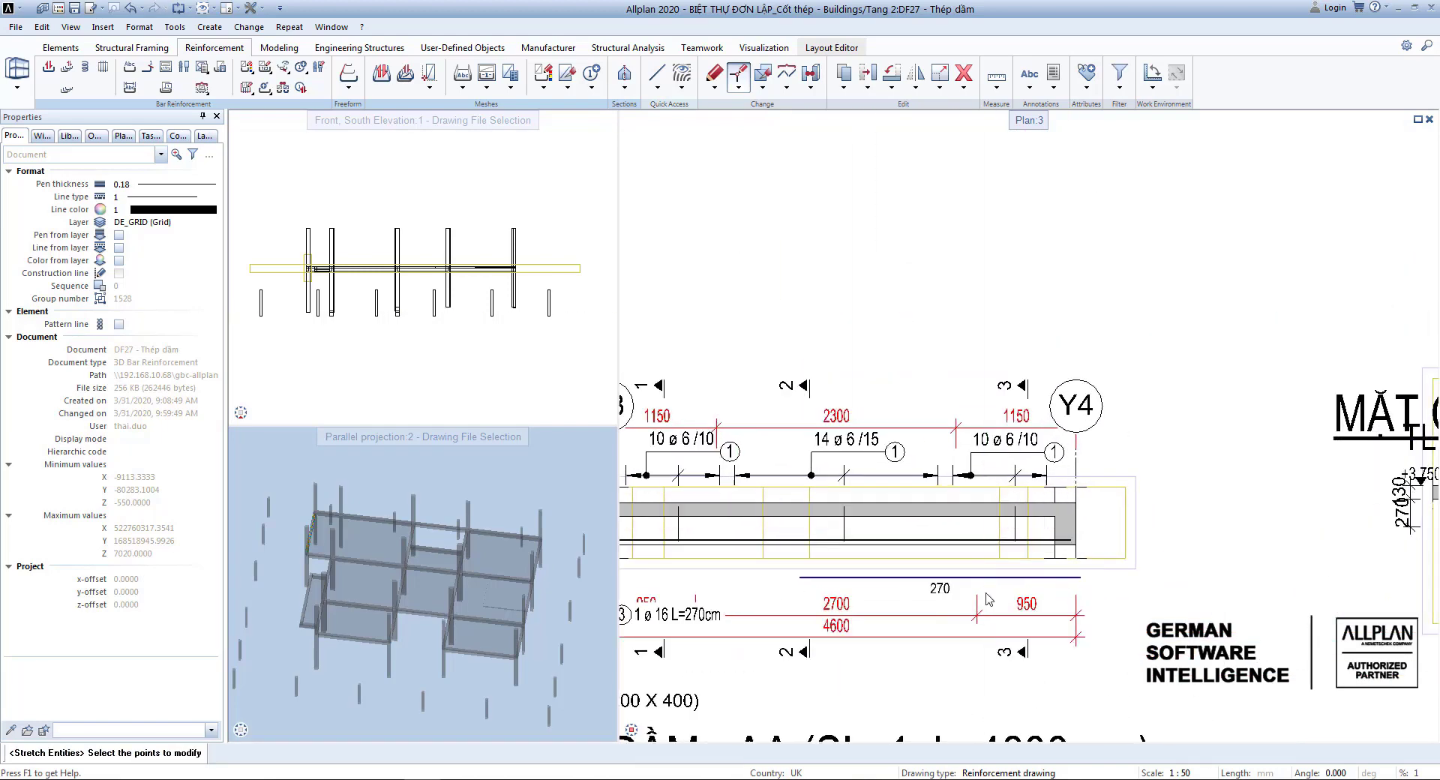
# Step: Isolate the mark number 3 bar with the reinforcement filter and move its left end in line with the 950 mm dimension mark near Y3
pyautogui.scroll(5, 975, 592)
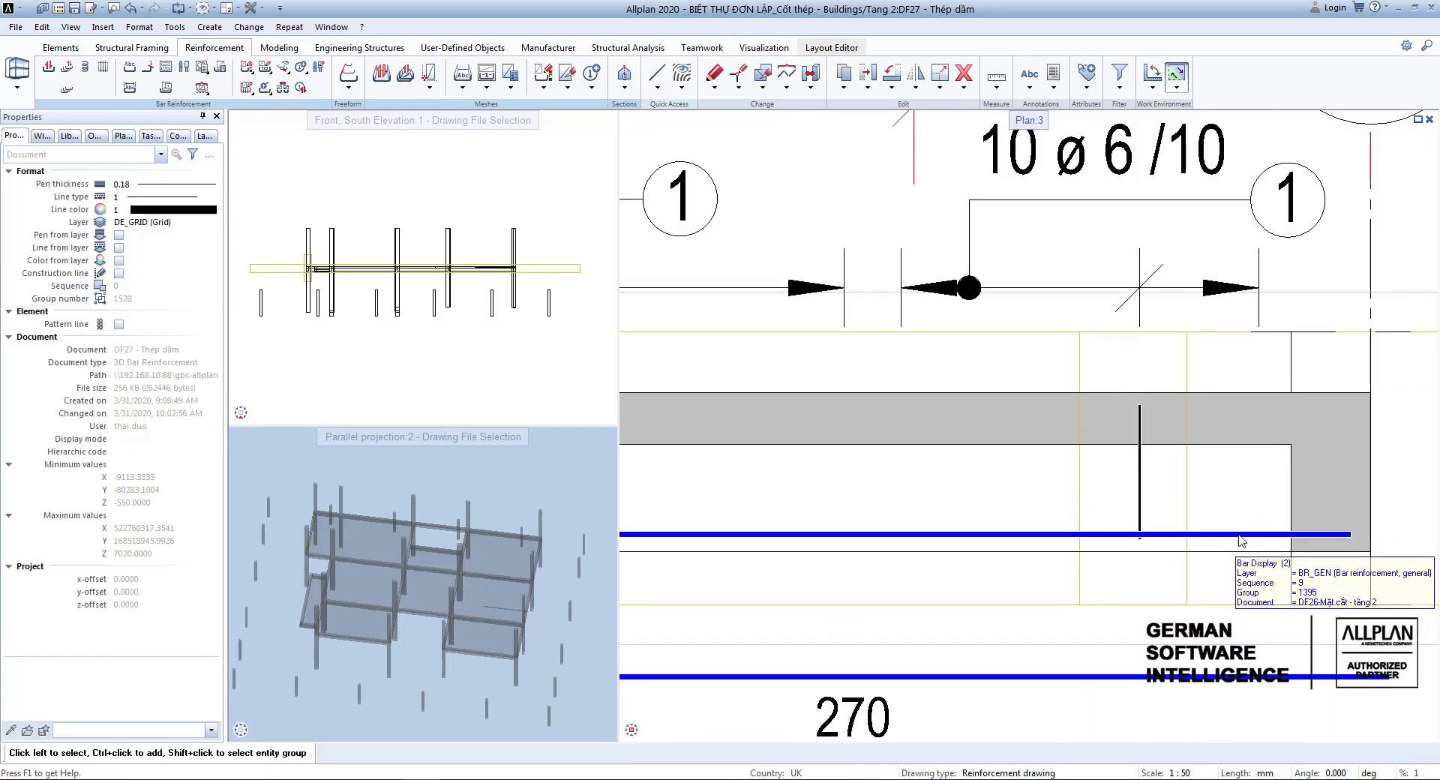
pyautogui.scroll(-4, 1239, 539)
pyautogui.scroll(2, 1049, 538)
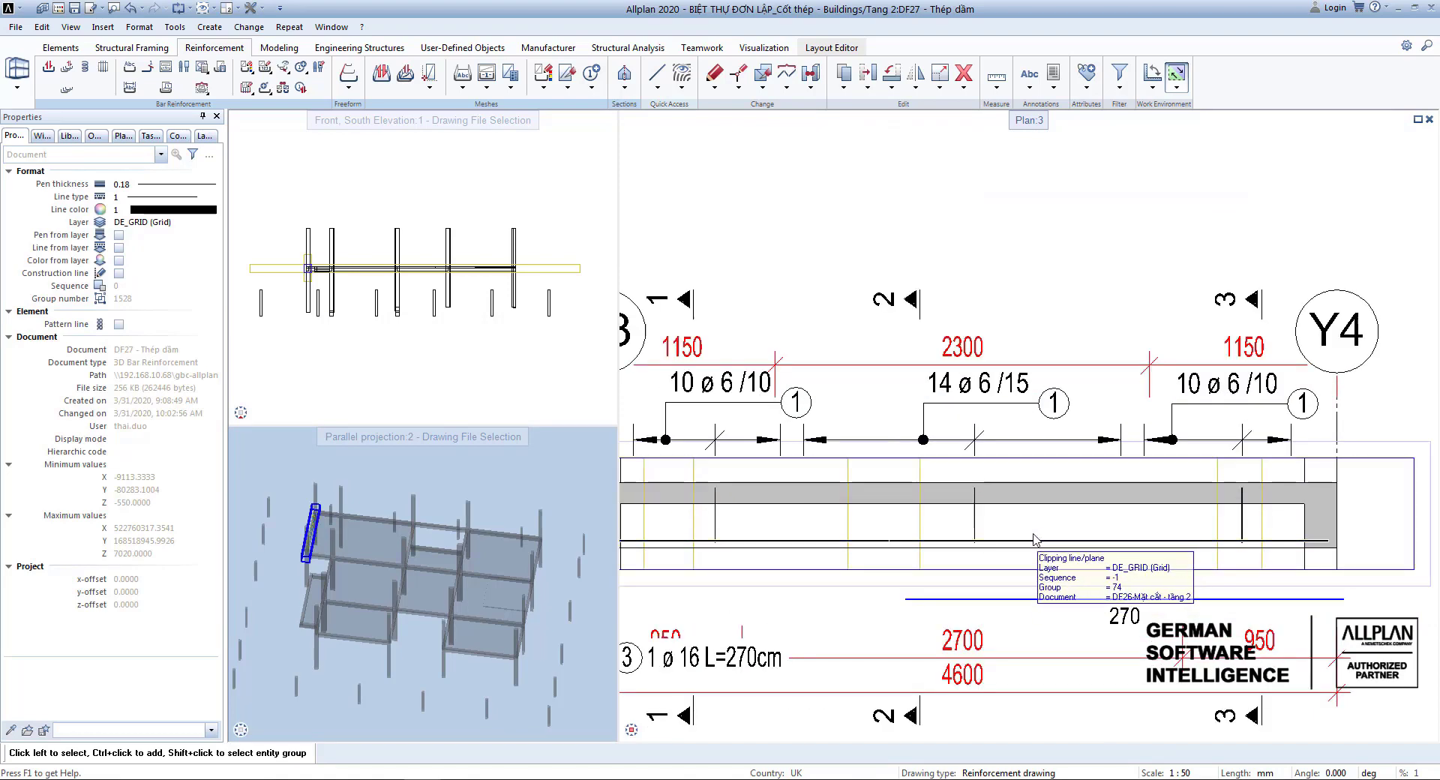
pyautogui.press('f')
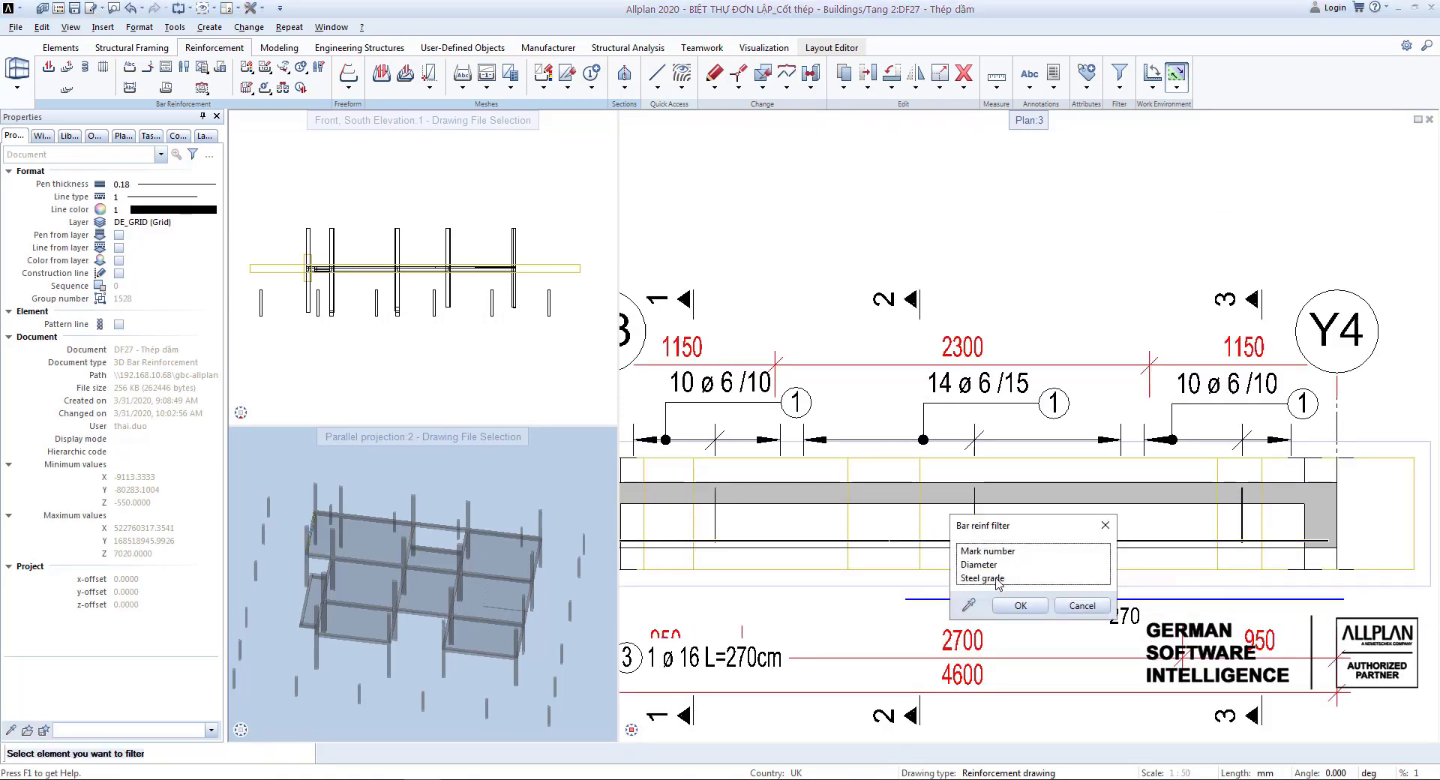
pyautogui.doubleClick(991, 553)
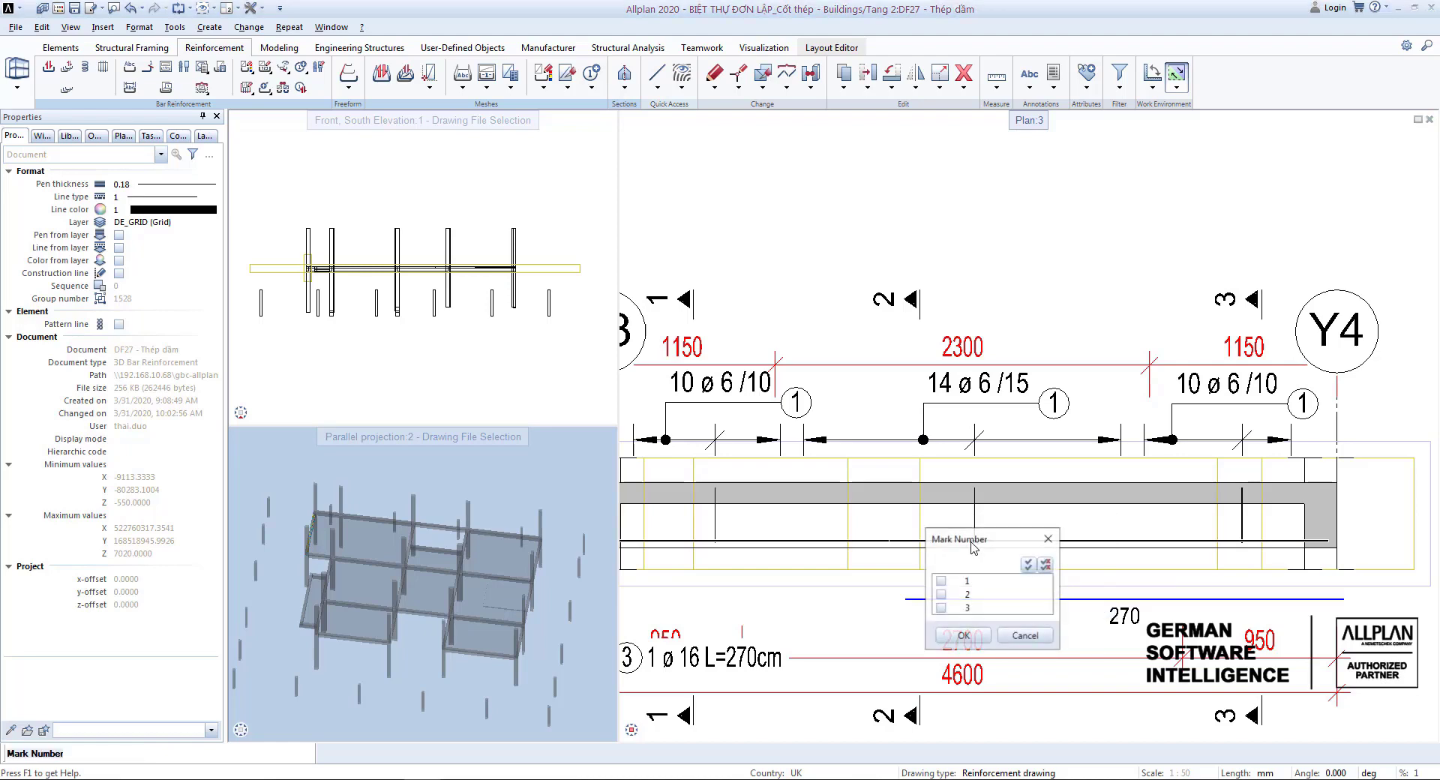
pyautogui.click(975, 641)
pyautogui.moveTo(1085, 518); pyautogui.dragTo(1054, 591)
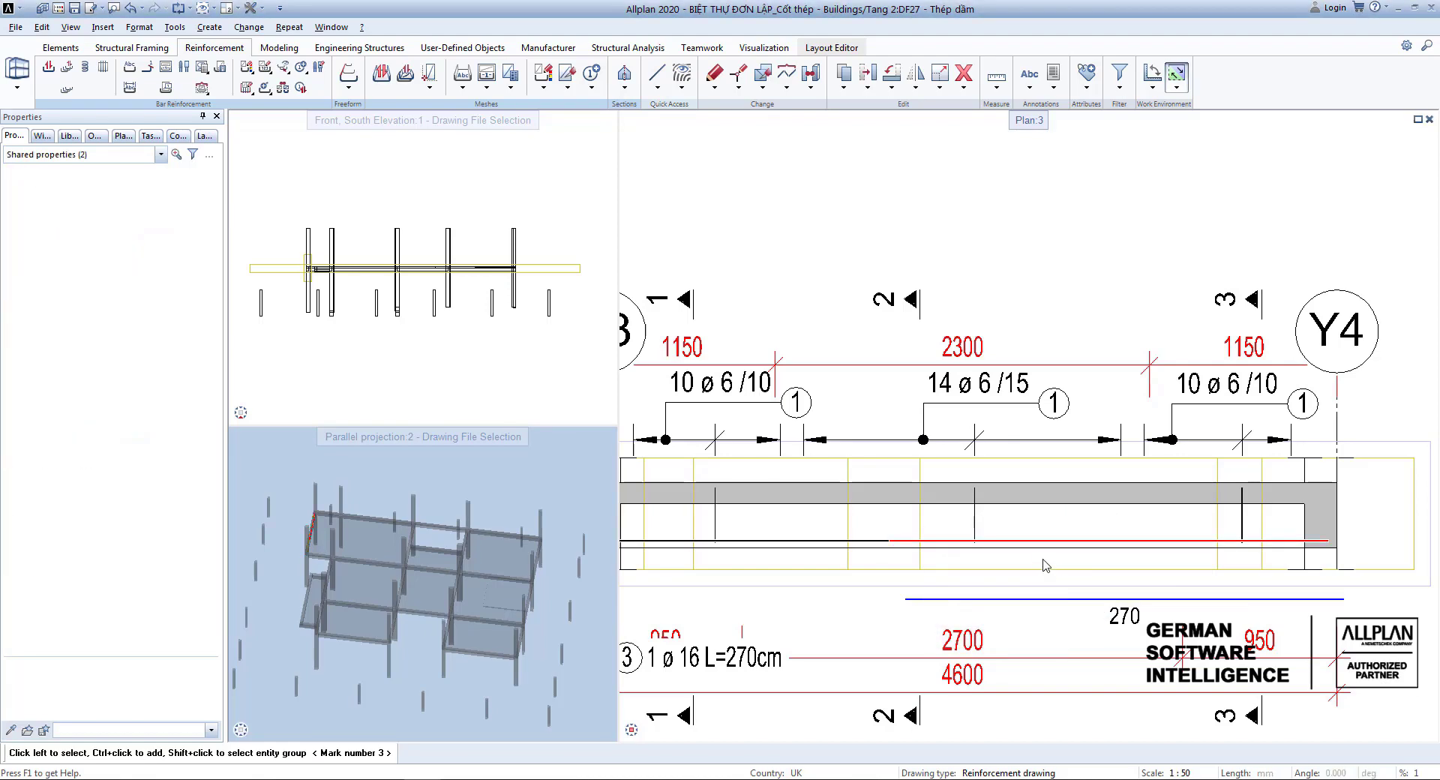
pyautogui.press('m')
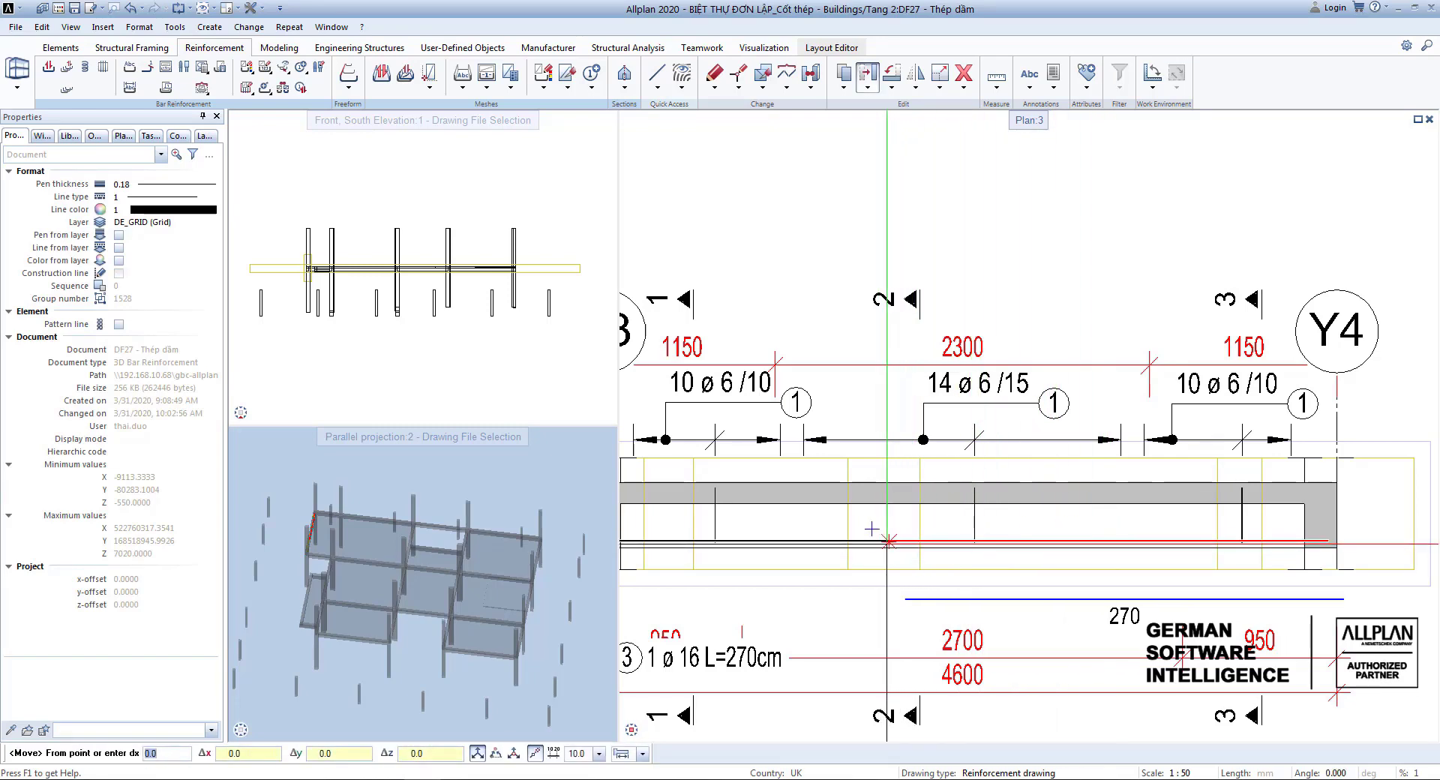
pyautogui.click(888, 540)
pyautogui.scroll(-2, 1012, 541)
pyautogui.scroll(3, 863, 546)
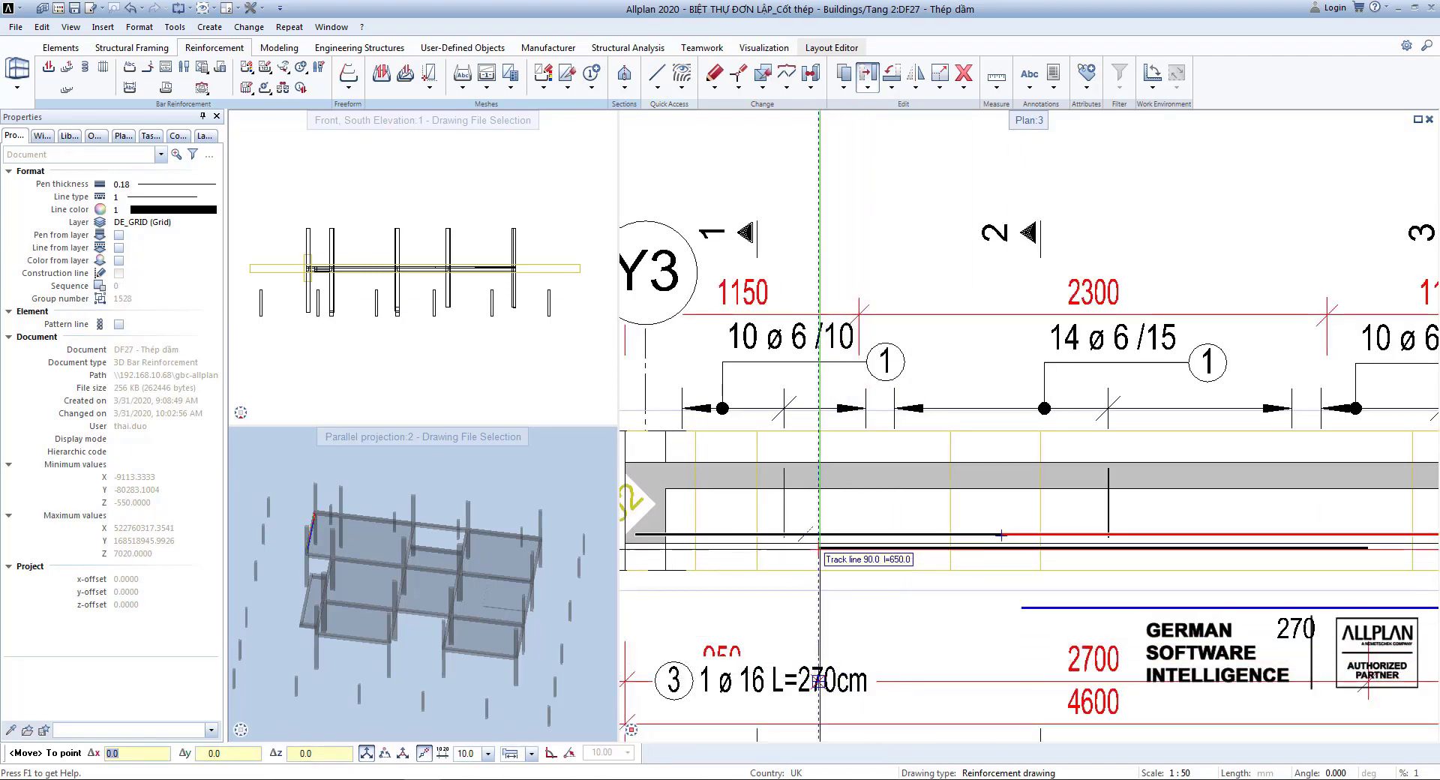
pyautogui.scroll(3, 817, 535)
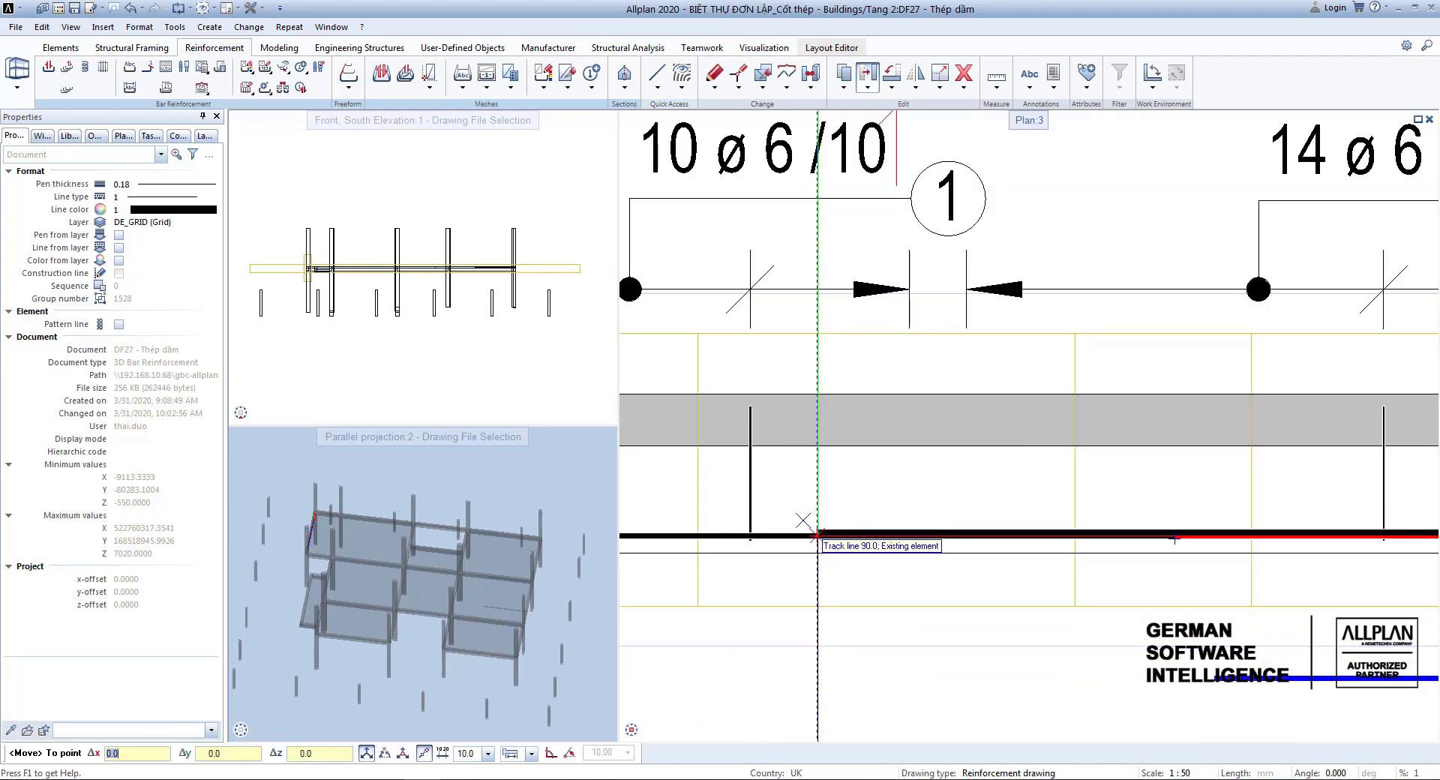
pyautogui.click(817, 538)
pyautogui.scroll(-5, 825, 570)
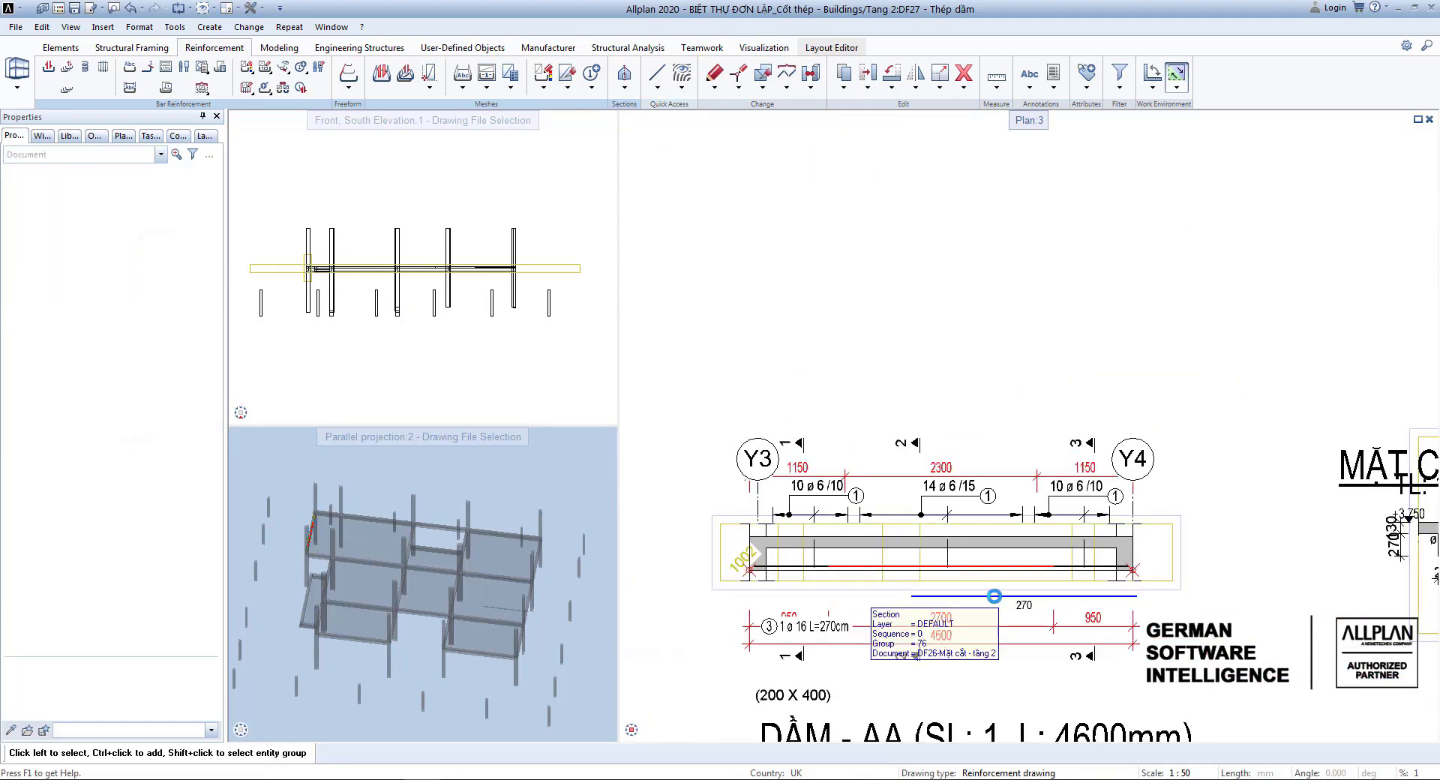
# Step: Delete the mark 3 bar schema and its label from below the beam elevation
pyautogui.scroll(5, 874, 540)
pyautogui.scroll(1, 874, 540)
pyautogui.scroll(-2, 1028, 624)
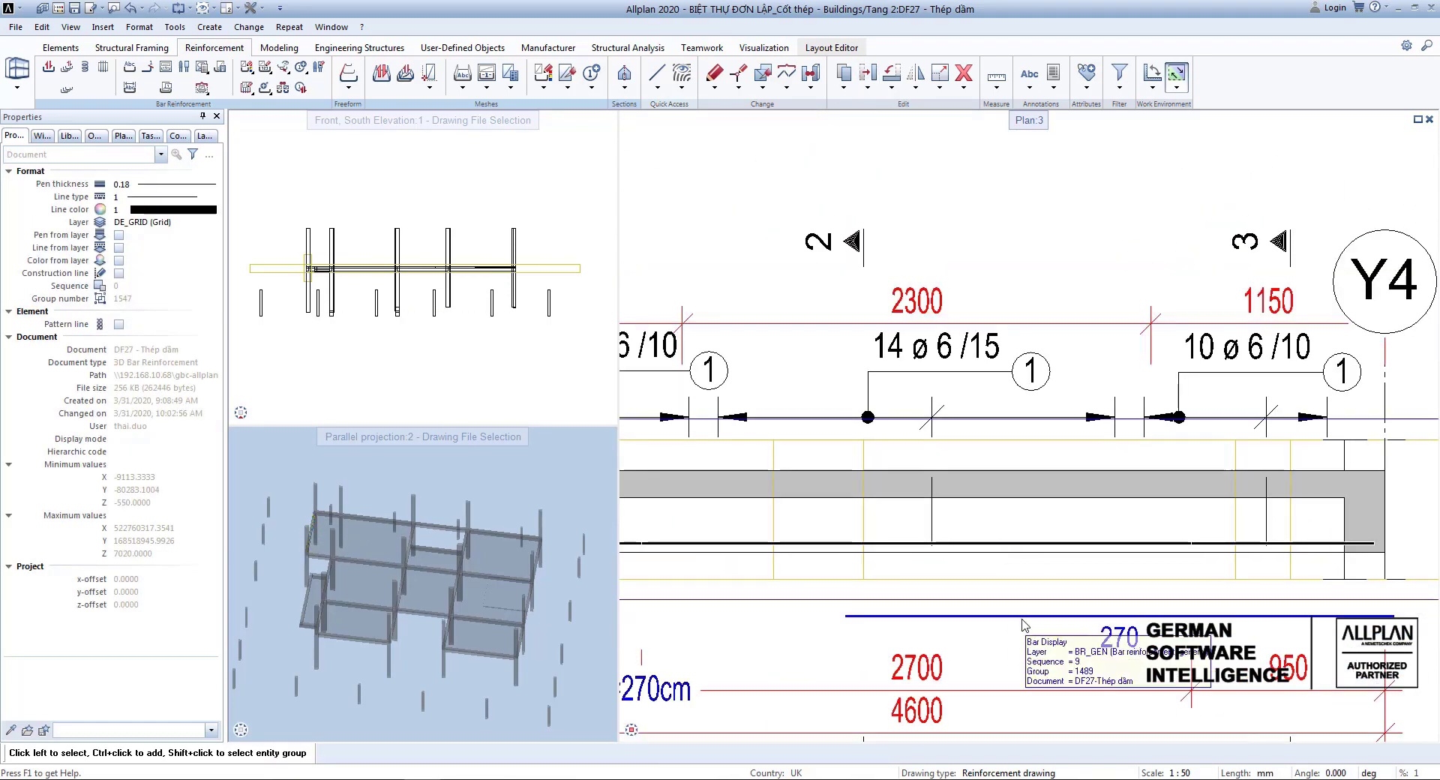
pyautogui.scroll(-3, 1029, 625)
pyautogui.scroll(3, 825, 600)
pyautogui.scroll(-3, 761, 596)
pyautogui.scroll(-1, 760, 596)
pyautogui.moveTo(825, 604); pyautogui.dragTo(879, 600, button='middle')
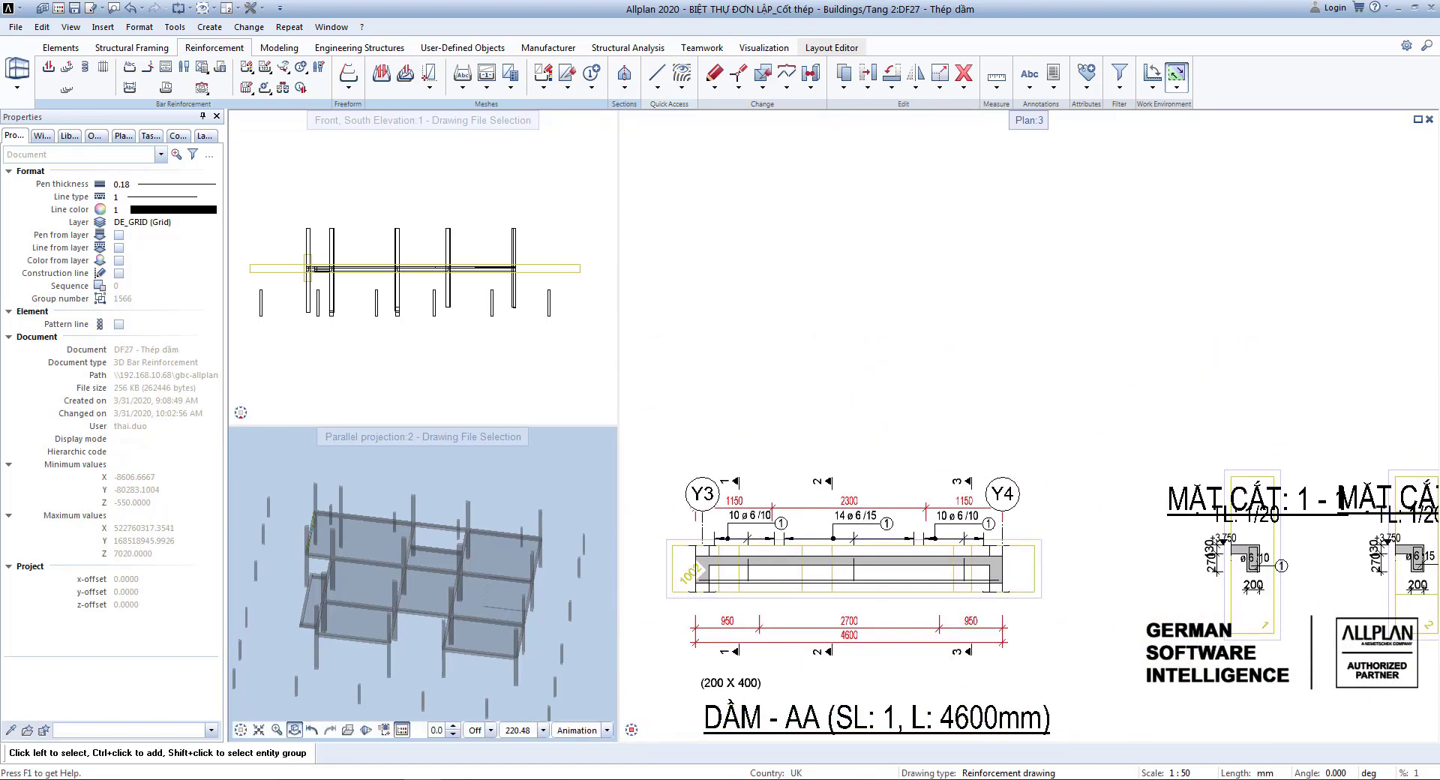
# Step: Create a full schema of the long bottom bar and place it in line with the beam, below the TL 1/50 scale text
pyautogui.scroll(-1, 877, 572)
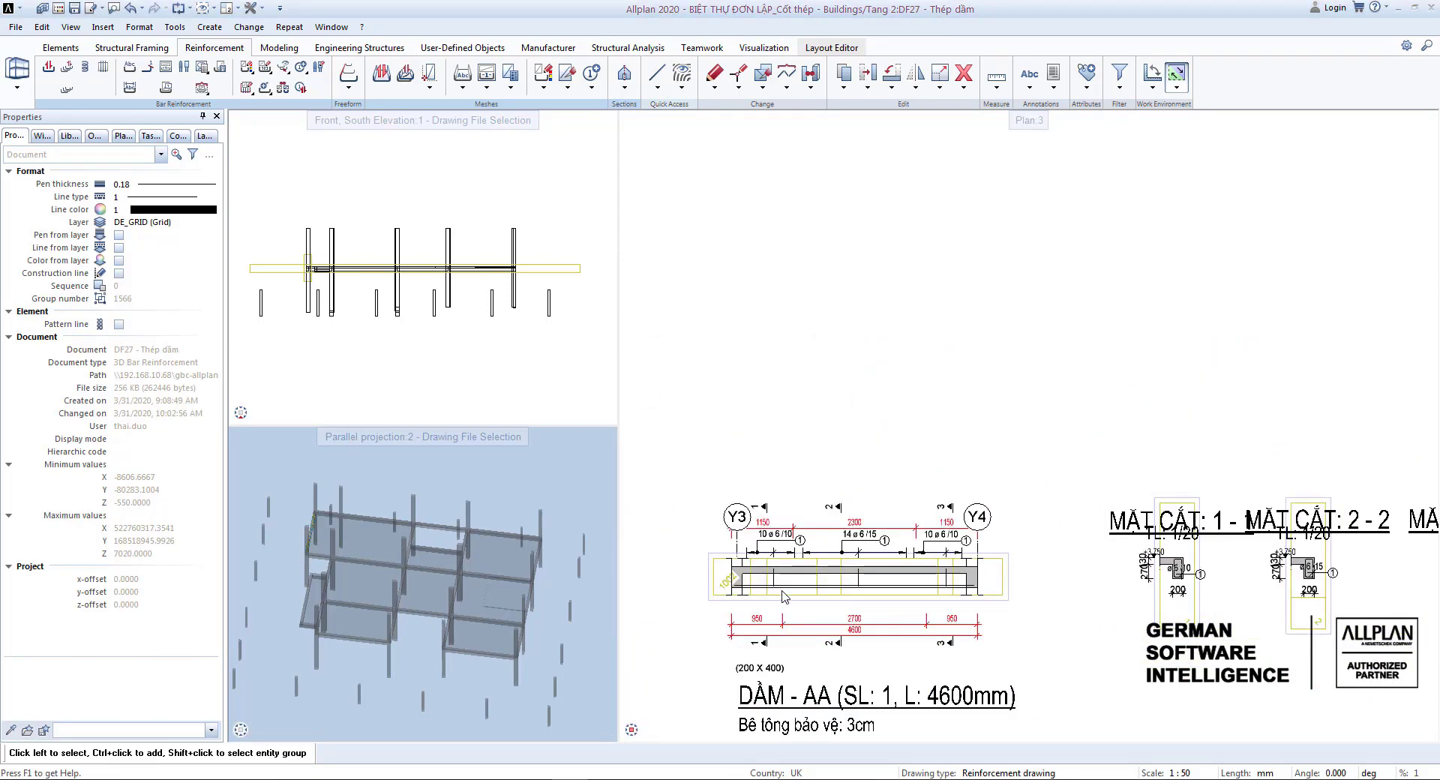
pyautogui.scroll(3, 877, 572)
pyautogui.scroll(-2, 878, 572)
pyautogui.scroll(2, 804, 533)
pyautogui.scroll(1, 806, 522)
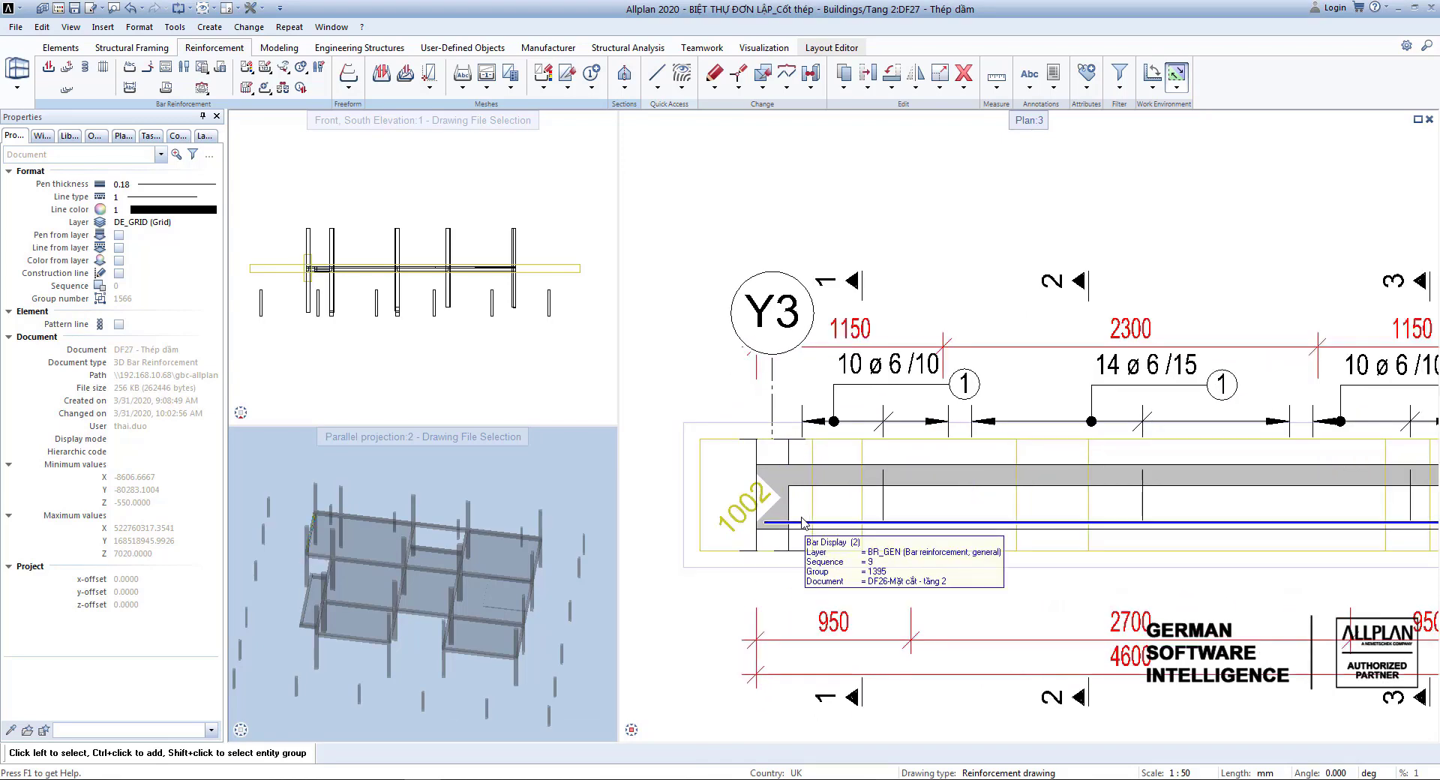
pyautogui.scroll(-2, 802, 522)
pyautogui.scroll(2, 842, 556)
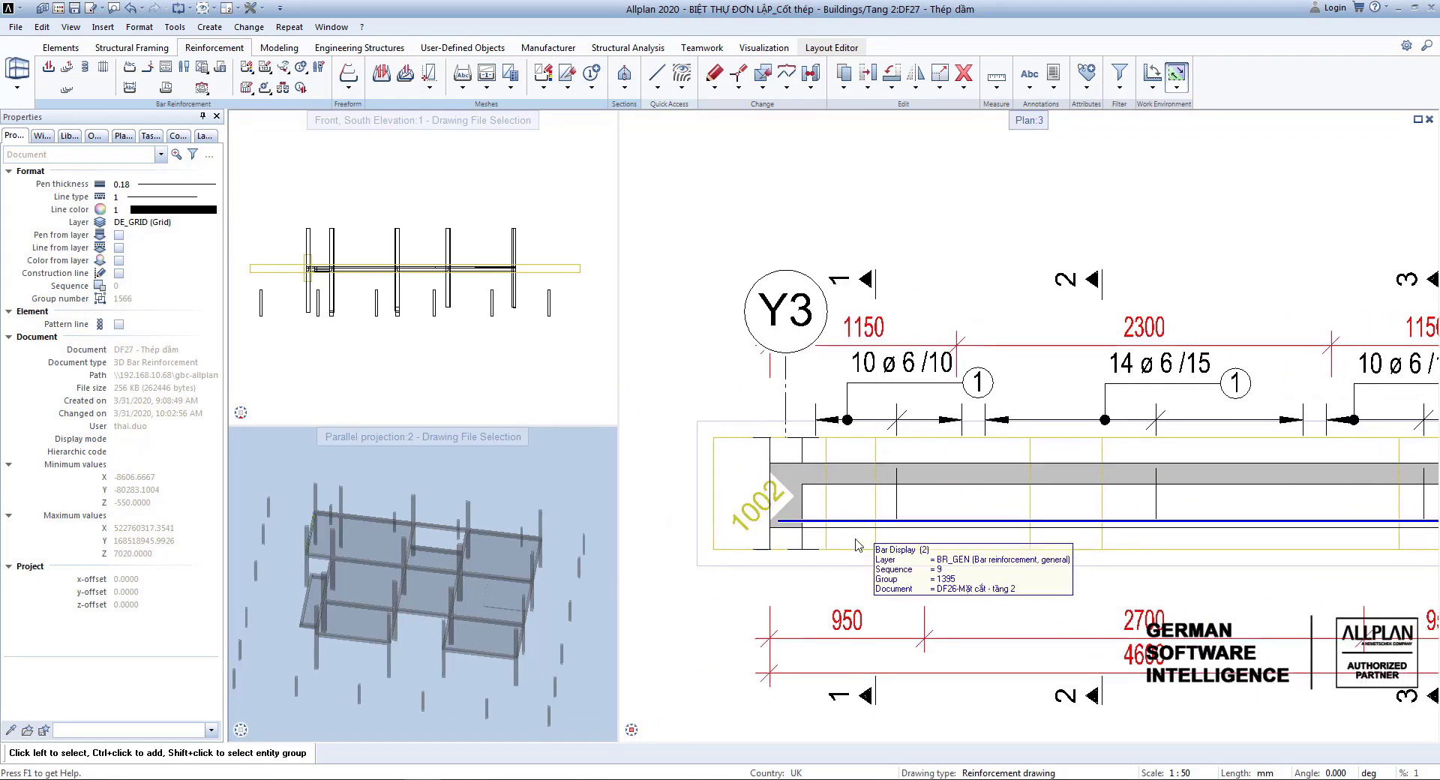
pyautogui.scroll(3, 836, 520)
pyautogui.press('f')
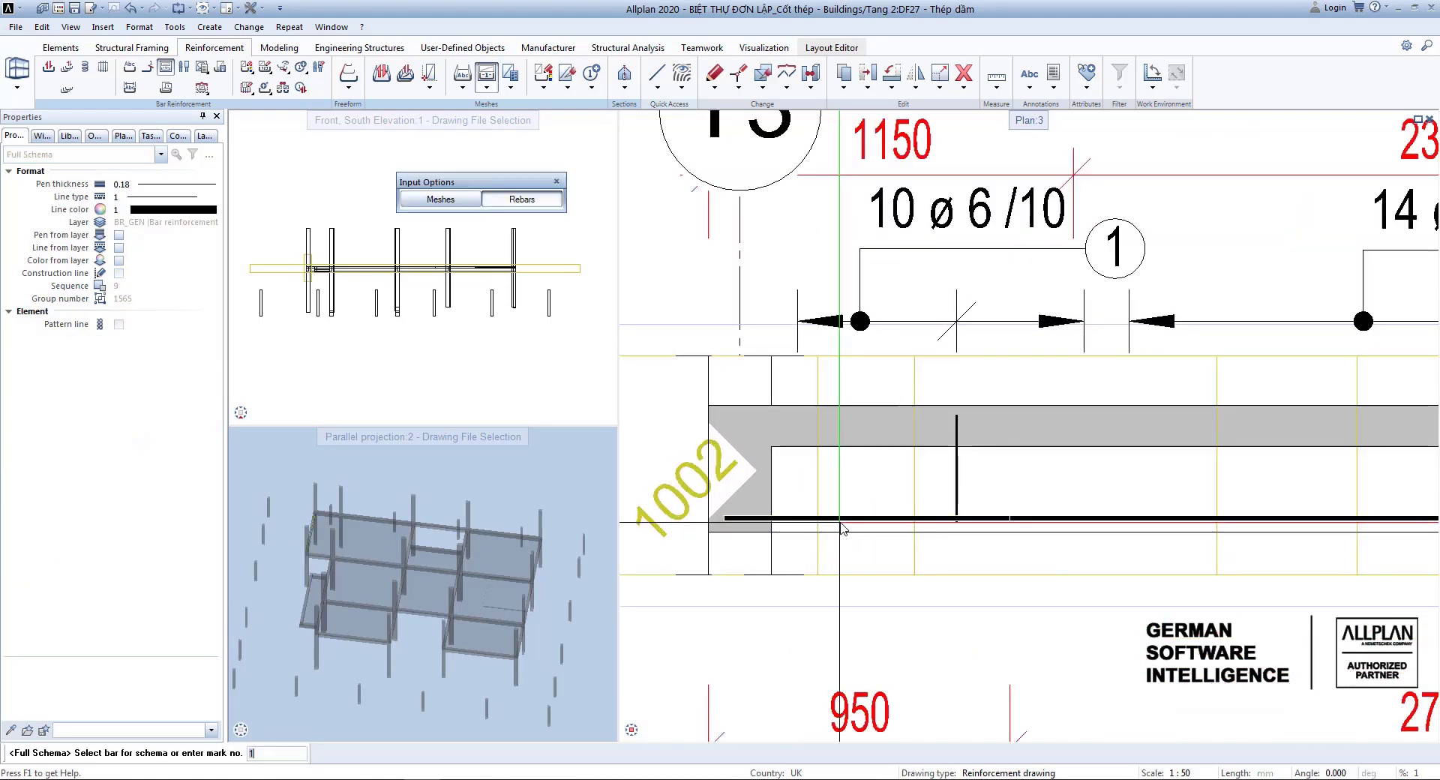
pyautogui.click(839, 520)
pyautogui.scroll(-4, 842, 518)
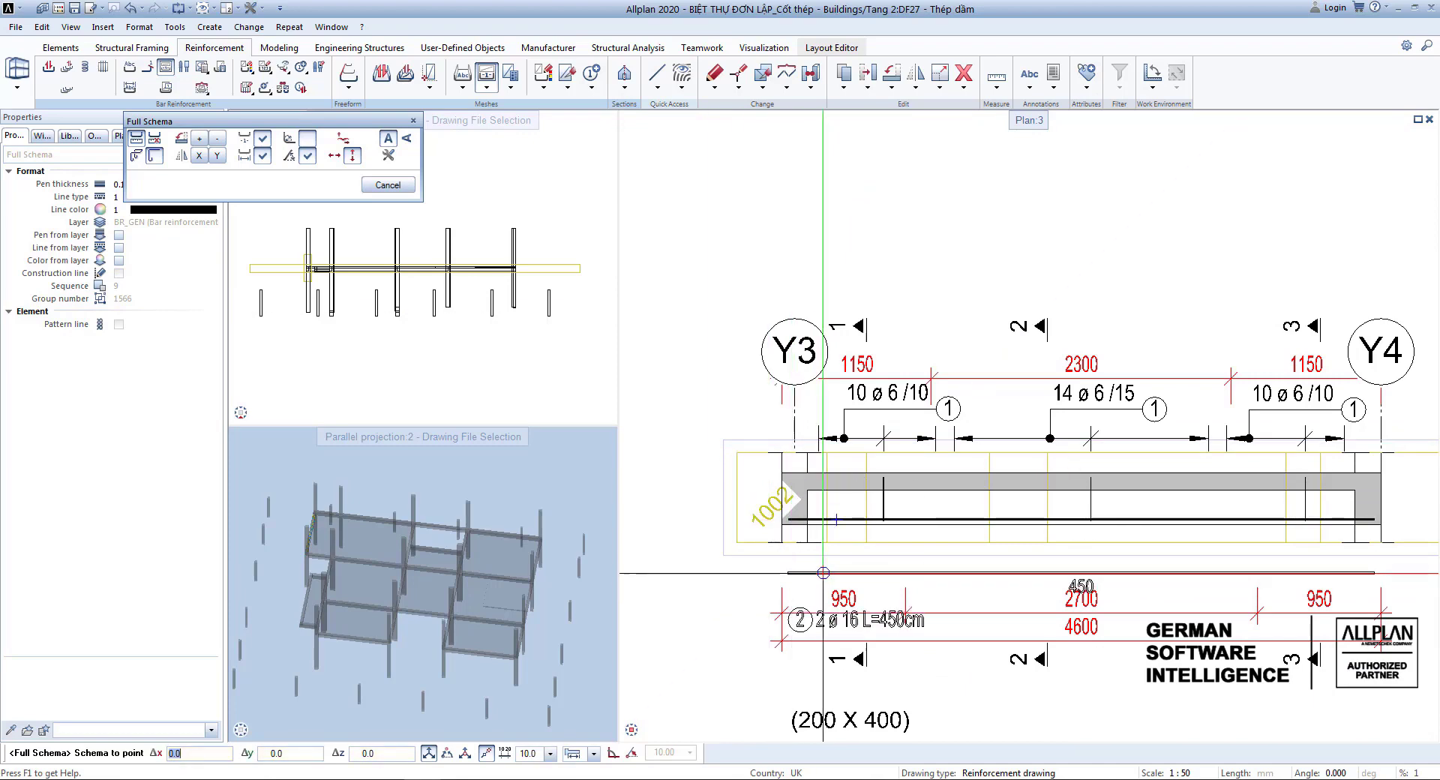
pyautogui.moveTo(834, 517); pyautogui.dragTo(833, 331, button='middle')
pyautogui.scroll(-3, 833, 330)
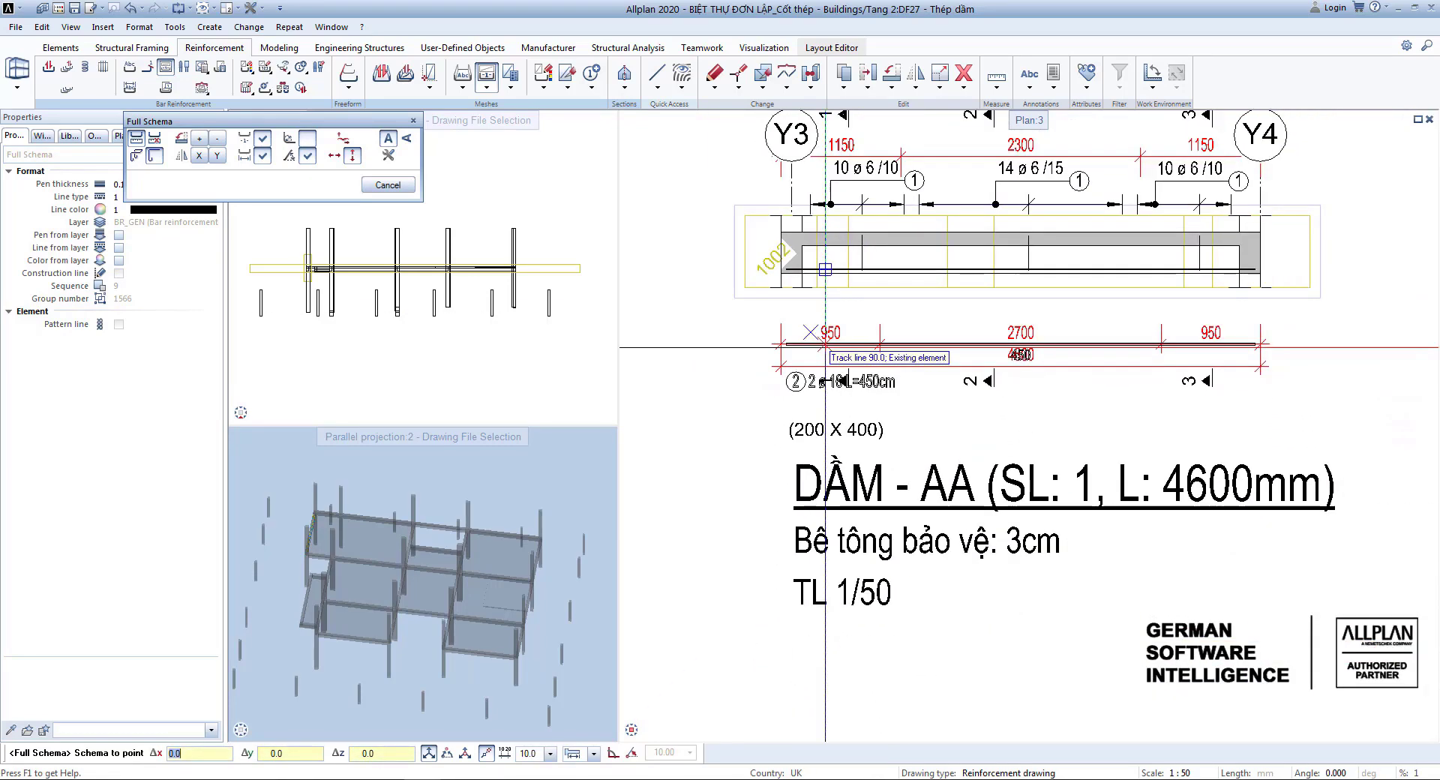
pyautogui.press('Escape')
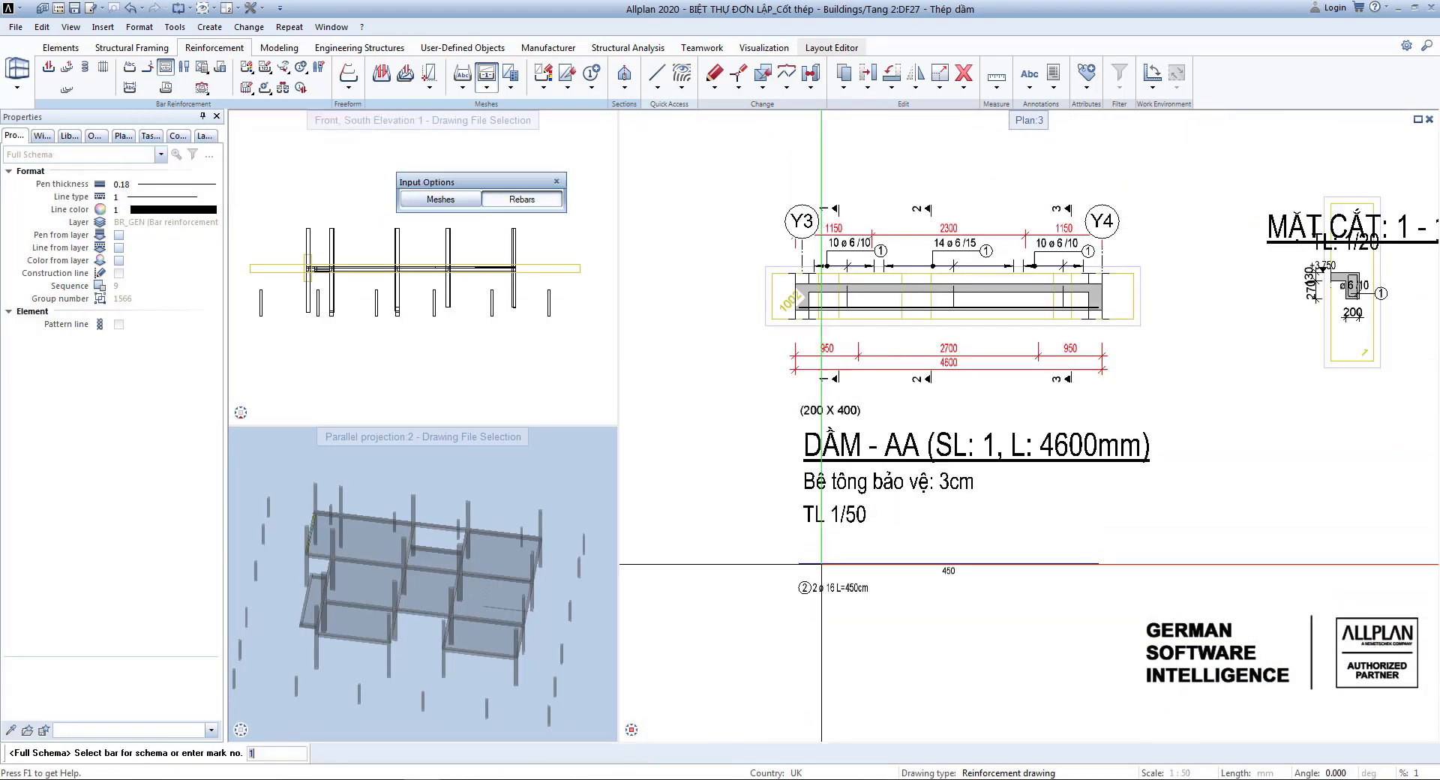
pyautogui.scroll(2, 823, 558)
pyautogui.moveTo(821, 170); pyautogui.dragTo(835, 249, button='middle')
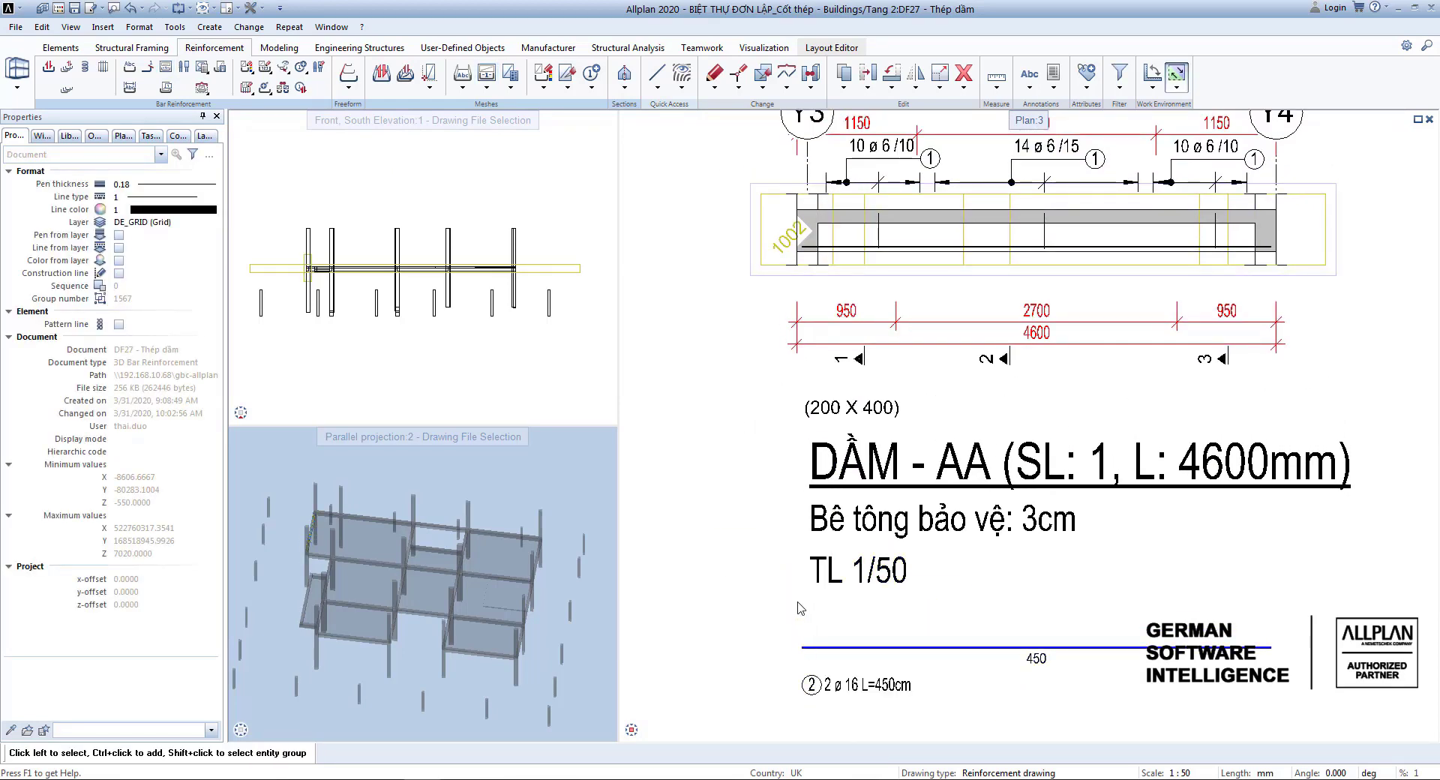
pyautogui.scroll(-1, 1252, 609)
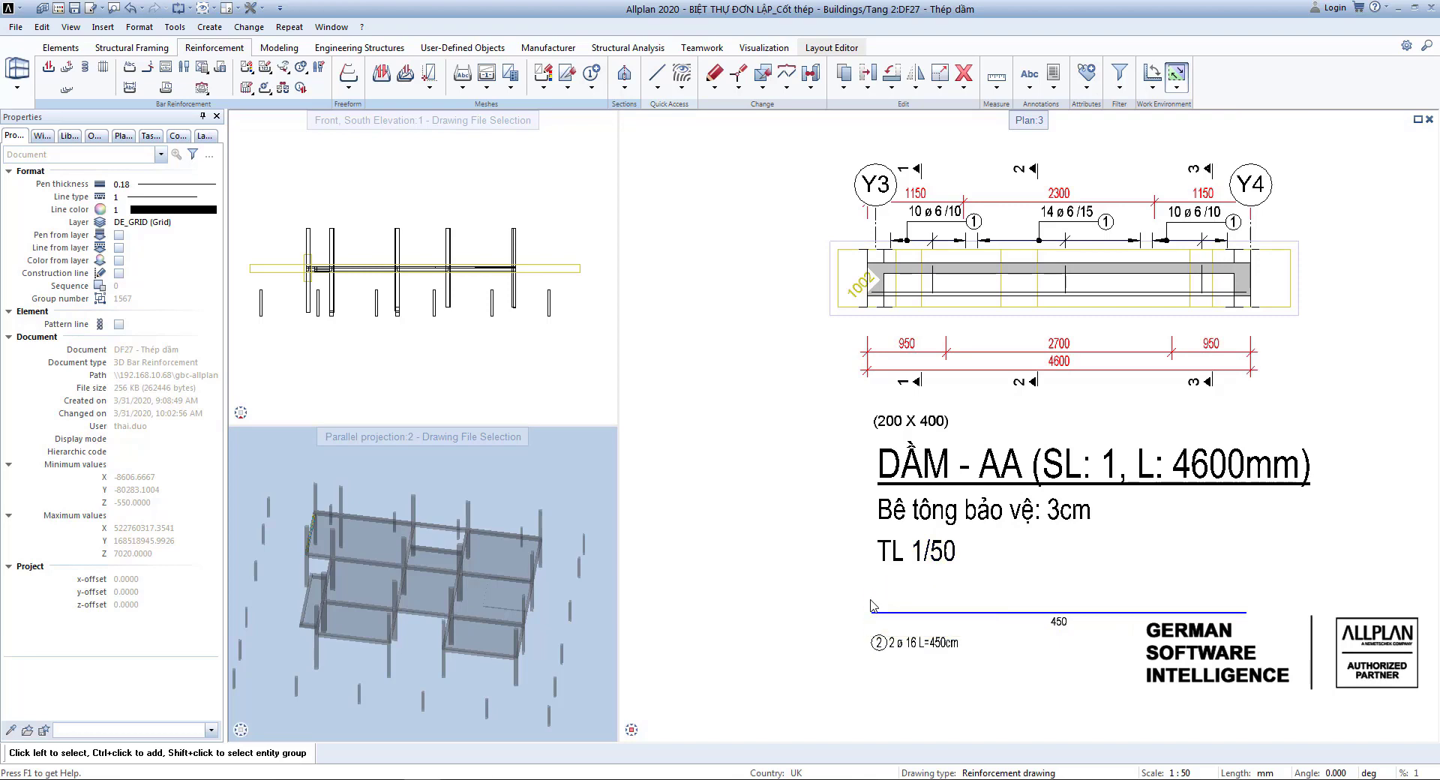
pyautogui.moveTo(898, 621); pyautogui.dragTo(893, 649, button='middle')
pyautogui.scroll(2, 895, 646)
pyautogui.scroll(1, 895, 646)
pyautogui.scroll(-1, 867, 566)
pyautogui.moveTo(886, 566); pyautogui.dragTo(862, 668, button='middle')
pyautogui.scroll(-1, 861, 668)
pyautogui.scroll(3, 860, 289)
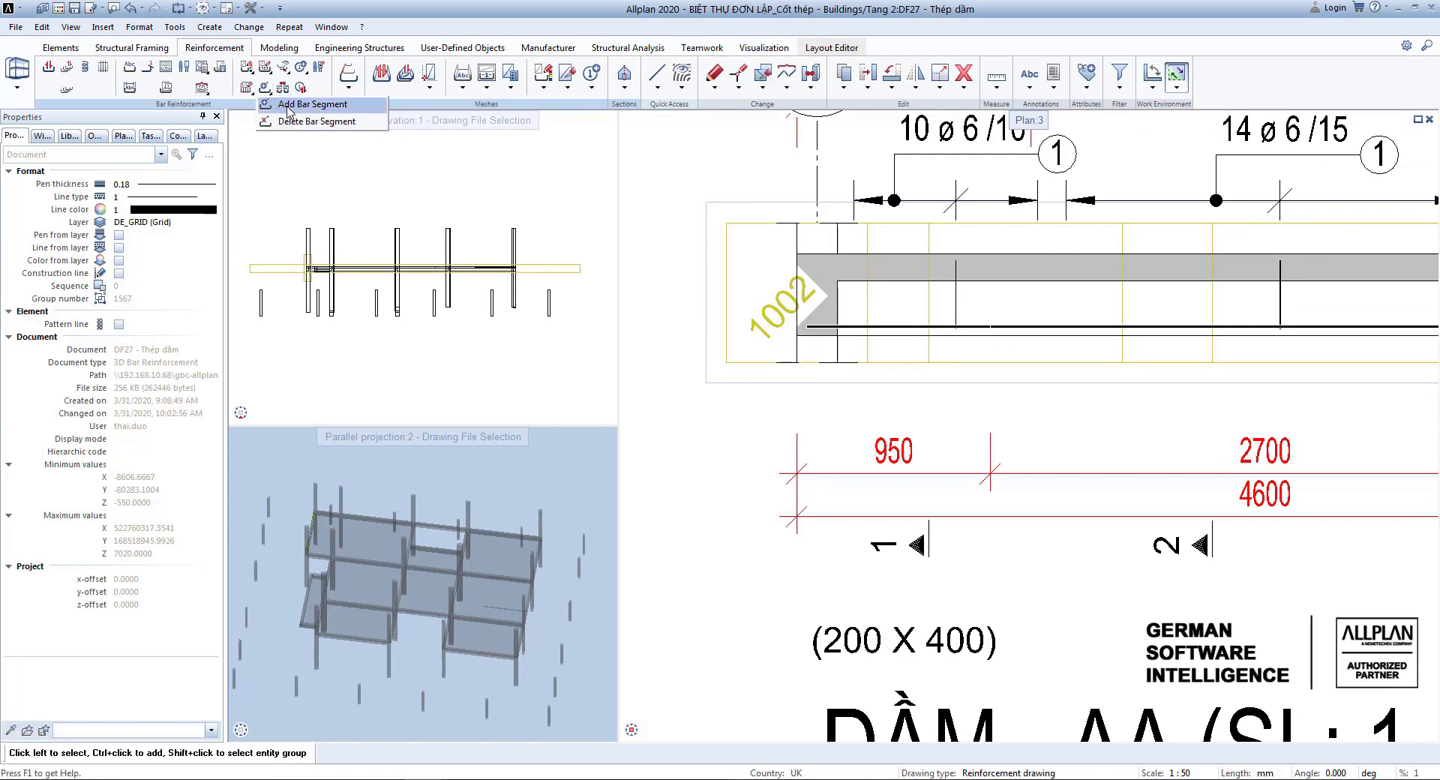
pyautogui.click(290, 105)
pyautogui.scroll(-5, 817, 219)
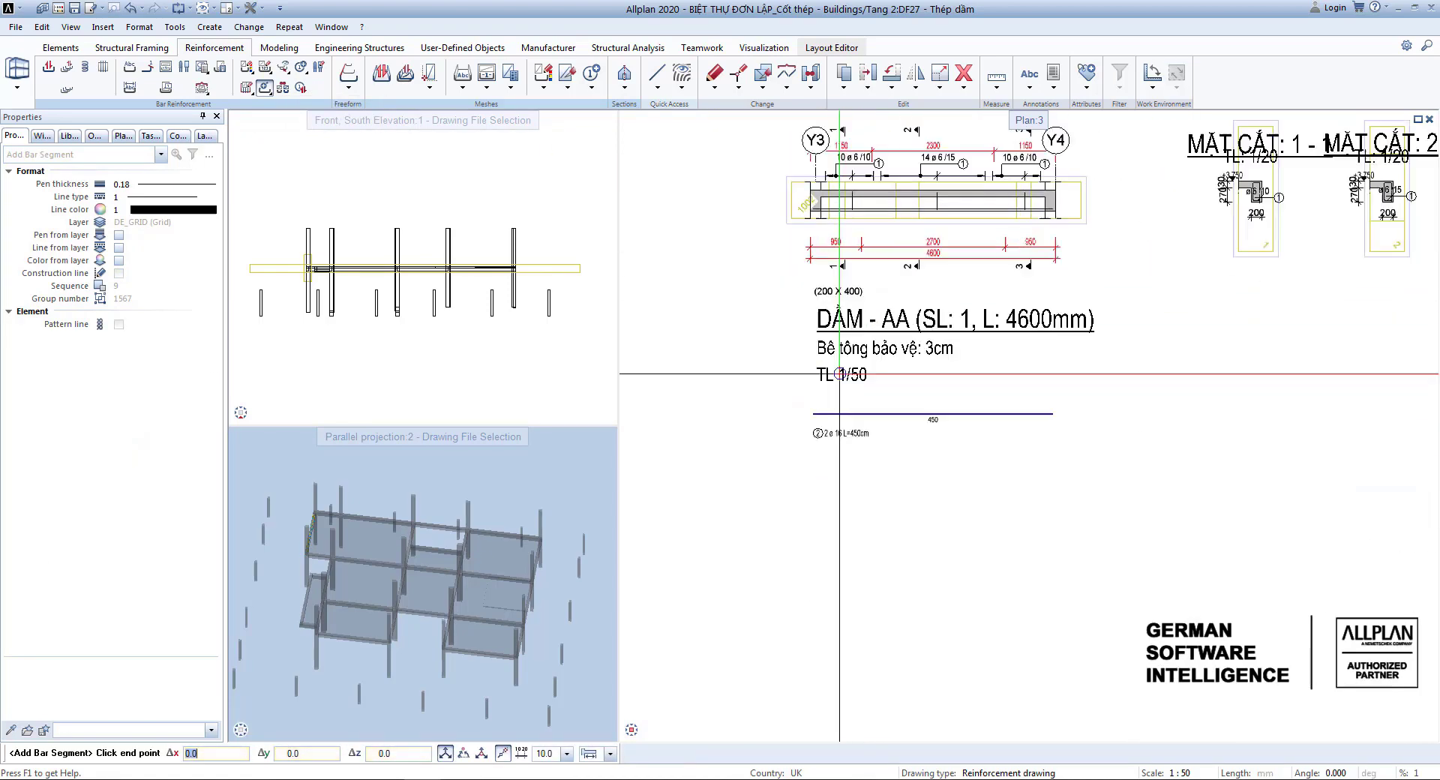
pyautogui.scroll(4, 814, 451)
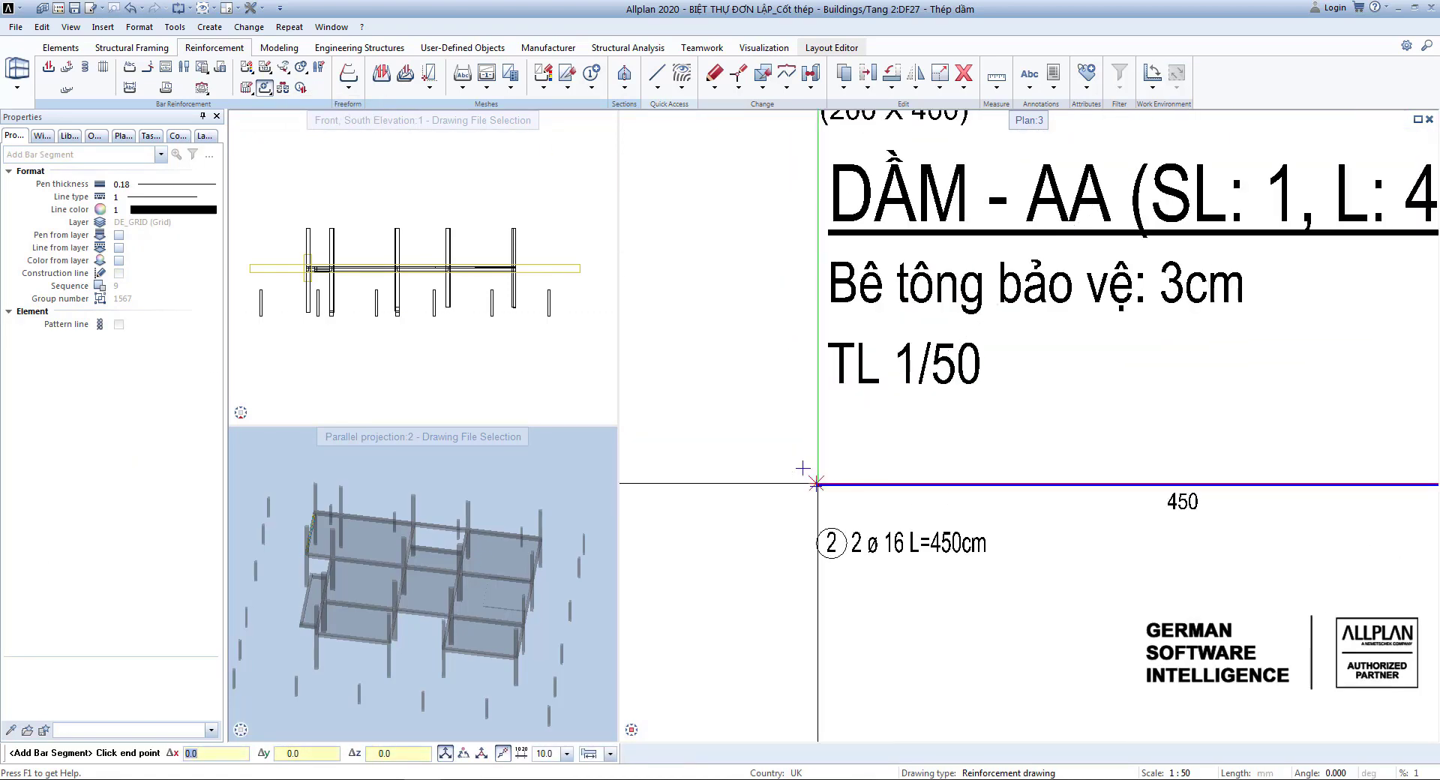
pyautogui.scroll(-4, 800, 468)
pyautogui.press('Escape')
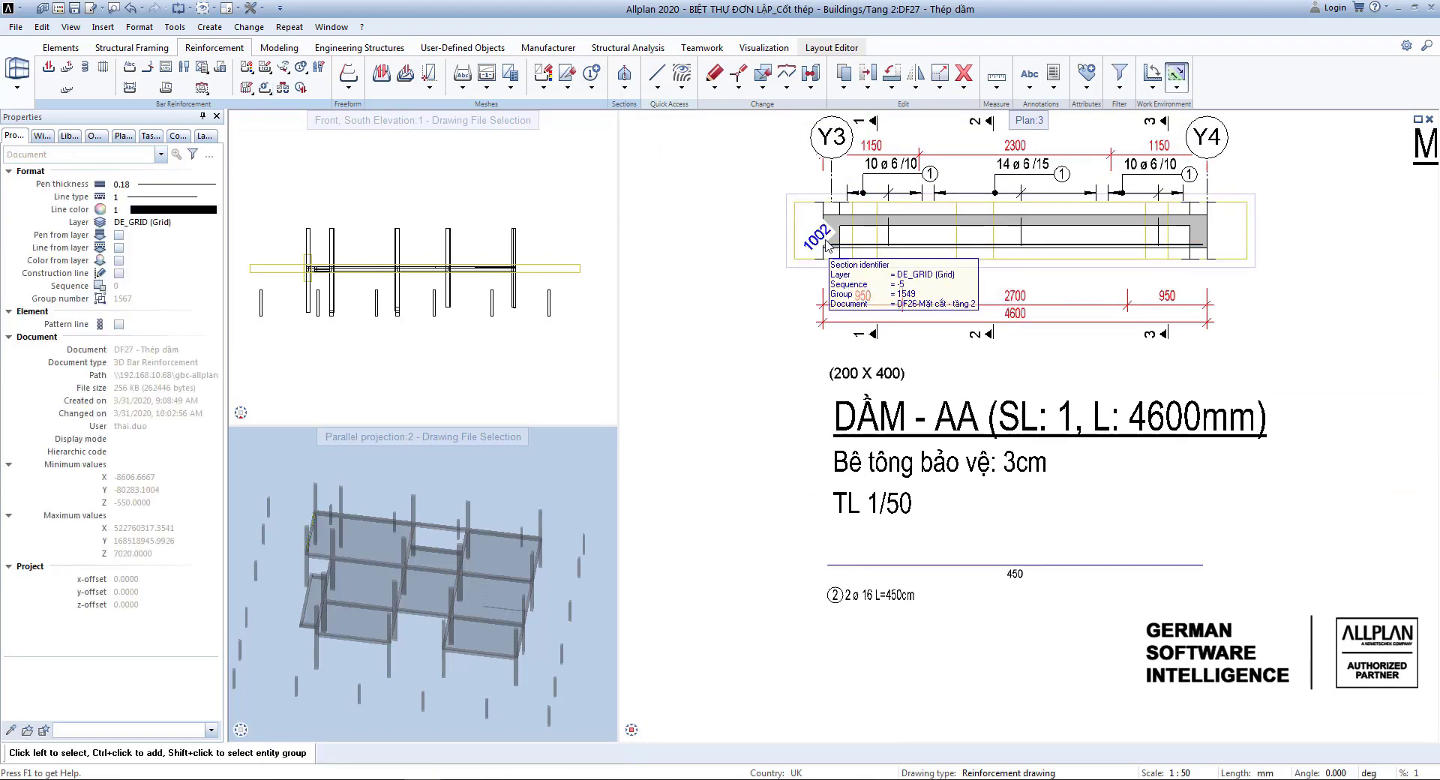
# Step: Measure the height available for an upturned bar end above the bottom bar at the beam's Y3 end
pyautogui.press('m')
pyautogui.doubleClick(782, 268)
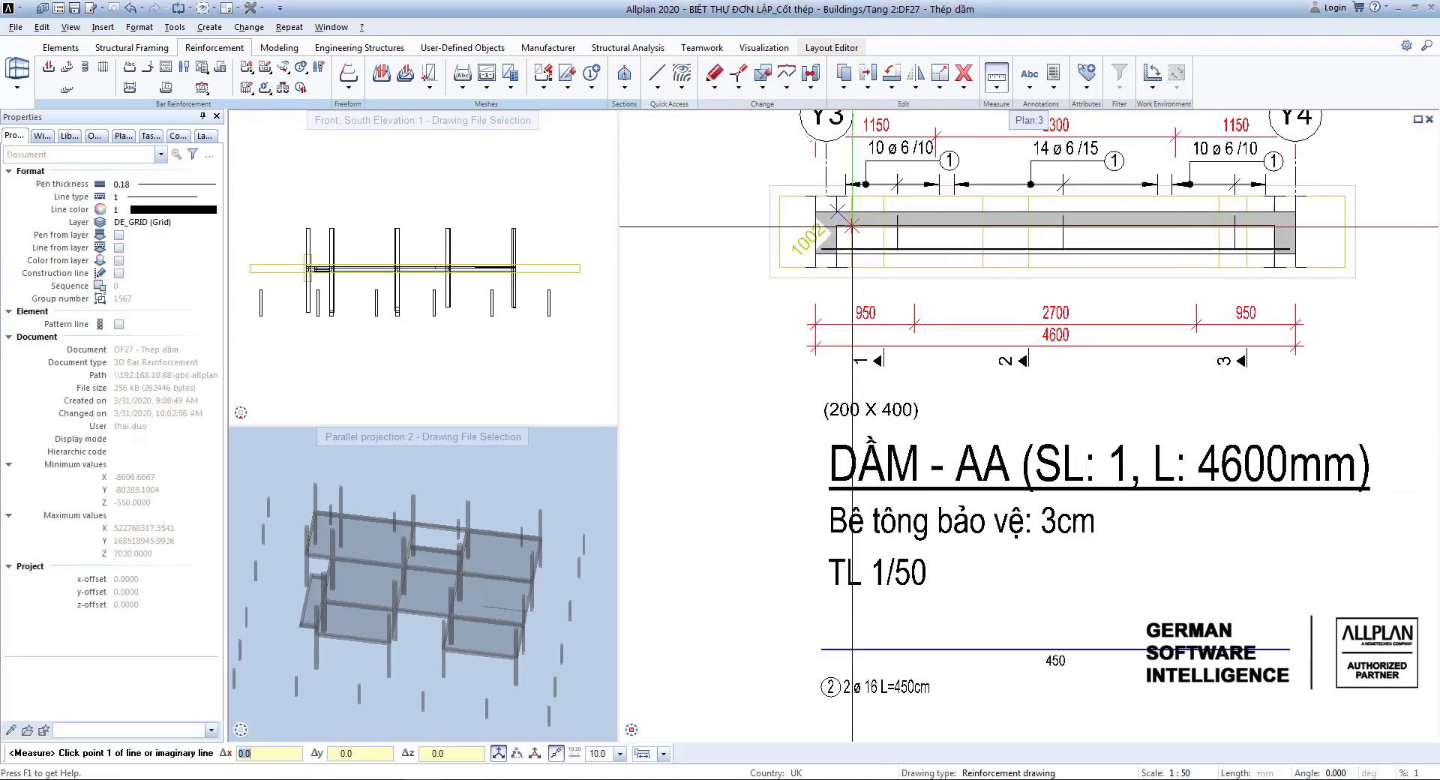
pyautogui.scroll(5, 851, 222)
pyautogui.click(755, 216)
pyautogui.scroll(2, 758, 209)
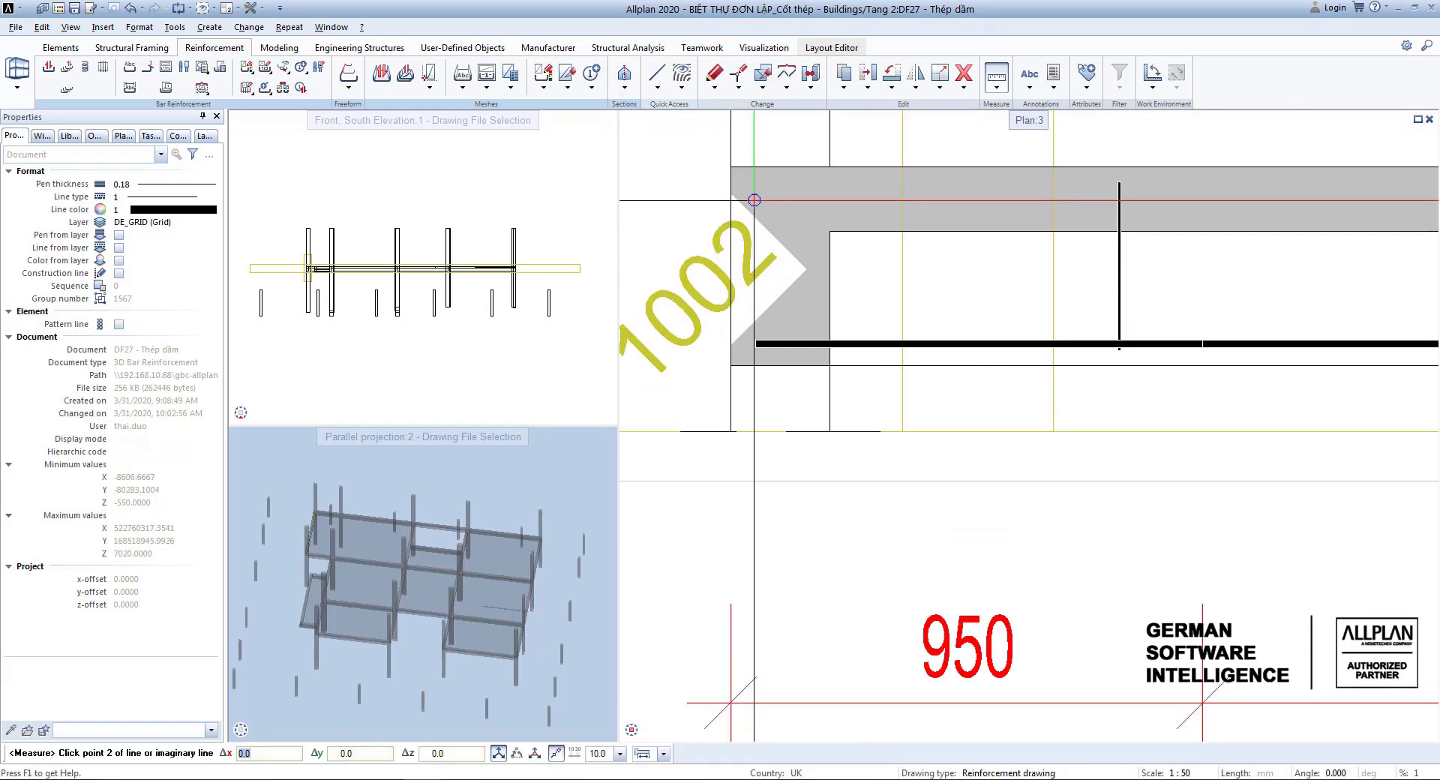
pyautogui.click(756, 209)
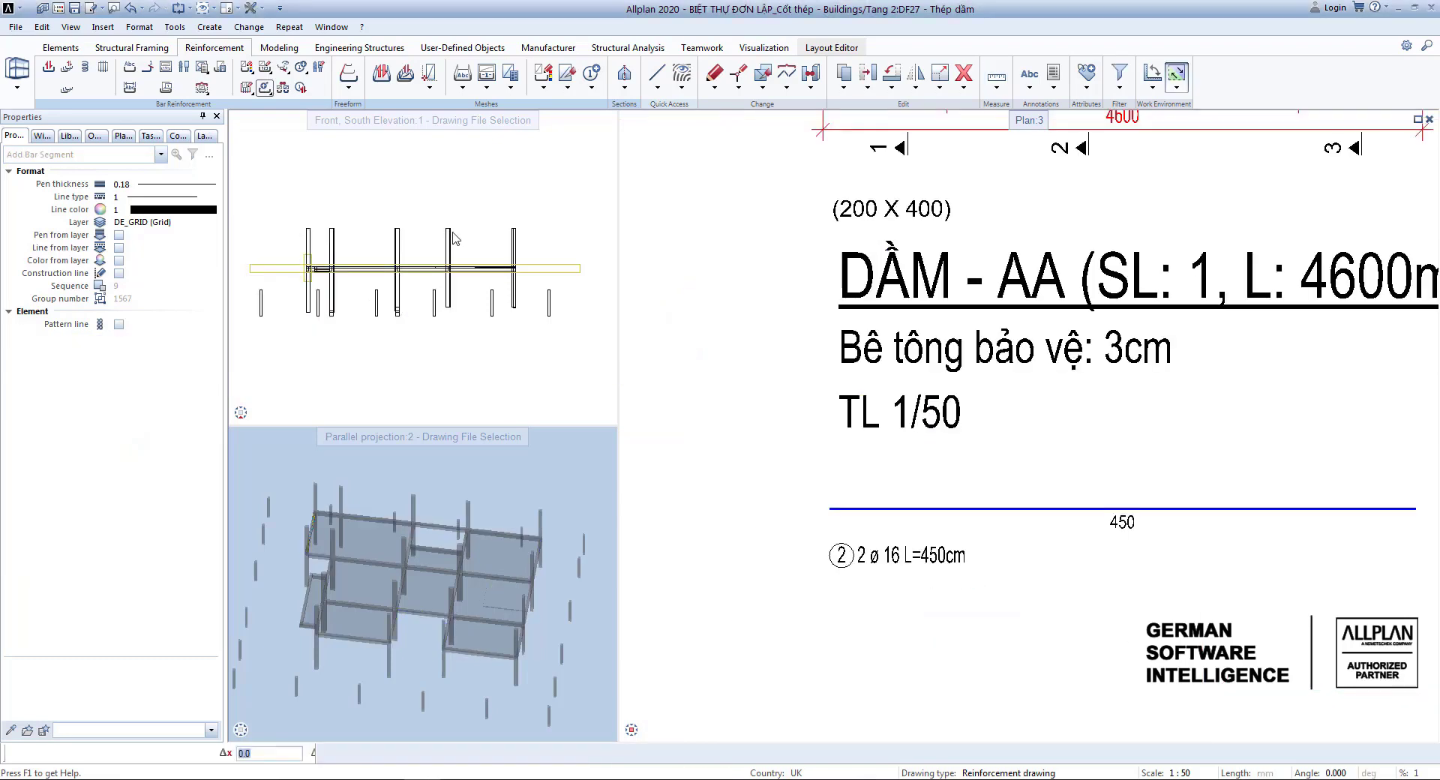
# Step: Add a vertical 250 mm bar segment upward from the Y3 end of the mark 2 bar schema
pyautogui.click(827, 507)
pyautogui.scroll(2, 820, 500)
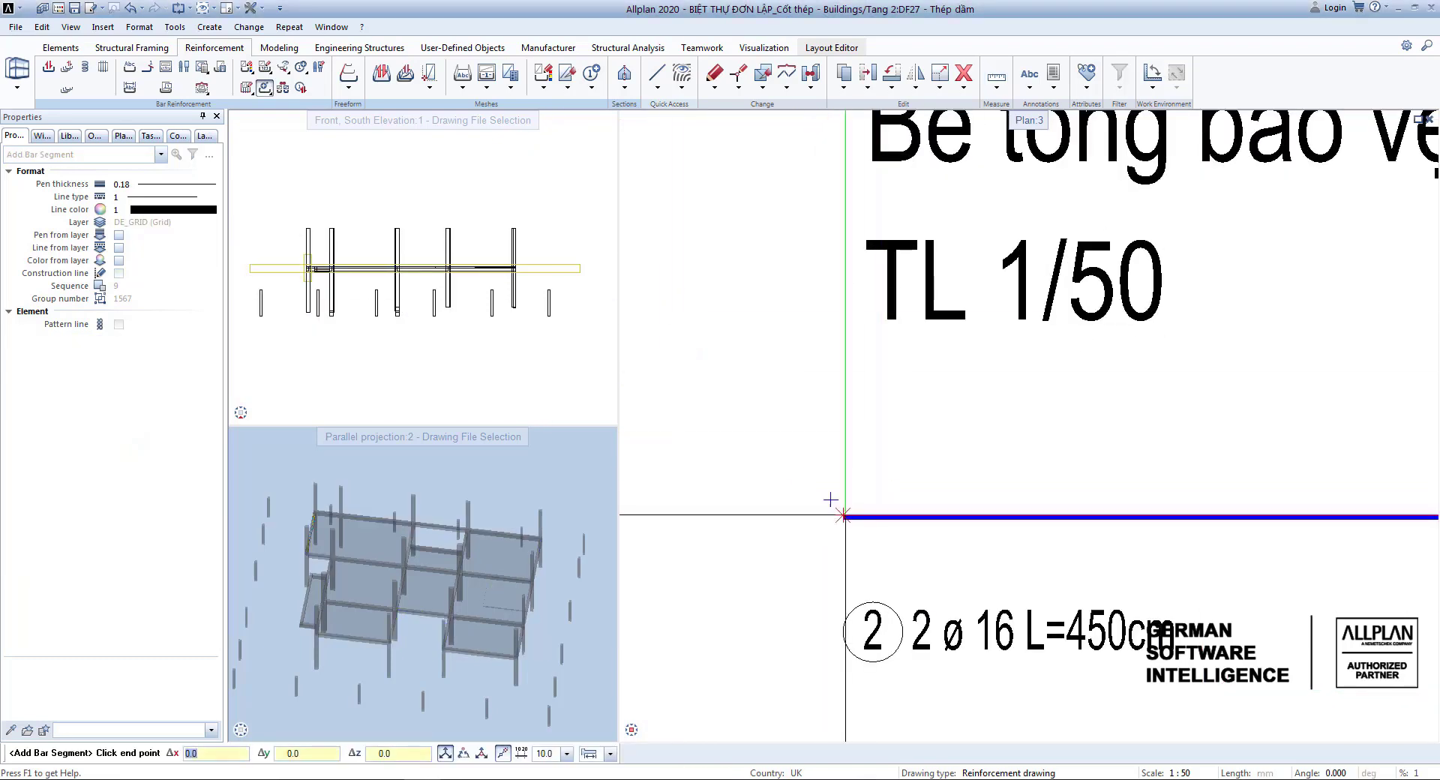
pyautogui.click(829, 499)
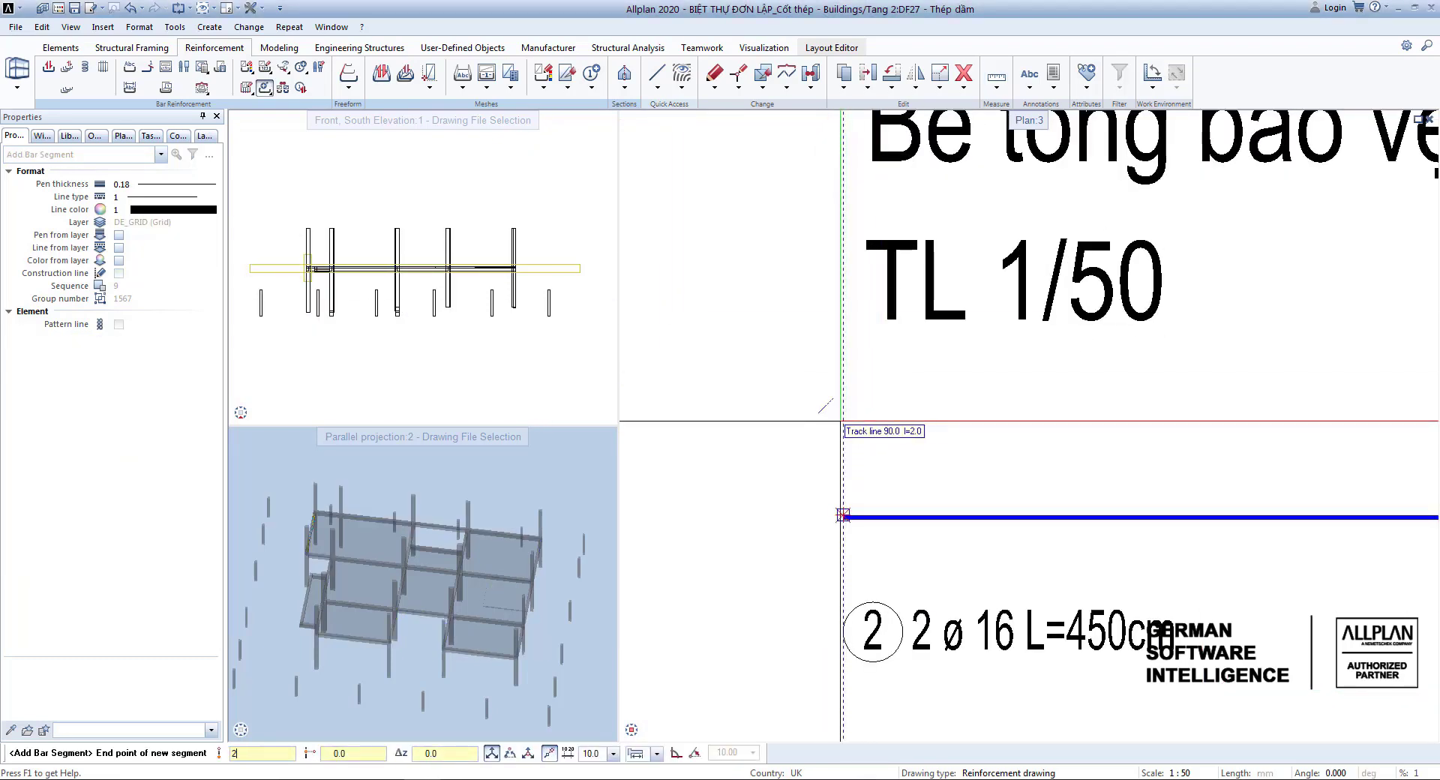
pyautogui.press('Return')
# Step: Add a matching vertical 250 mm bar segment upward from the Y4 end of the mark 2 bar schema
pyautogui.scroll(-3, 750, 337)
pyautogui.scroll(4, 721, 320)
pyautogui.scroll(-4, 721, 320)
pyautogui.scroll(6, 1102, 672)
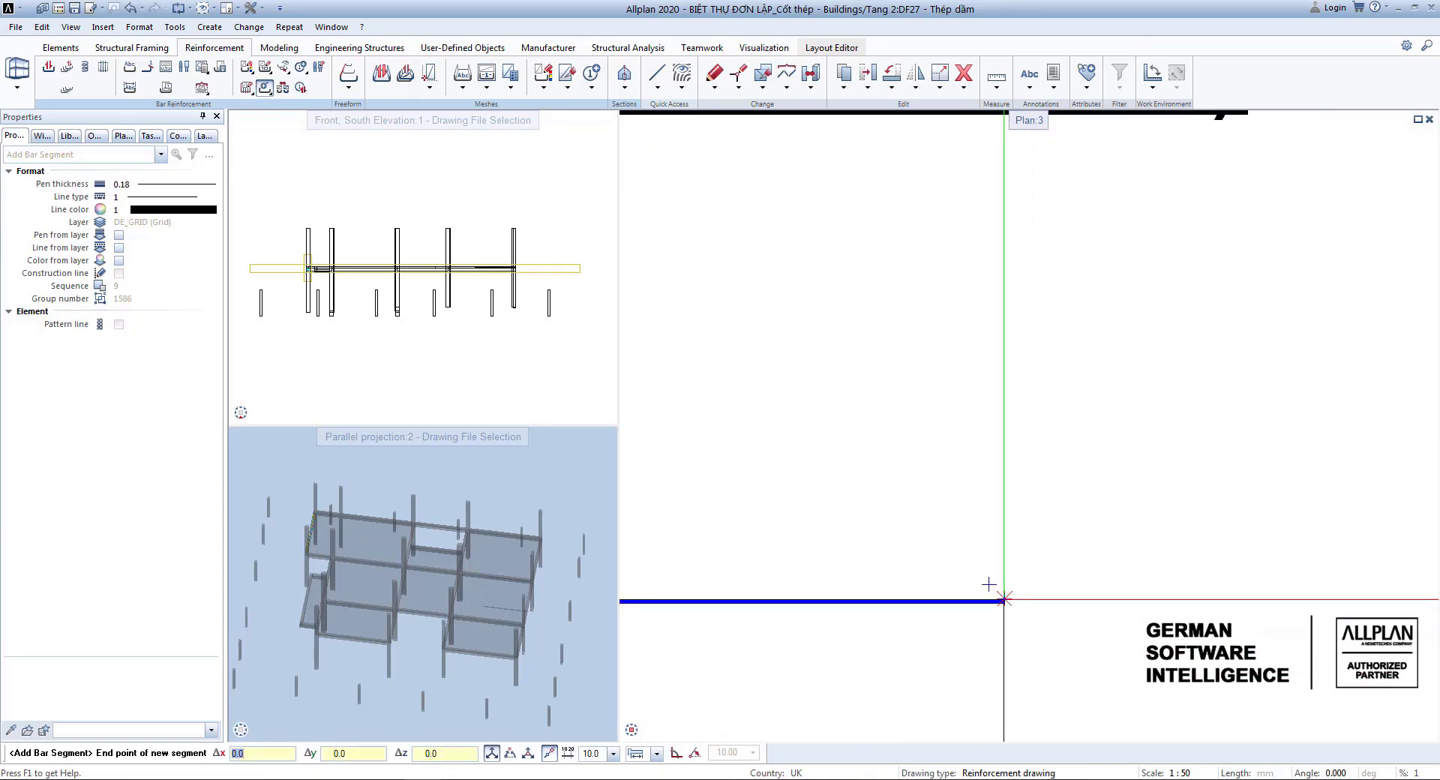
pyautogui.press('Escape')
pyautogui.click(266, 88)
pyautogui.click(1003, 598)
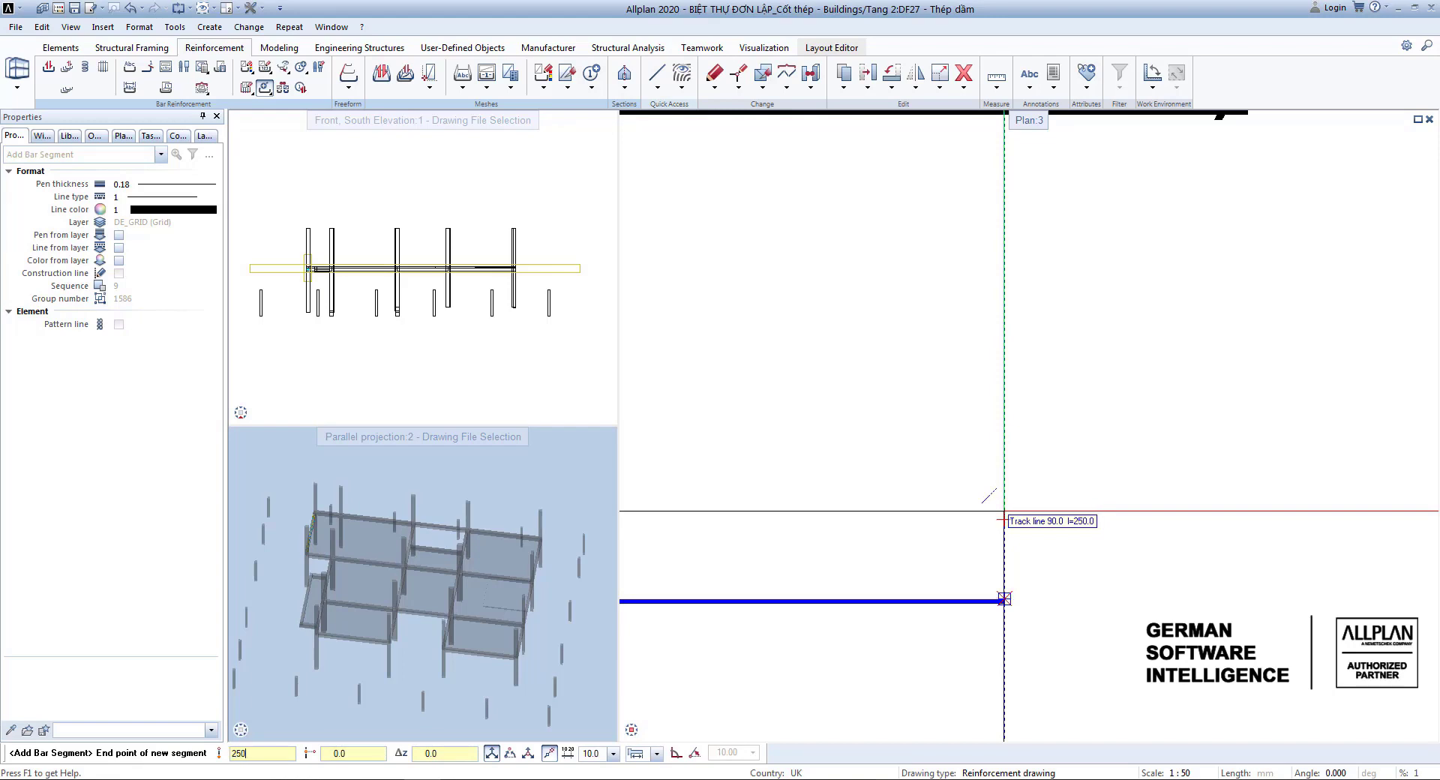
pyautogui.press('Return')
pyautogui.press('Escape')
pyautogui.scroll(-5, 1065, 555)
pyautogui.press('Escape')
# Step: Shorten both upturned legs of the mark 2 bar by stretching their top ends down 20 mm in the schema
pyautogui.scroll(4, 1125, 323)
pyautogui.scroll(-3, 1102, 363)
pyautogui.scroll(2, 765, 684)
pyautogui.moveTo(765, 684); pyautogui.dragTo(828, 611, button='middle')
pyautogui.press('s')
pyautogui.scroll(-1, 834, 606)
pyautogui.moveTo(686, 585); pyautogui.dragTo(1280, 617)
pyautogui.scroll(3, 797, 606)
pyautogui.moveTo(767, 635); pyautogui.dragTo(811, 676, button='middle')
pyautogui.scroll(-3, 811, 675)
pyautogui.scroll(5, 780, 660)
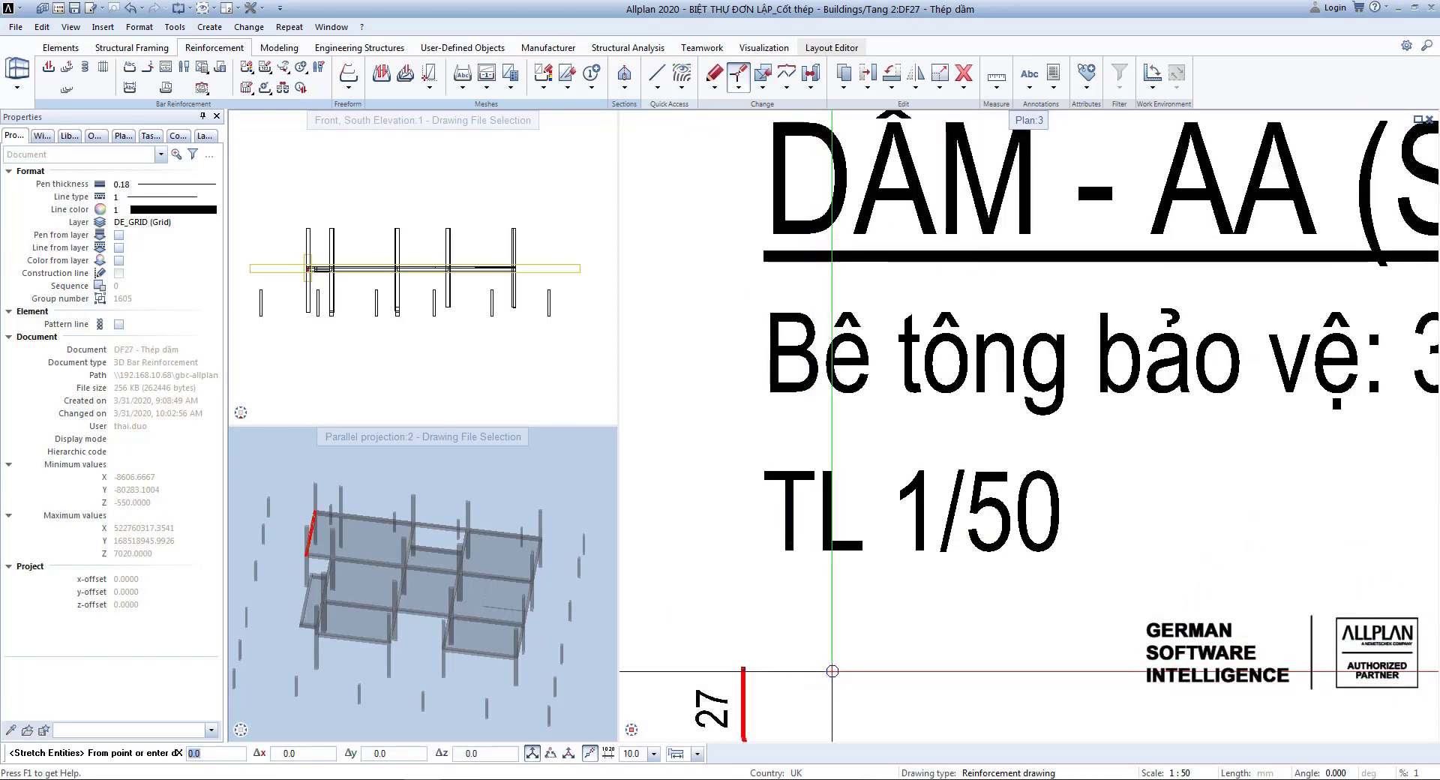
pyautogui.click(831, 671)
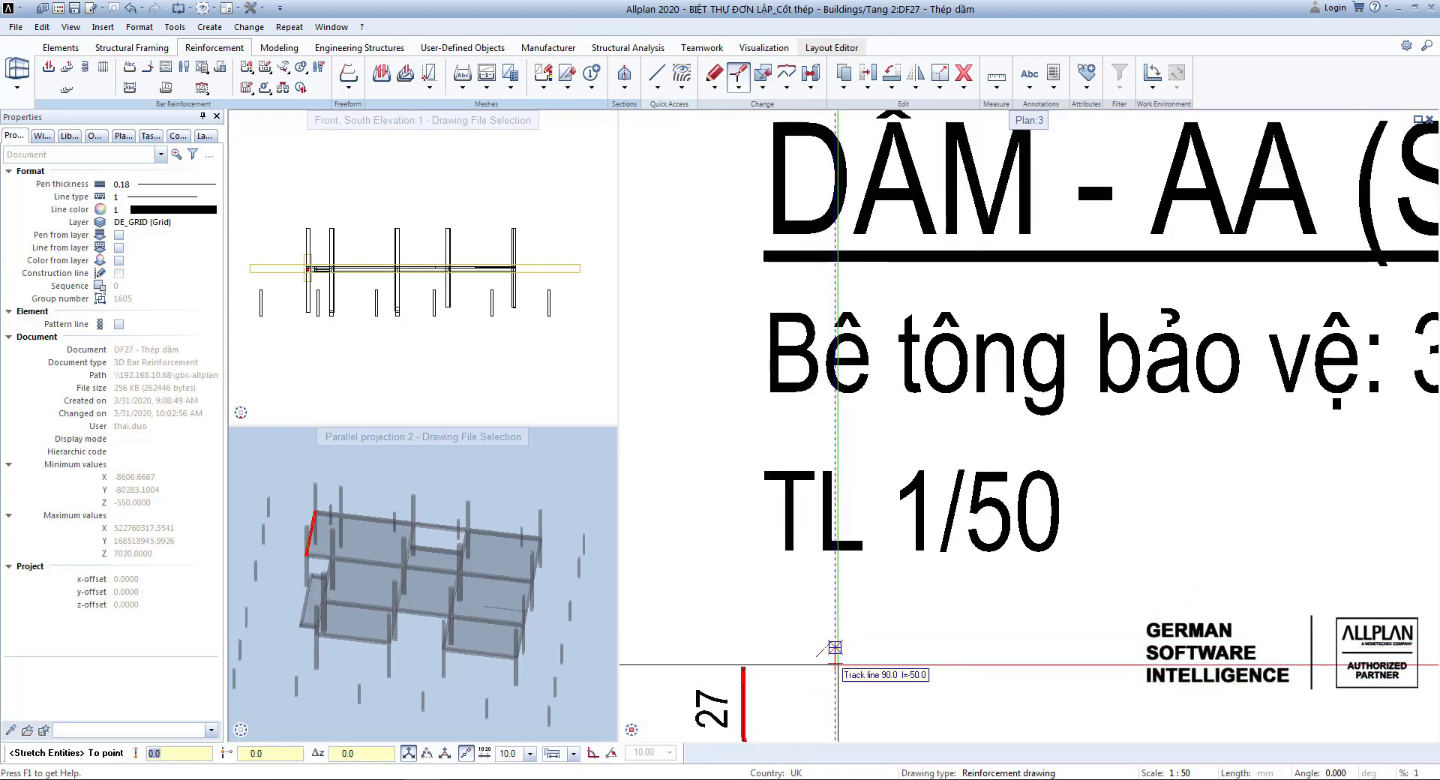
pyautogui.write('20')
pyautogui.press('Return')
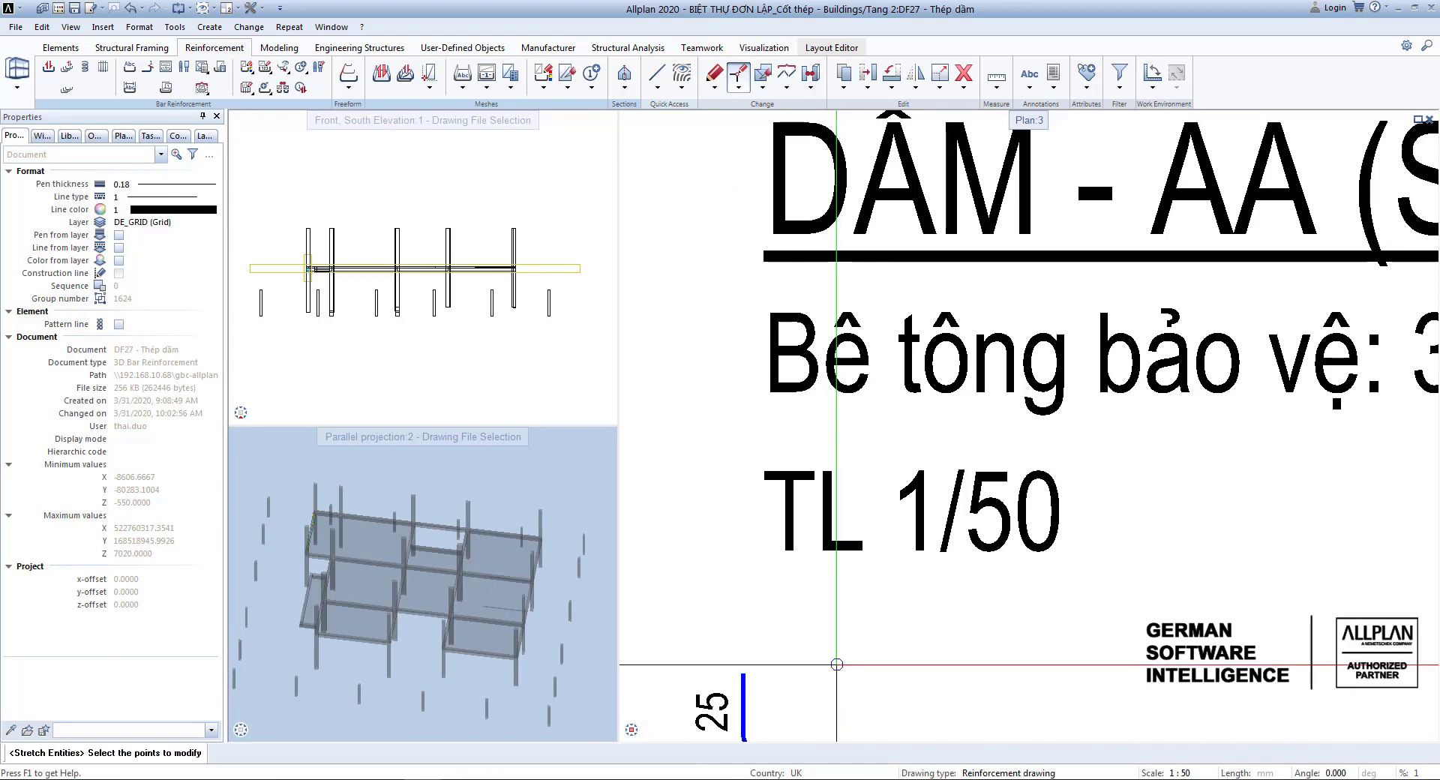
pyautogui.scroll(-4, 943, 684)
pyautogui.press('Escape')
pyautogui.scroll(5, 956, 217)
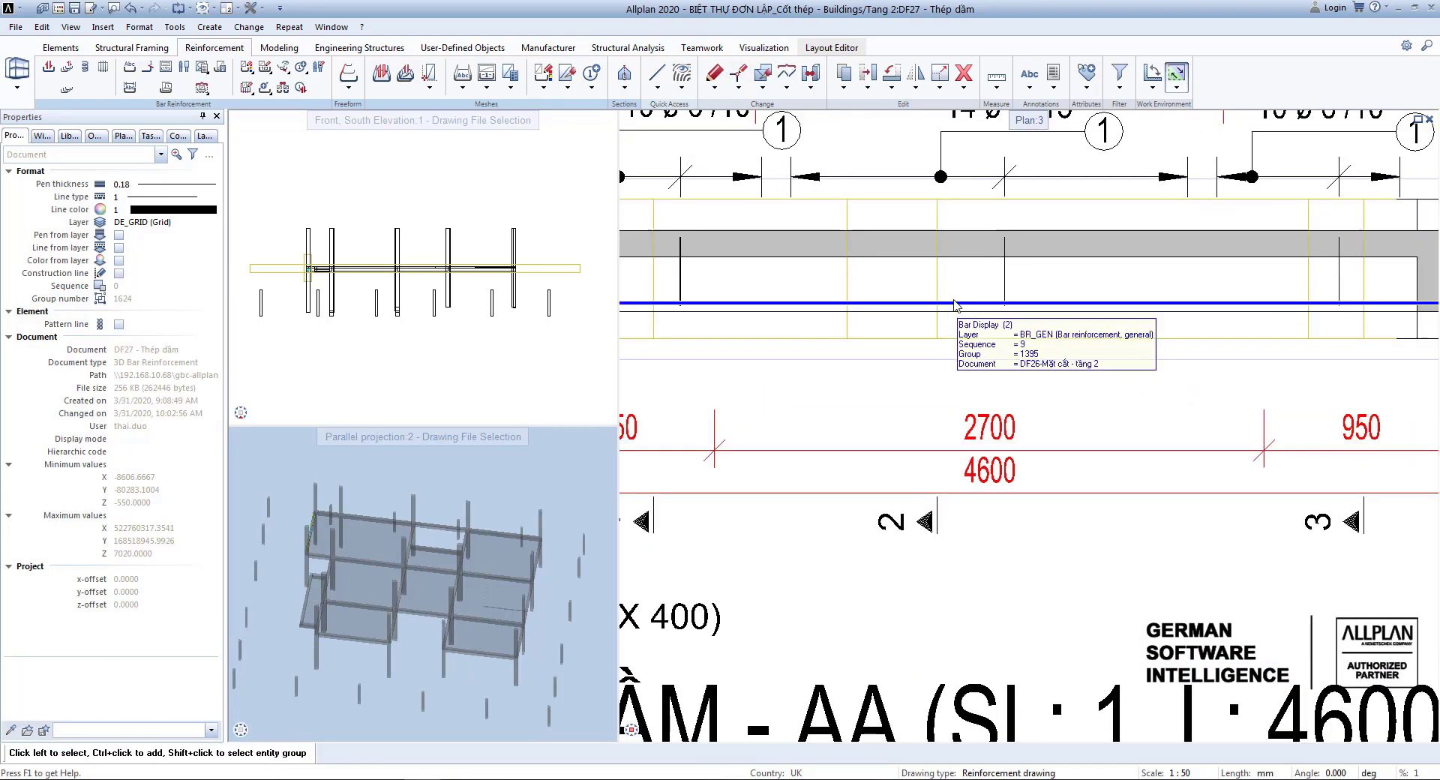
pyautogui.scroll(-3, 841, 305)
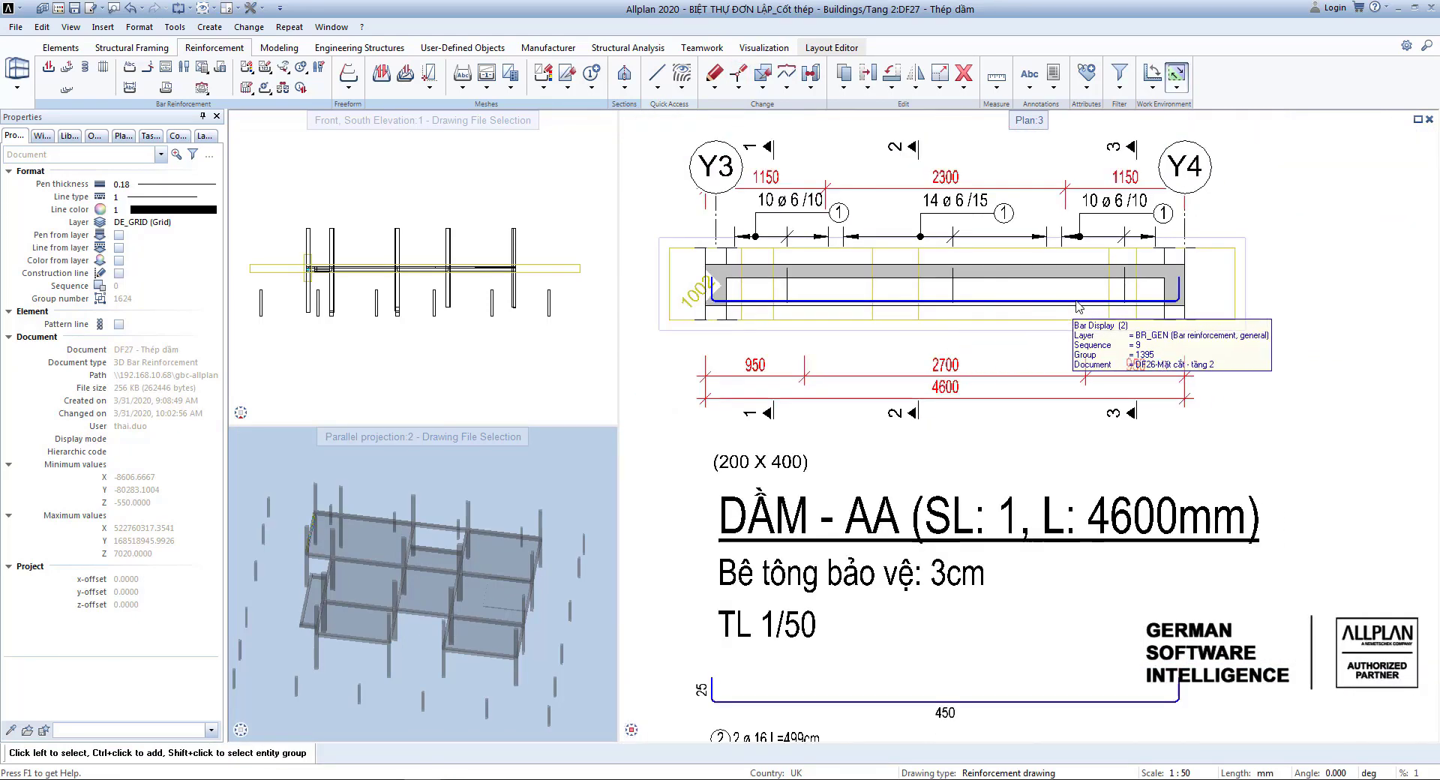
pyautogui.scroll(2, 891, 309)
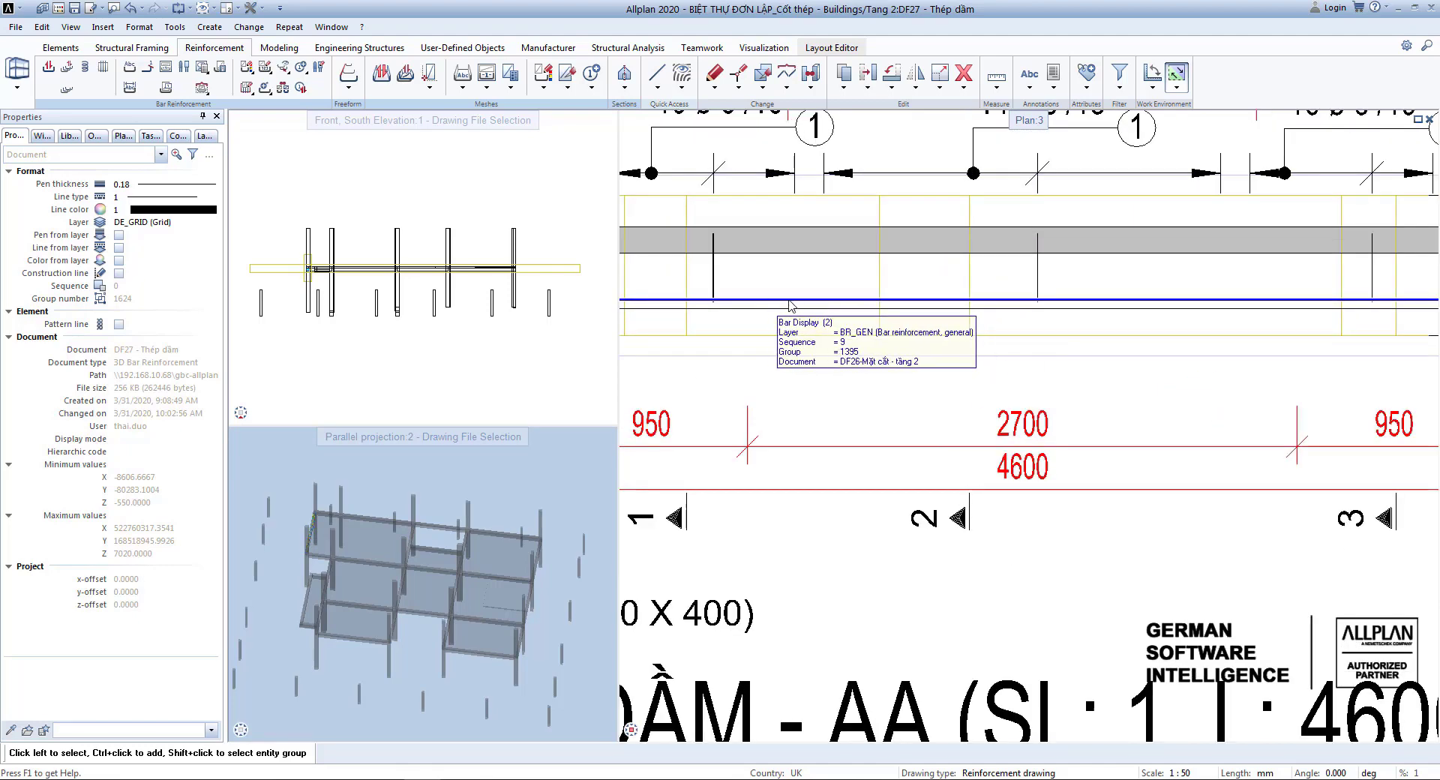
pyautogui.scroll(-1, 1137, 326)
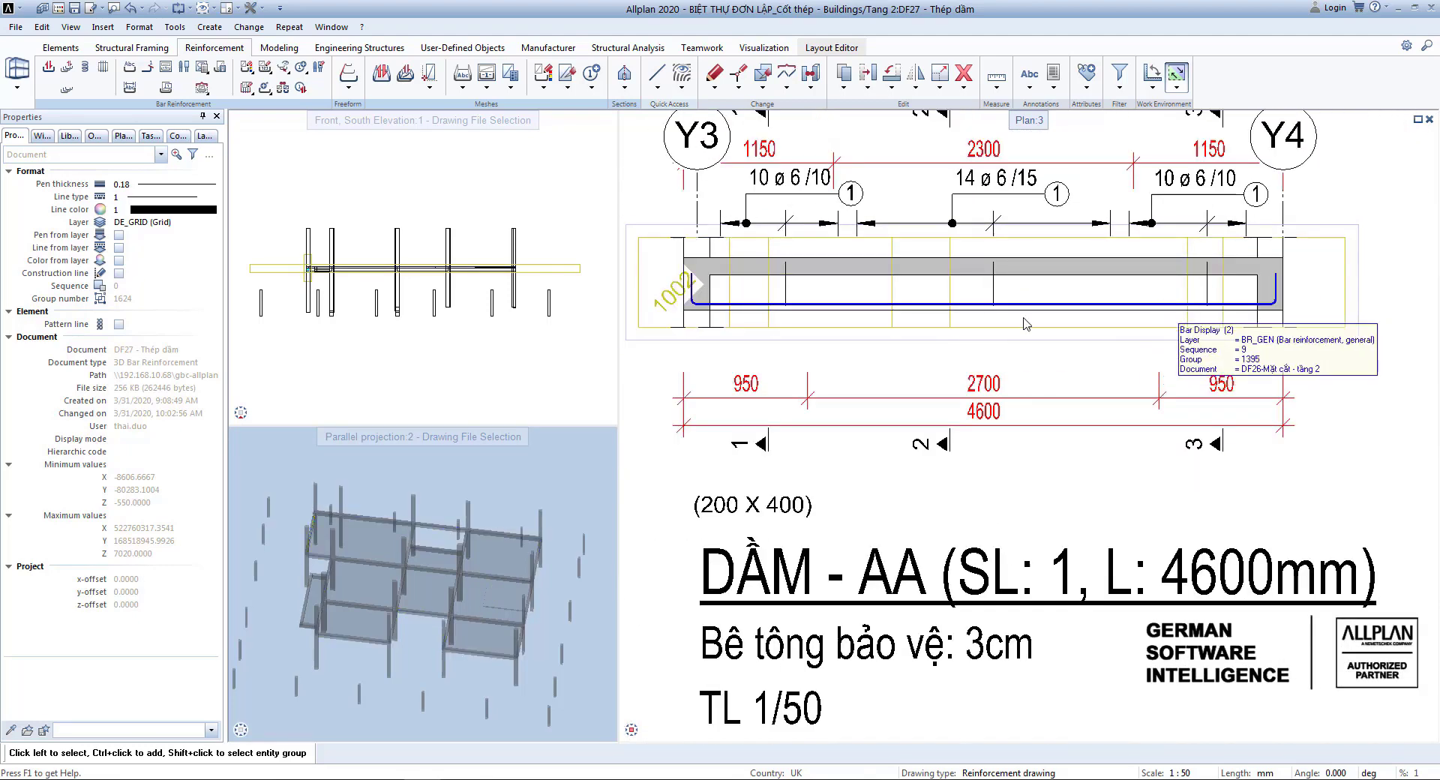
pyautogui.moveTo(932, 337); pyautogui.dragTo(917, 352, button='middle')
pyautogui.scroll(1, 222, 105)
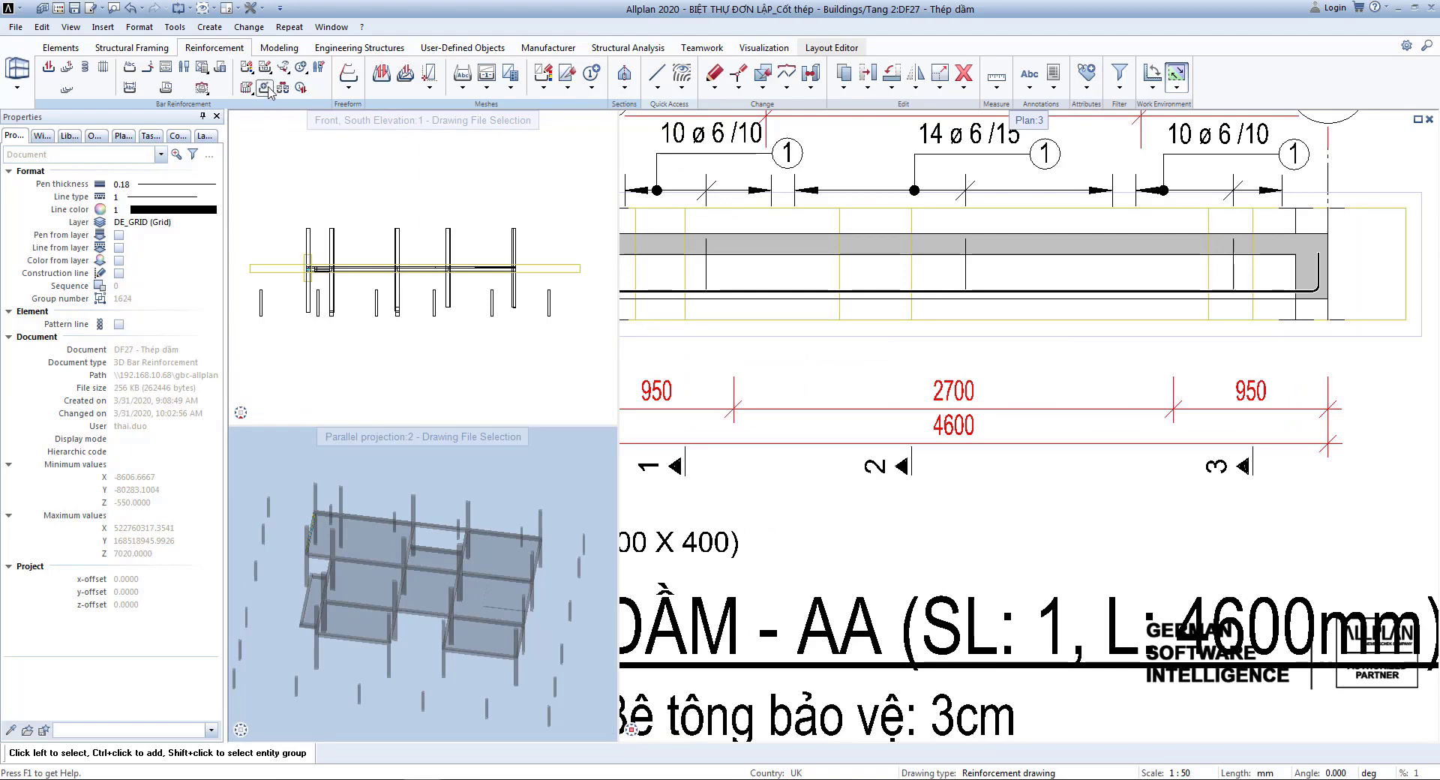
# Step: Place bar-end marks at both ends of the additional midspan bar, filtering the bar selection to mark number 3
pyautogui.click(152, 72)
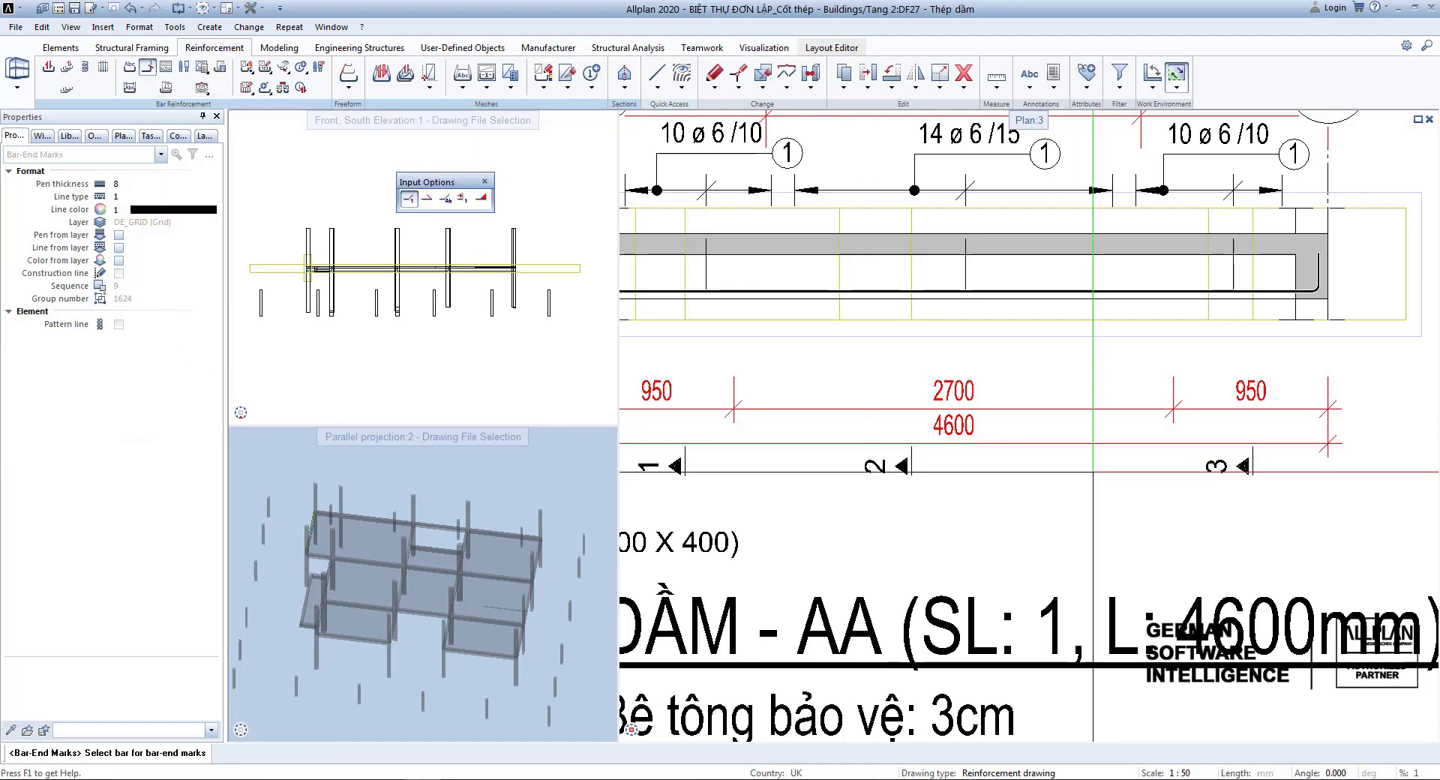
pyautogui.moveTo(898, 315); pyautogui.dragTo(907, 361, button='middle')
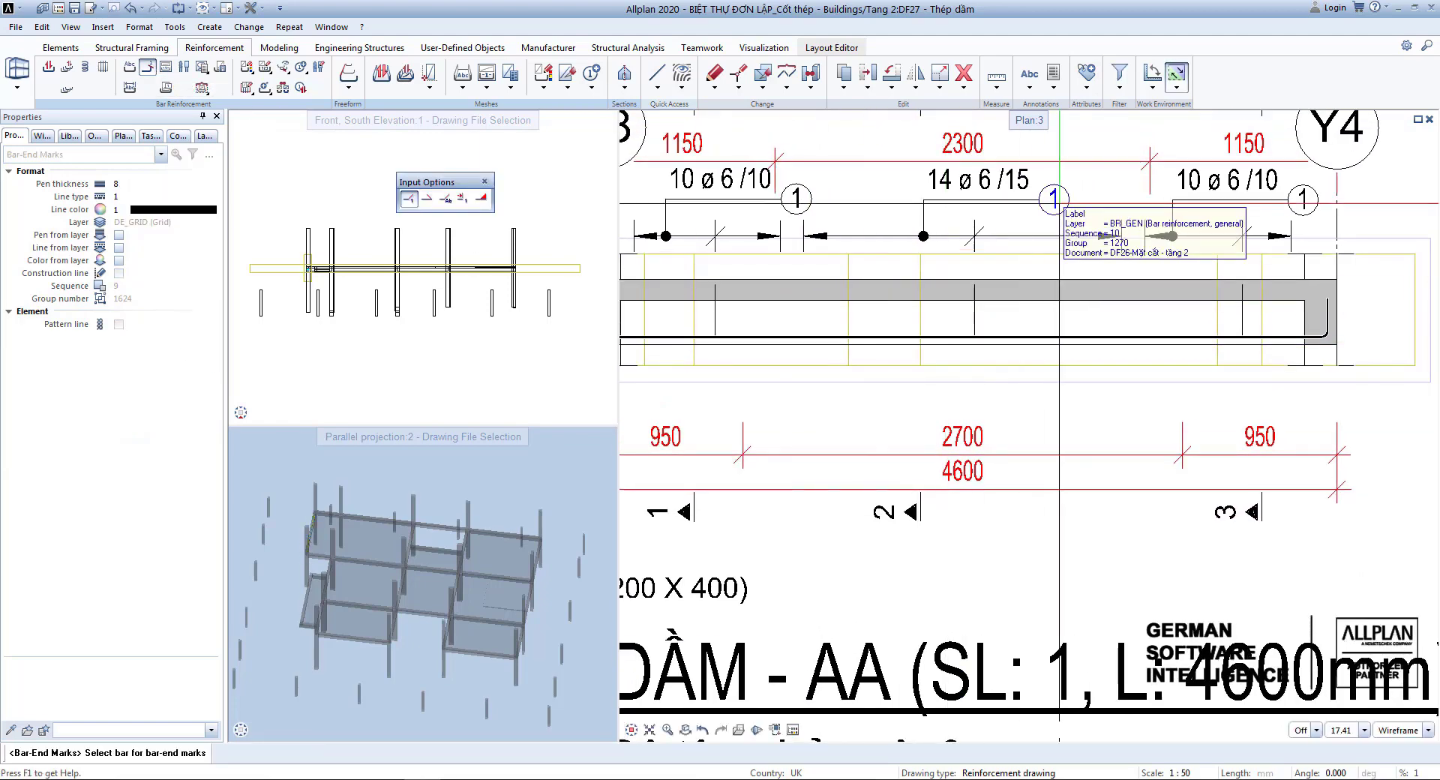
pyautogui.scroll(5, 997, 341)
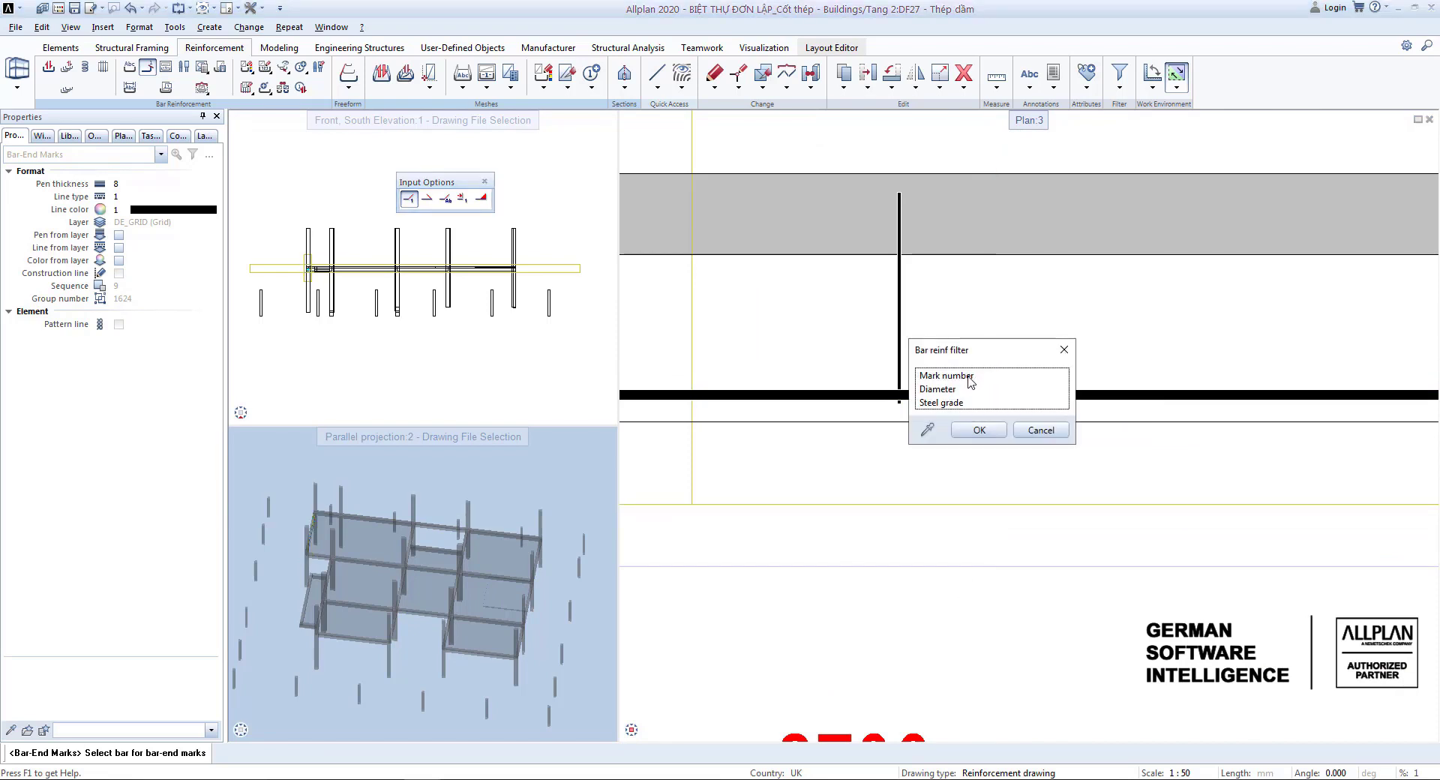
pyautogui.doubleClick(967, 376)
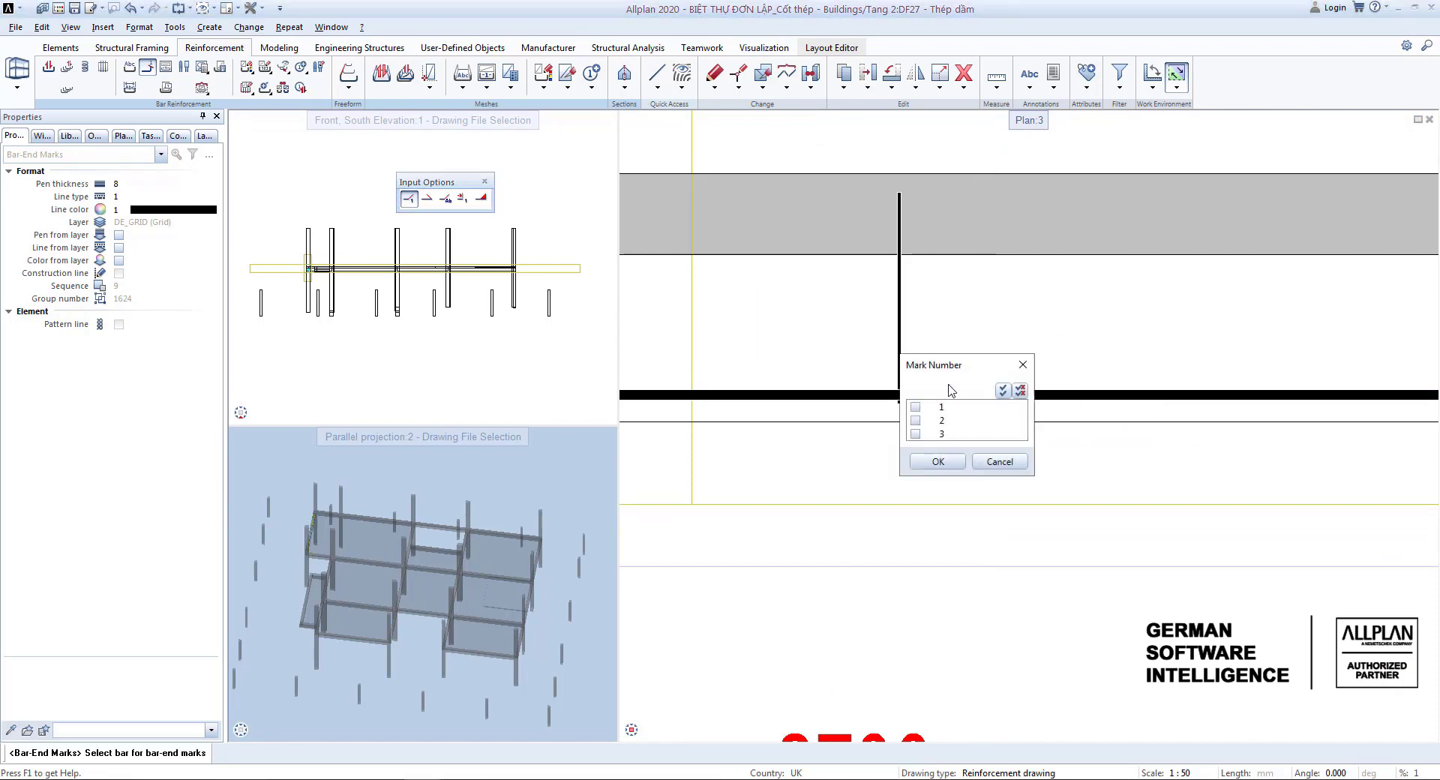
pyautogui.click(940, 462)
pyautogui.scroll(-2, 967, 402)
pyautogui.scroll(-2, 967, 404)
pyautogui.scroll(3, 883, 581)
pyautogui.moveTo(1129, 396); pyautogui.dragTo(1205, 389, button='middle')
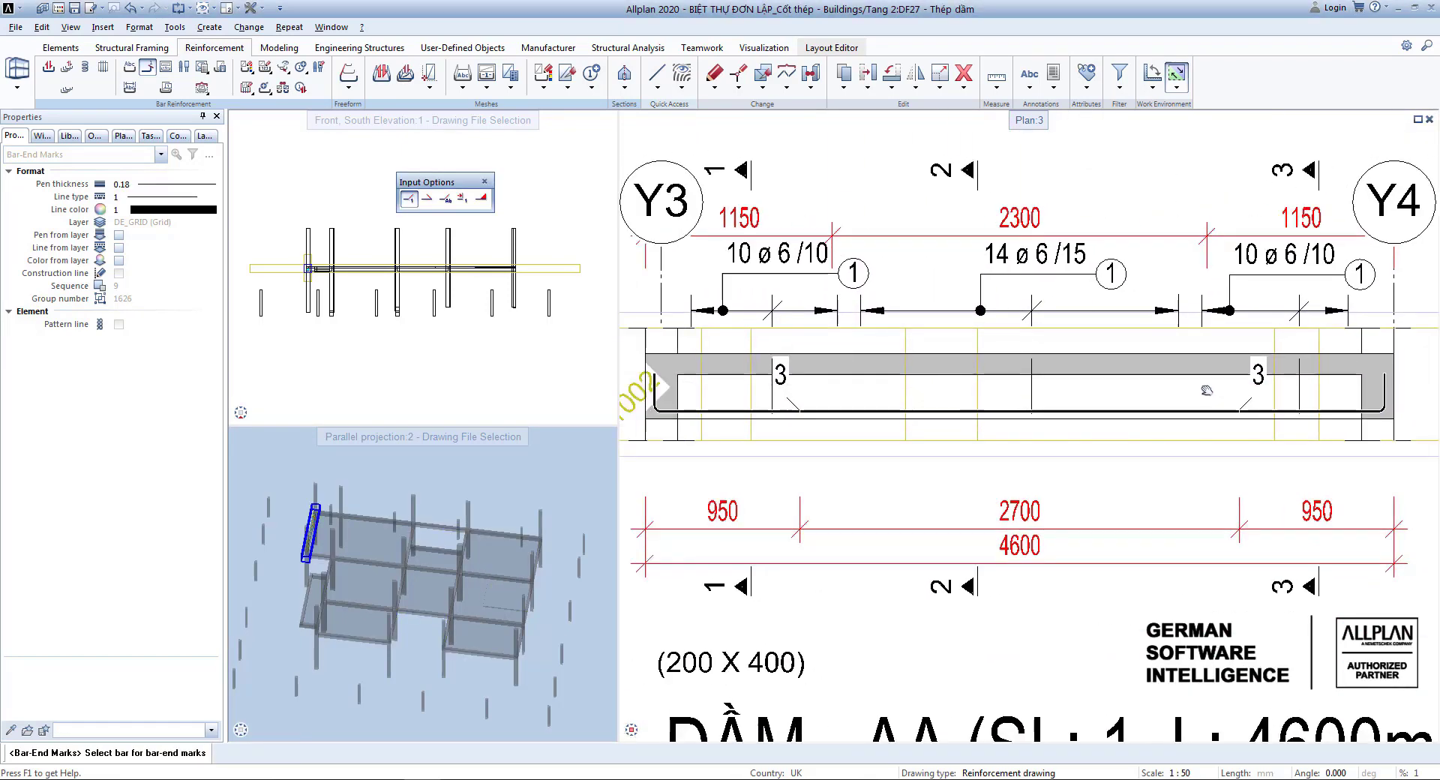
pyautogui.press('Escape')
# Step: Delete the two mark-number 3 labels beside the bar-end marks in the beam elevation
pyautogui.scroll(2, 792, 385)
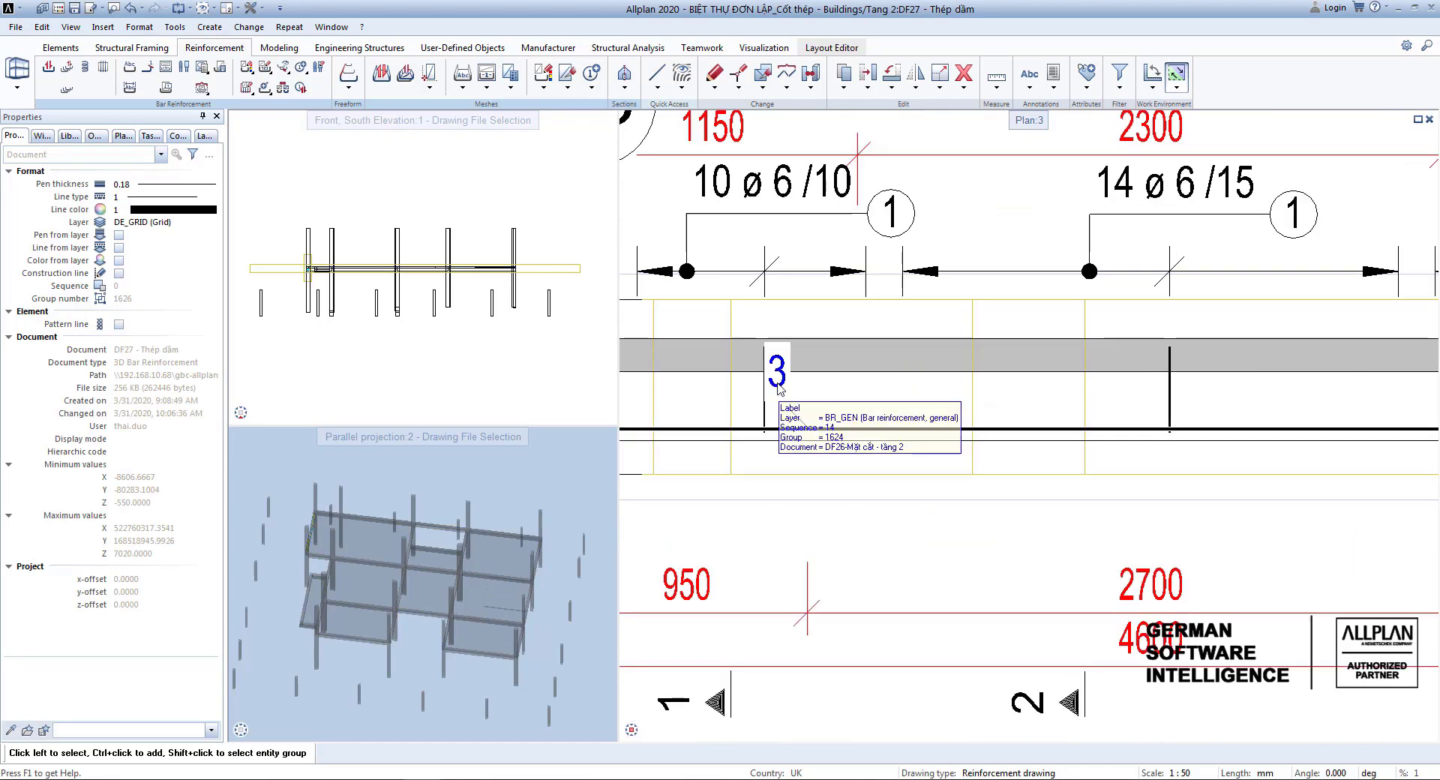
pyautogui.click(780, 388)
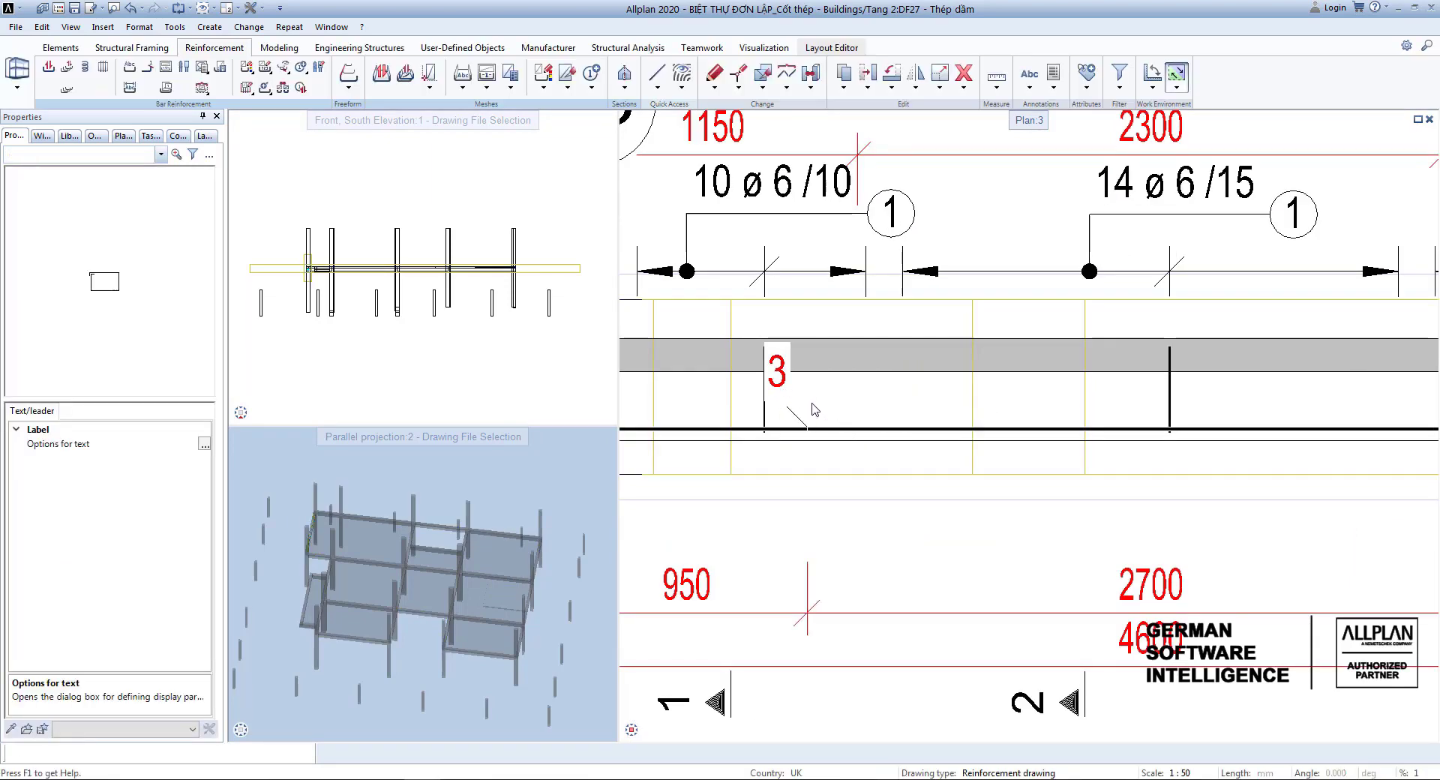
pyautogui.scroll(2, 816, 405)
pyautogui.press('Delete')
pyautogui.scroll(-3, 812, 402)
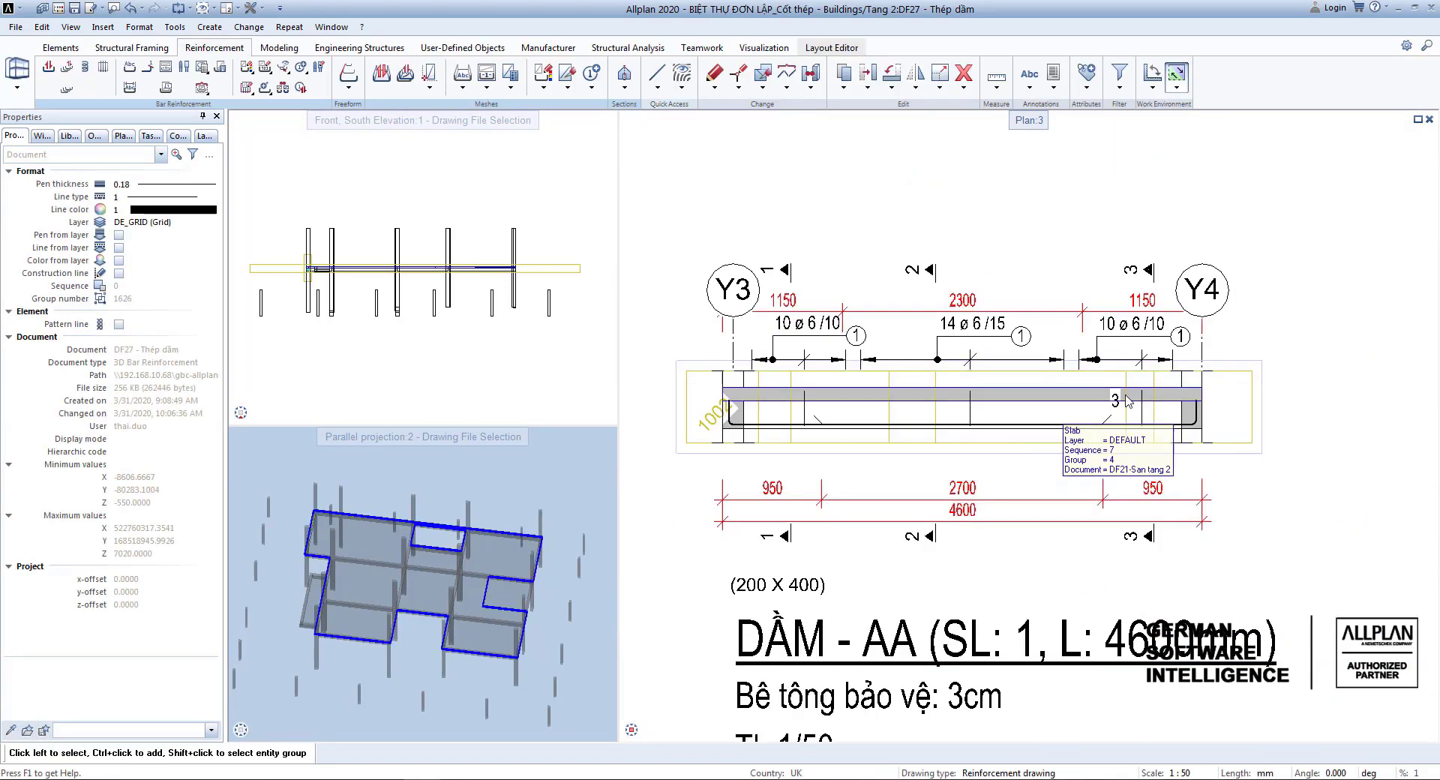
pyautogui.scroll(3, 1131, 392)
pyautogui.click(1001, 443)
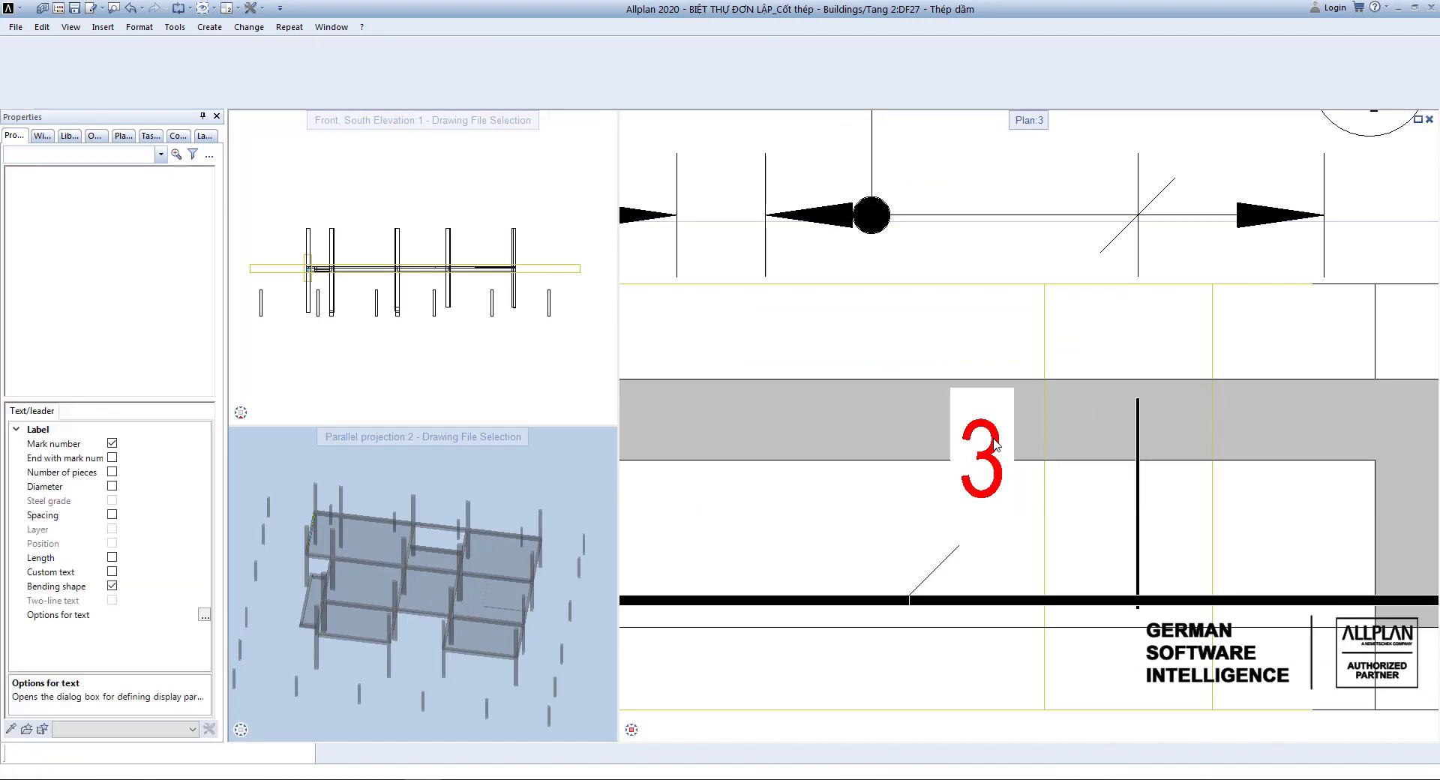
pyautogui.press('Escape')
pyautogui.scroll(-2, 1001, 442)
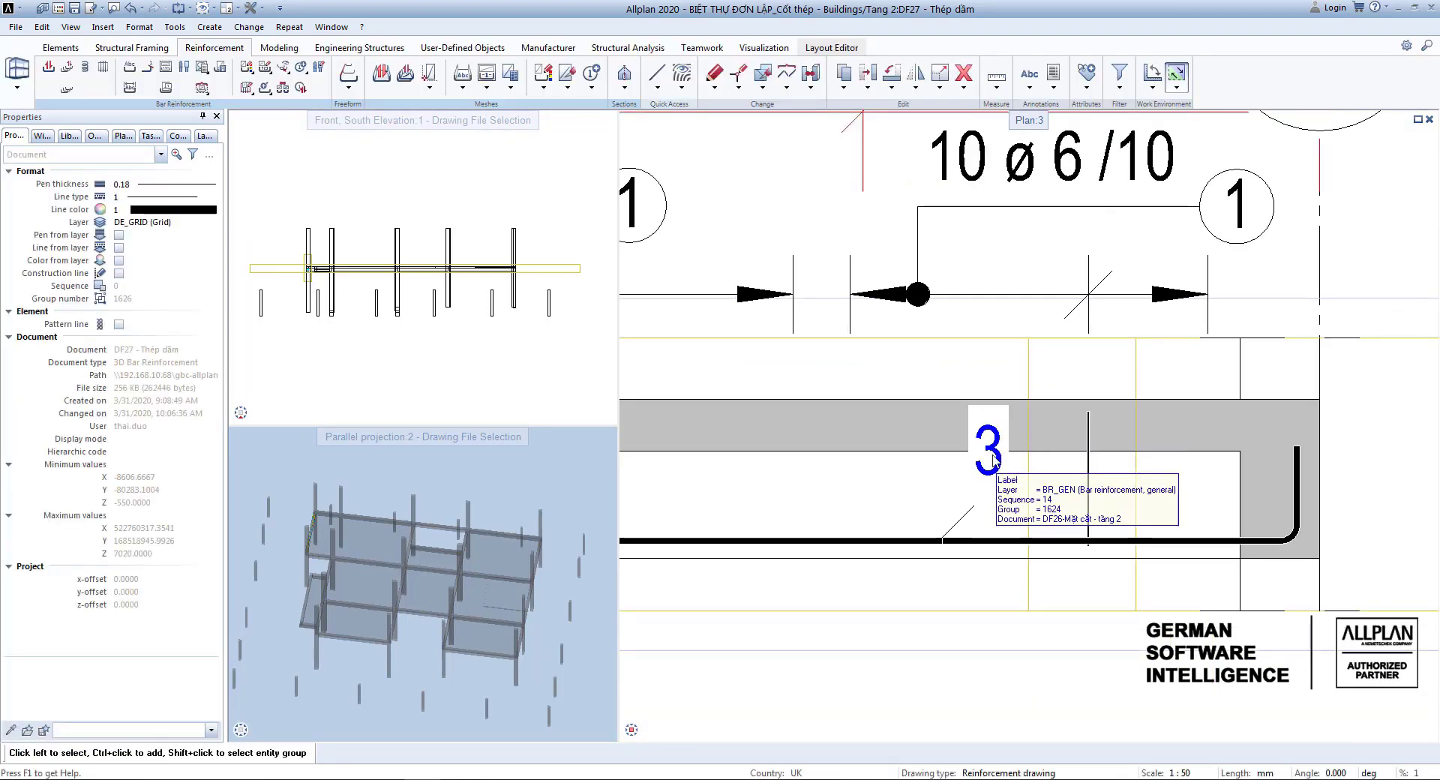
pyautogui.scroll(2, 997, 446)
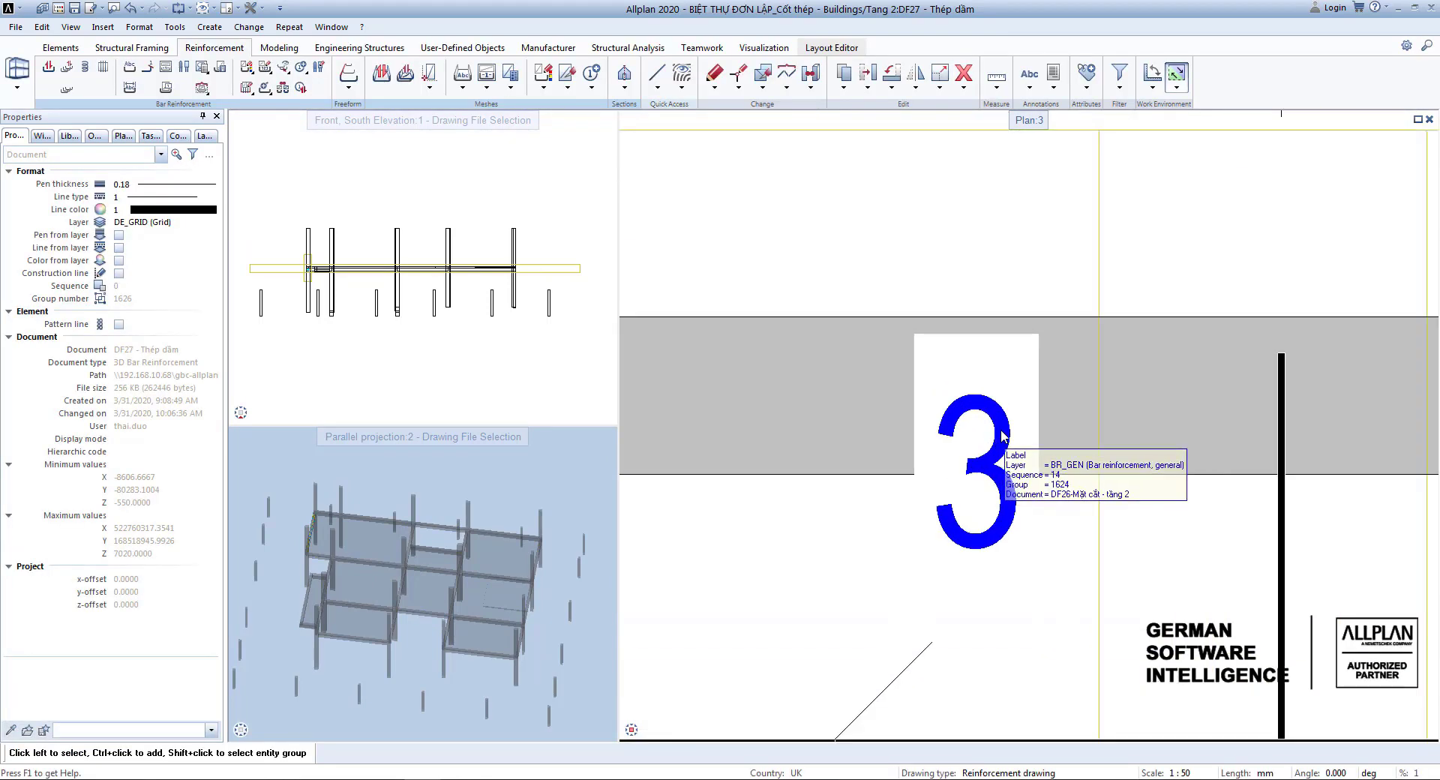
pyautogui.click(1002, 443)
pyautogui.press('Delete')
pyautogui.scroll(-9, 1056, 456)
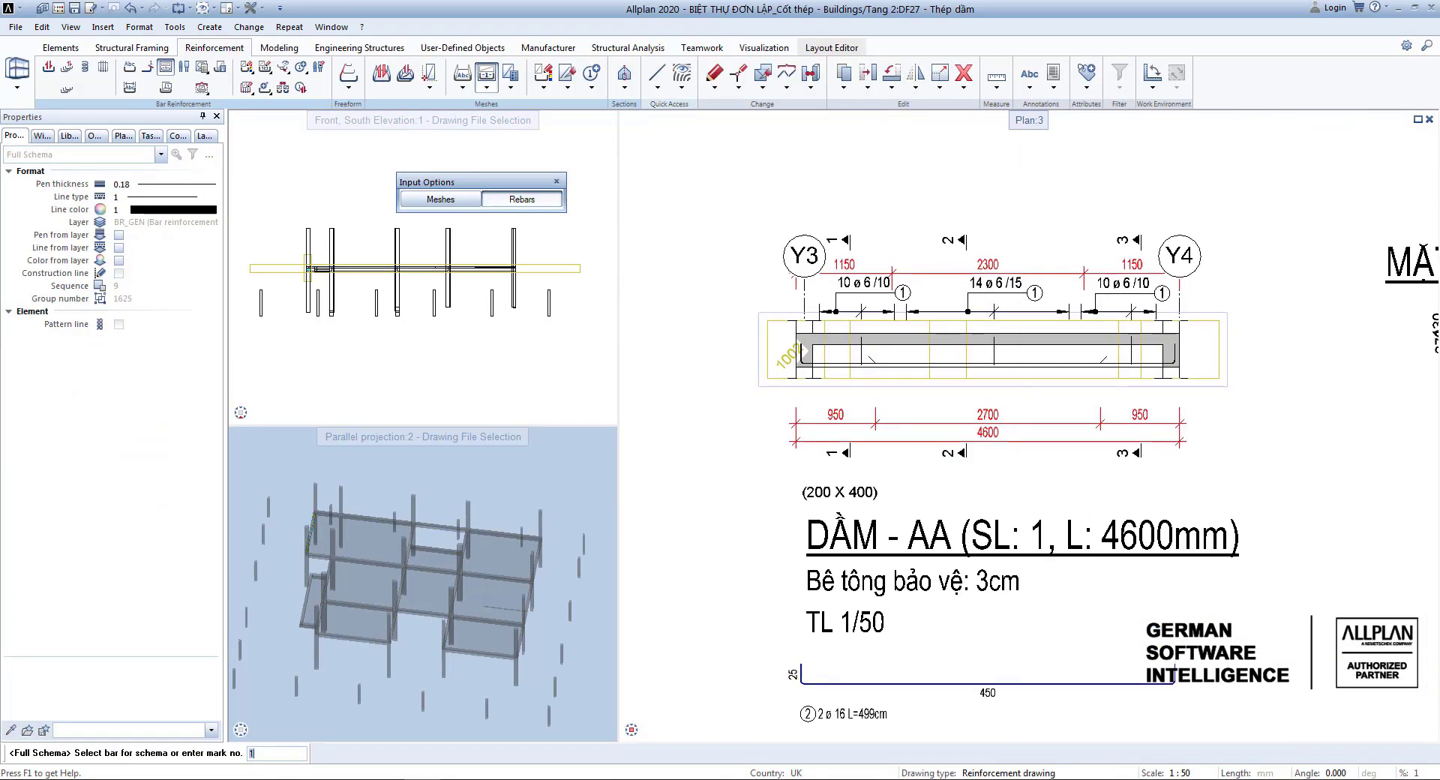
# Step: Start a bar label for the bottom bars and set its text to show the number of pieces and hide the spacing
pyautogui.scroll(1, 1093, 398)
pyautogui.moveTo(1181, 362); pyautogui.dragTo(1147, 382, button='middle')
pyautogui.scroll(-3, 1148, 383)
pyautogui.scroll(5, 997, 360)
pyautogui.press('Escape')
pyautogui.rightClick(997, 360)
pyautogui.rightClick(998, 360)
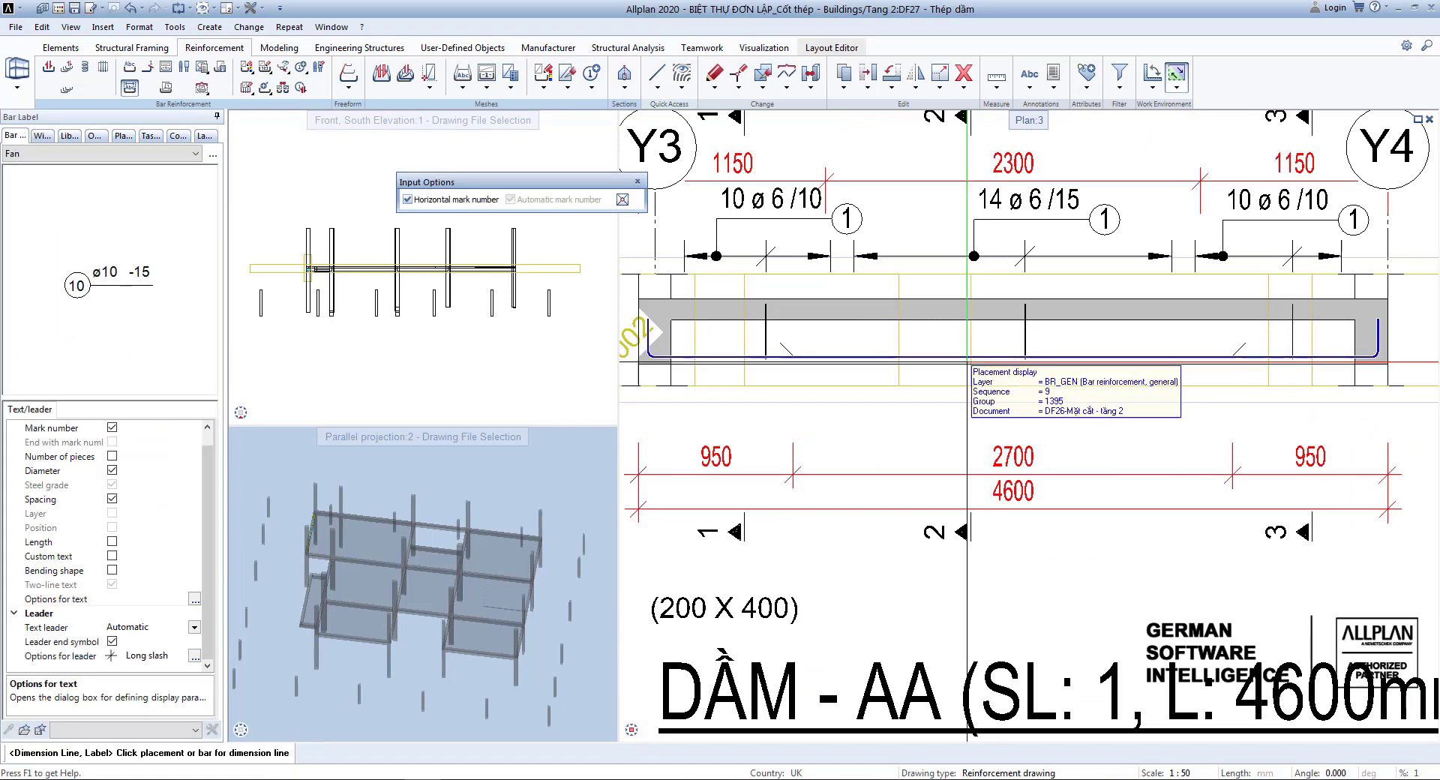
pyautogui.moveTo(977, 397); pyautogui.dragTo(977, 399)
pyautogui.click(112, 455)
pyautogui.click(112, 498)
# Step: Label the mark 3 (1 ø 16) and mark 2 (2 ø 16) bottom bars below the beam elevation
pyautogui.moveTo(1076, 420); pyautogui.dragTo(734, 336, button='middle')
pyautogui.click(1010, 422)
pyautogui.click(828, 357)
pyautogui.click(866, 422)
pyautogui.scroll(-4, 929, 442)
pyautogui.scroll(4, 900, 443)
pyautogui.scroll(-4, 965, 450)
# Step: Set the reference scale to 1:20 and label the 2 ø 16 mark 2 bottom bars in section 1-1 without a leader end symbol
pyautogui.click(1178, 772)
pyautogui.click(1245, 620)
pyautogui.scroll(5, 1157, 283)
pyautogui.click(967, 325)
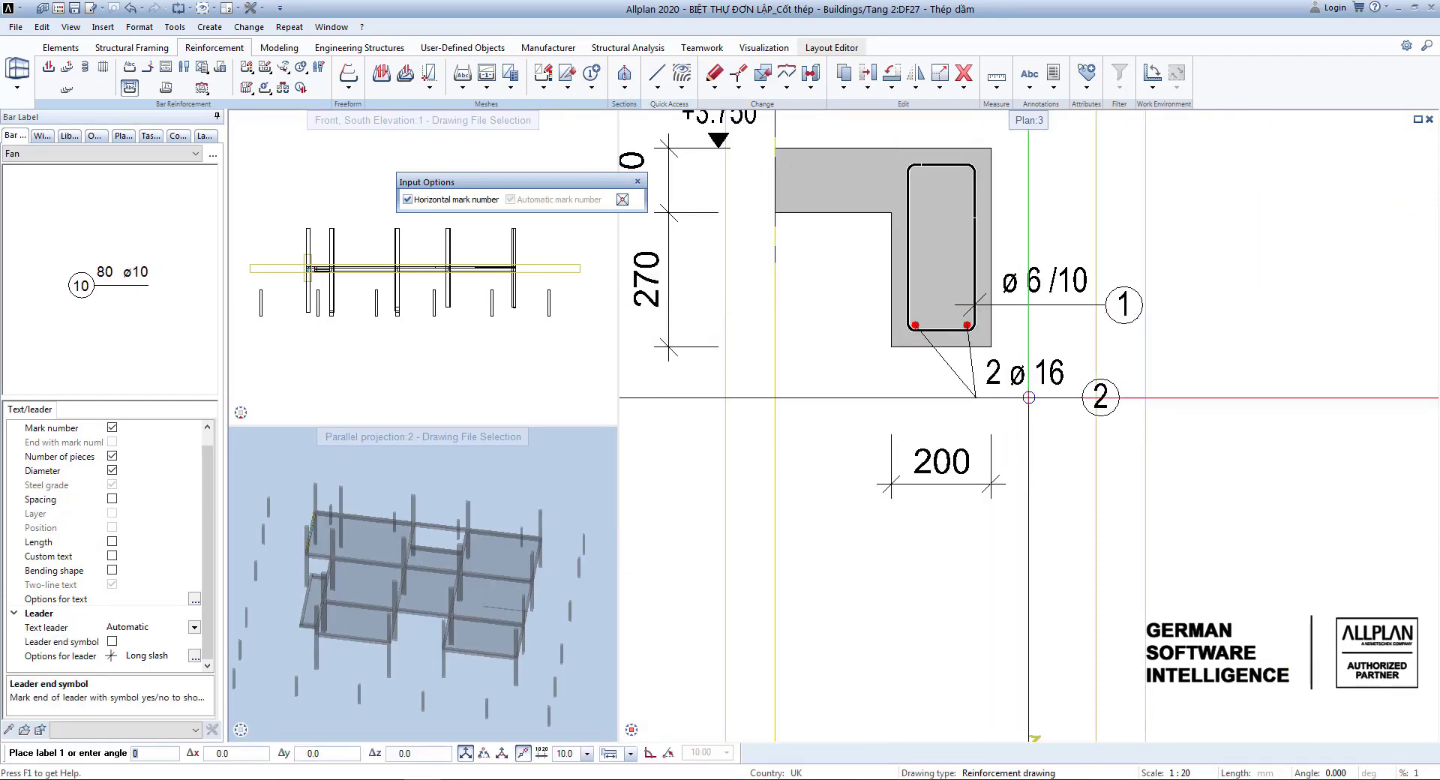
pyautogui.click(1028, 397)
pyautogui.scroll(-5, 825, 375)
# Step: Label the 1 ø 16 mark 3 bar and the 2 ø 16 mark 2 bars below section 2-2
pyautogui.scroll(5, 1199, 345)
pyautogui.click(957, 363)
pyautogui.click(865, 450)
pyautogui.click(989, 362)
pyautogui.click(1064, 443)
pyautogui.scroll(-5, 822, 372)
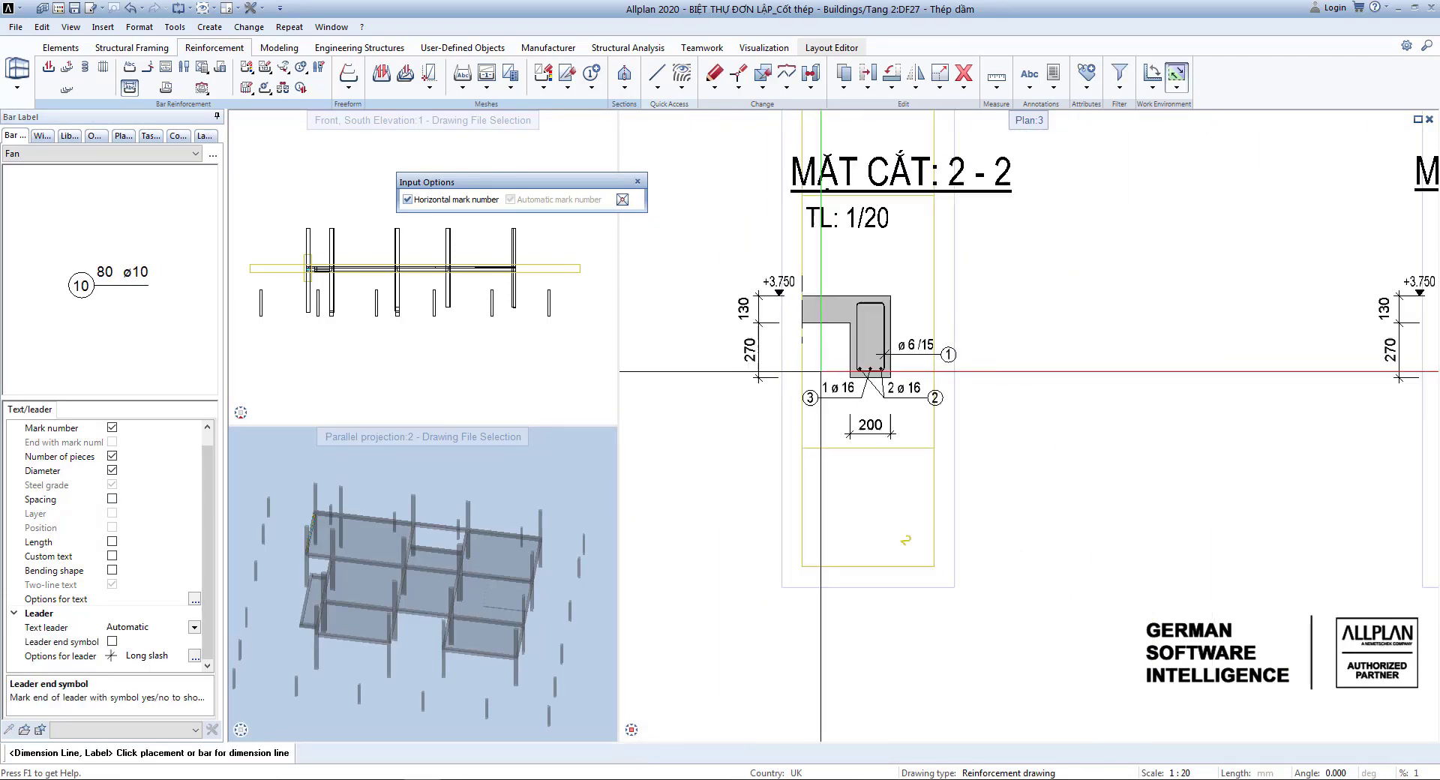
# Step: Label the 2 ø 16 mark 2 bottom bars in section 3-3
pyautogui.scroll(-1, 820, 370)
pyautogui.scroll(4, 1047, 392)
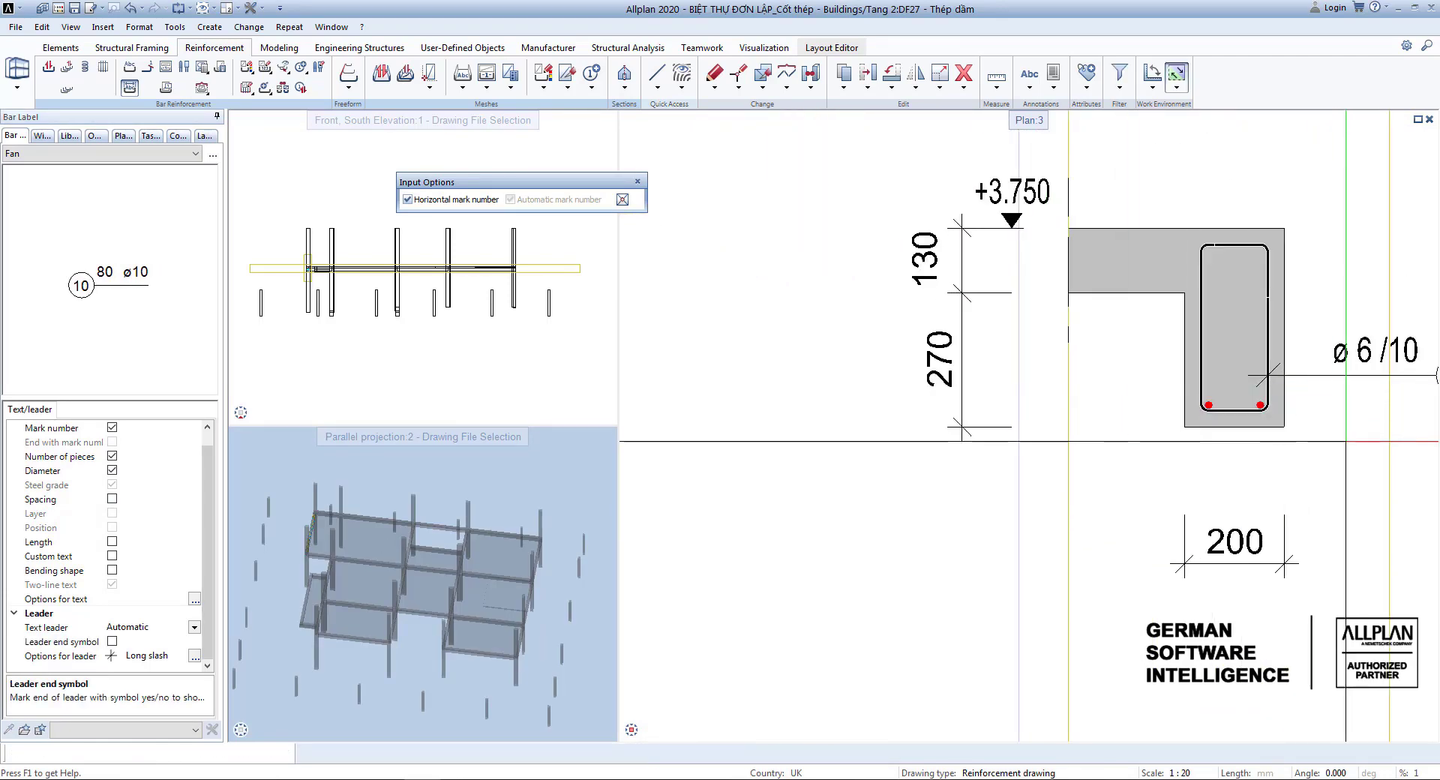
pyautogui.click(1347, 476)
pyautogui.scroll(-3, 1320, 458)
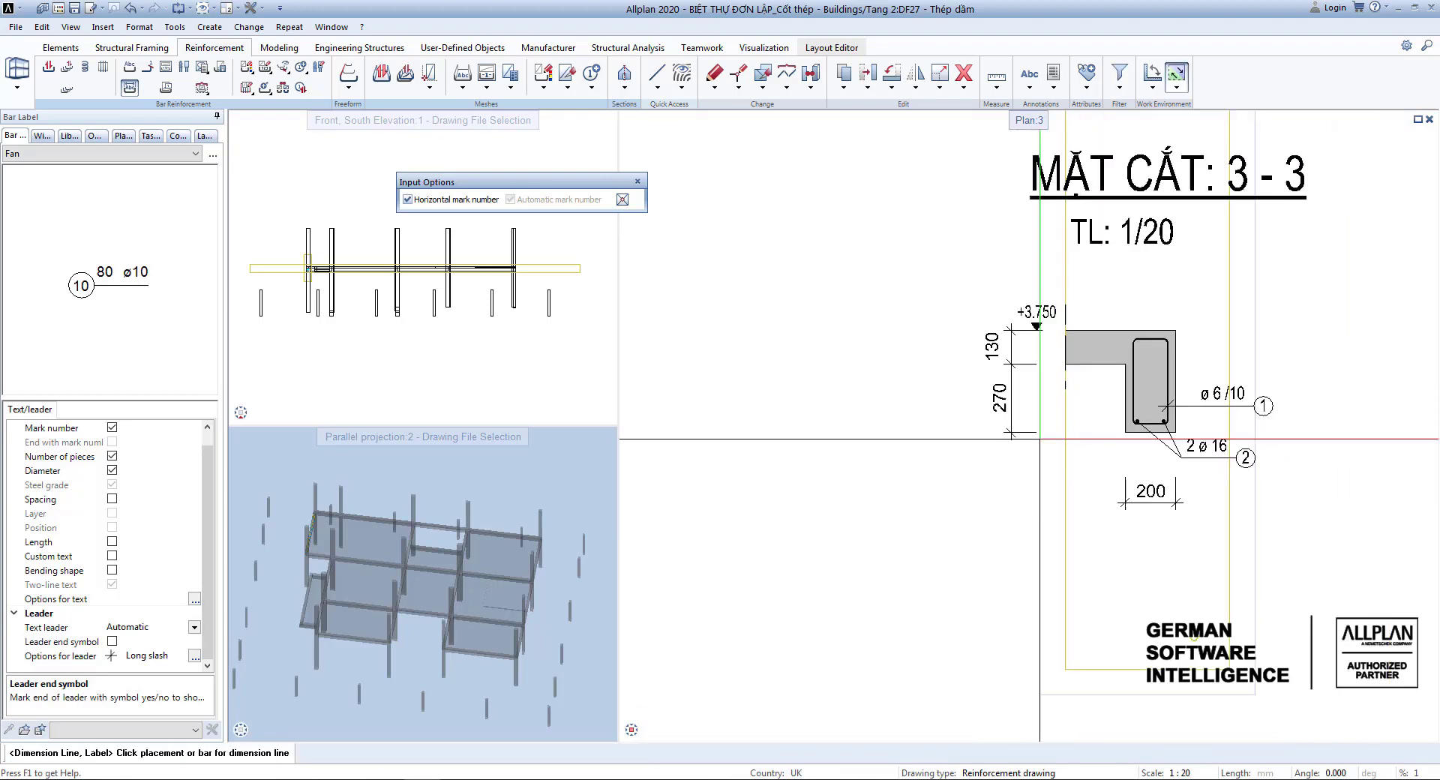
pyautogui.scroll(3, 956, 411)
# Step: Return the reference scale to 1:50 for work on the beam elevation
pyautogui.scroll(-5, 843, 414)
pyautogui.moveTo(843, 414); pyautogui.dragTo(1141, 379, button='middle')
pyautogui.scroll(-1, 1140, 379)
pyautogui.moveTo(782, 425); pyautogui.dragTo(1010, 421, button='middle')
pyautogui.scroll(-1, 1010, 421)
pyautogui.scroll(2, 1010, 422)
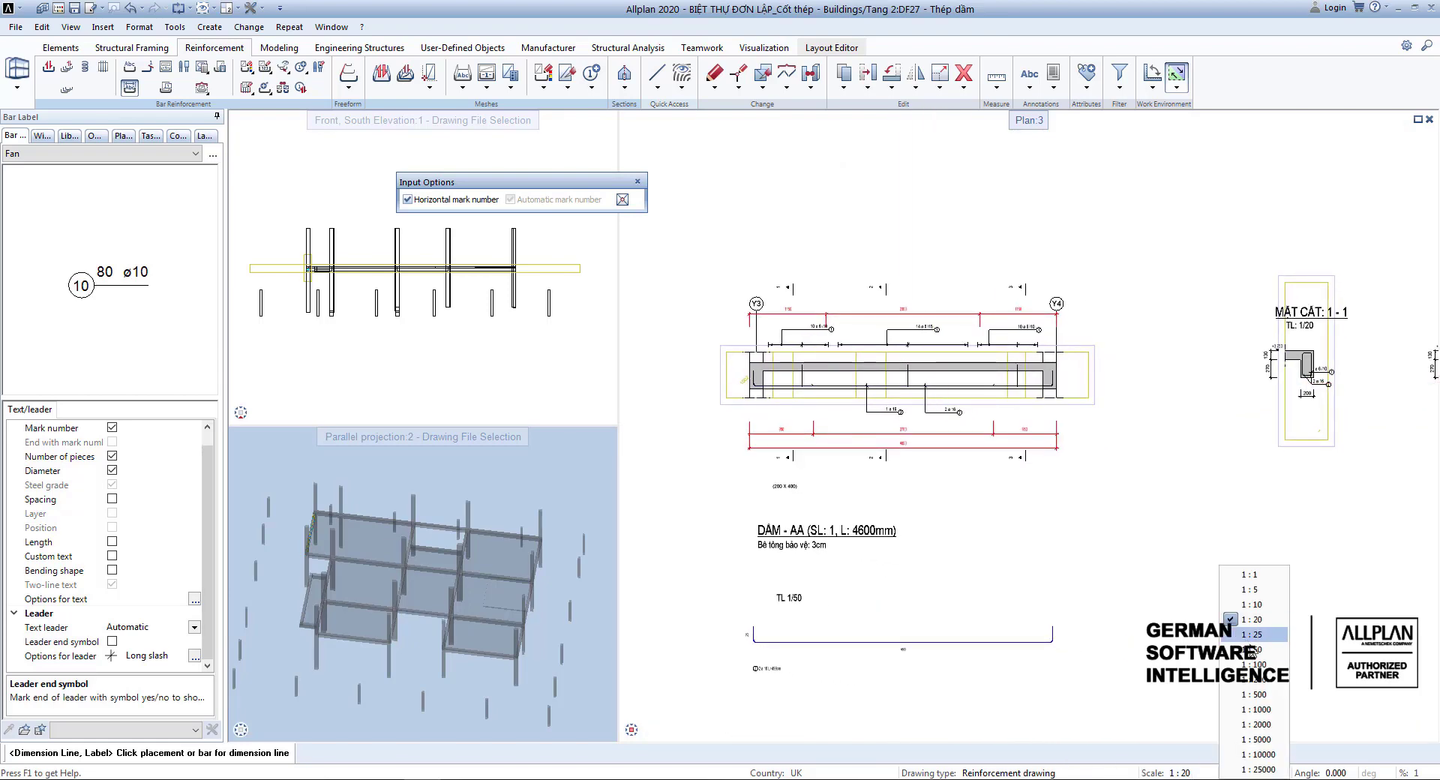
pyautogui.scroll(3, 789, 357)
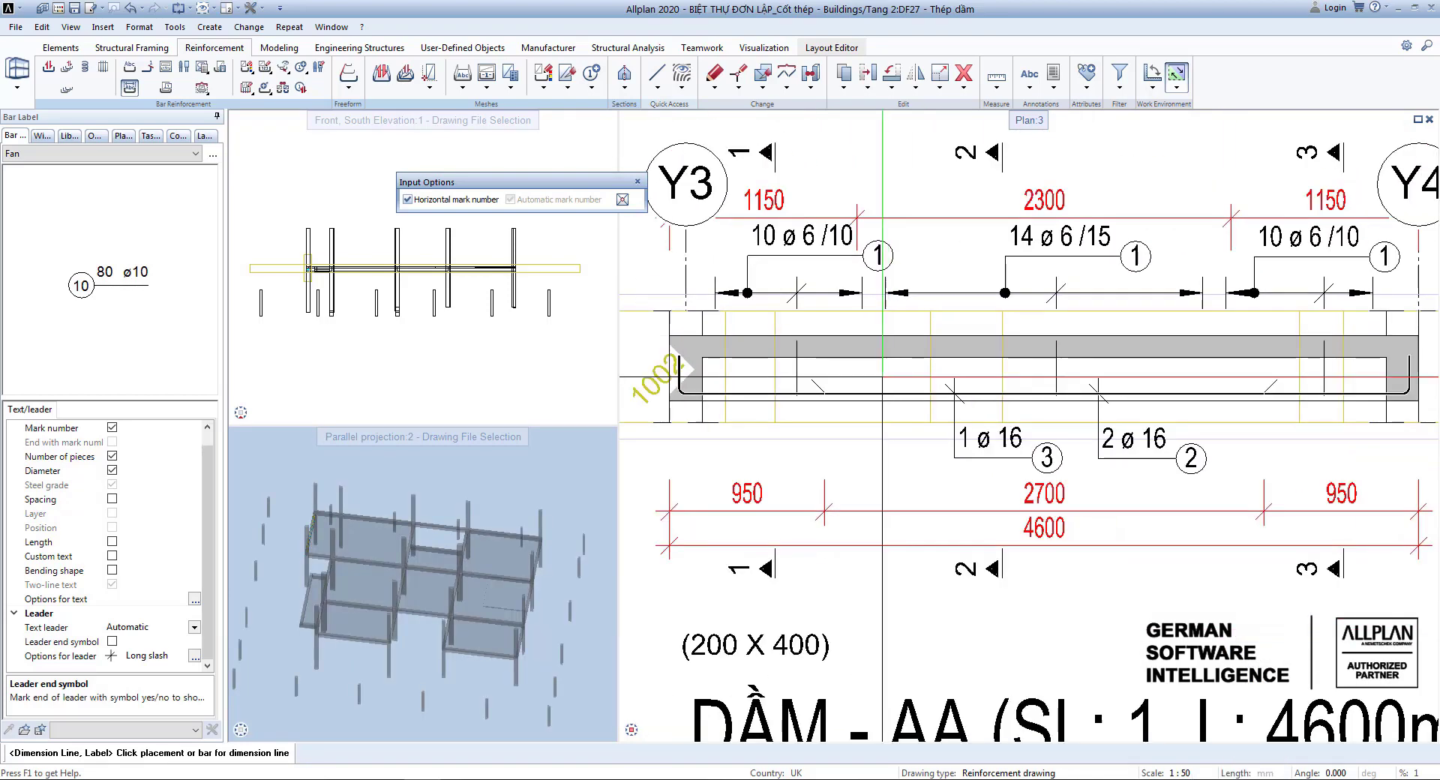
# Step: Draw a straight 16 mm top bar, mark 4, 4500 mm long from Y3 to Y4, ending 50 mm short of the beam's Y4 edge, unlabelled
pyautogui.click(48, 66)
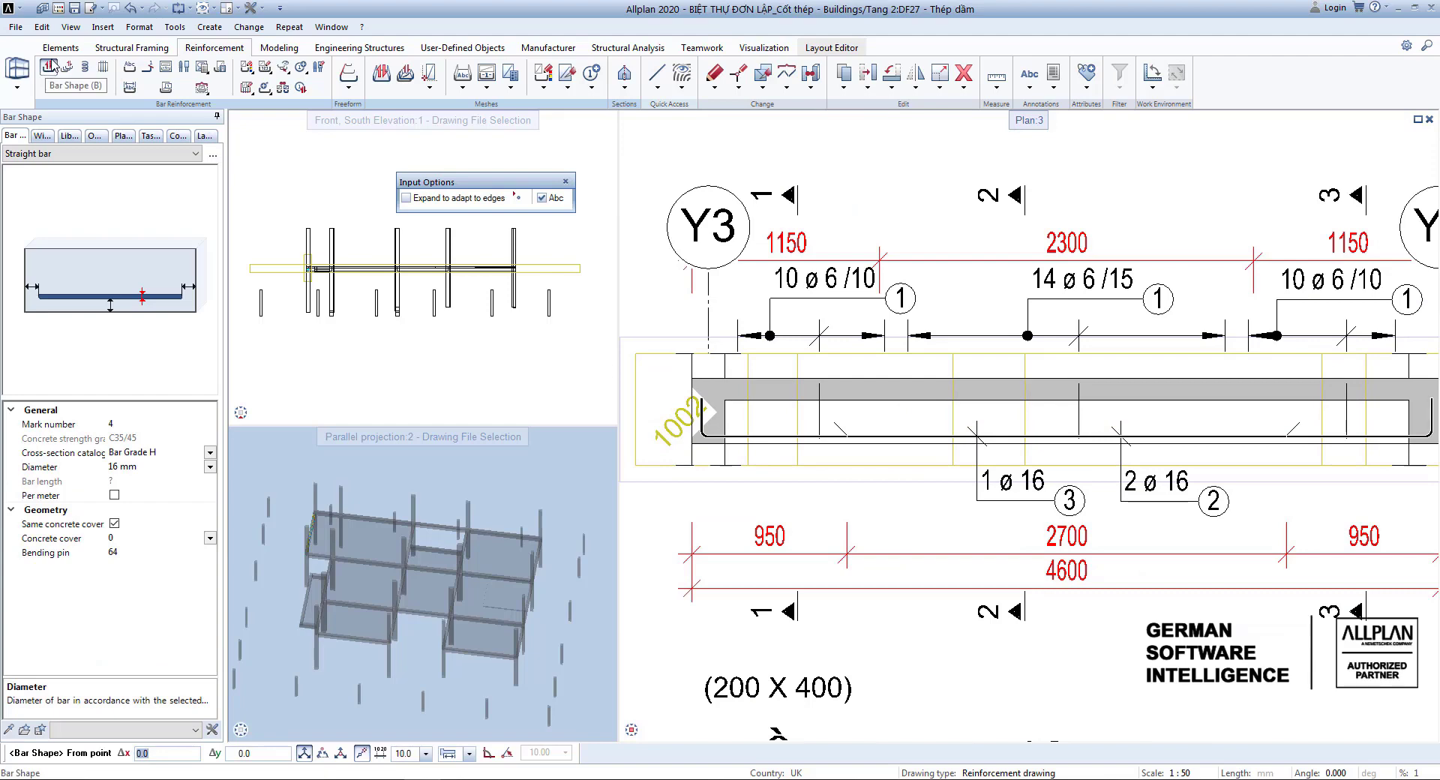
pyautogui.scroll(-1, 972, 317)
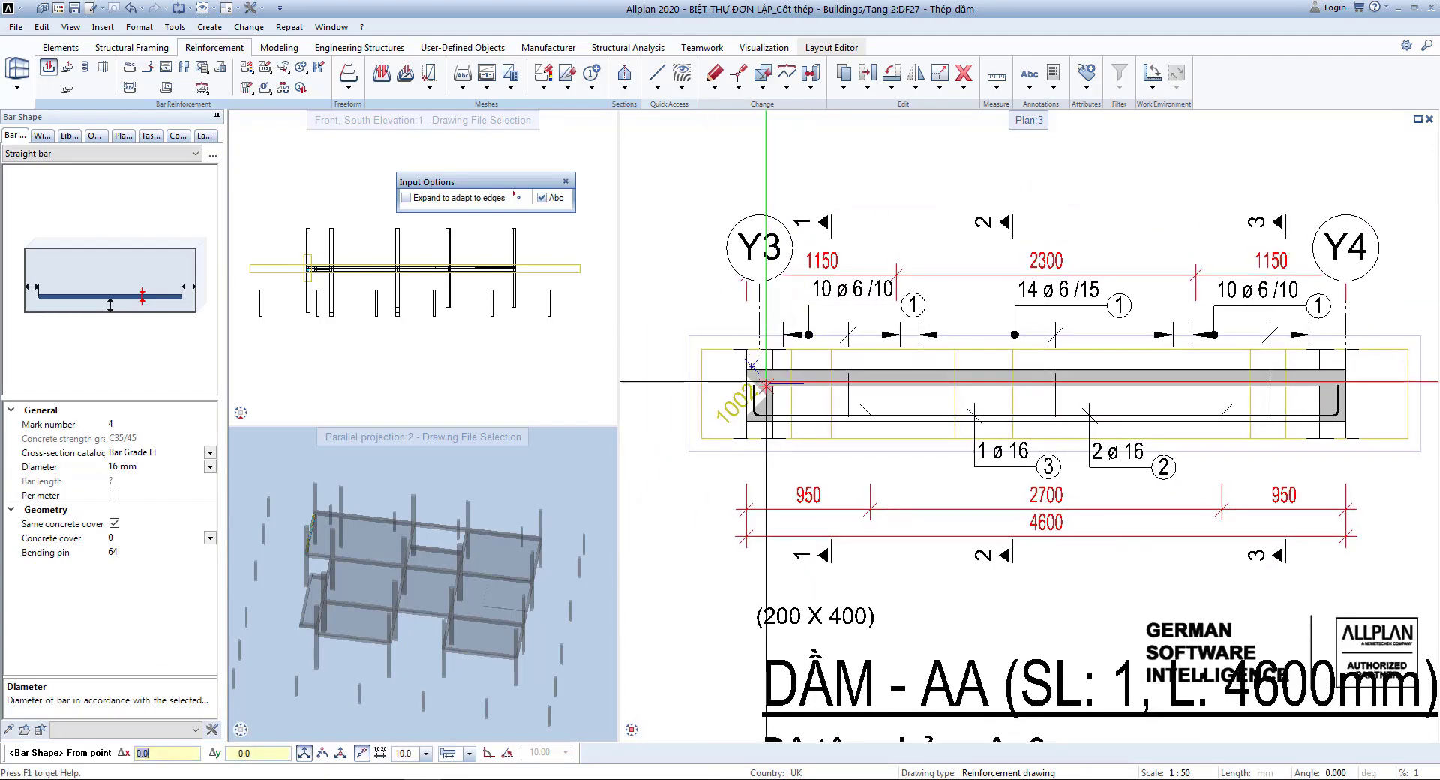
pyautogui.scroll(3, 771, 372)
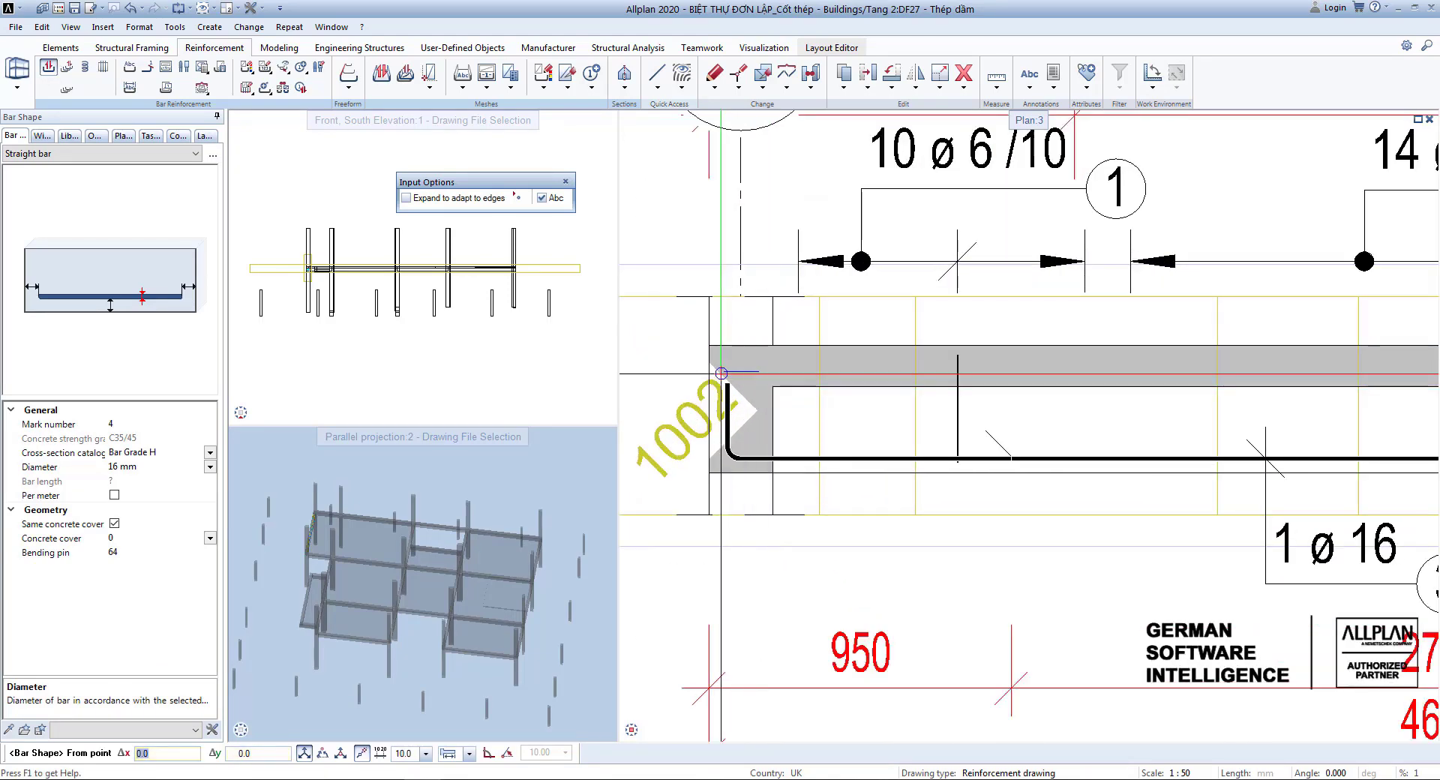
pyautogui.scroll(2, 693, 333)
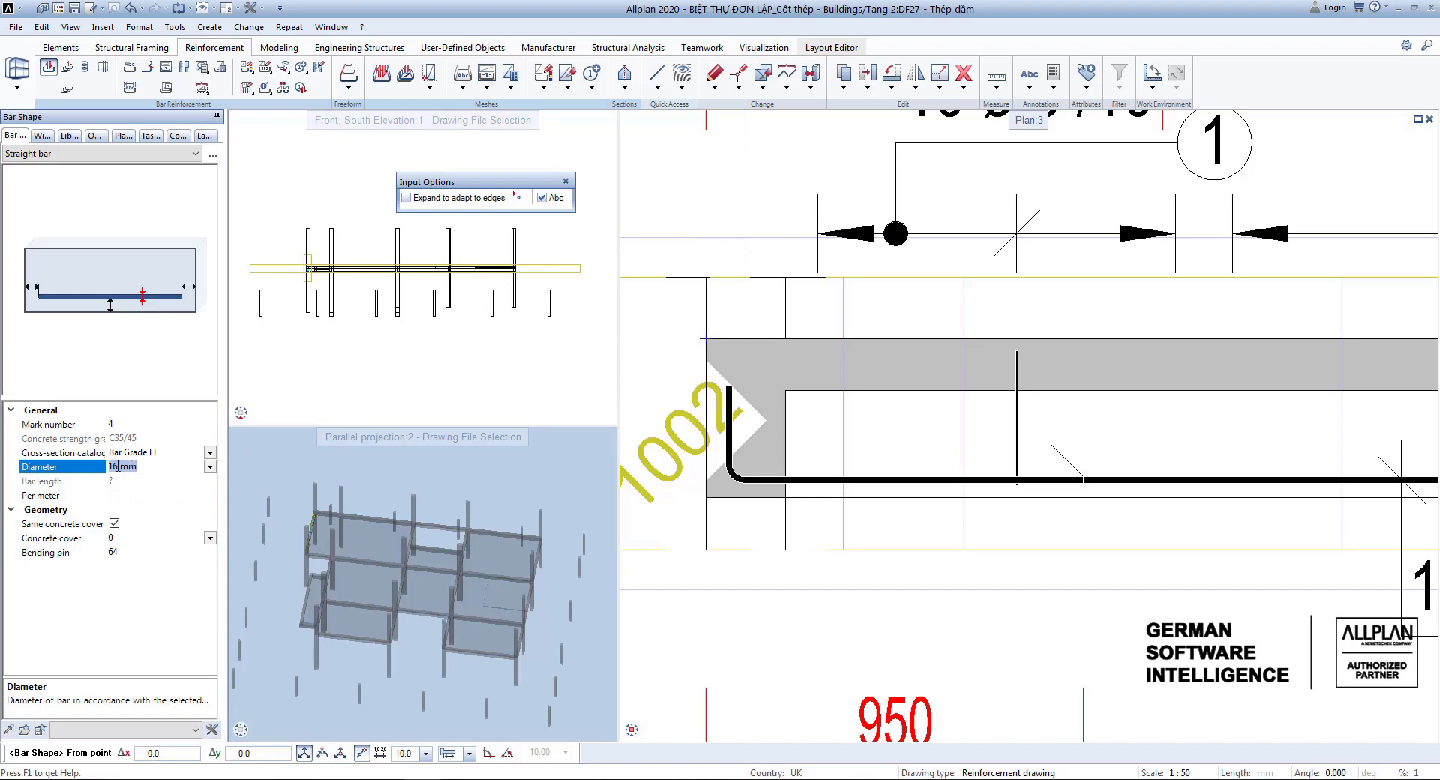
pyautogui.click(704, 338)
pyautogui.scroll(-3, 1254, 388)
pyautogui.scroll(3, 1255, 388)
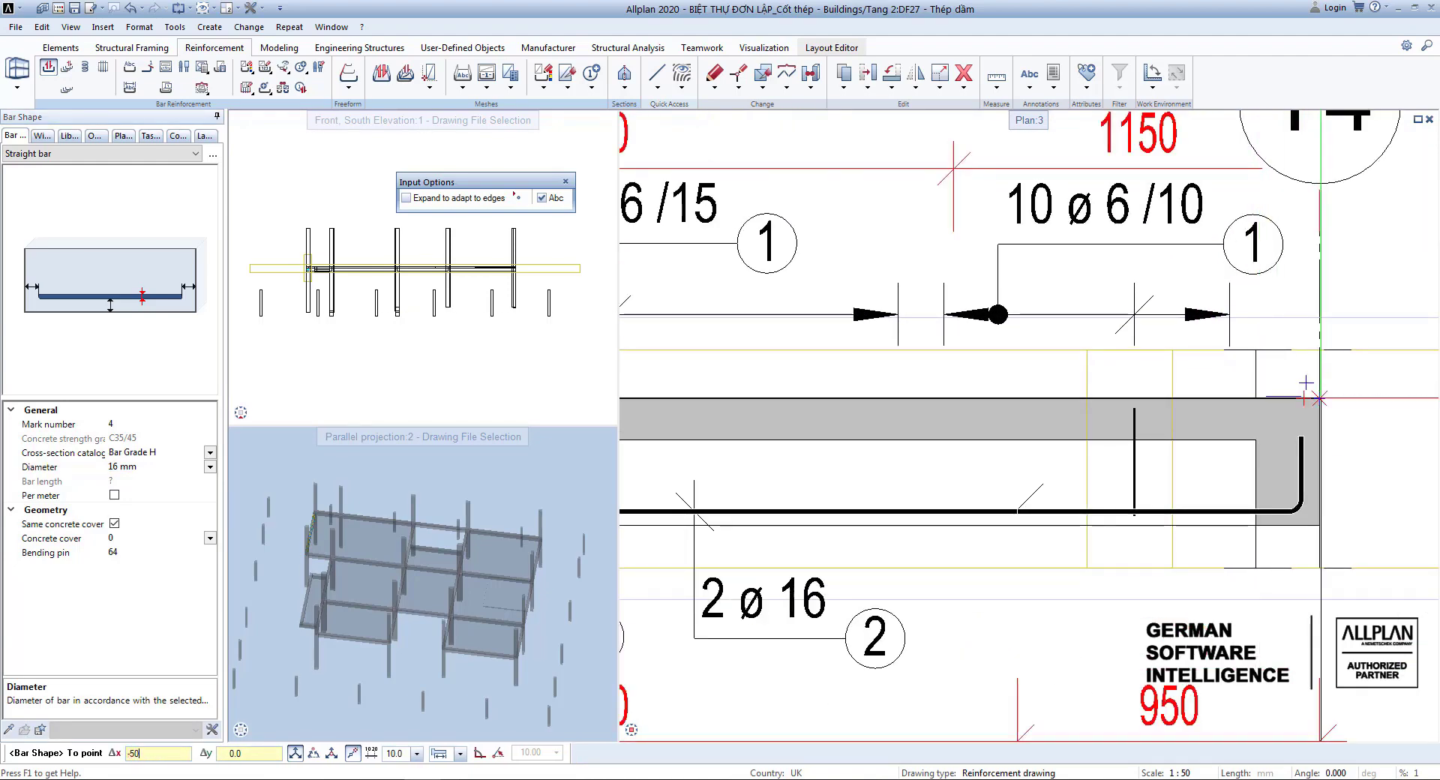
pyautogui.write('-50')
pyautogui.press('Return')
pyautogui.scroll(-5, 1319, 399)
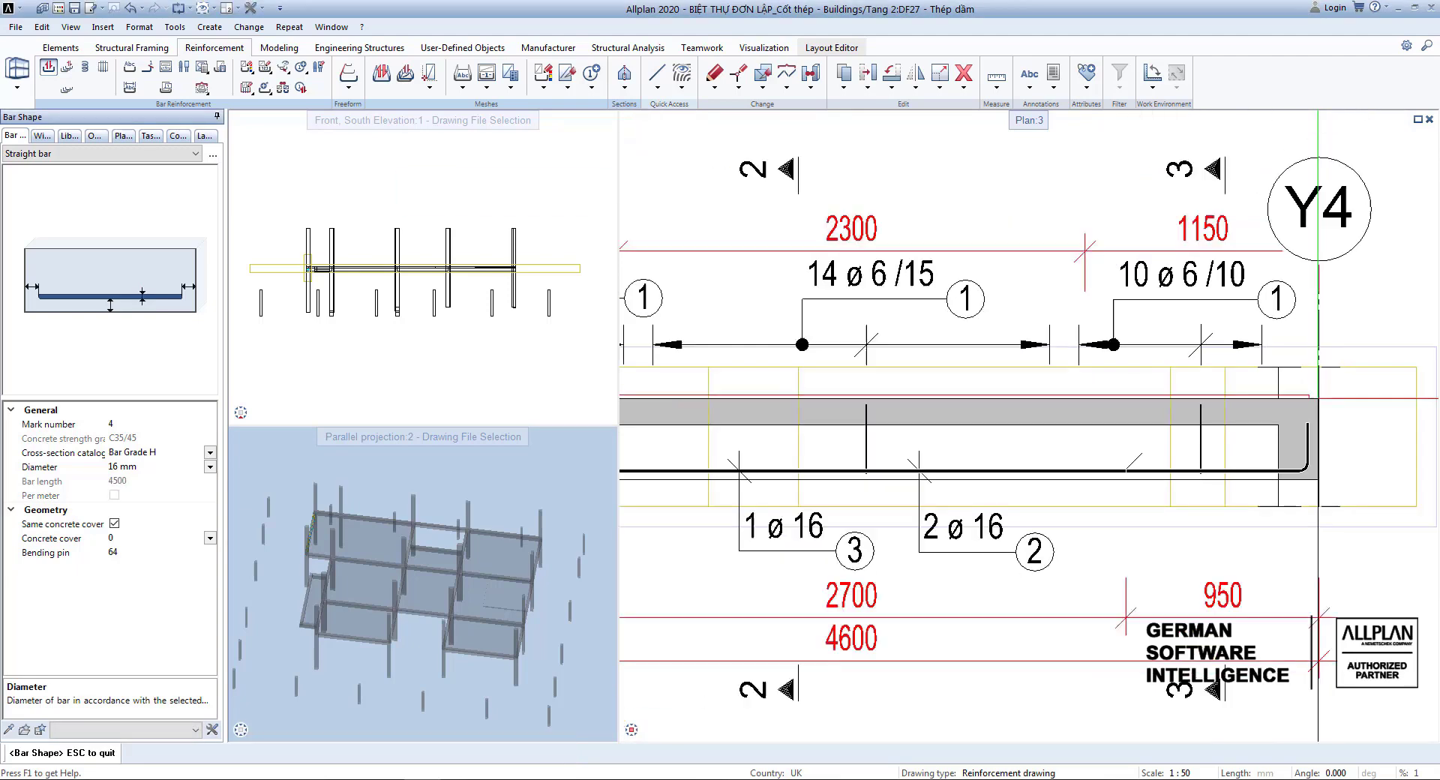
pyautogui.scroll(1, 1134, 416)
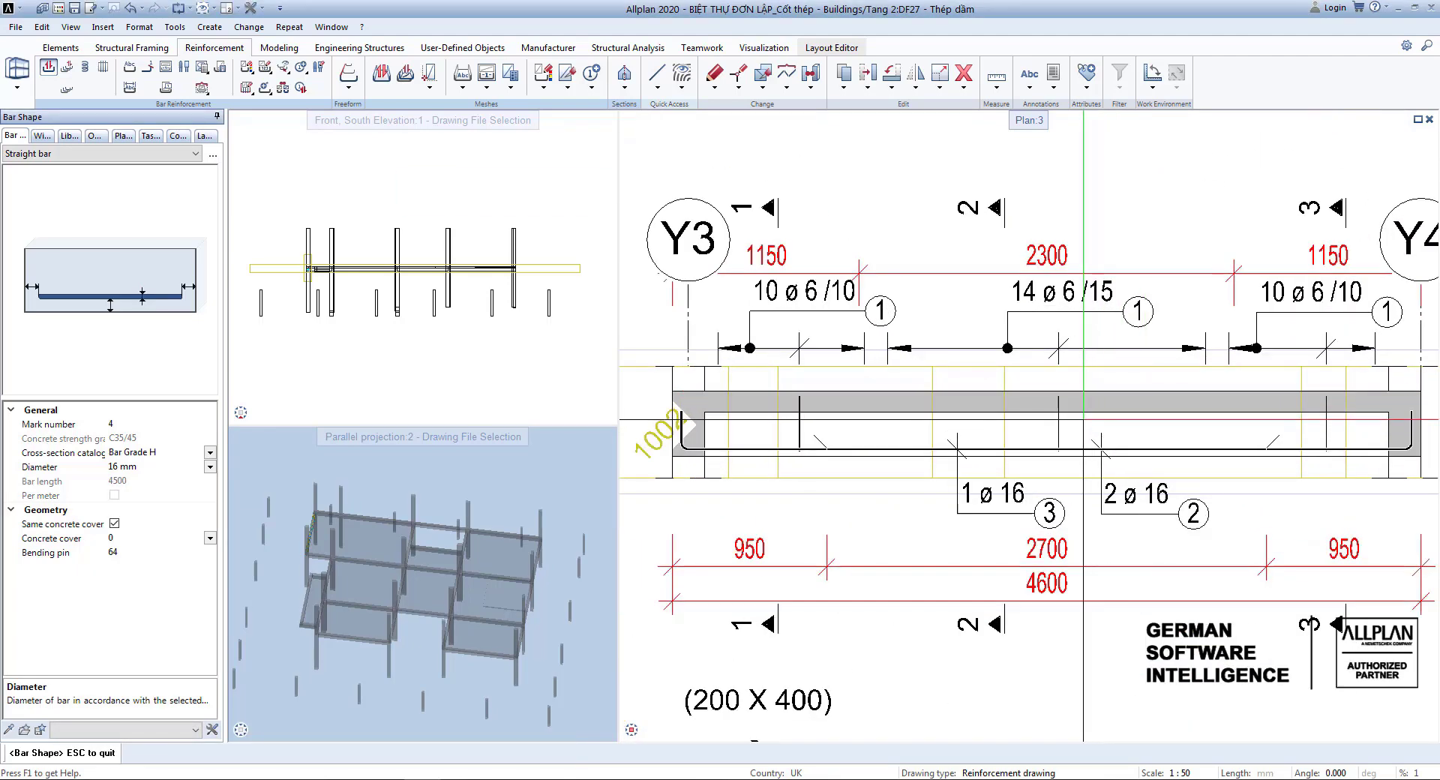
pyautogui.press('Escape')
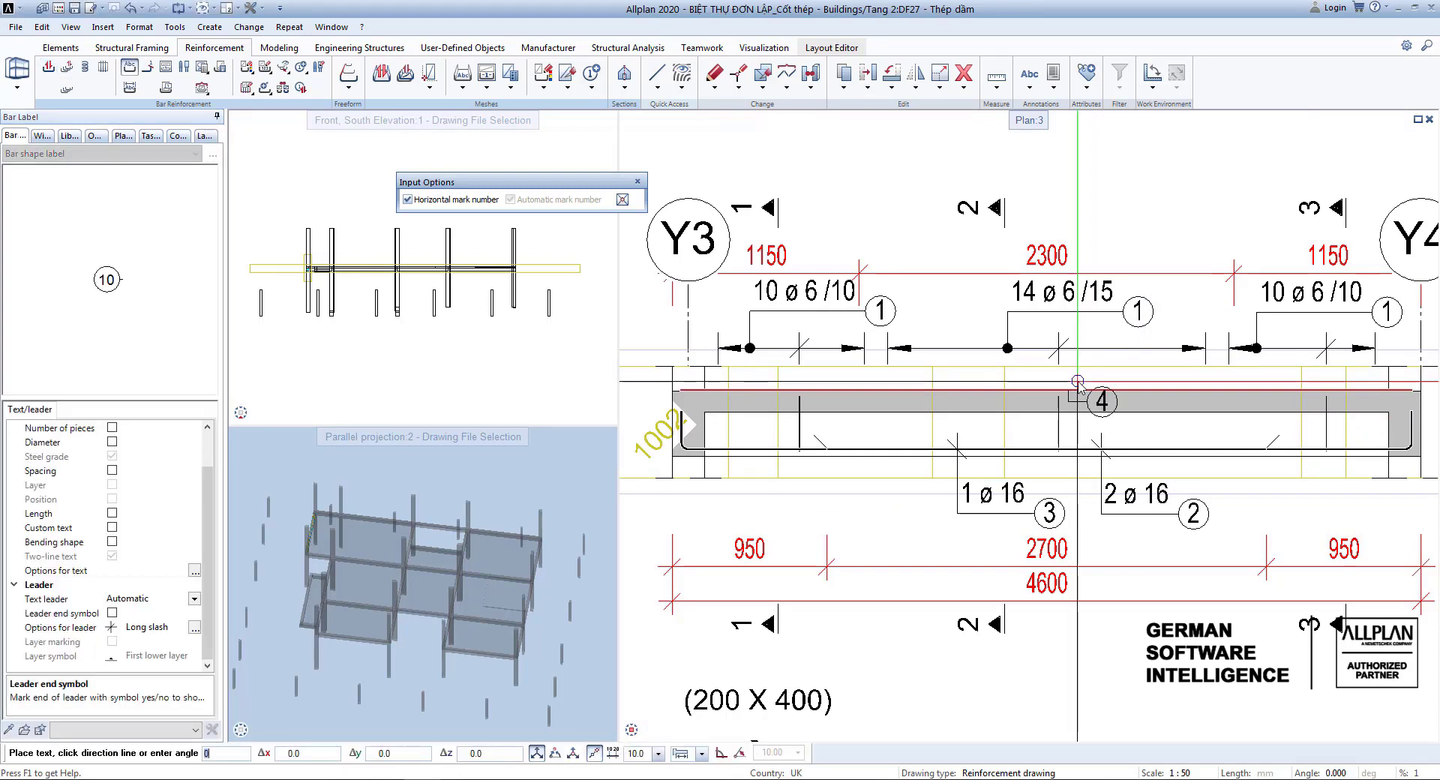
pyautogui.press('Escape')
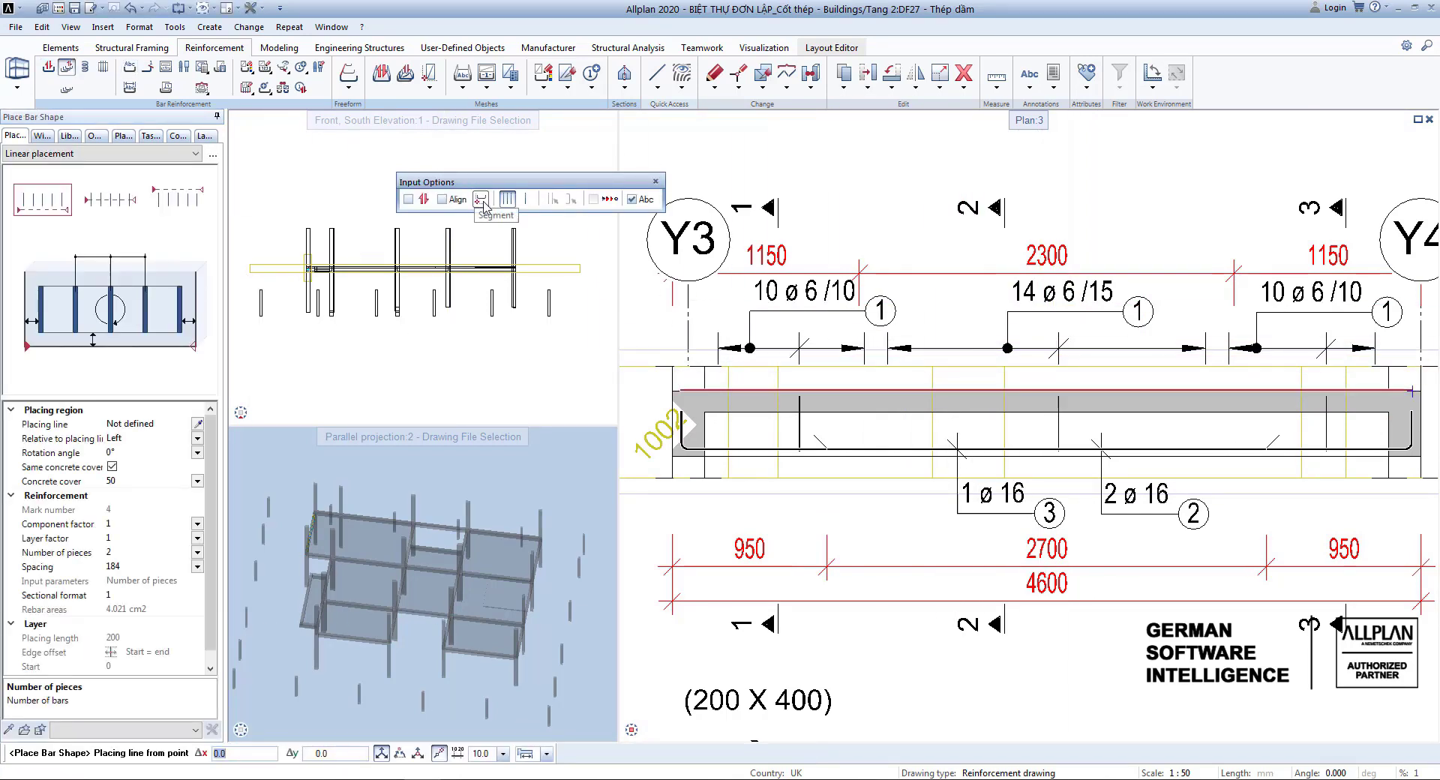
# Step: Place two mark 4 bars along the top segment of the stirrup in section 1-1 using segment placement
pyautogui.click(480, 201)
pyautogui.scroll(-4, 760, 356)
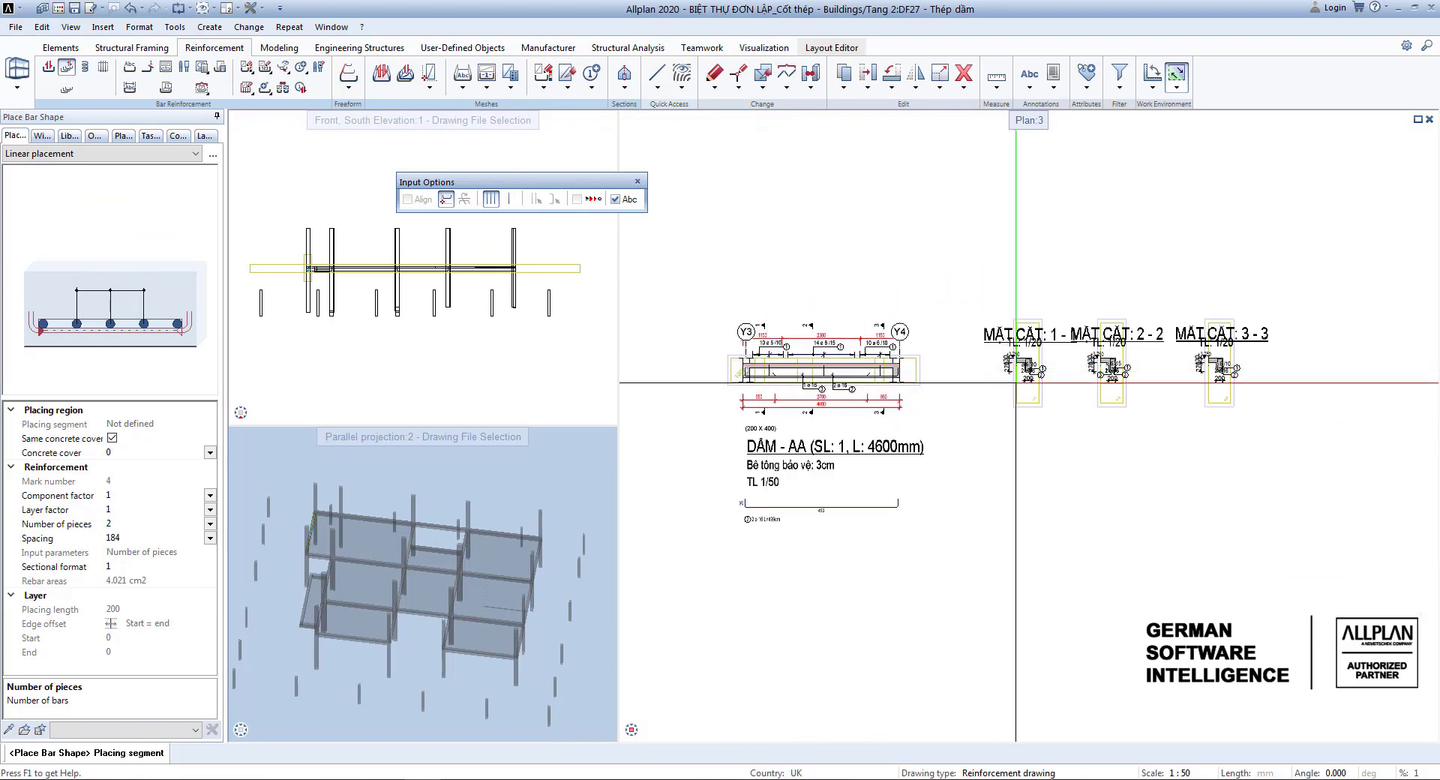
pyautogui.scroll(5, 1018, 354)
pyautogui.scroll(6, 933, 363)
pyautogui.moveTo(863, 341); pyautogui.dragTo(924, 378, button='middle')
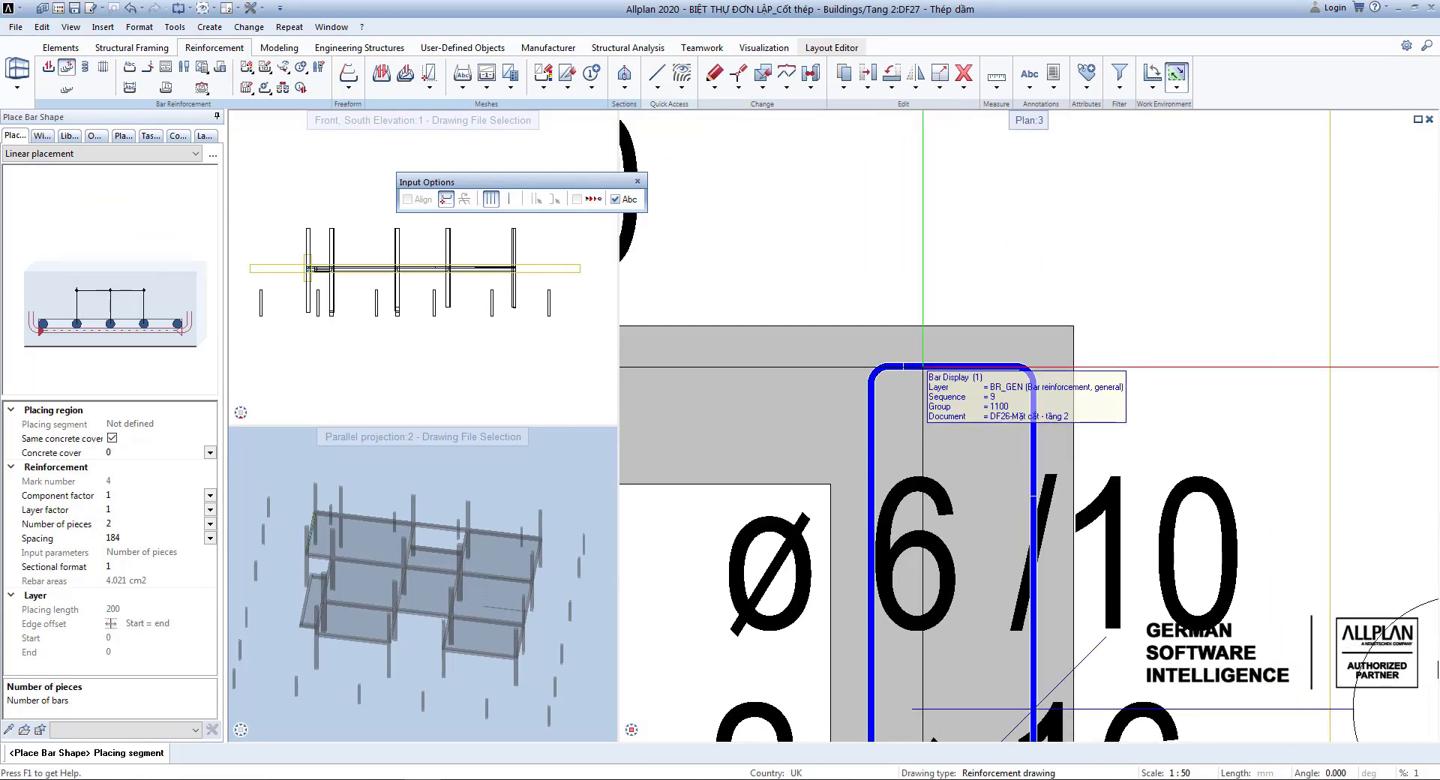
pyautogui.click(919, 367)
pyautogui.scroll(-5, 919, 366)
pyautogui.scroll(3, 1039, 409)
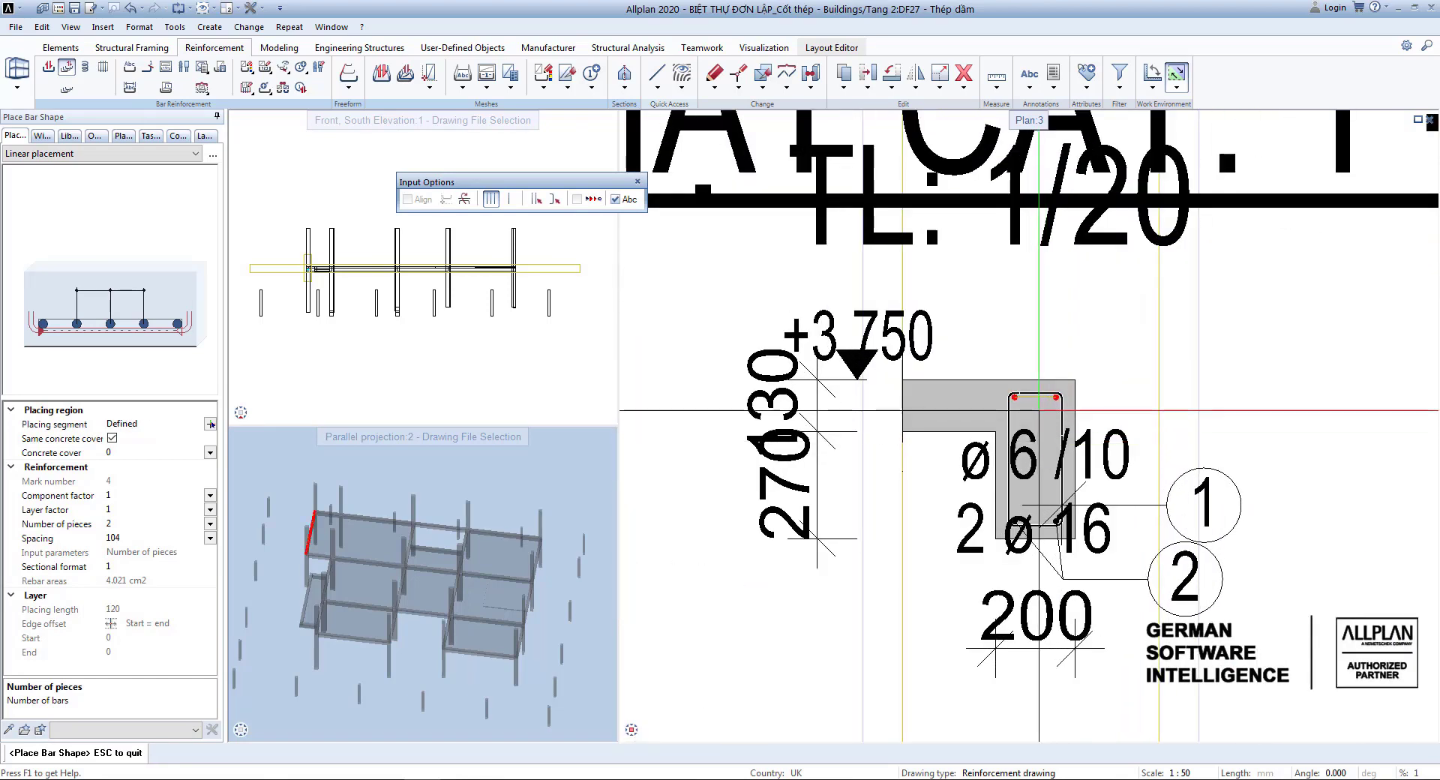
pyautogui.scroll(-6, 1092, 392)
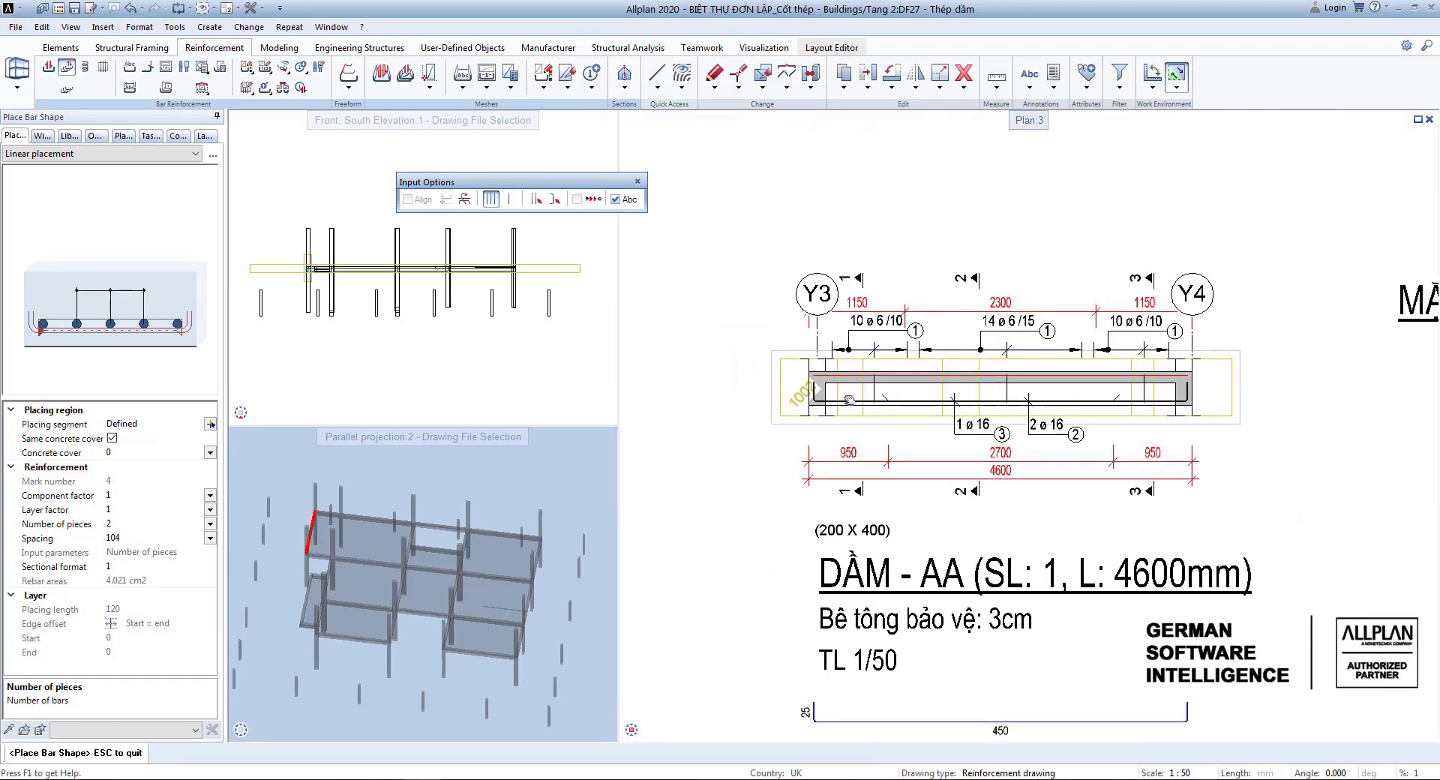
pyautogui.scroll(-1, 898, 390)
pyautogui.press('Escape')
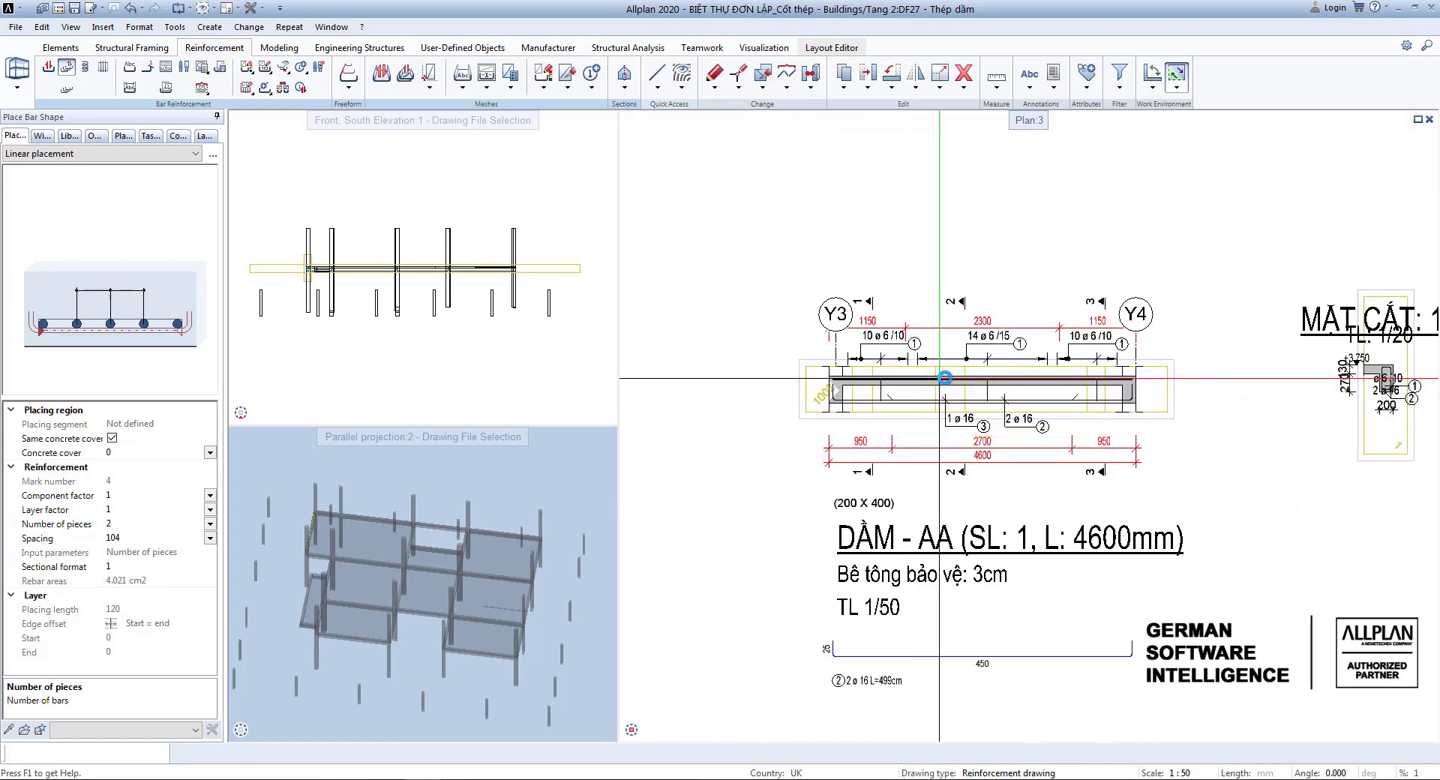
# Step: Copy one of the top corner bars to the midpoint between the two top bars in section 1-1
pyautogui.scroll(-1, 1173, 402)
pyautogui.moveTo(1264, 400); pyautogui.dragTo(1022, 415, button='middle')
pyautogui.moveTo(1189, 408); pyautogui.dragTo(1116, 408, button='middle')
pyautogui.scroll(1, 1155, 387)
pyautogui.scroll(3, 1155, 384)
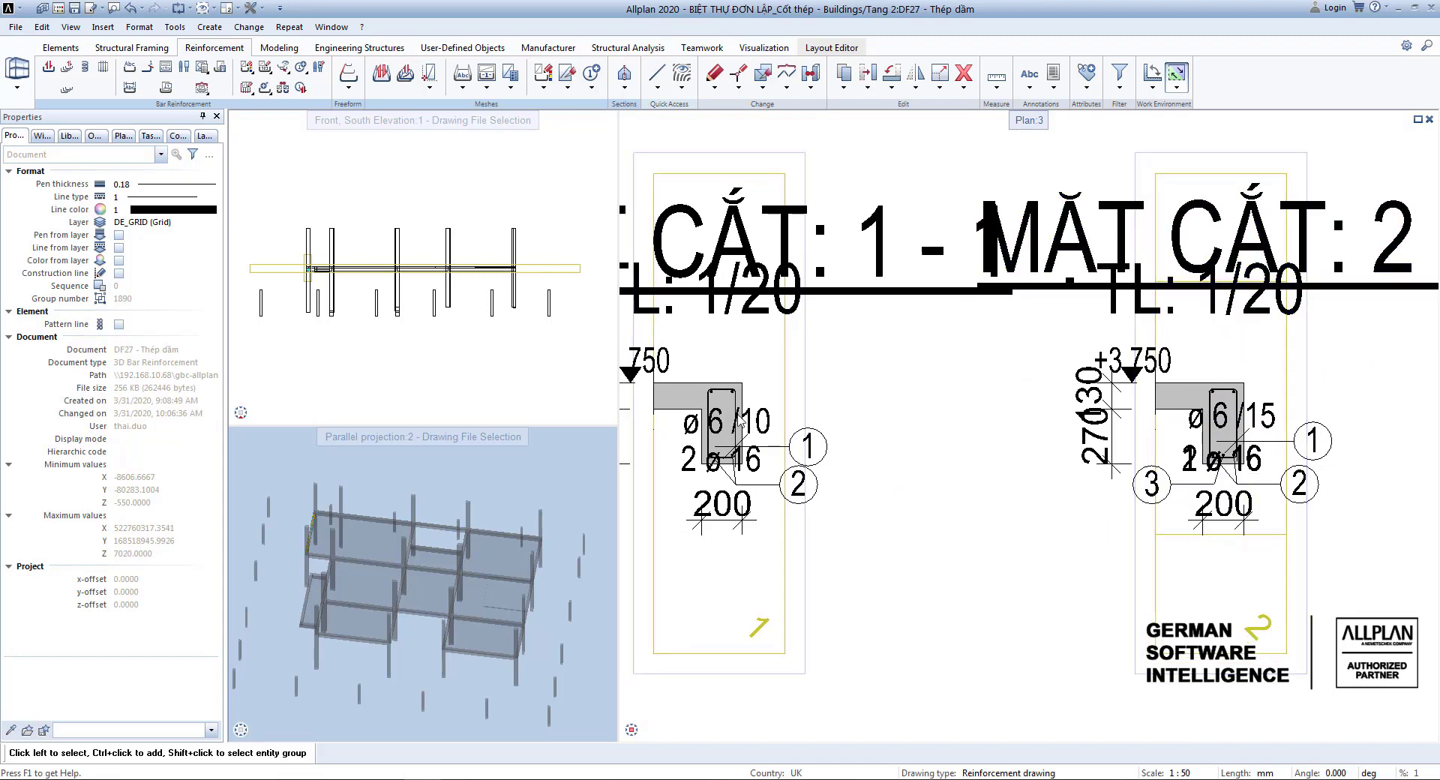
pyautogui.scroll(5, 862, 510)
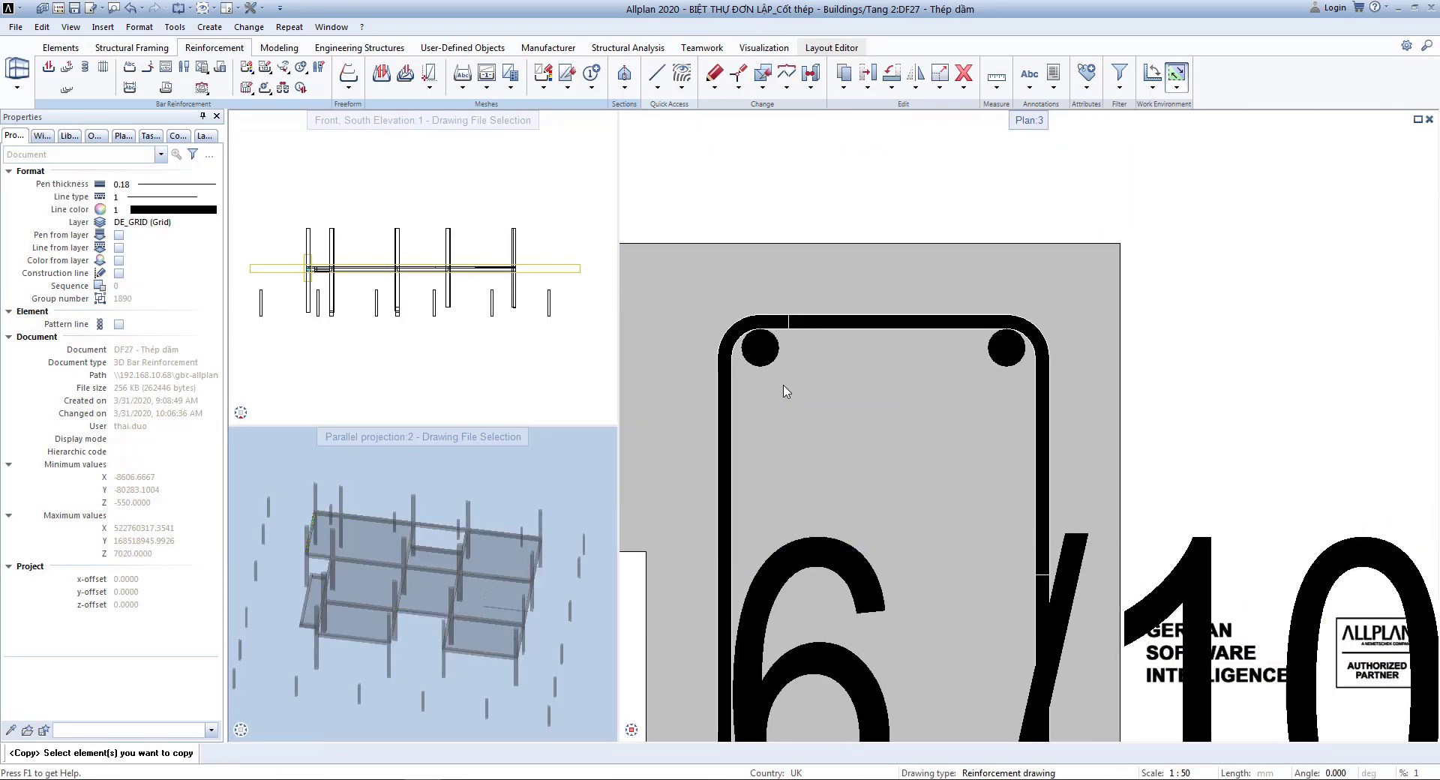
pyautogui.click(762, 355)
pyautogui.click(759, 347)
pyautogui.rightClick(870, 375)
pyautogui.click(900, 503)
pyautogui.click(759, 347)
pyautogui.click(1007, 347)
pyautogui.press('Escape')
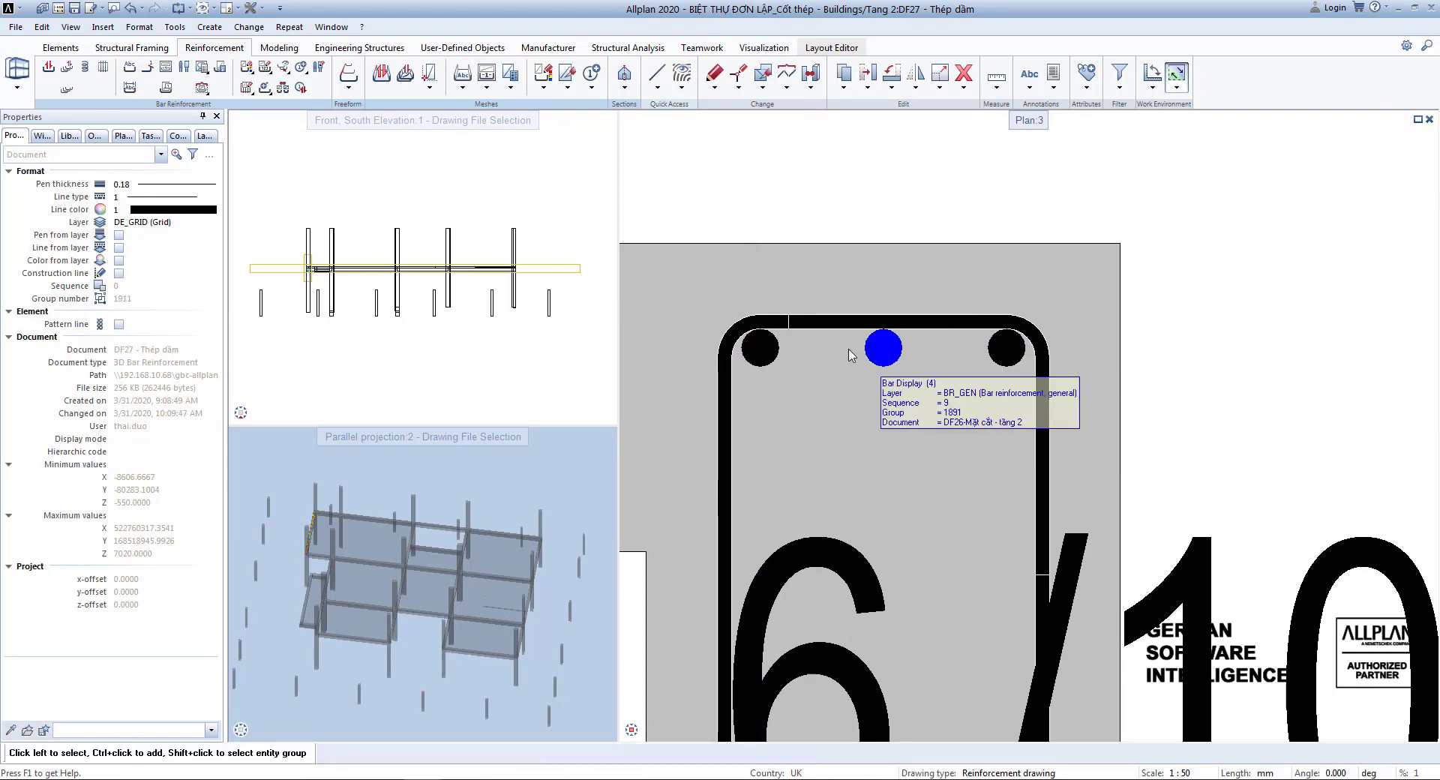
# Step: Give the copied middle top bar in section 1-1 its own mark number, 5
pyautogui.click(301, 69)
pyautogui.click(874, 349)
pyautogui.press('Return')
pyautogui.press('Escape')
pyautogui.click(886, 356)
pyautogui.press('Escape')
# Step: Place a full schema of the mark 5 top bar above the beam elevation
pyautogui.scroll(-8, 1047, 379)
pyautogui.scroll(5, 952, 397)
pyautogui.scroll(-2, 1010, 426)
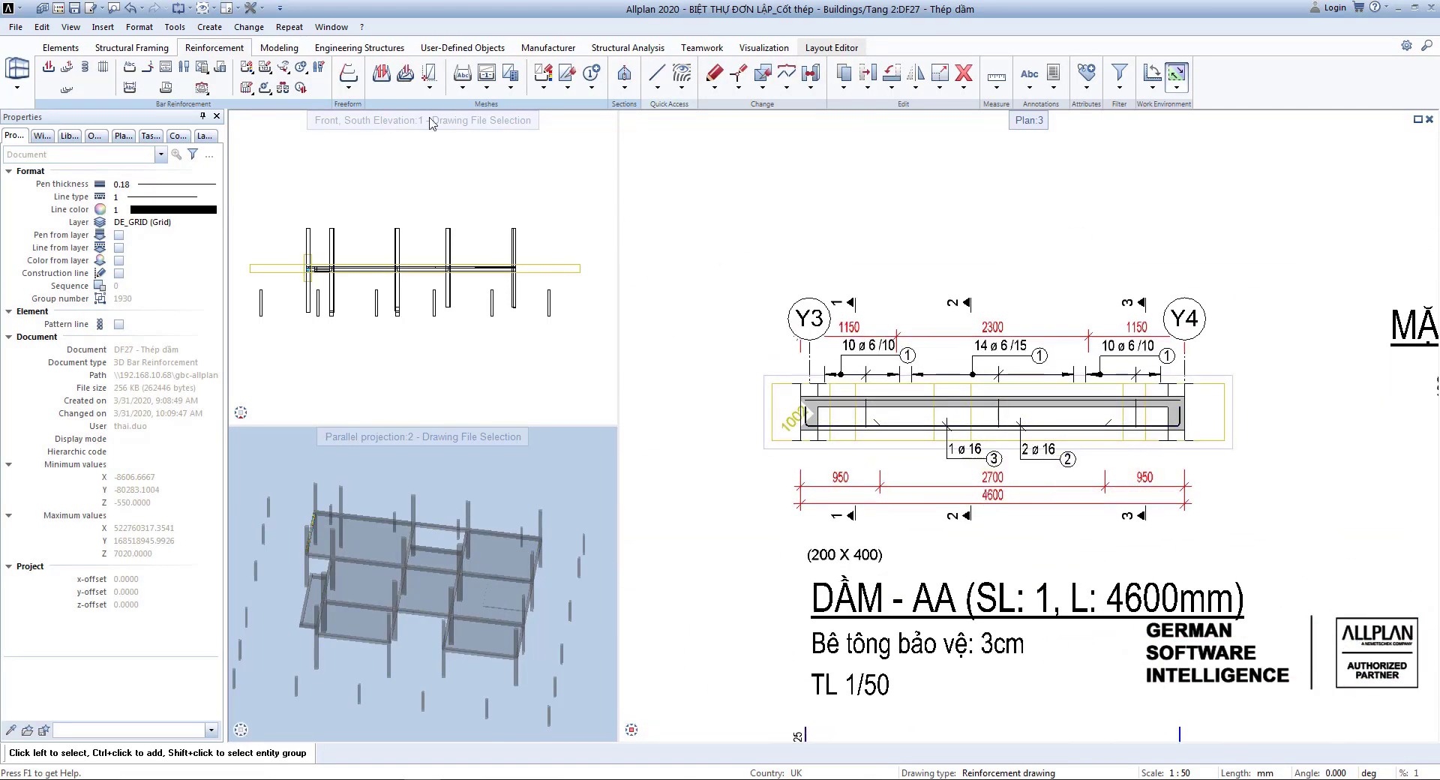
pyautogui.click(168, 70)
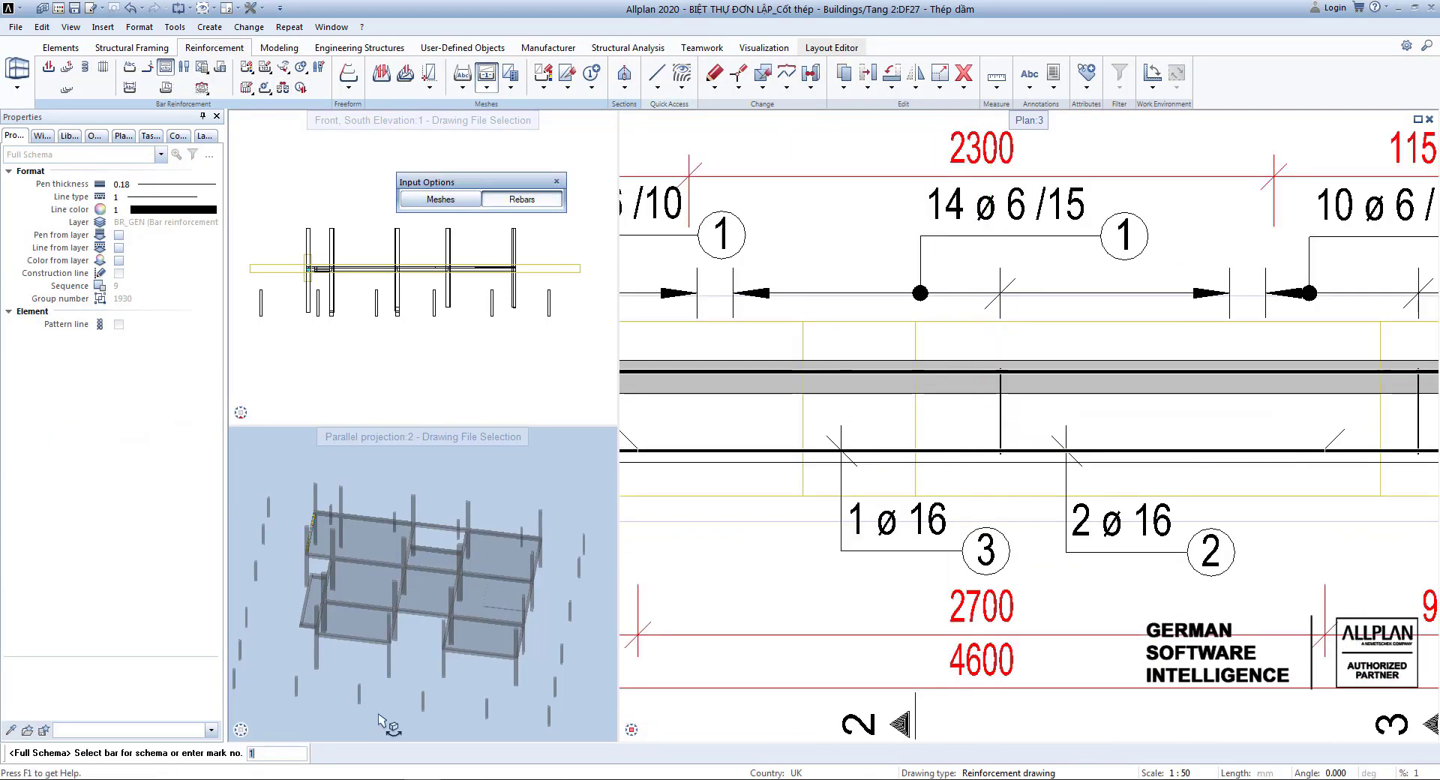
pyautogui.click(841, 501)
pyautogui.scroll(-3, 883, 539)
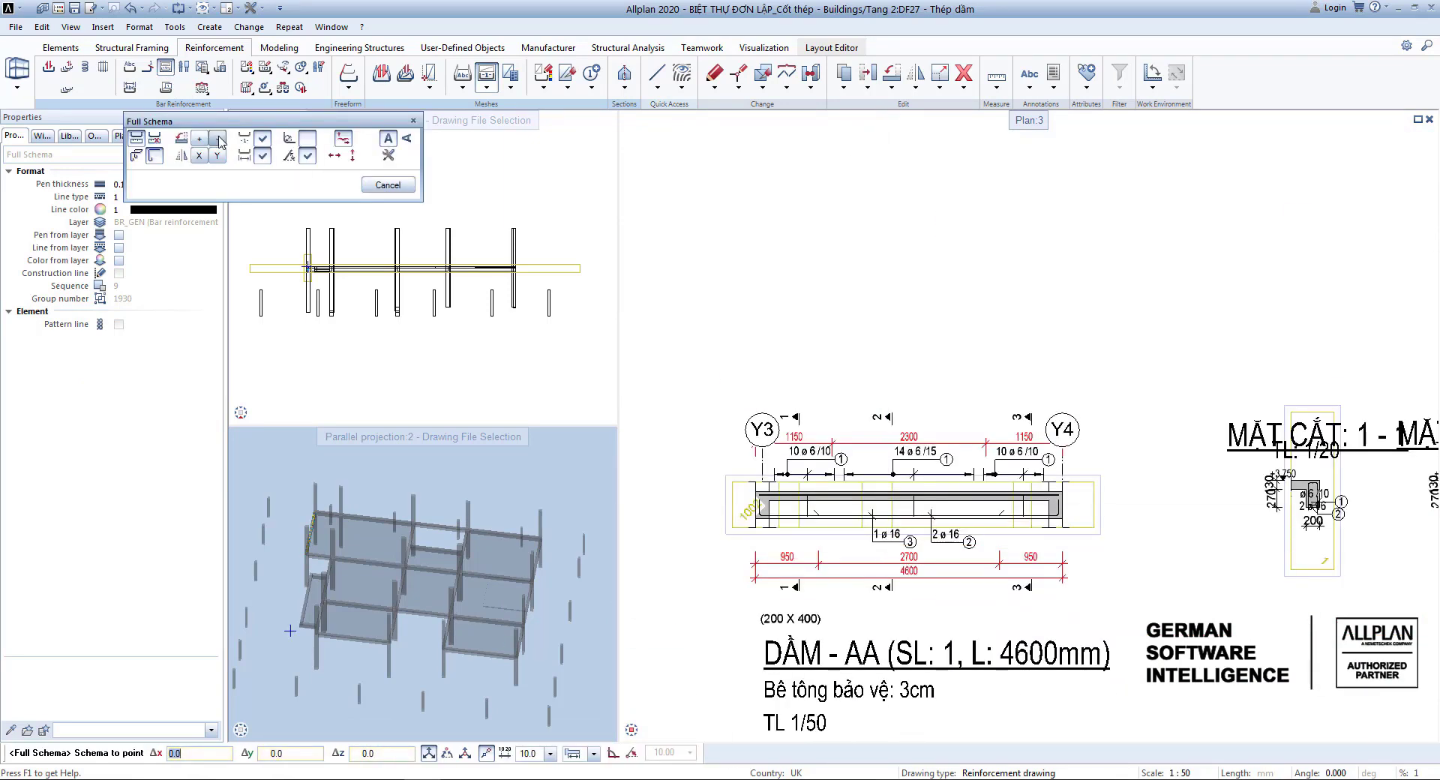
pyautogui.scroll(1, 731, 322)
pyautogui.click(752, 330)
pyautogui.scroll(4, 922, 542)
pyautogui.press('Escape')
pyautogui.scroll(-2, 862, 499)
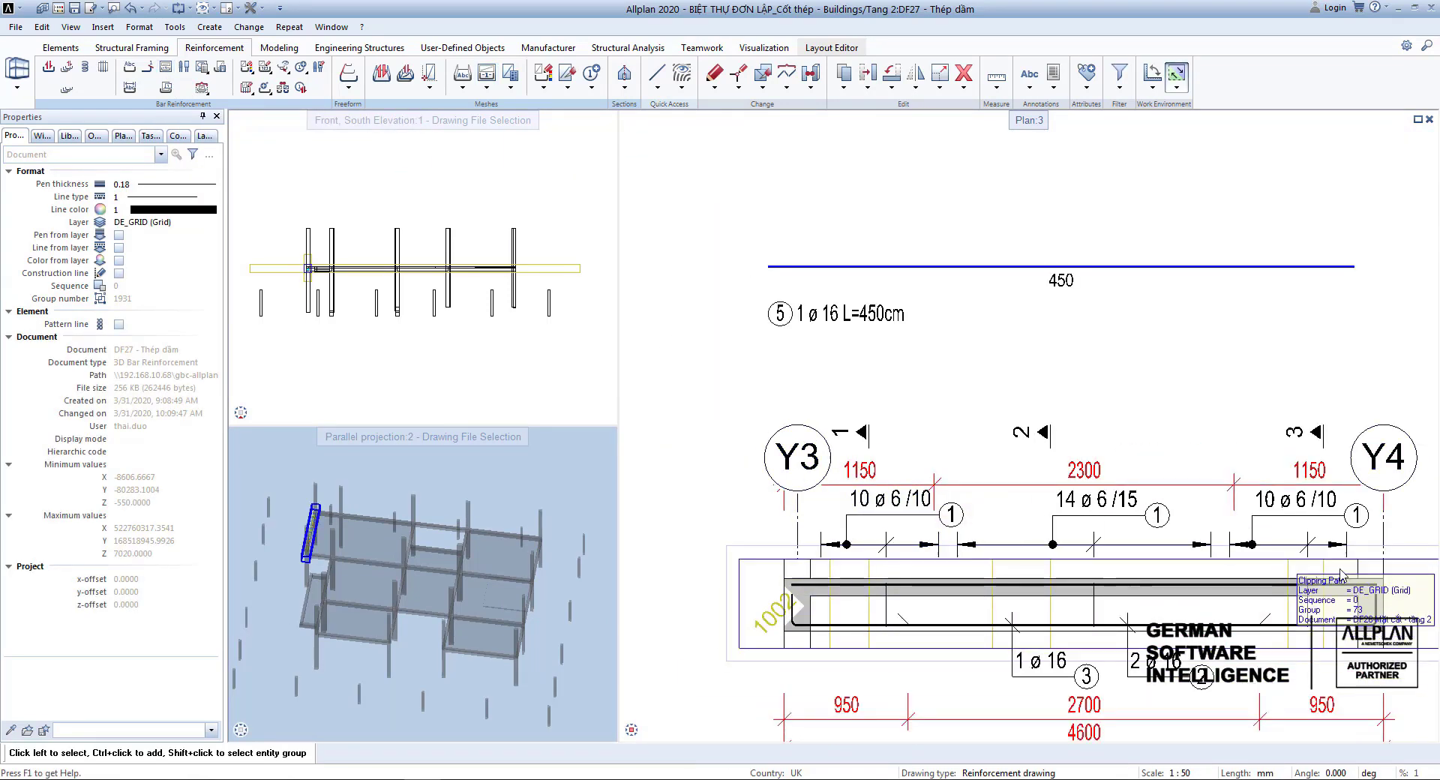
# Step: Stretch the Y4-side end of the mark 5 top bar back toward Y3 so that the bar is 115 cm long
pyautogui.scroll(-1, 1275, 603)
pyautogui.scroll(2, 1088, 353)
pyautogui.scroll(-2, 862, 367)
pyautogui.click(739, 74)
pyautogui.moveTo(1286, 350); pyautogui.dragTo(1237, 292)
pyautogui.click(1253, 259)
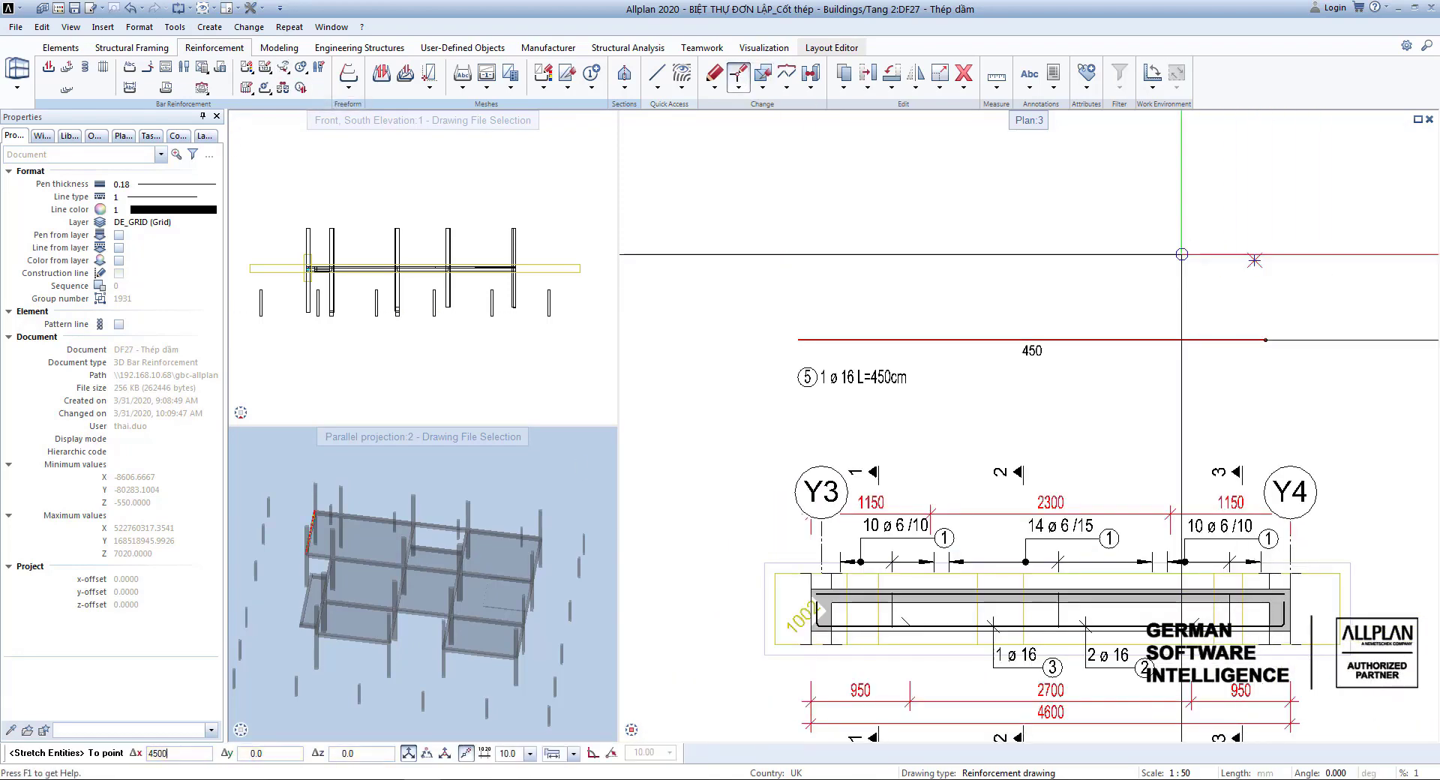
pyautogui.write('-1150')
pyautogui.press('Return')
pyautogui.scroll(3, 804, 581)
pyautogui.press('Escape')
# Step: Add a 27 cm downward segment to the Y3-side end of the mark 5 bar schema
pyautogui.moveTo(867, 476); pyautogui.dragTo(877, 385, button='middle')
pyautogui.scroll(-1, 978, 415)
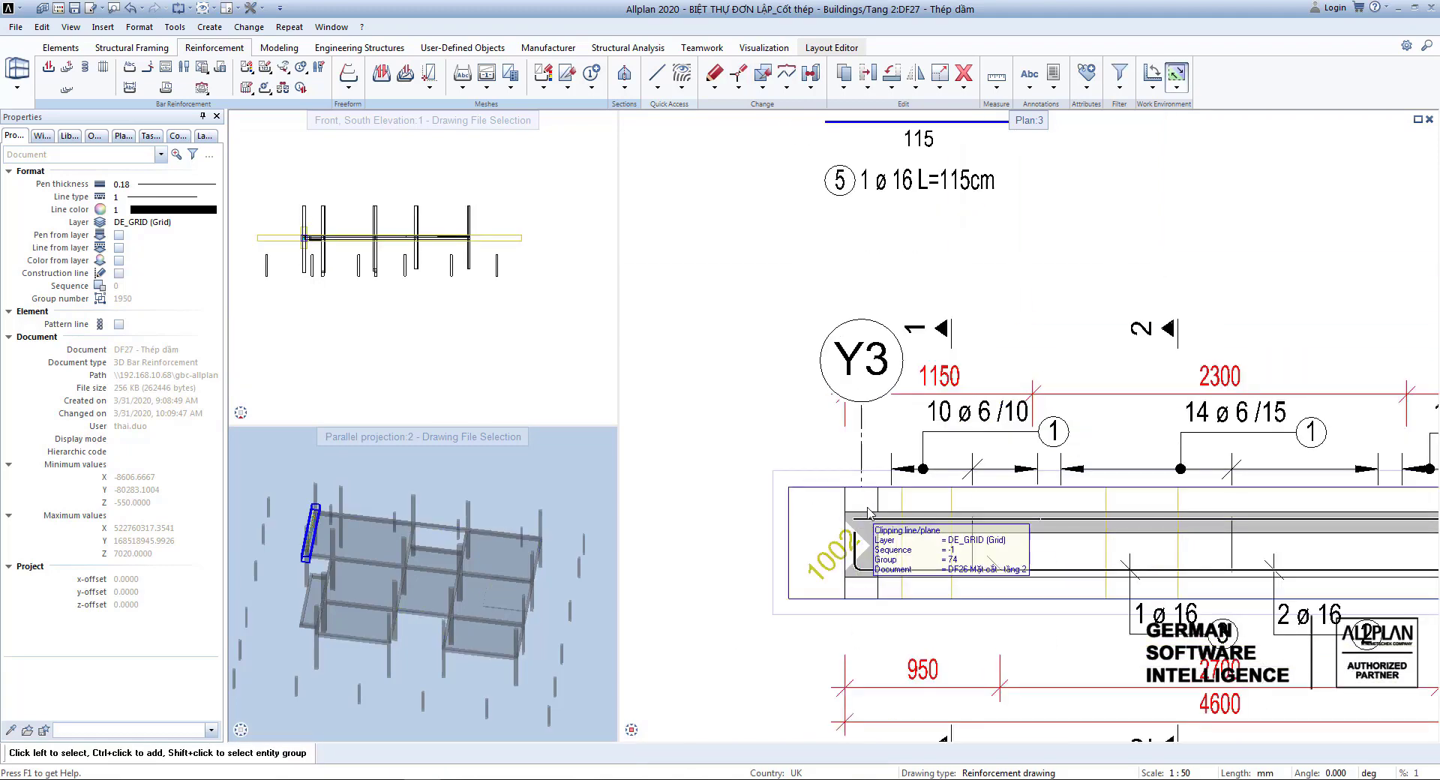
pyautogui.moveTo(858, 517); pyautogui.dragTo(809, 559, button='middle')
pyautogui.moveTo(785, 164); pyautogui.dragTo(764, 283, button='middle')
pyautogui.scroll(2, 764, 284)
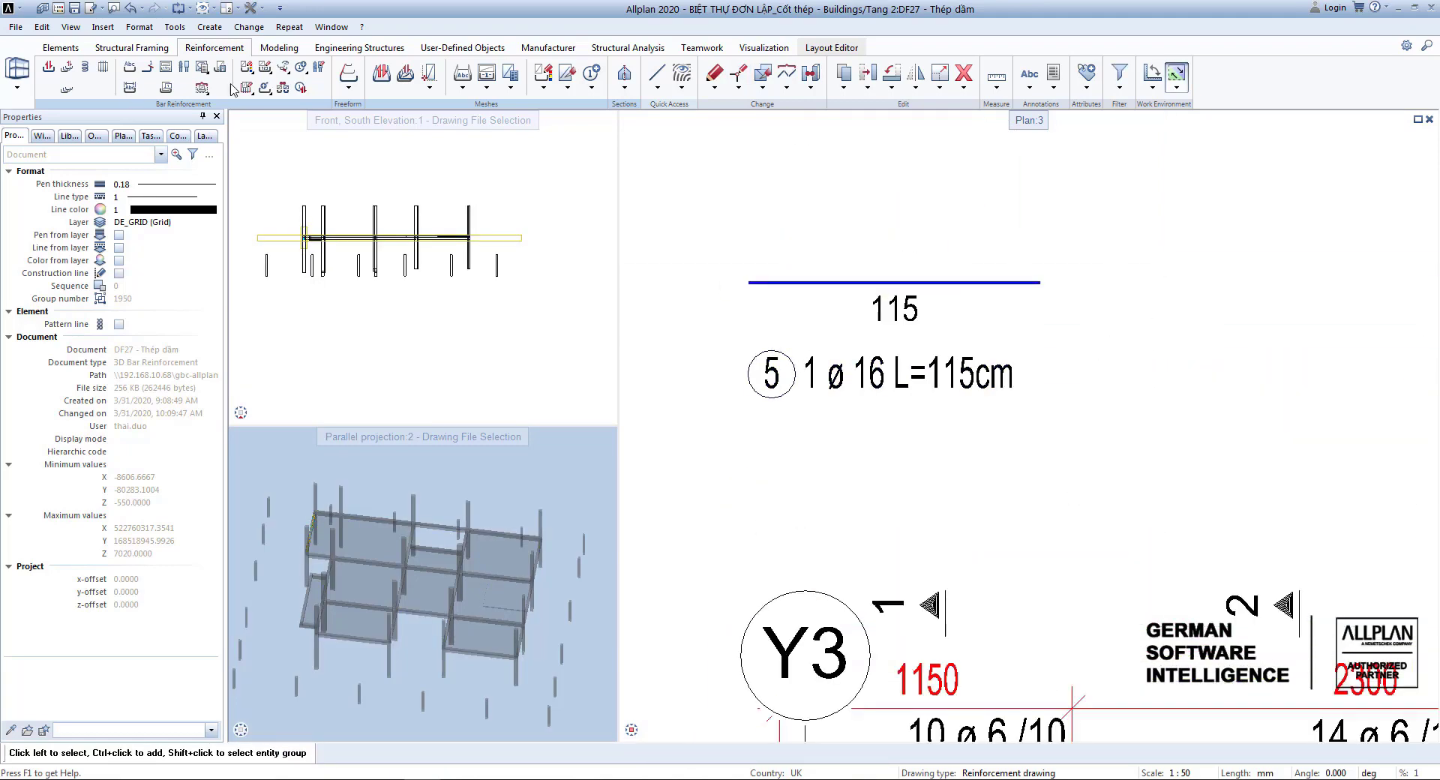
pyautogui.click(266, 89)
pyautogui.scroll(2, 788, 291)
pyautogui.click(709, 277)
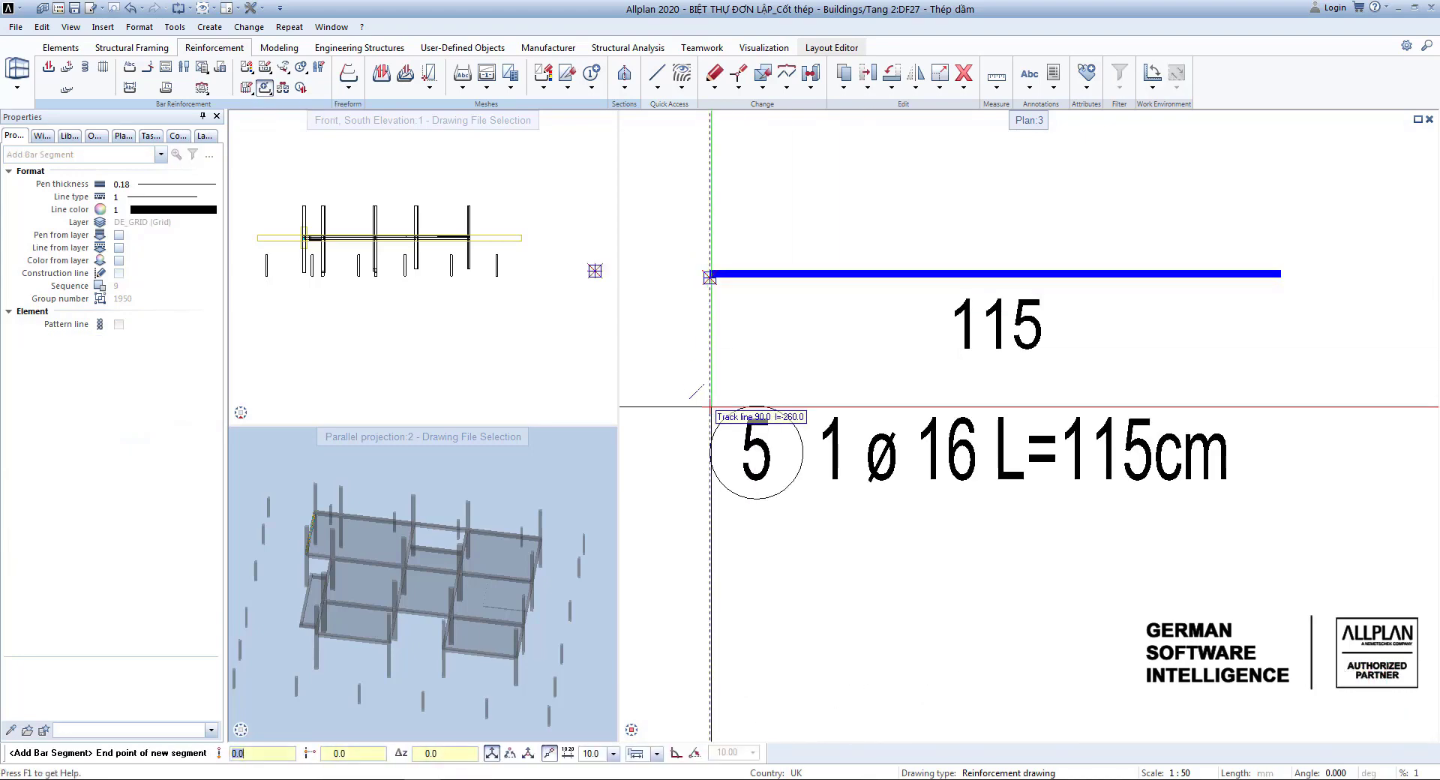
pyautogui.scroll(-2, 710, 405)
pyautogui.scroll(4, 838, 595)
pyautogui.press('Escape')
# Step: Move the mark 5 bar in the beam elevation slightly outward toward Y3, clear of the bottom bar's hook
pyautogui.scroll(-1, 837, 595)
pyautogui.scroll(3, 837, 594)
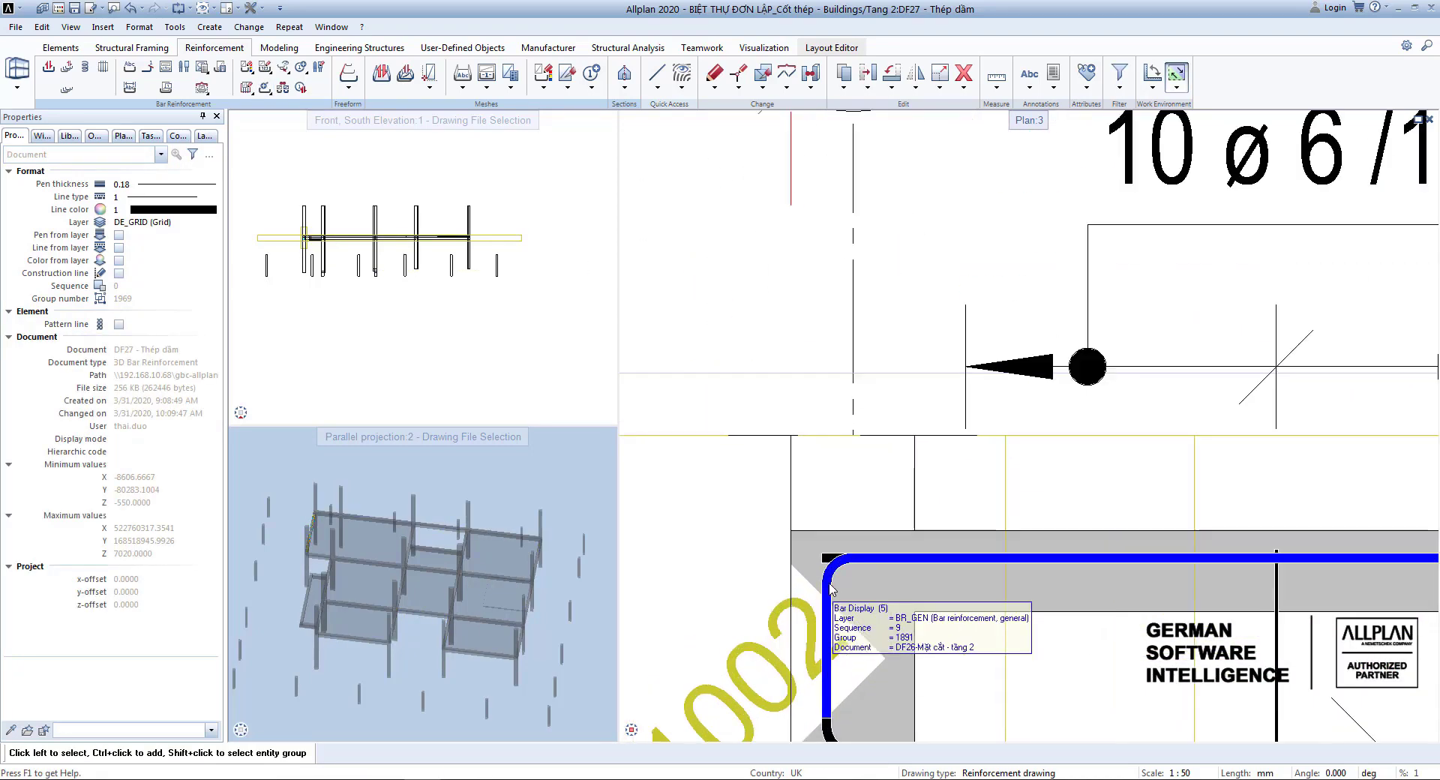
pyautogui.click(833, 589)
pyautogui.press('m')
pyautogui.scroll(1, 918, 510)
pyautogui.click(956, 459)
pyautogui.scroll(-2, 935, 460)
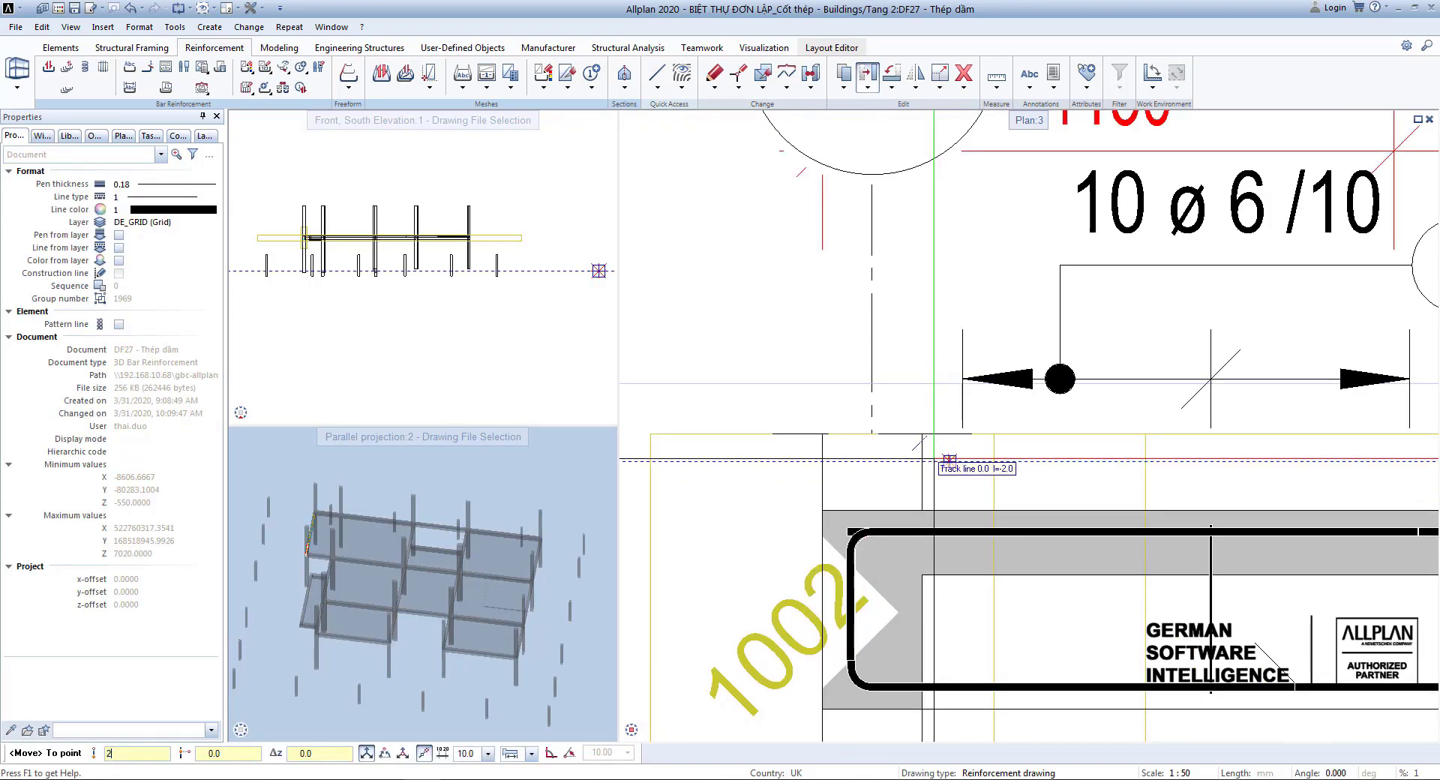
pyautogui.press('Return')
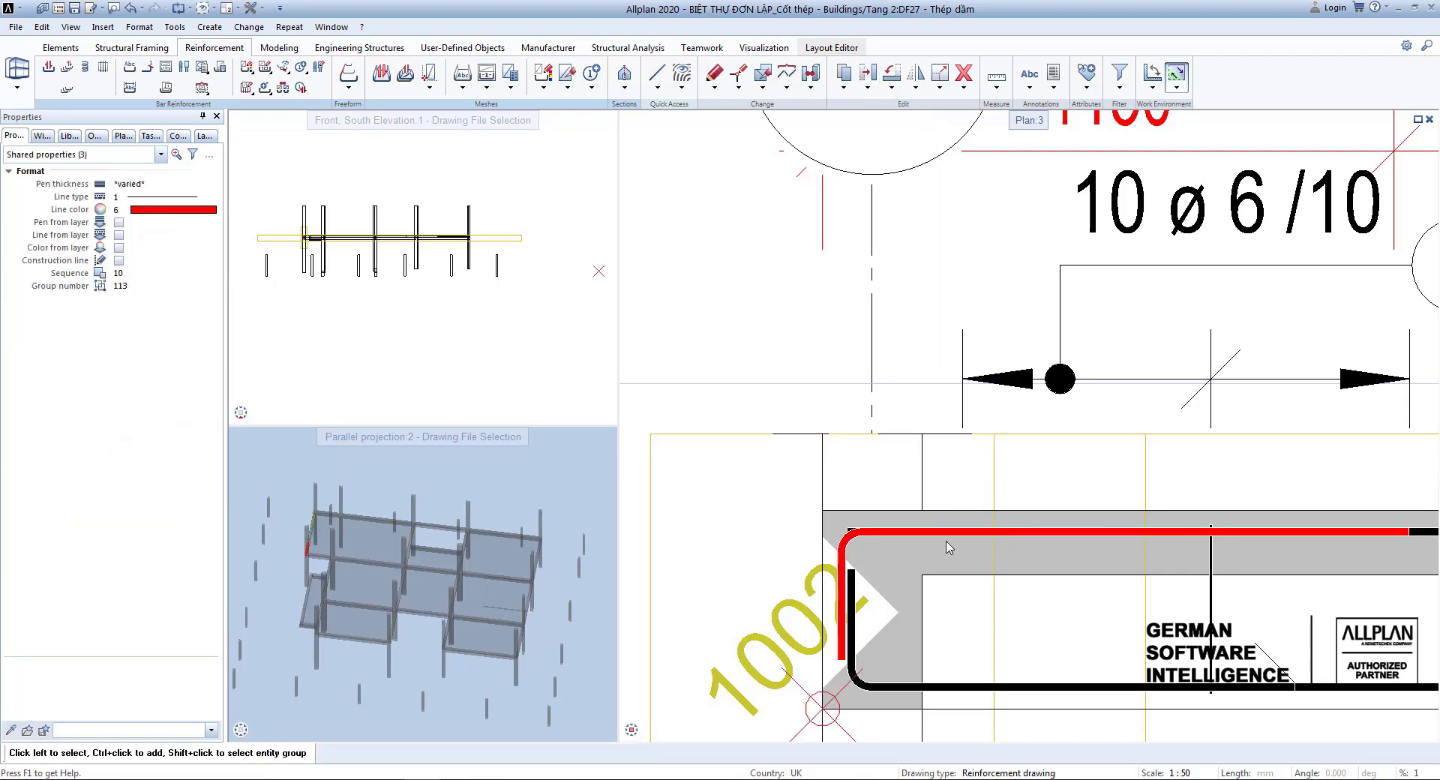
pyautogui.scroll(-3, 857, 567)
pyautogui.scroll(4, 857, 568)
pyautogui.scroll(-4, 857, 567)
pyautogui.press('Escape')
# Step: Stretch the vertical leg of the mark 5 bar downward to a length of 30 cm
pyautogui.scroll(-5, 797, 581)
pyautogui.scroll(4, 811, 435)
pyautogui.moveTo(811, 404); pyautogui.dragTo(780, 422, button='middle')
pyautogui.scroll(-1, 829, 432)
pyautogui.press('s')
pyautogui.scroll(2, 778, 405)
pyautogui.scroll(3, 752, 432)
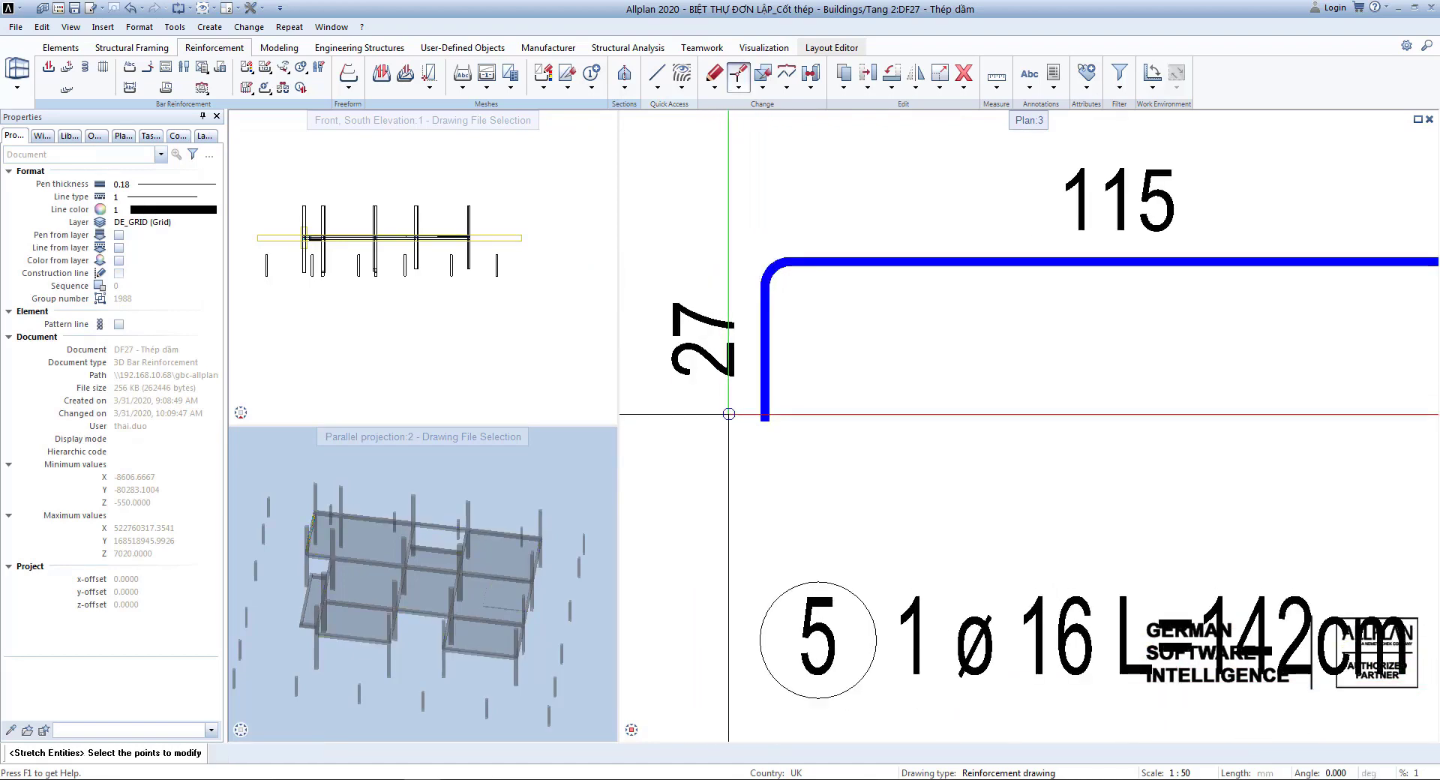
pyautogui.moveTo(730, 412); pyautogui.dragTo(858, 459)
pyautogui.click(841, 383)
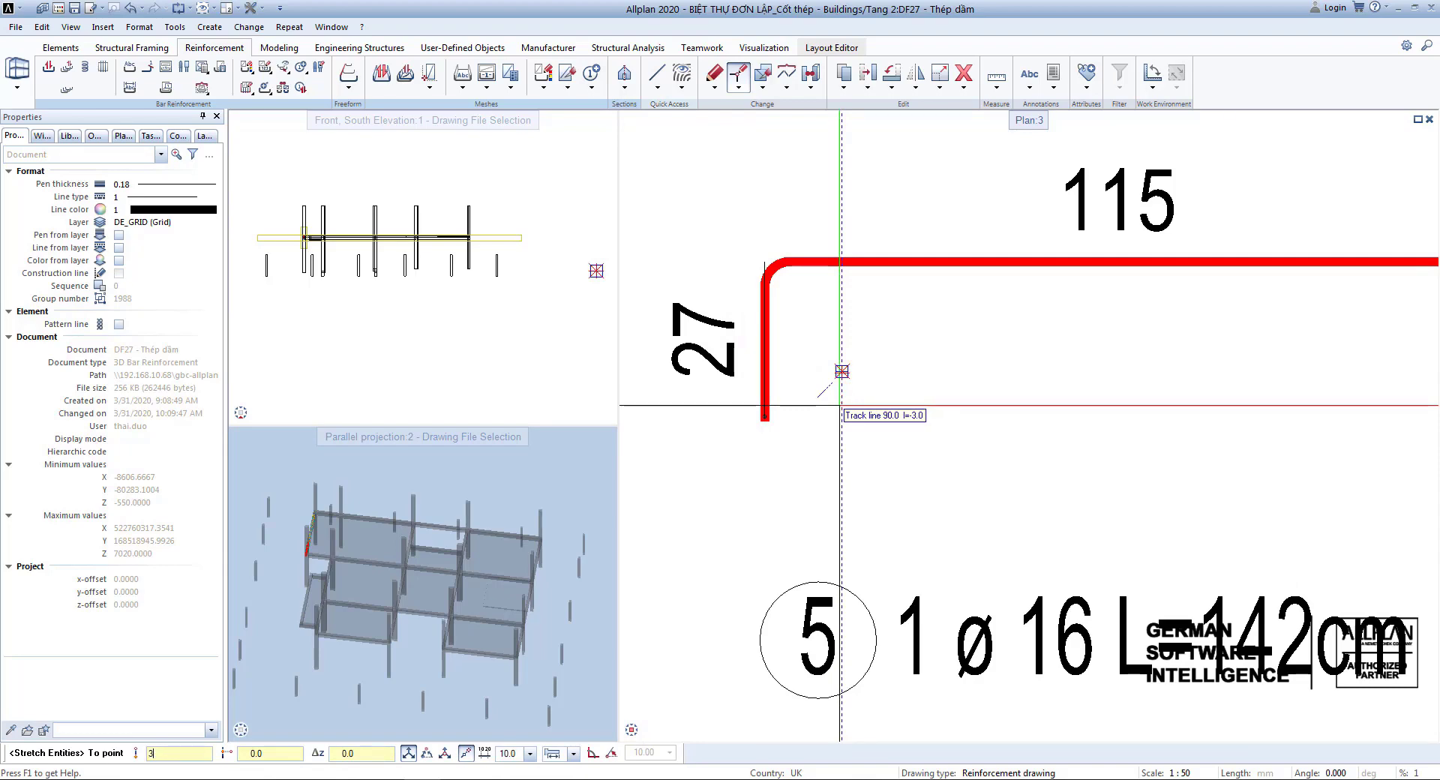
pyautogui.write('3')
pyautogui.press('Return')
pyautogui.scroll(-3, 855, 524)
pyautogui.scroll(2, 866, 664)
pyautogui.scroll(3, 866, 663)
pyautogui.scroll(-3, 747, 601)
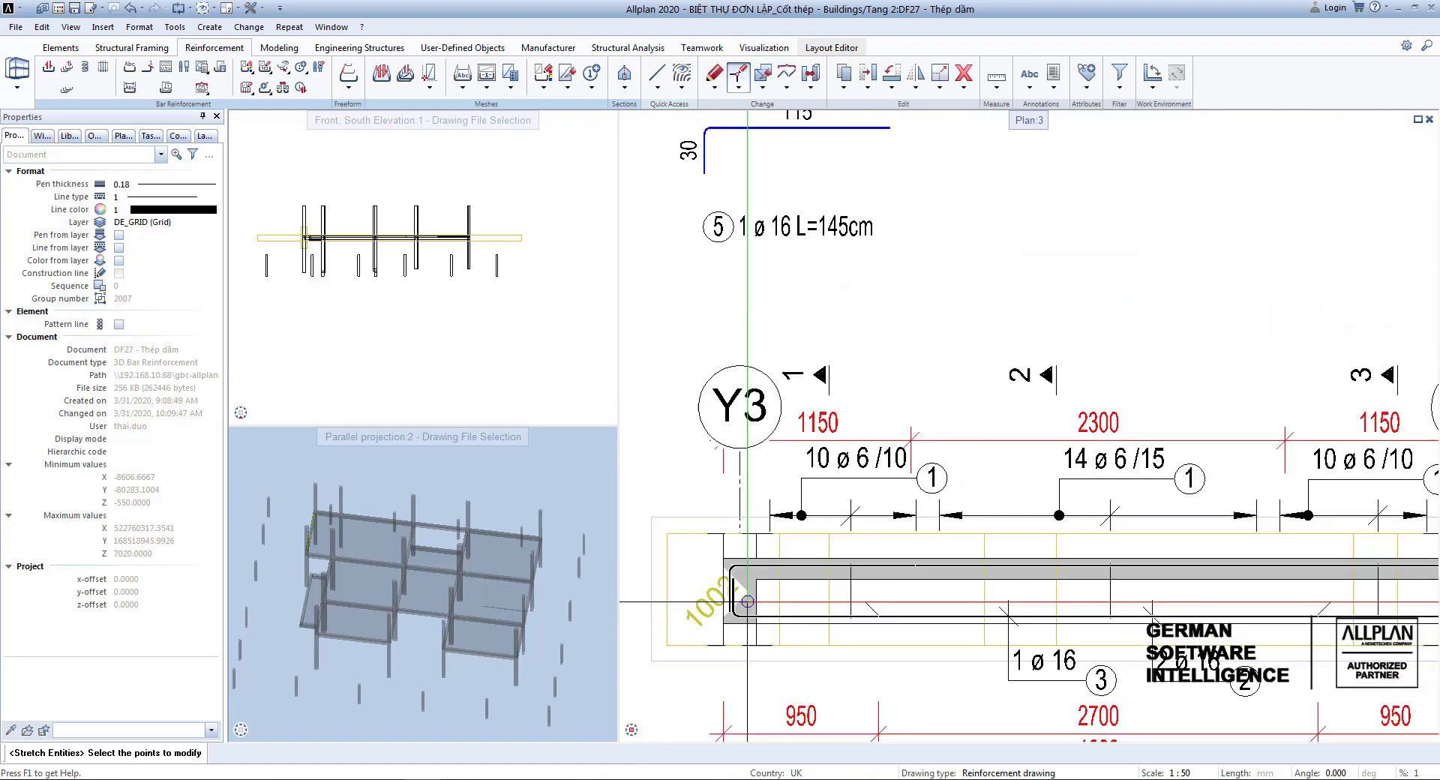
pyautogui.scroll(-2, 748, 601)
pyautogui.scroll(2, 746, 370)
pyautogui.moveTo(740, 313); pyautogui.dragTo(727, 381, button='middle')
pyautogui.press('Escape')
# Step: Copy and mirror the mark 5 bar about the beam's midspan axis to the Y4 end
pyautogui.scroll(1, 721, 376)
pyautogui.scroll(-2, 703, 333)
pyautogui.scroll(-2, 705, 342)
pyautogui.scroll(4, 728, 469)
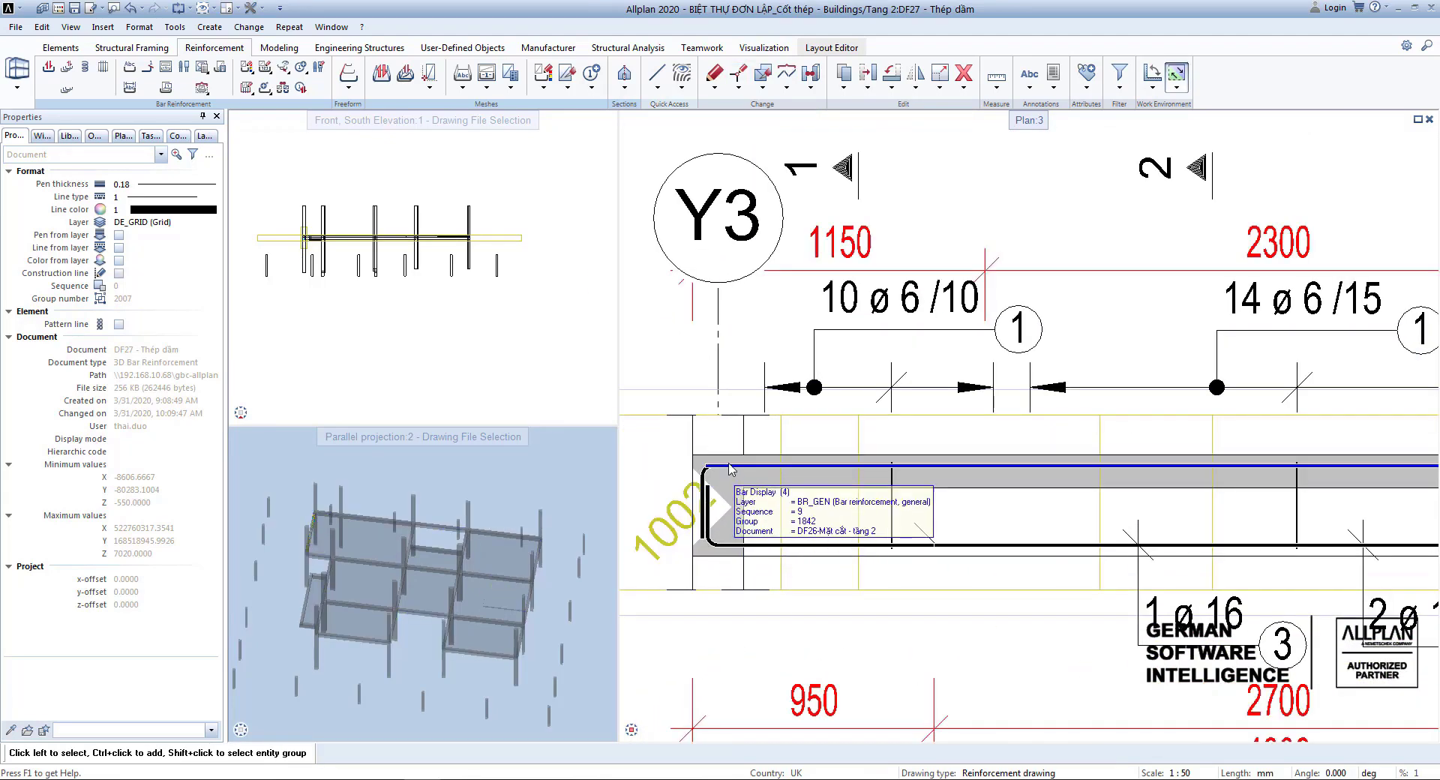
pyautogui.click(708, 480)
pyautogui.scroll(-4, 705, 480)
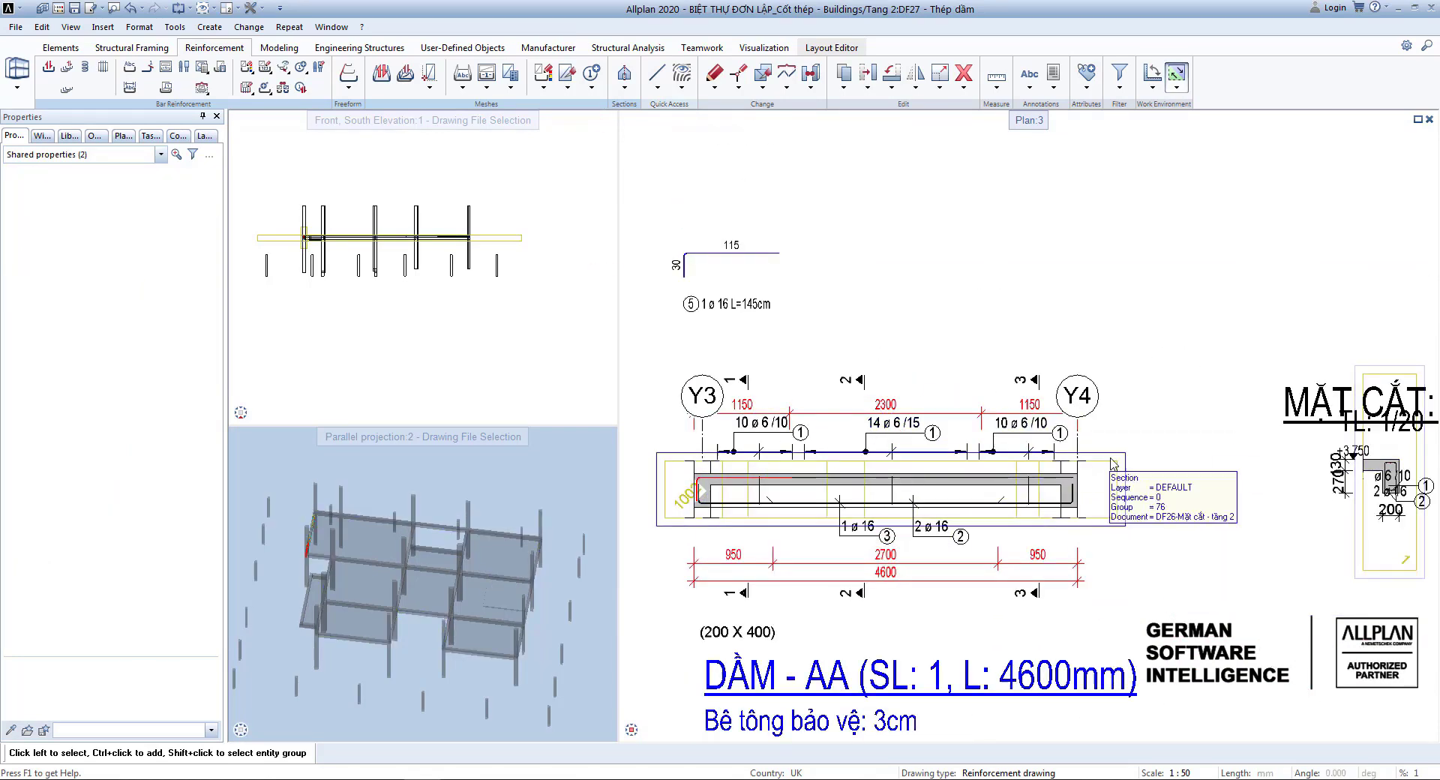
pyautogui.scroll(-1, 776, 442)
pyautogui.scroll(2, 785, 309)
pyautogui.scroll(2, 739, 291)
pyautogui.scroll(-1, 802, 630)
pyautogui.moveTo(808, 642); pyautogui.dragTo(861, 555, button='middle')
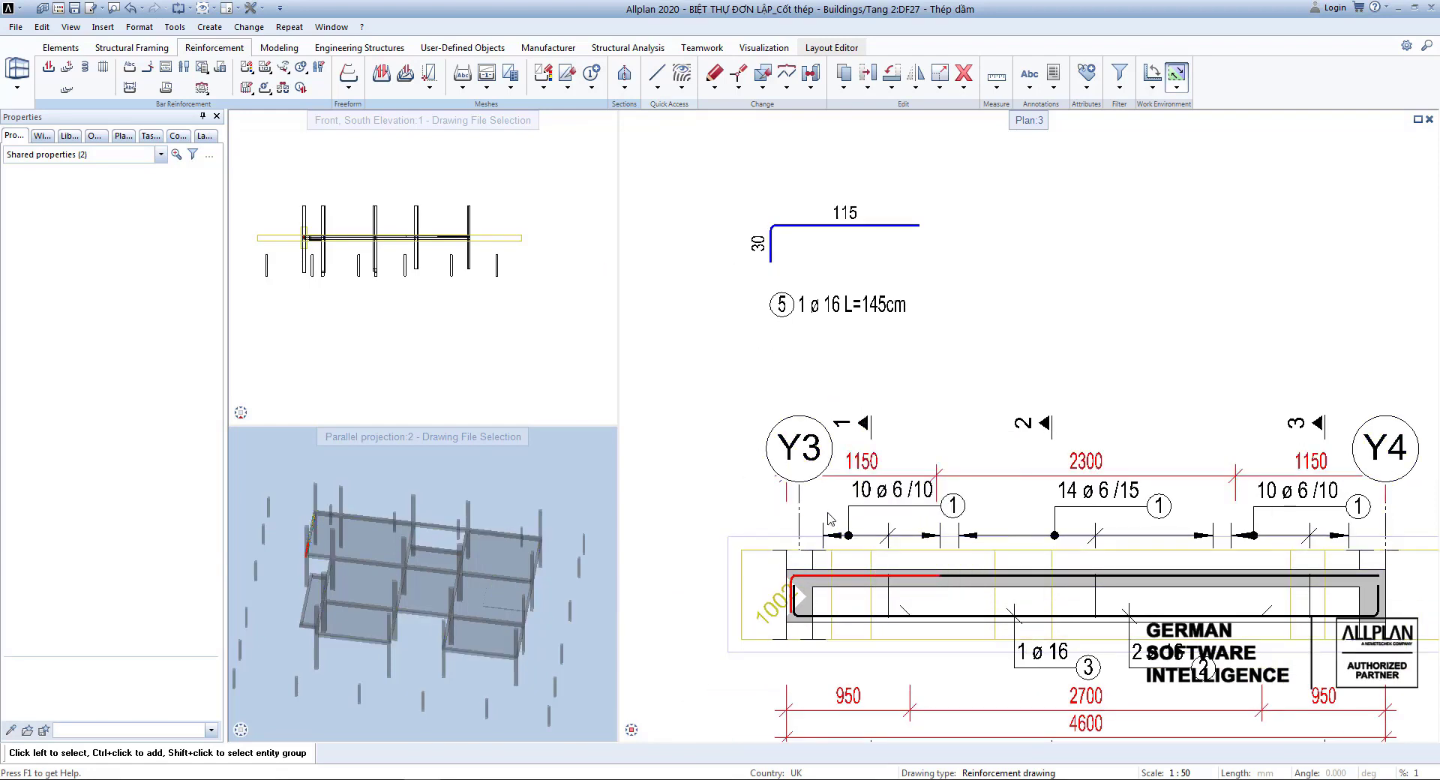
pyautogui.press('m')
pyautogui.rightClick(950, 410)
pyautogui.click(989, 541)
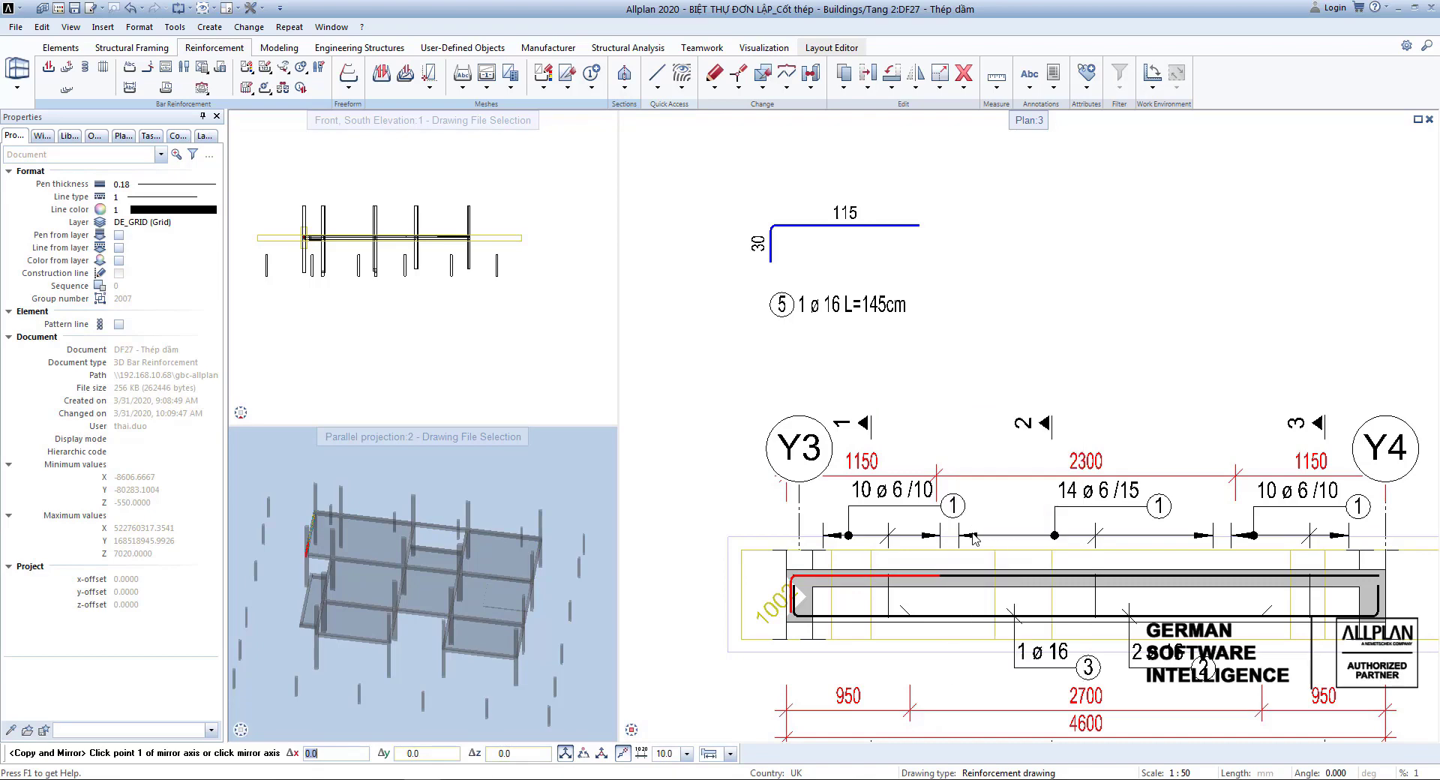
pyautogui.click(762, 579)
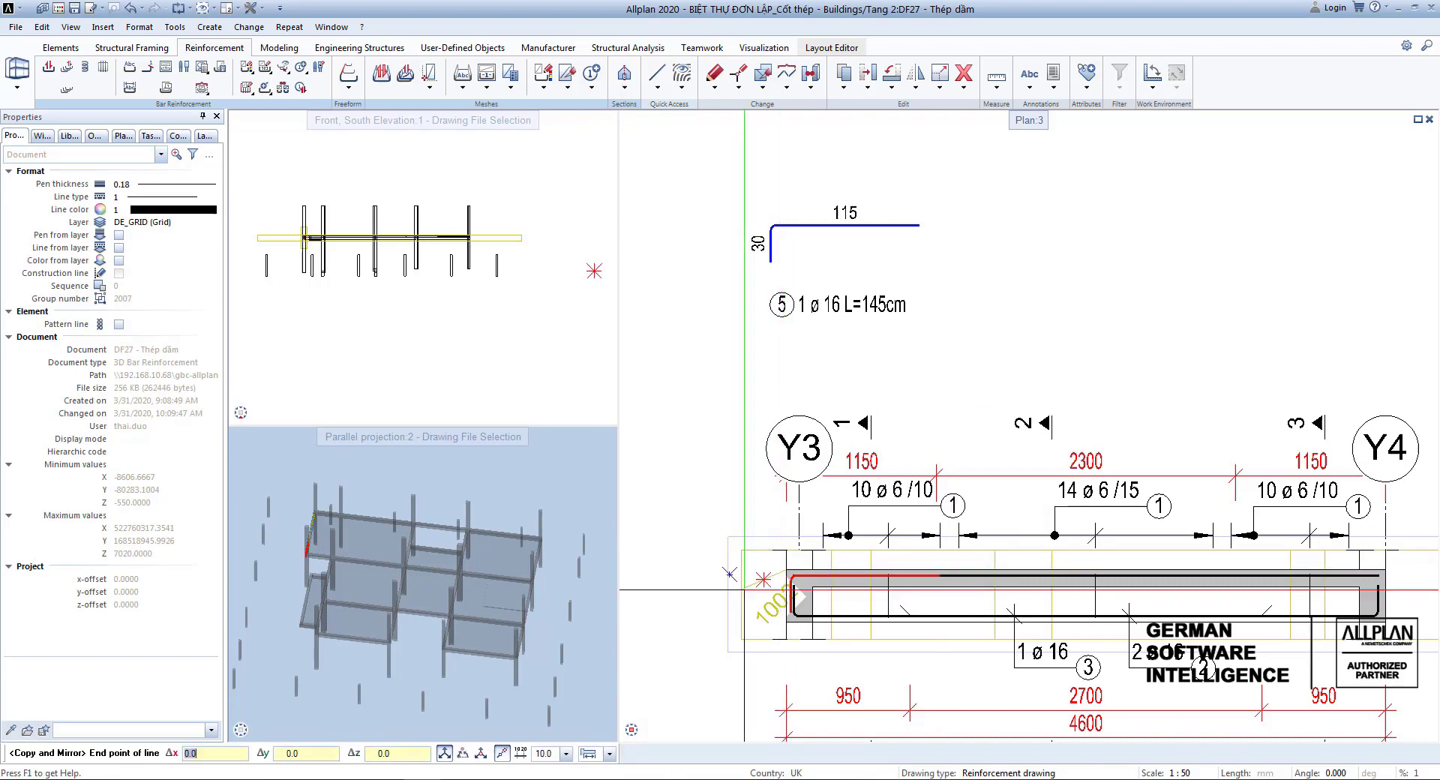
pyautogui.click(1379, 562)
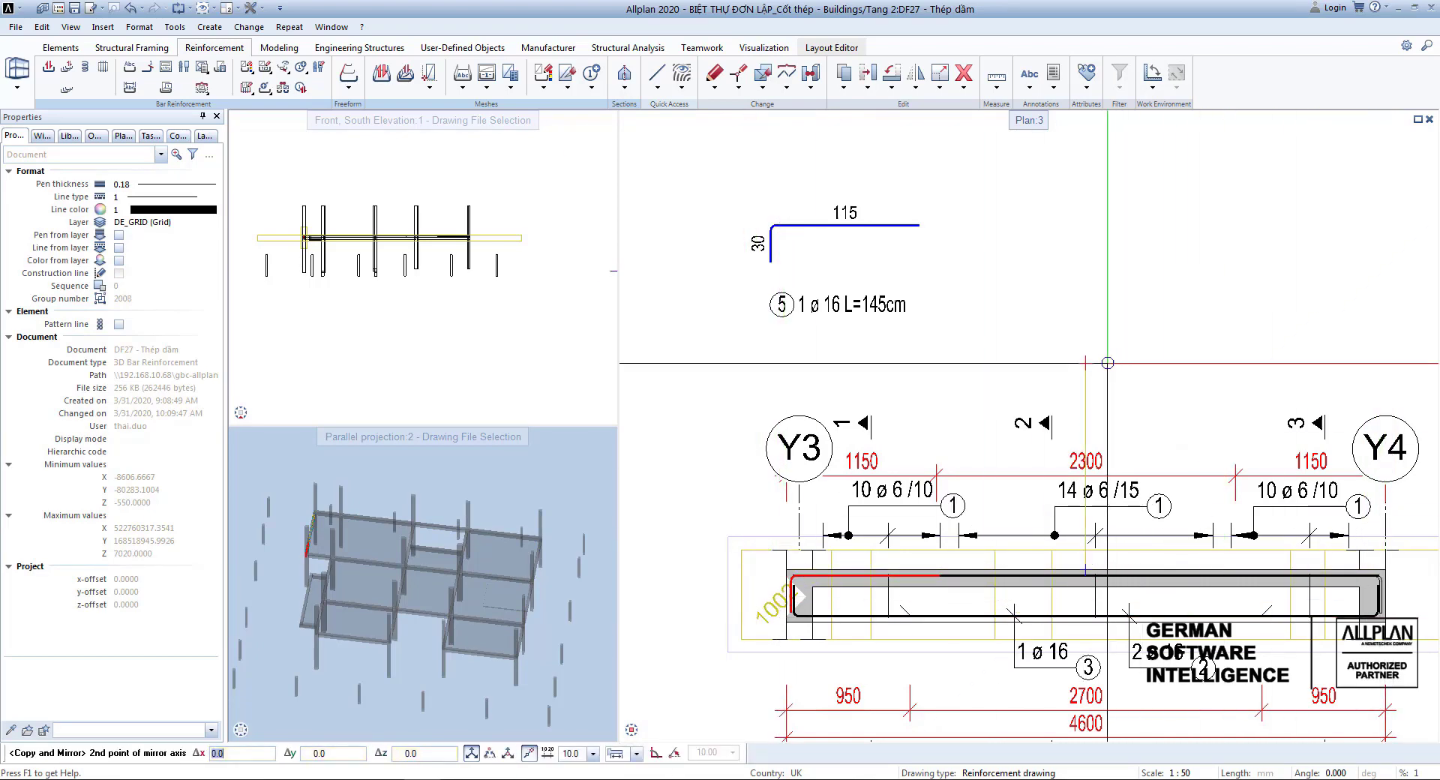
pyautogui.click(1077, 315)
pyautogui.scroll(2, 1323, 593)
pyautogui.moveTo(1323, 593); pyautogui.dragTo(1141, 576, button='middle')
pyautogui.press('Escape')
# Step: Place a full schema of the mark 4 top bar between the mark 5 schema and the beam elevation
pyautogui.scroll(3, 1240, 558)
pyautogui.scroll(-7, 1230, 555)
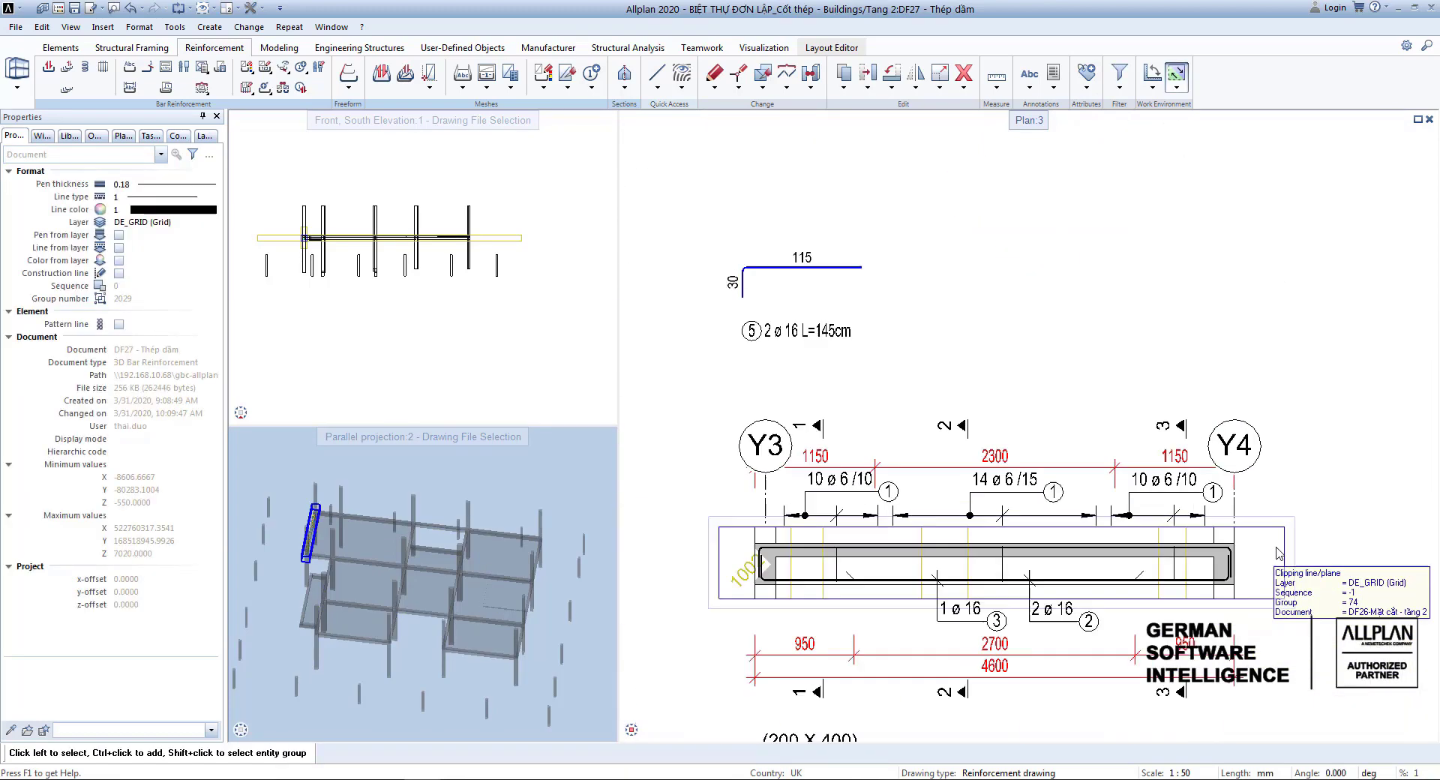
pyautogui.scroll(3, 975, 569)
pyautogui.scroll(-3, 1071, 563)
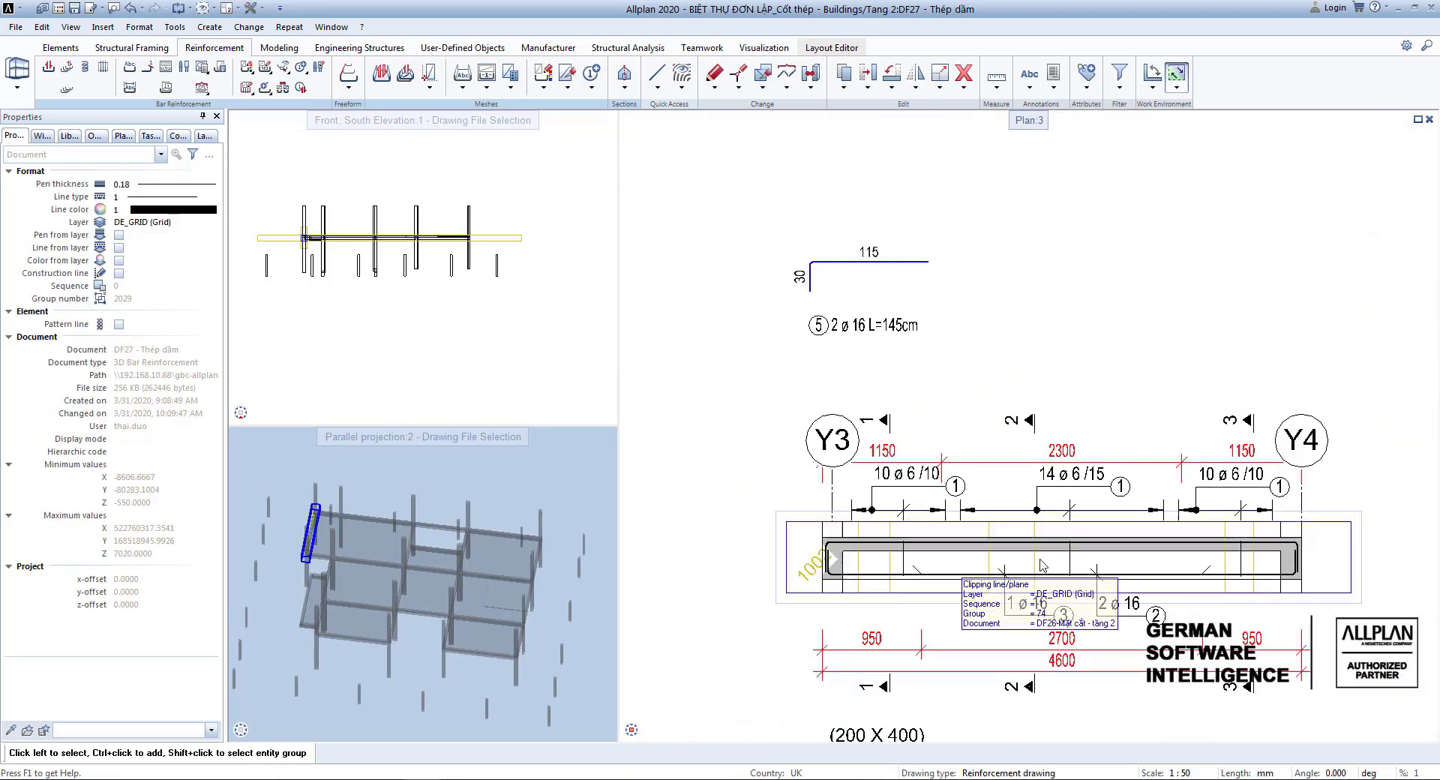
pyautogui.scroll(7, 1229, 555)
pyautogui.moveTo(1246, 553); pyautogui.dragTo(1294, 559, button='middle')
pyautogui.scroll(-5, 1231, 565)
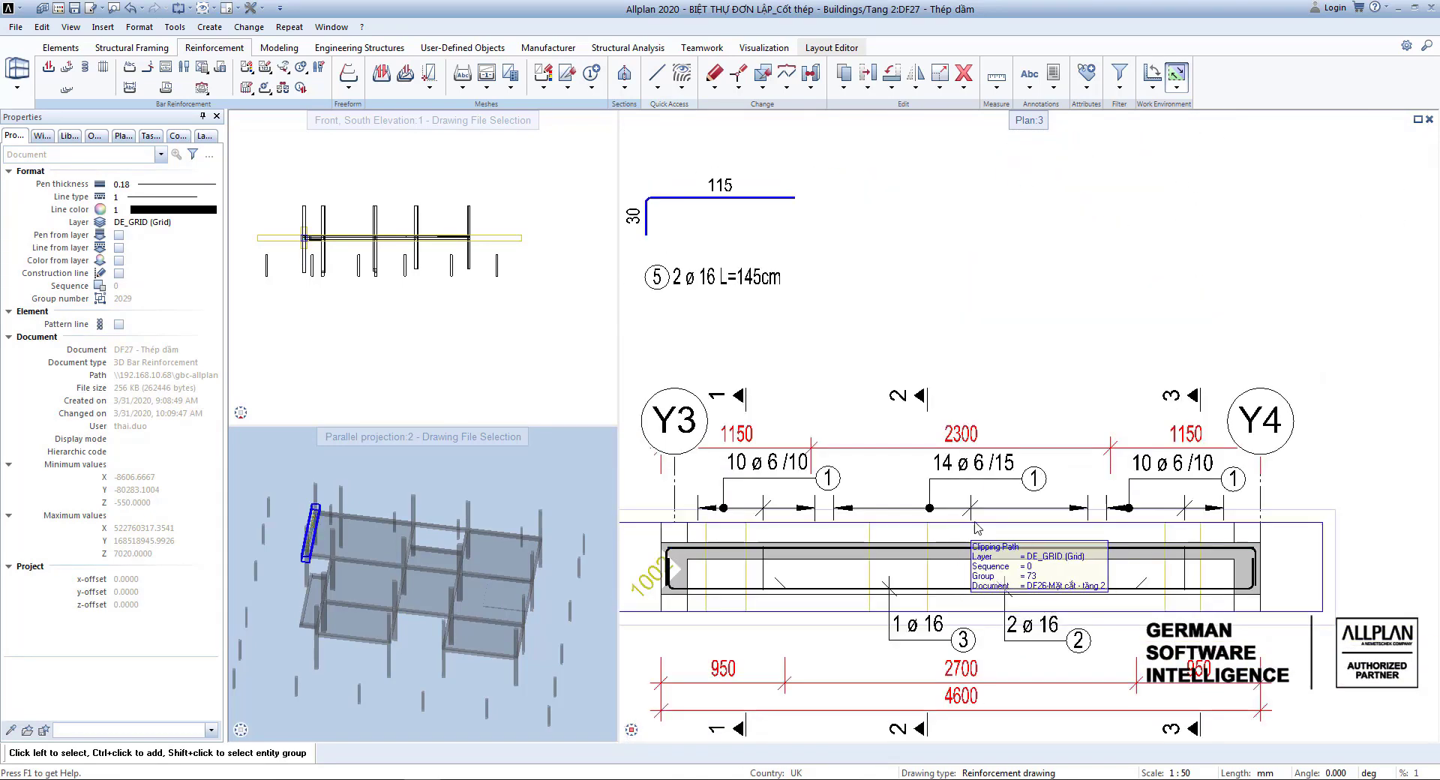
pyautogui.press('f')
pyautogui.click(947, 547)
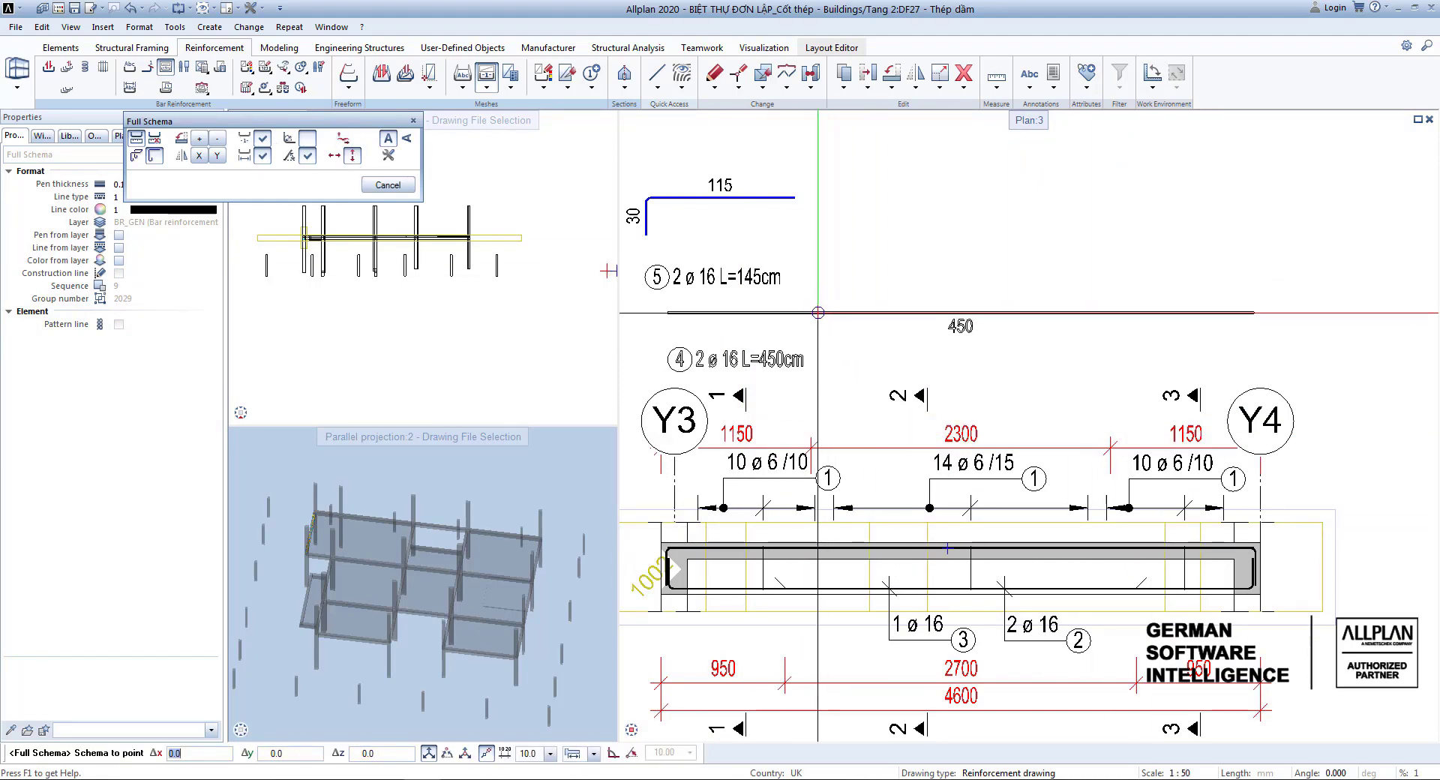
pyautogui.click(846, 314)
pyautogui.moveTo(847, 299); pyautogui.dragTo(920, 362, button='middle')
pyautogui.press('Escape')
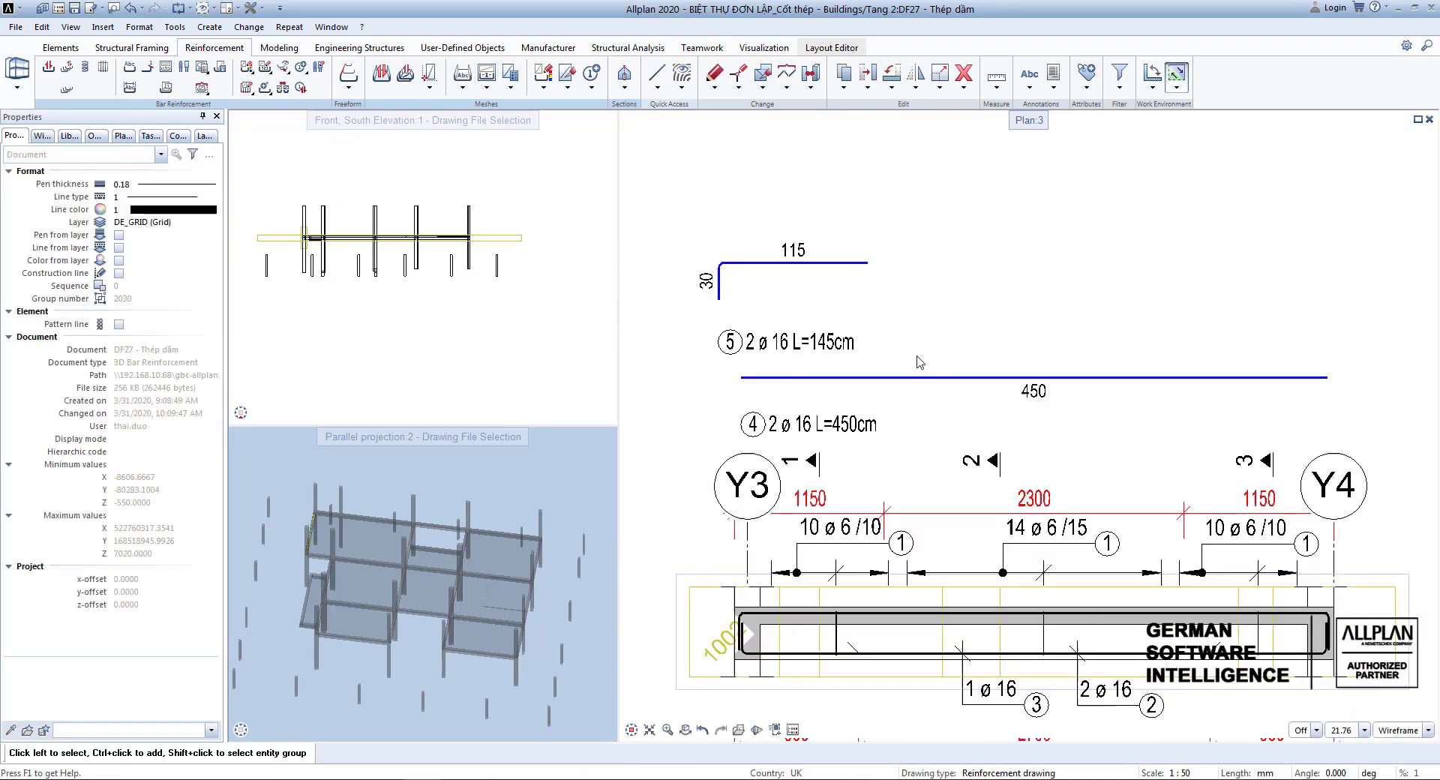
# Step: Add 300 mm downward bar segments at the Y3 and Y4 ends of the mark 4 bar schema
pyautogui.click(266, 87)
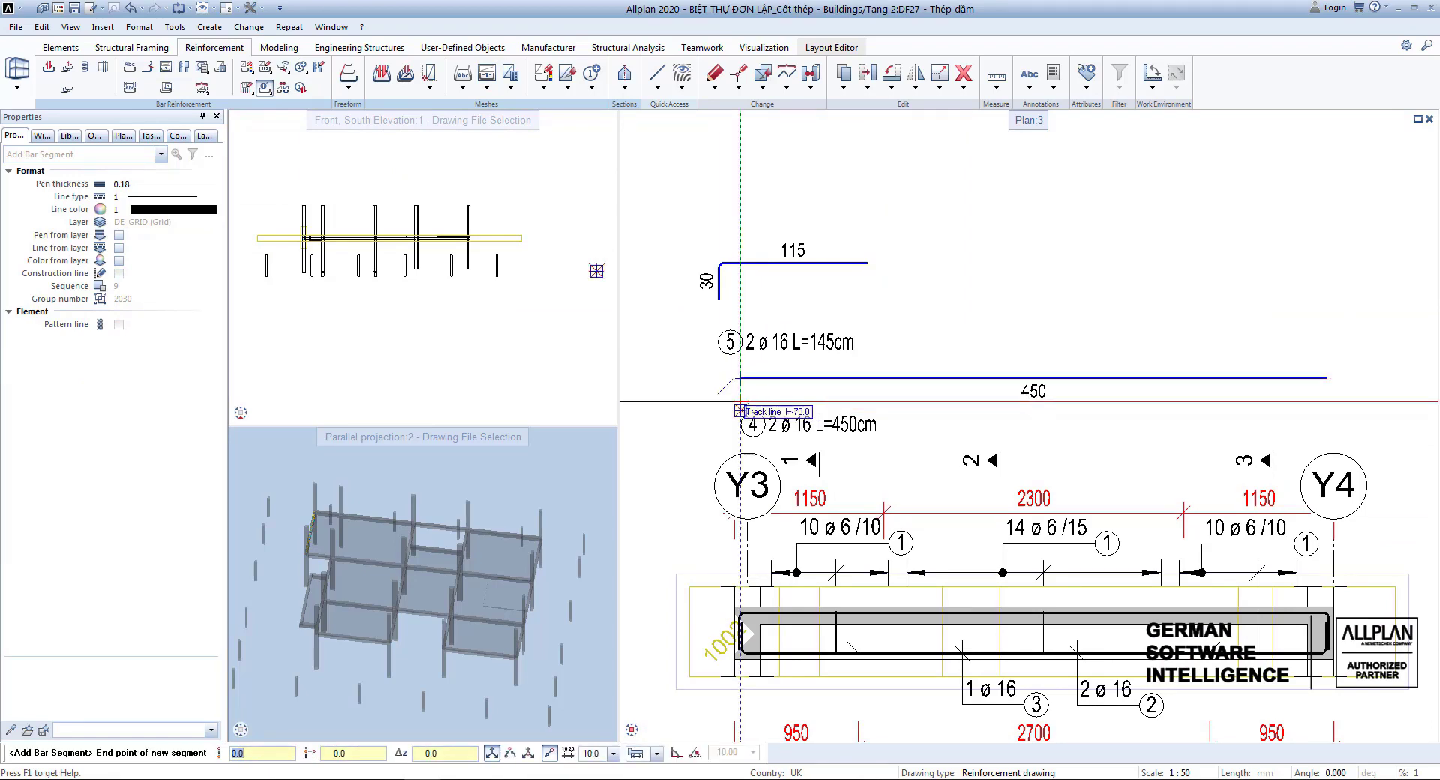
pyautogui.scroll(-3, 740, 401)
pyautogui.moveTo(965, 402); pyautogui.dragTo(953, 487, button='middle')
pyautogui.scroll(1, 848, 484)
pyautogui.scroll(5, 1129, 467)
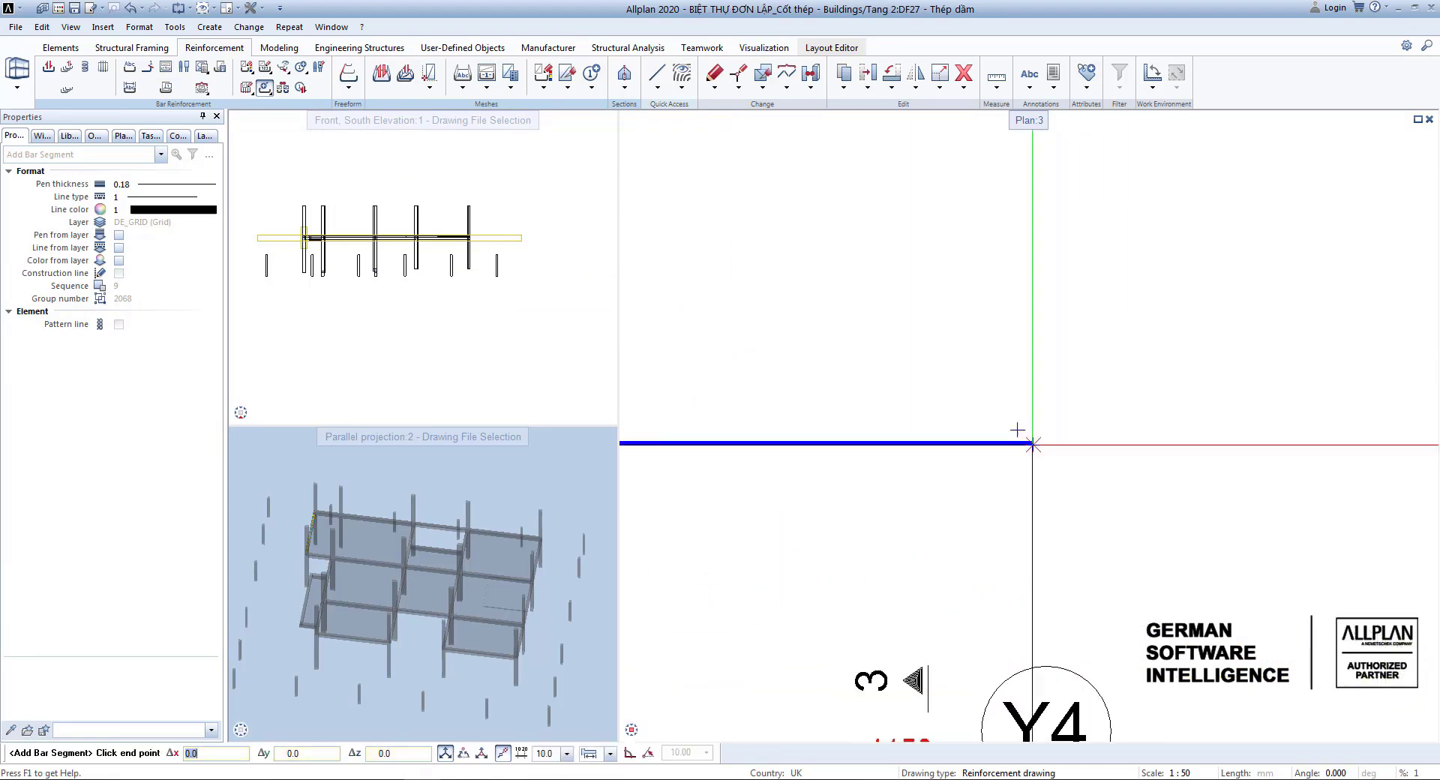
pyautogui.press('Escape')
pyautogui.click(264, 88)
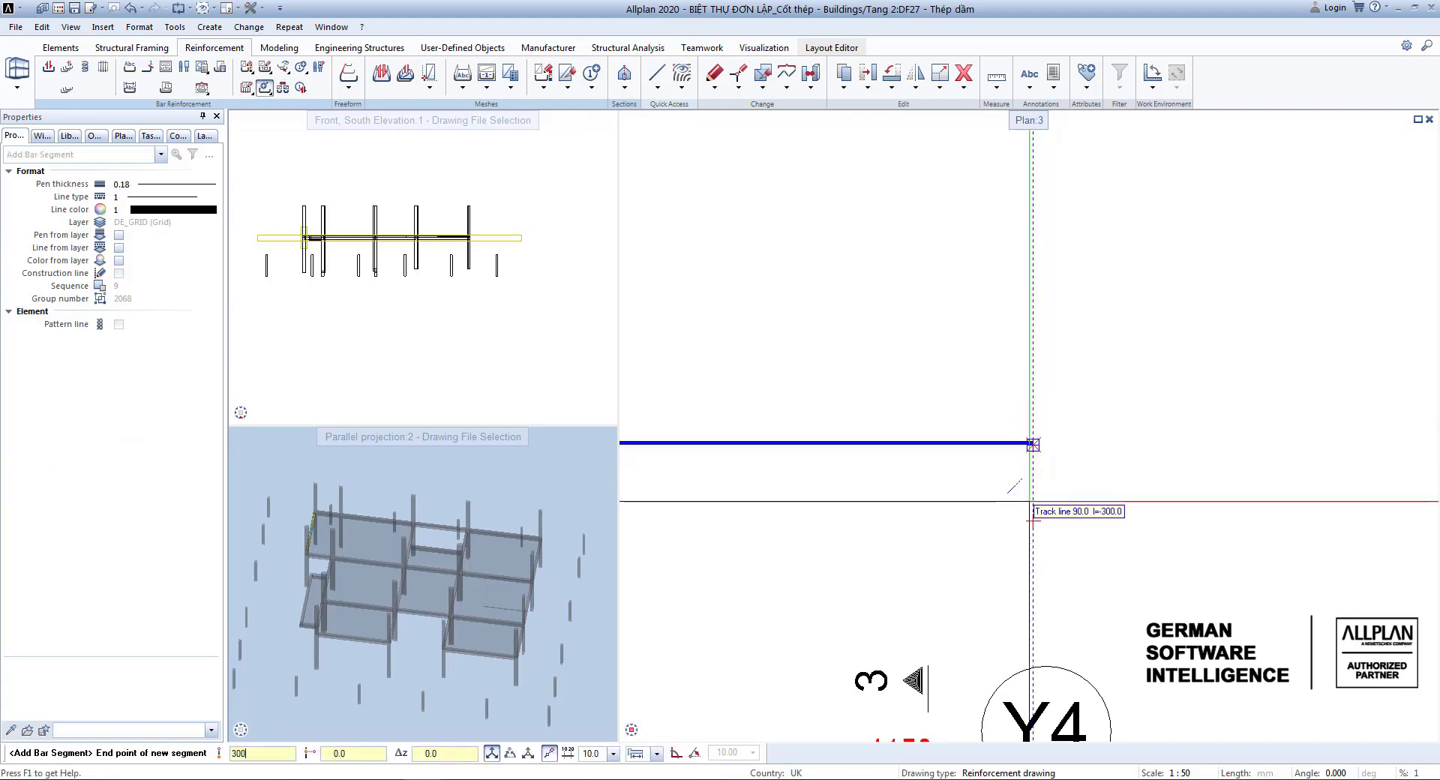
pyautogui.press('Return')
pyautogui.scroll(-3, 1102, 515)
pyautogui.press('Escape')
# Step: Shift the mark 5 schema label toward Y4, clear of the vertical leg of the mark 4 schema
pyautogui.scroll(3, 789, 499)
pyautogui.click(813, 498)
pyautogui.moveTo(813, 498); pyautogui.dragTo(1009, 536)
pyautogui.scroll(-2, 739, 538)
pyautogui.moveTo(808, 560); pyautogui.dragTo(910, 561, button='middle')
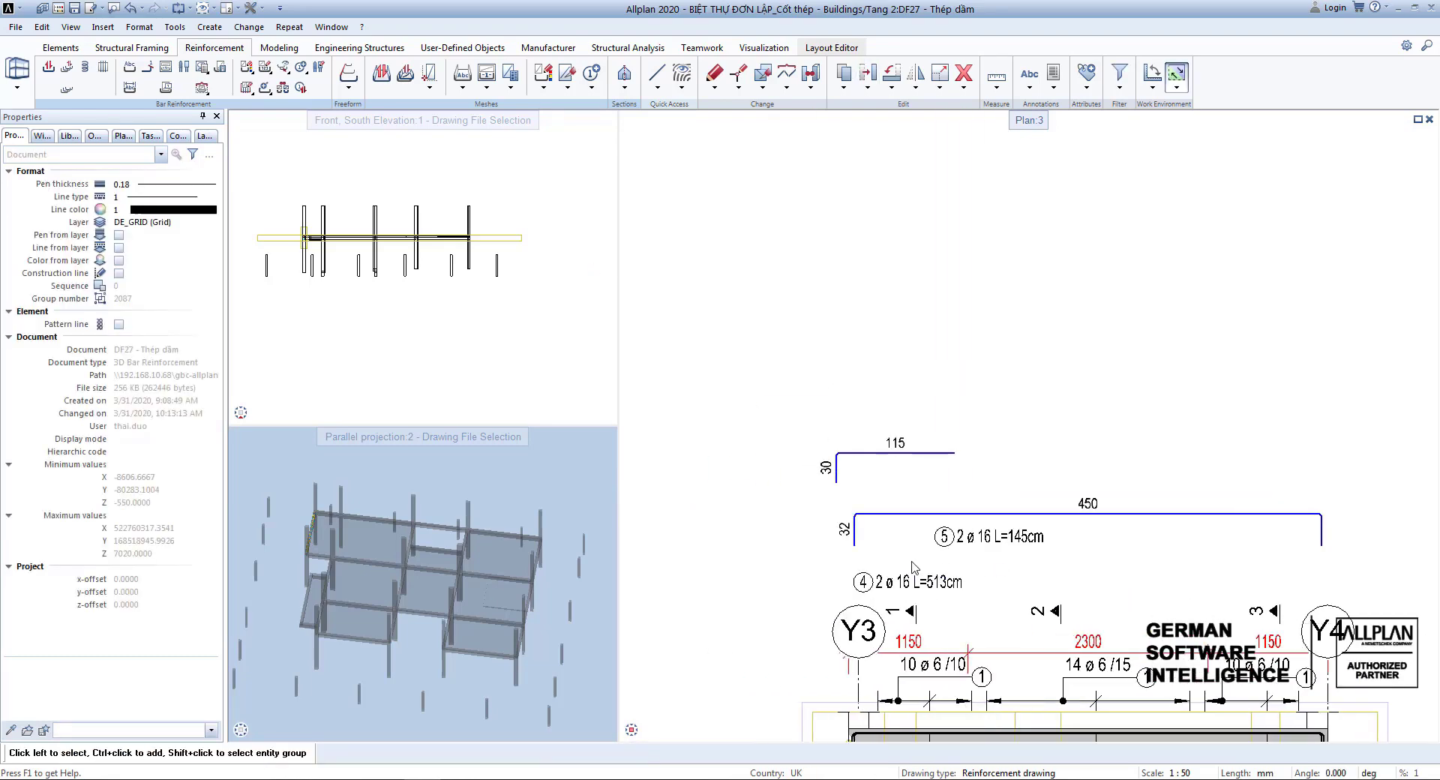
# Step: Shorten the vertical legs at both ends of the mark 4 bar to 30 cm with Stretch Entities
pyautogui.click(739, 74)
pyautogui.scroll(3, 864, 580)
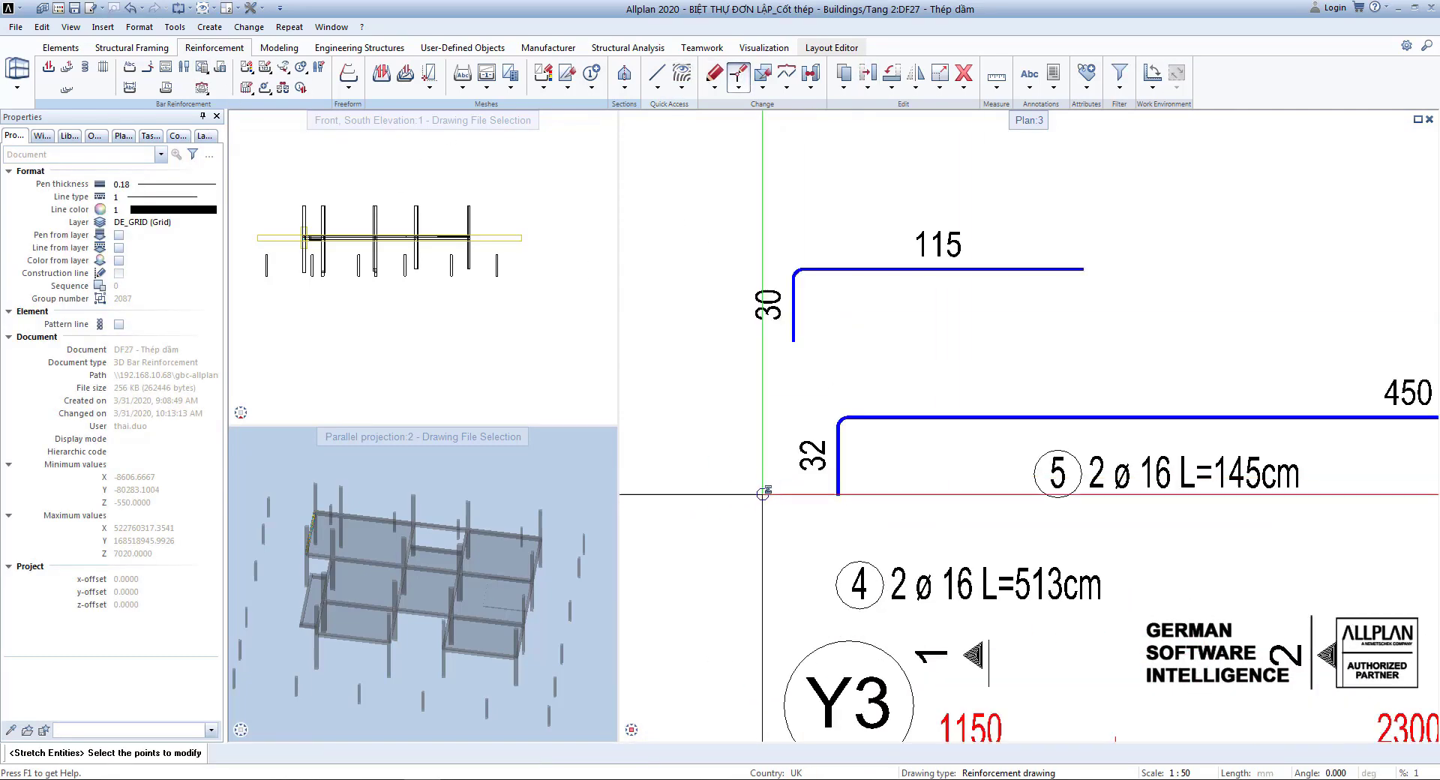
pyautogui.scroll(-4, 842, 500)
pyautogui.scroll(4, 1047, 512)
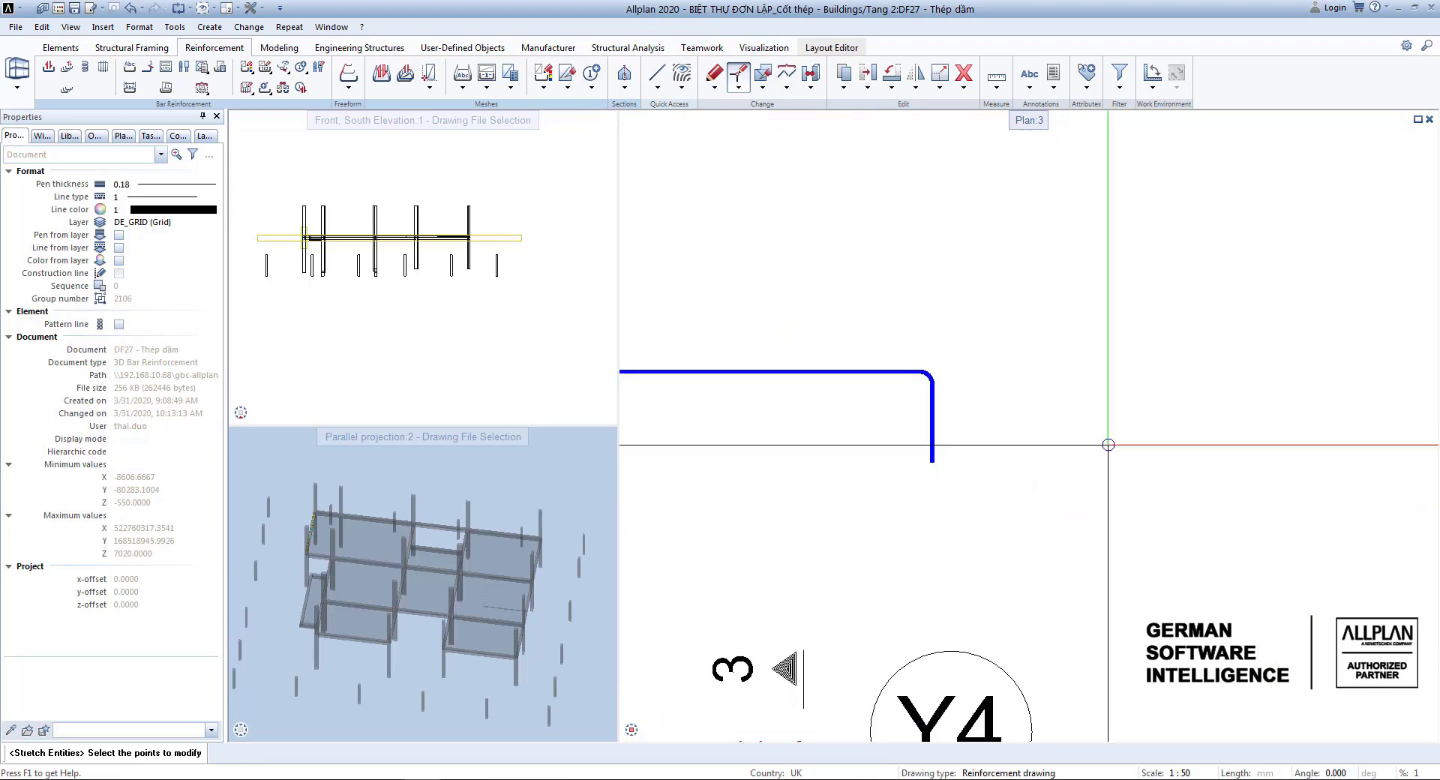
pyautogui.scroll(-4, 1116, 447)
pyautogui.scroll(5, 755, 663)
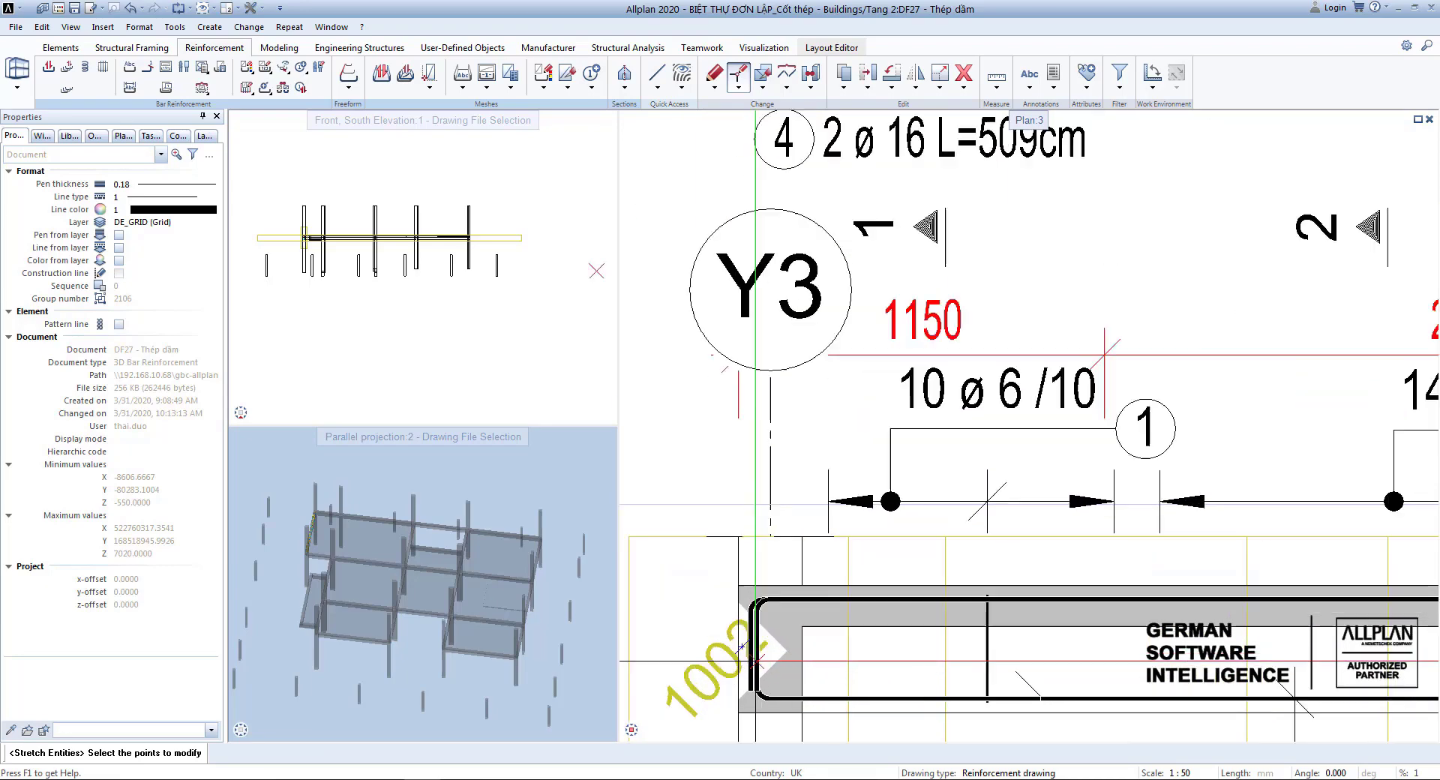
pyautogui.press('Escape')
pyautogui.scroll(-2, 763, 582)
pyautogui.scroll(4, 1155, 537)
pyautogui.scroll(-3, 1176, 579)
pyautogui.scroll(2, 1177, 579)
pyautogui.scroll(-6, 1190, 584)
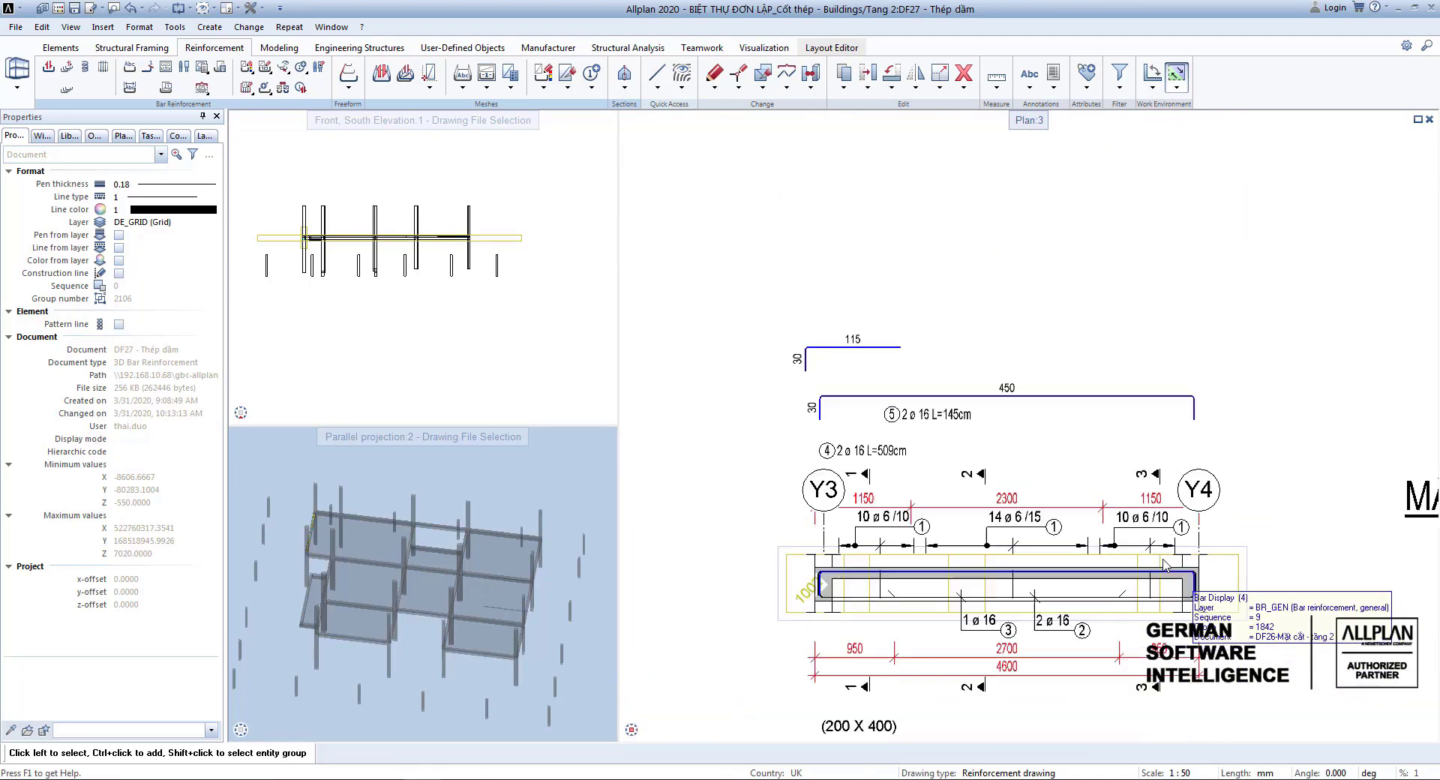
# Step: Stretch the Y3 end of the mark 4 bar, including its vertical leg, outward by 20 mm
pyautogui.scroll(3, 822, 382)
pyautogui.press('s')
pyautogui.moveTo(785, 393); pyautogui.dragTo(851, 471)
pyautogui.click(729, 442)
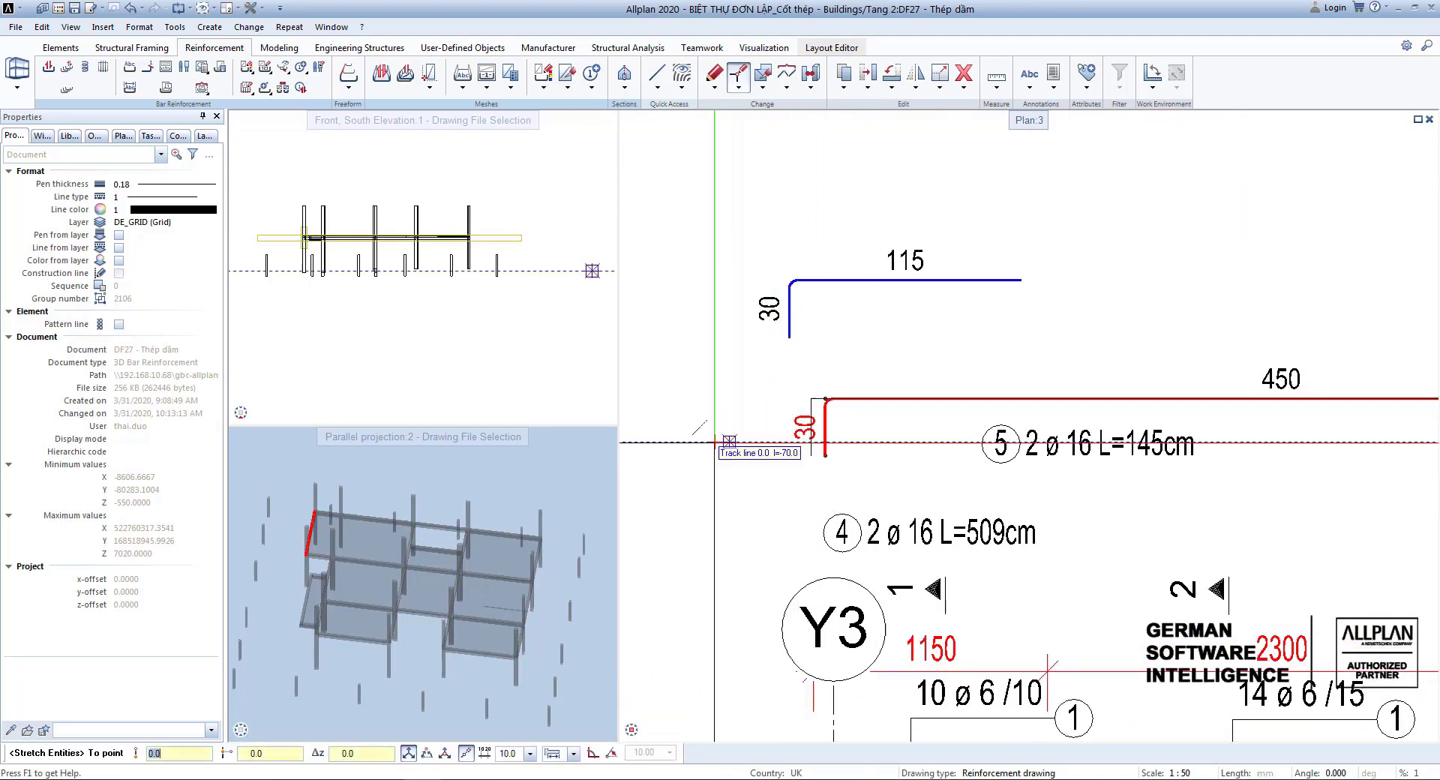
pyautogui.write('20')
pyautogui.press('Return')
pyautogui.scroll(-4, 630, 450)
pyautogui.scroll(7, 660, 547)
pyautogui.scroll(-6, 667, 552)
pyautogui.scroll(5, 973, 546)
# Step: Stretch the Y4 end of the mark 4 bar outward so that its horizontal segment is 454 cm long
pyautogui.moveTo(1108, 553); pyautogui.dragTo(884, 601, button='middle')
pyautogui.scroll(-5, 881, 597)
pyautogui.scroll(3, 900, 393)
pyautogui.moveTo(835, 352); pyautogui.dragTo(962, 491)
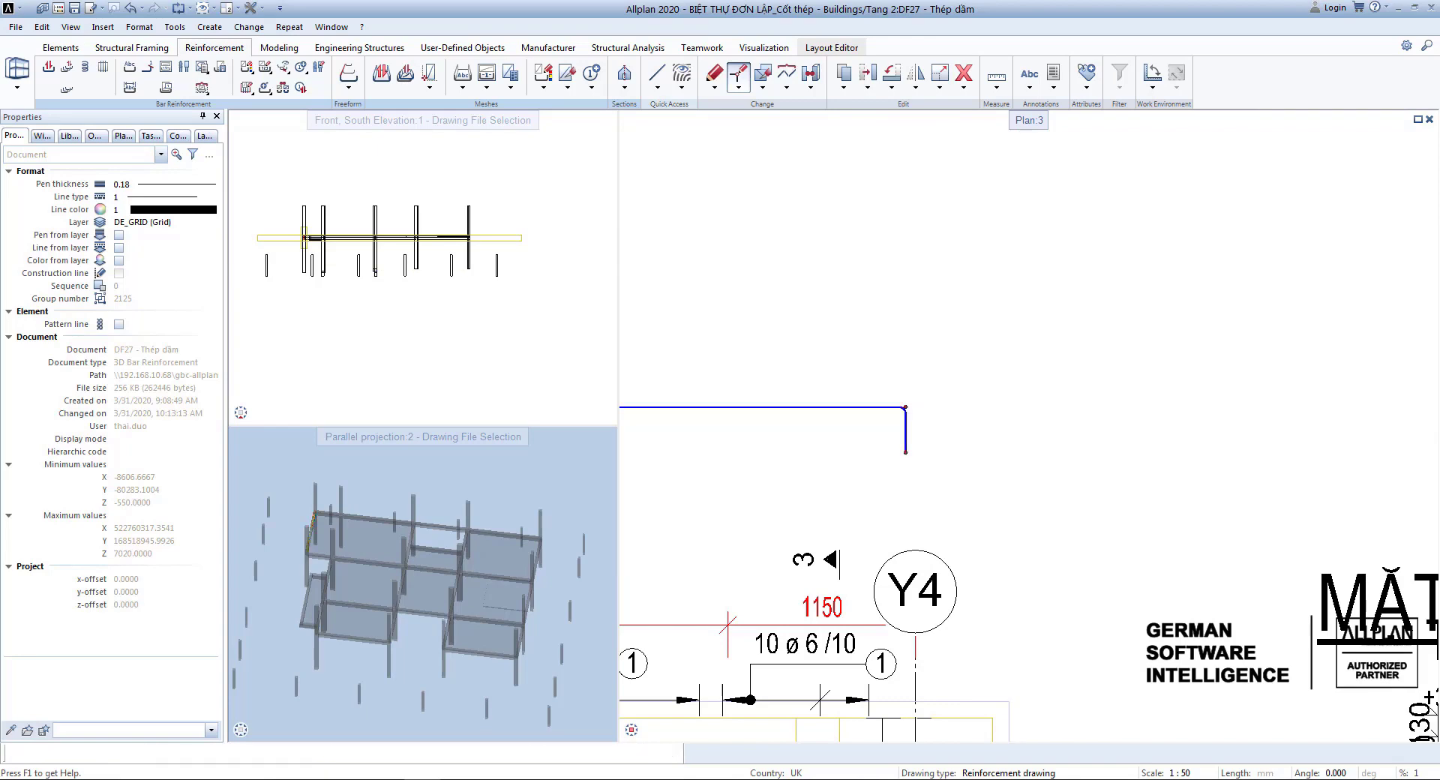
pyautogui.scroll(-4, 1020, 431)
pyautogui.scroll(5, 1012, 573)
pyautogui.scroll(3, 982, 357)
pyautogui.moveTo(982, 357); pyautogui.dragTo(1101, 412, button='middle')
pyautogui.scroll(-4, 1100, 411)
pyautogui.press('Escape')
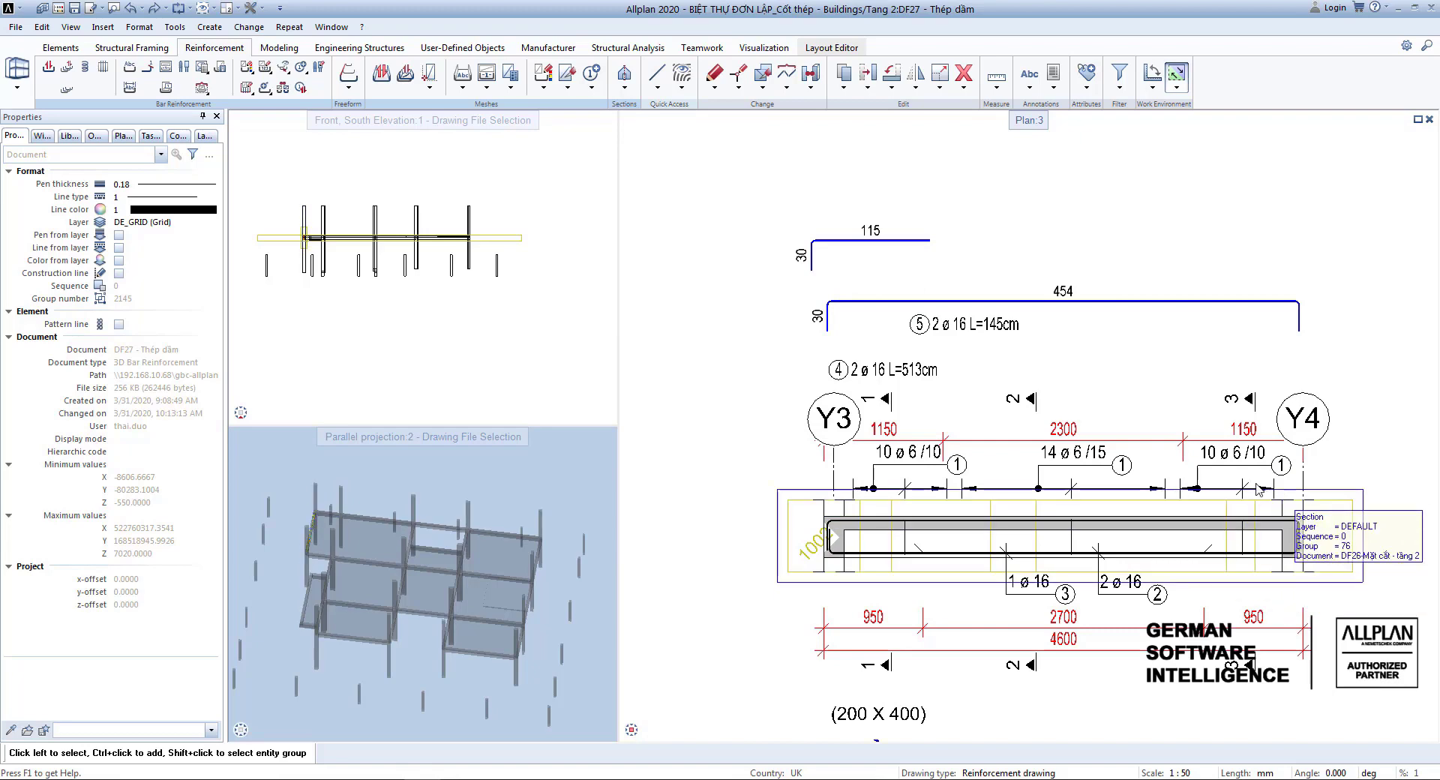
# Step: Add a bar-end mark to the mark 5 bar near Y3 in the beam elevation, choosing the bar by mark number
pyautogui.scroll(7, 870, 525)
pyautogui.scroll(-3, 820, 491)
pyautogui.click(147, 66)
pyautogui.scroll(1, 148, 67)
pyautogui.scroll(-1, 1116, 671)
pyautogui.rightClick(881, 475)
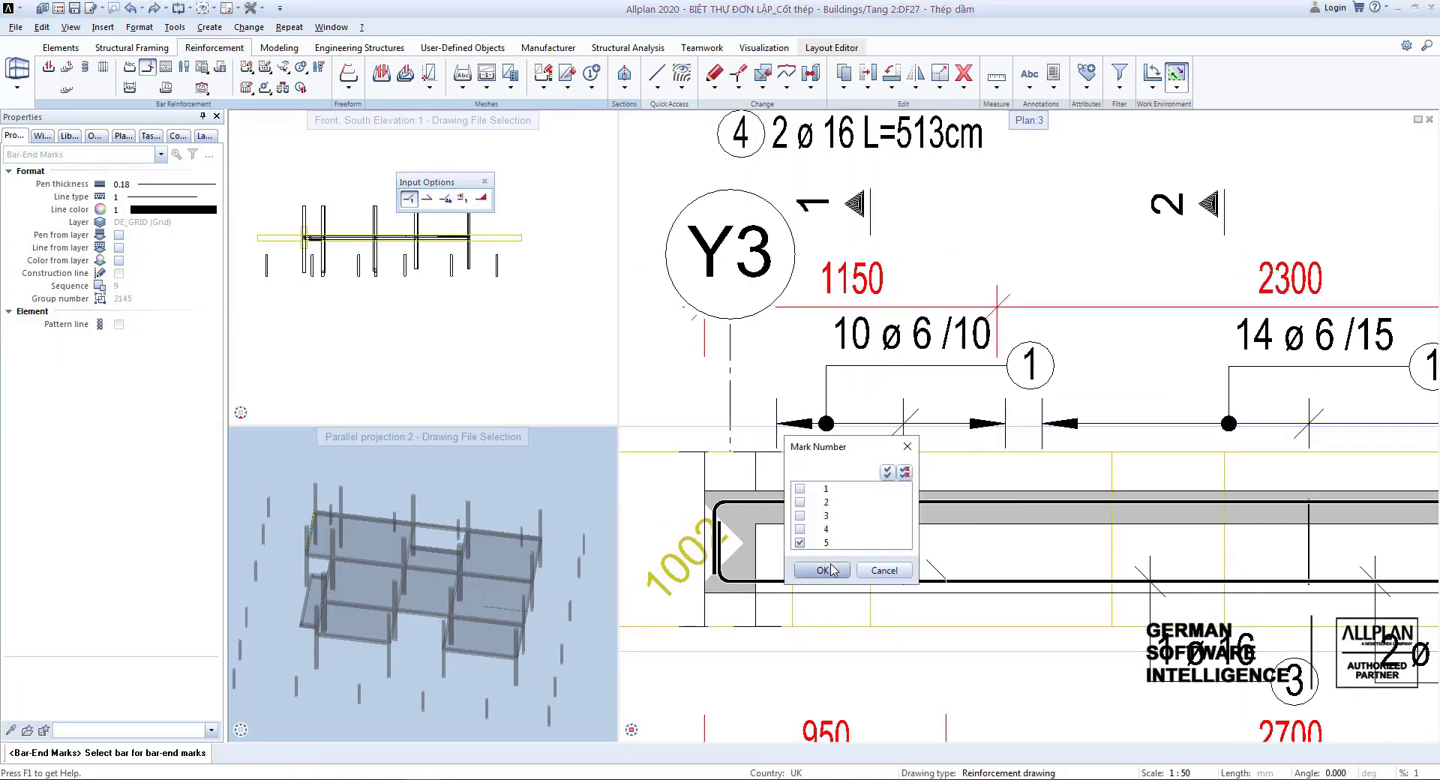
pyautogui.click(830, 570)
# Step: Add a bar-end mark to the mark 5 bar near Y4 in the beam elevation, choosing the bar by mark number
pyautogui.scroll(-5, 762, 506)
pyautogui.scroll(4, 1080, 495)
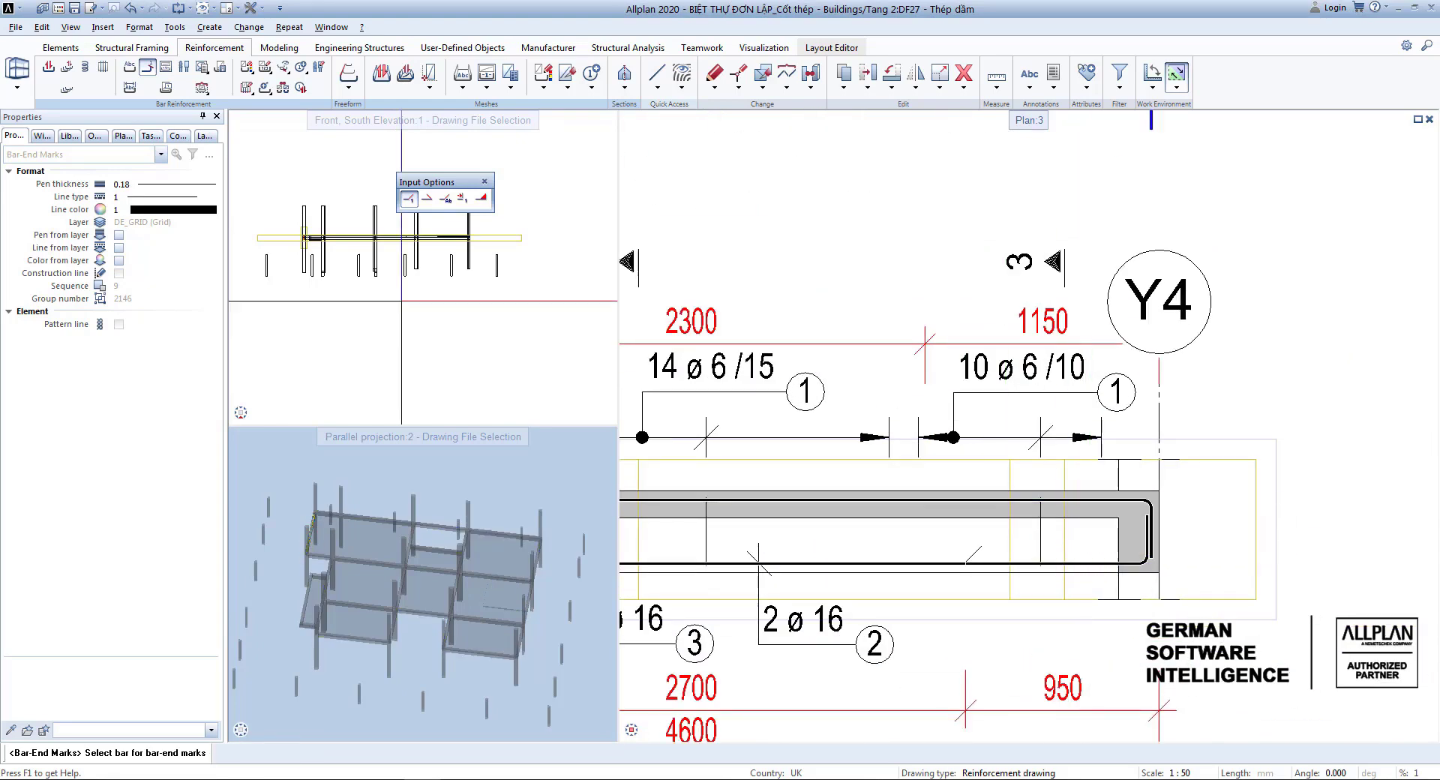
pyautogui.rightClick(515, 247)
pyautogui.click(480, 306)
pyautogui.click(443, 372)
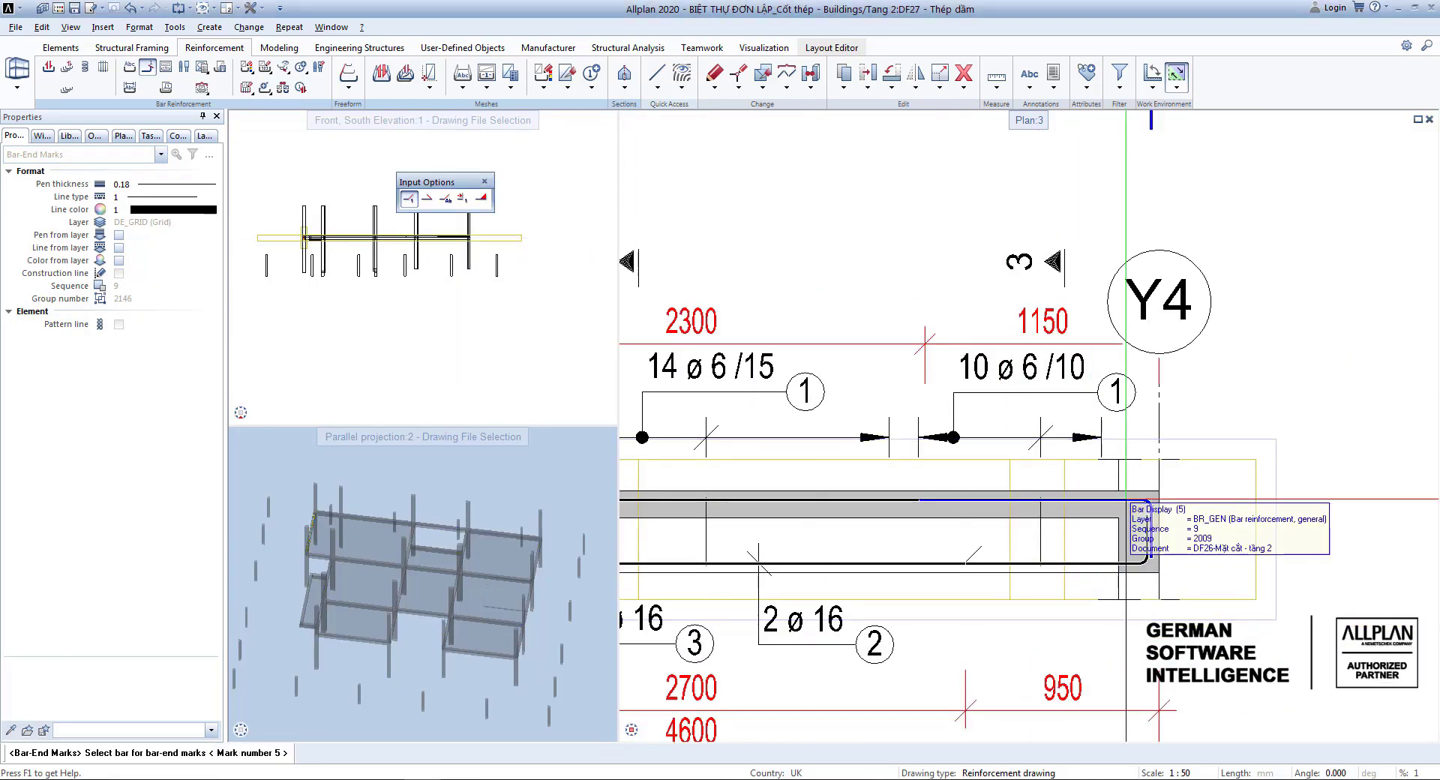
pyautogui.scroll(-3, 1155, 438)
pyautogui.scroll(4, 823, 493)
pyautogui.scroll(4, 823, 494)
pyautogui.scroll(-2, 714, 525)
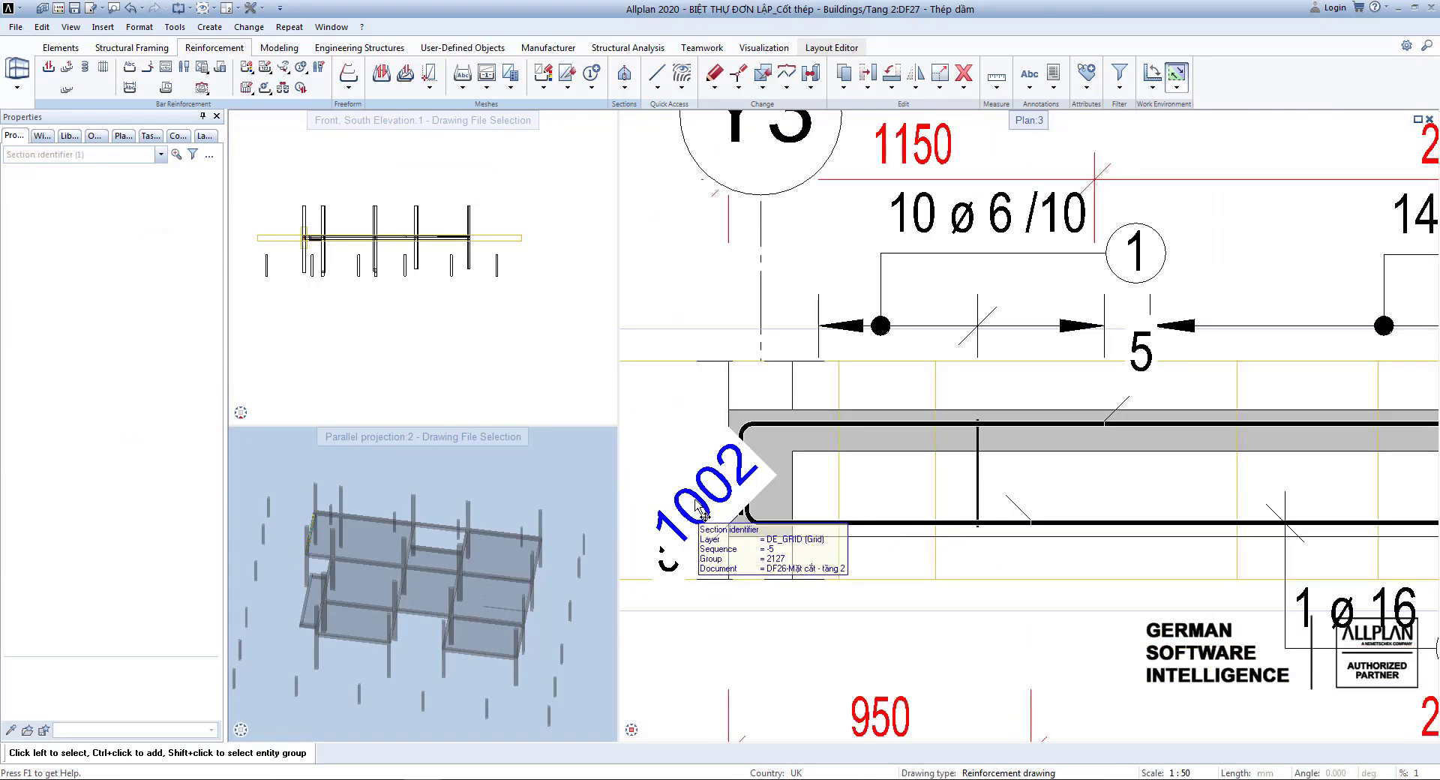
# Step: Delete the bar-end marks at the hooked ends of the mark 5 bars near Y3 and Y4
pyautogui.click(713, 525)
pyautogui.scroll(5, 741, 504)
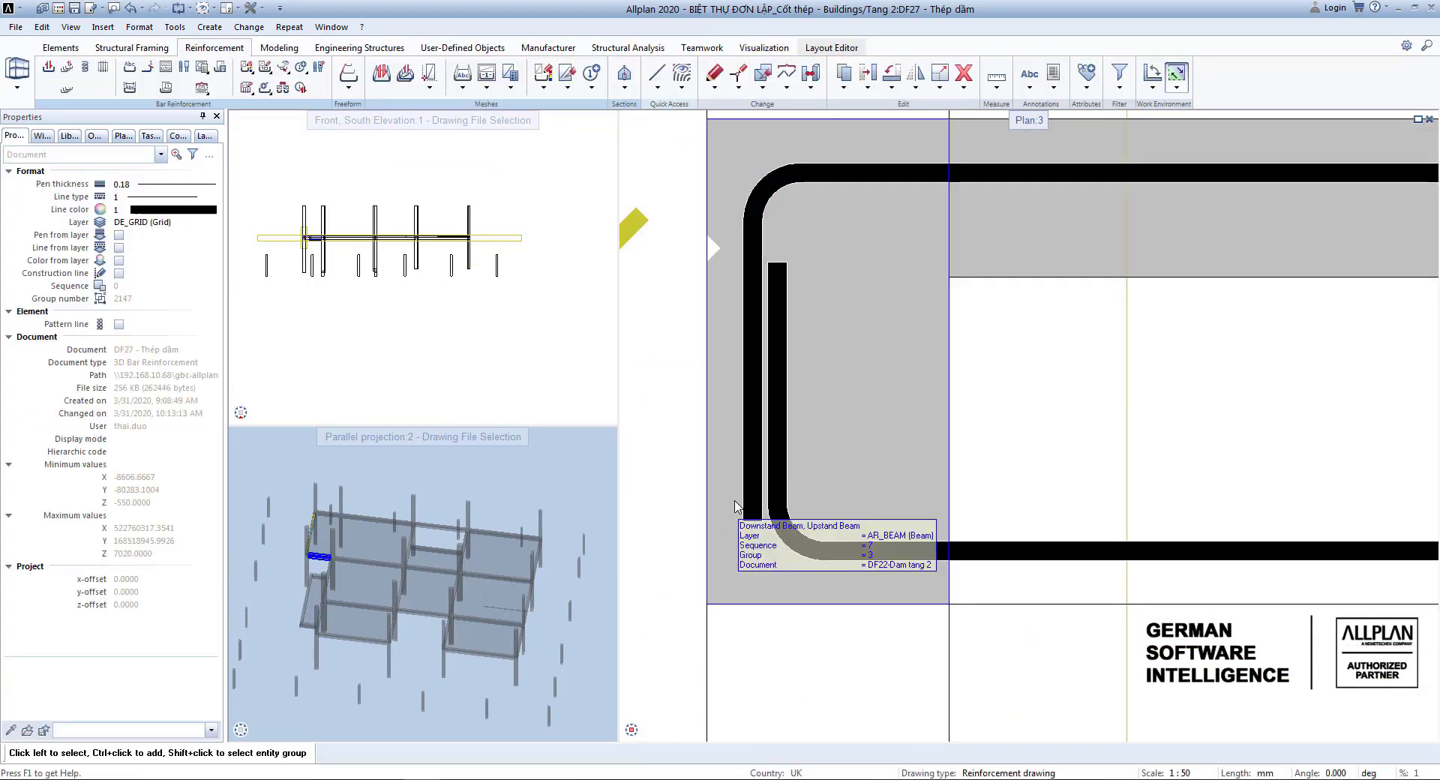
pyautogui.press('Escape')
pyautogui.scroll(-7, 740, 501)
pyautogui.scroll(6, 1080, 507)
pyautogui.click(1071, 504)
pyautogui.press('Escape')
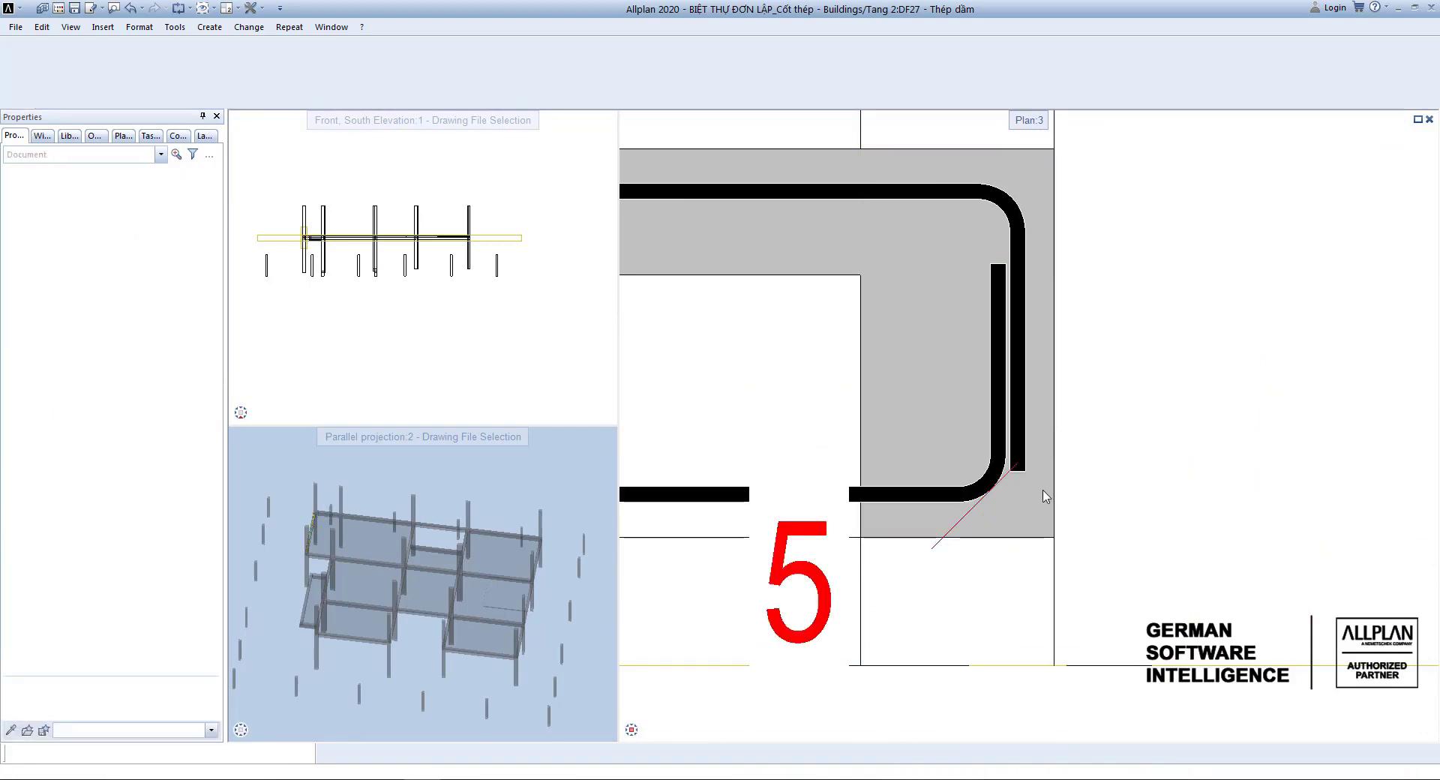
pyautogui.scroll(-3, 984, 444)
pyautogui.scroll(5, 902, 424)
pyautogui.scroll(3, 925, 431)
pyautogui.moveTo(925, 431); pyautogui.dragTo(793, 450, button='middle')
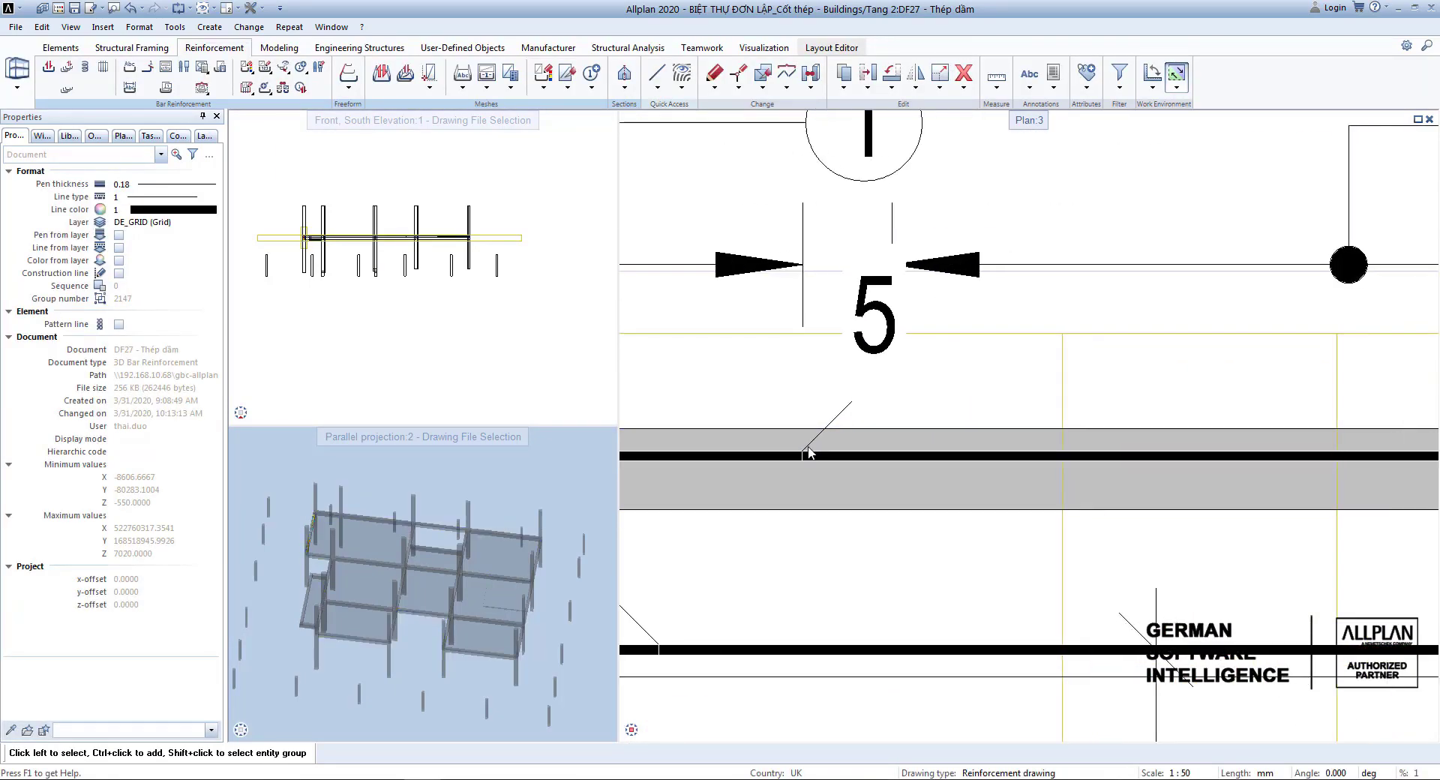
# Step: Mirror the mark 5 end slash near Y3 to below the top bar and delete the remaining bar-end number 5 texts
pyautogui.click(803, 446)
pyautogui.press('m')
pyautogui.scroll(1, 813, 443)
pyautogui.press('Escape')
pyautogui.scroll(-3, 798, 450)
pyautogui.scroll(4, 1198, 468)
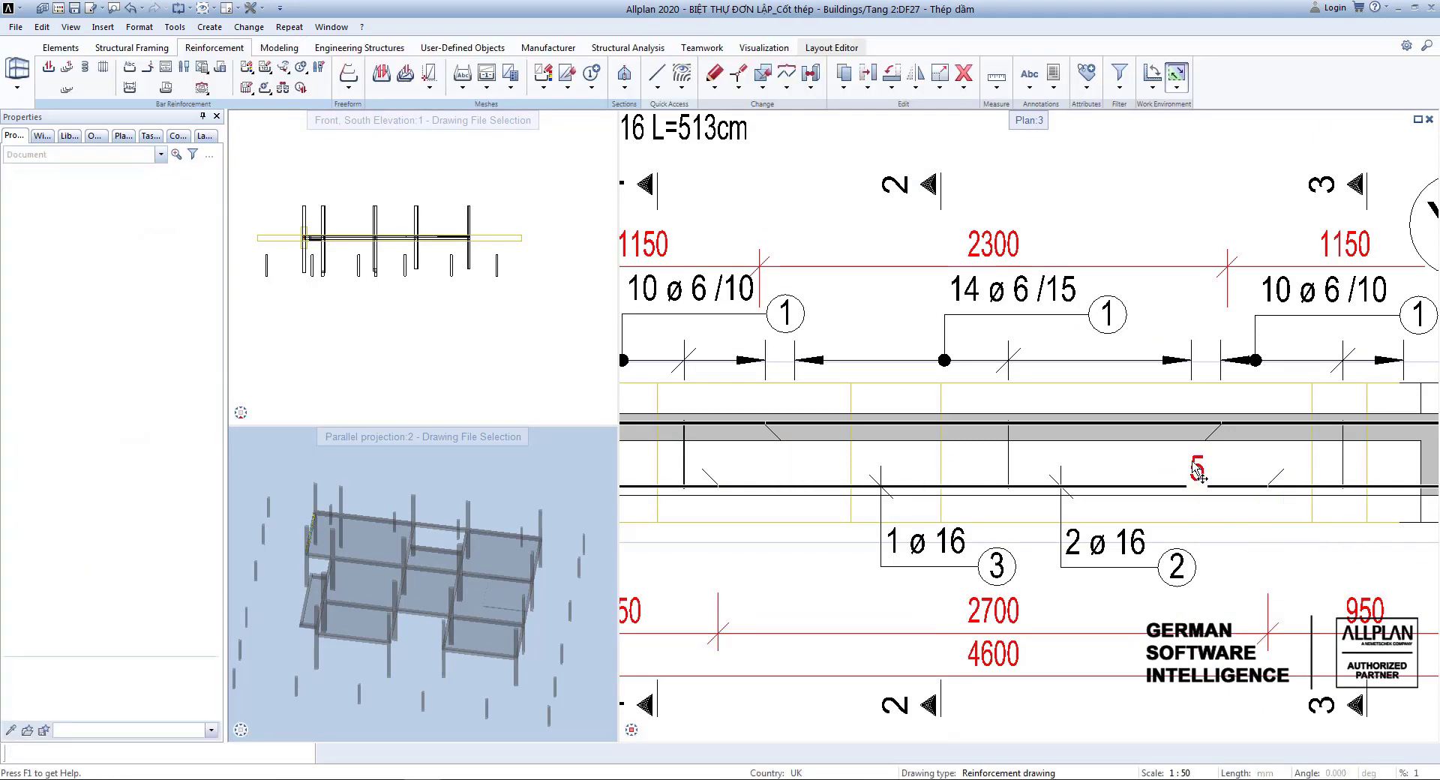
pyautogui.scroll(-4, 904, 431)
pyautogui.scroll(1, 903, 431)
pyautogui.scroll(-1, 904, 431)
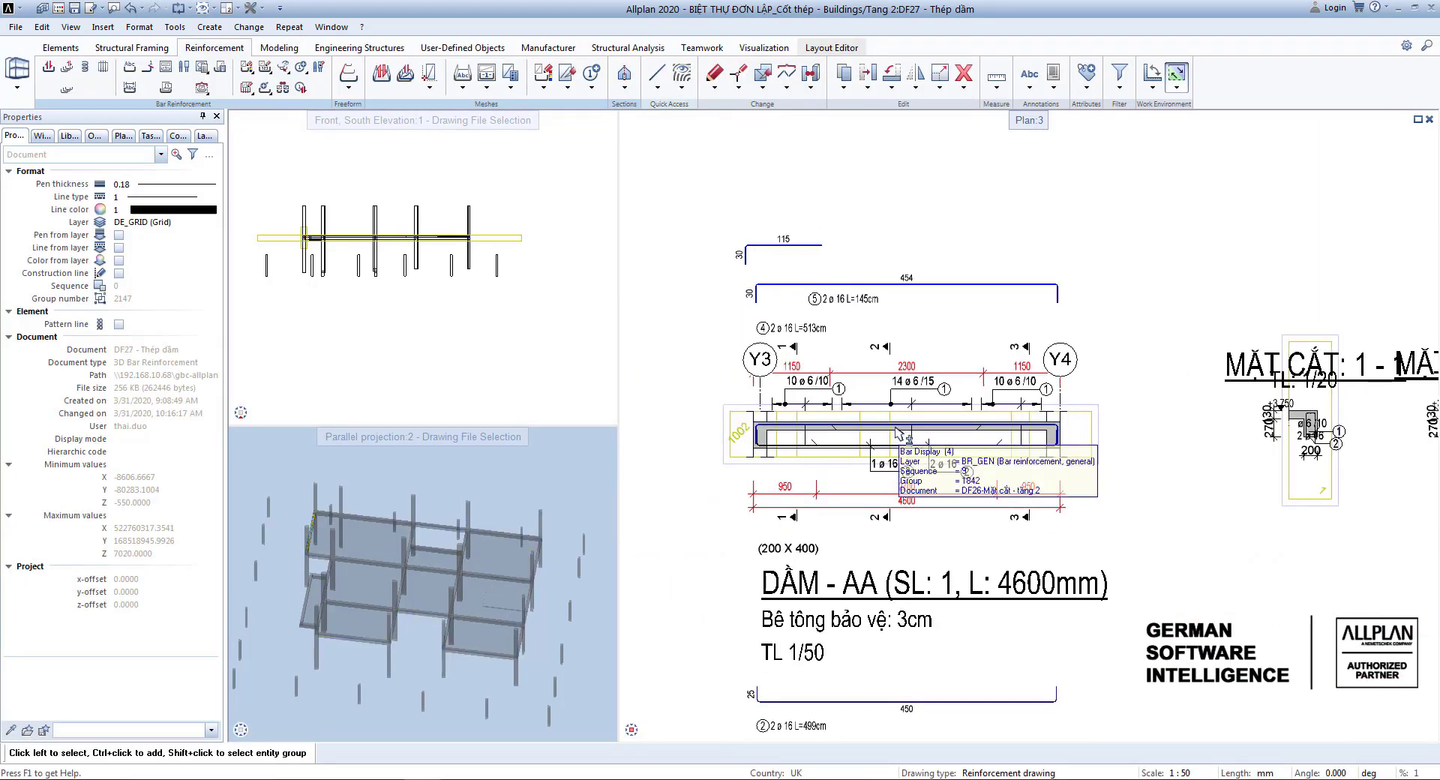
# Step: Label the mark 4 top bar in the elevation with number of pieces and diameter, using a long slash as leader end symbol
pyautogui.press('d')
pyautogui.scroll(4, 877, 429)
pyautogui.moveTo(852, 420); pyautogui.dragTo(981, 420, button='middle')
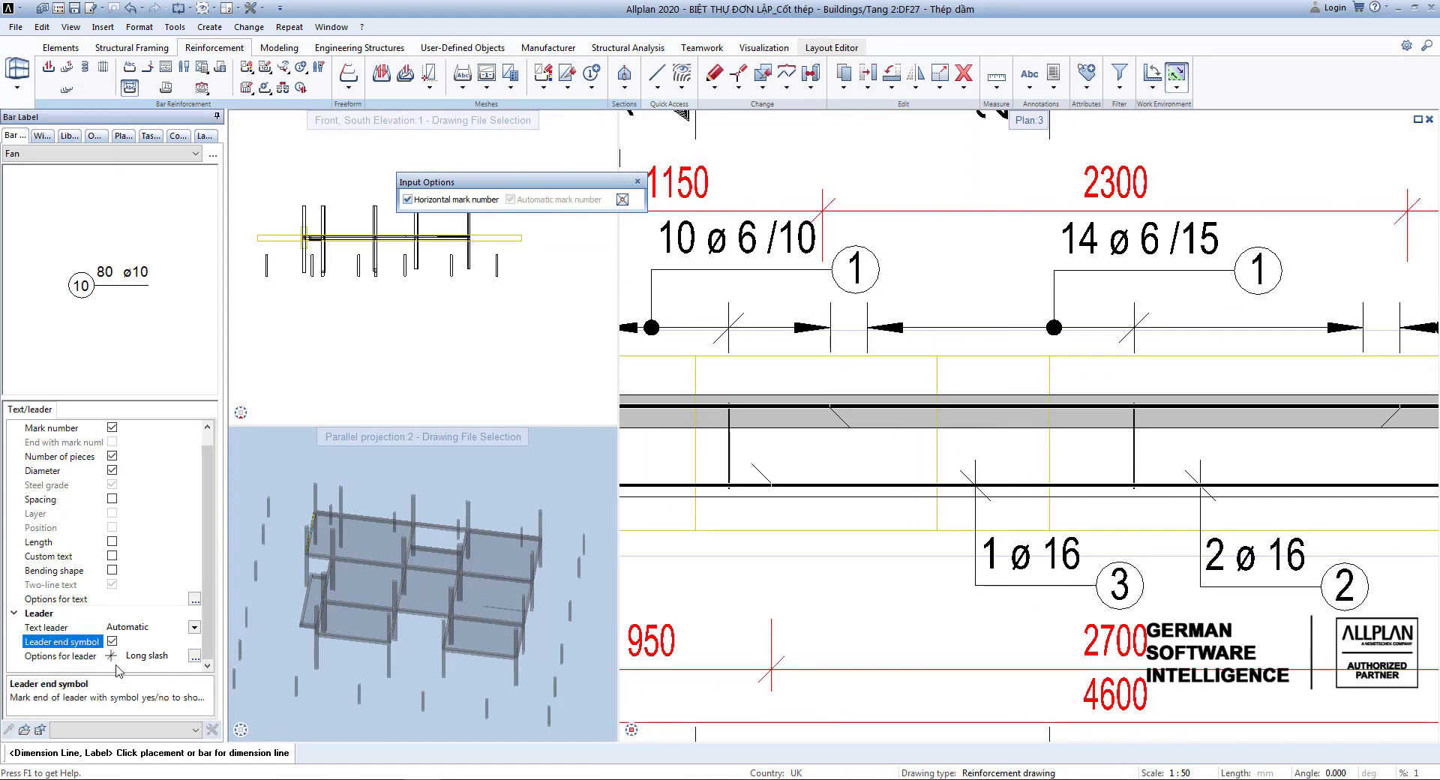
pyautogui.moveTo(1005, 433); pyautogui.dragTo(1005, 442)
pyautogui.scroll(-3, 1004, 431)
pyautogui.scroll(4, 1046, 421)
pyautogui.click(1005, 379)
pyautogui.scroll(-4, 1006, 379)
pyautogui.scroll(3, 1145, 383)
# Step: Label the mark 5 bar at the Y4 end of the elevation, filtering by mark number and placing the text outside the column
pyautogui.rightClick(1132, 399)
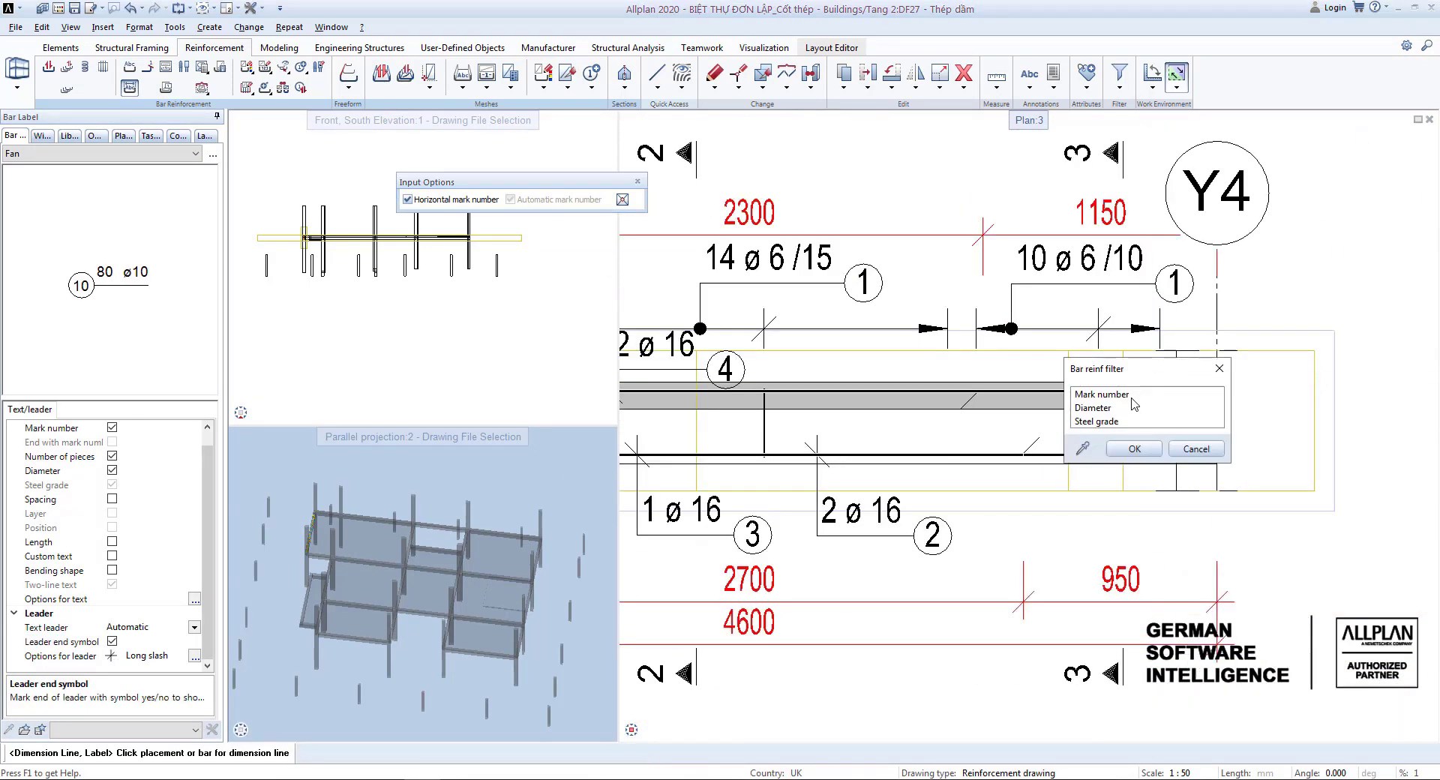
pyautogui.click(1094, 478)
pyautogui.click(1090, 506)
pyautogui.moveTo(1097, 427); pyautogui.dragTo(1100, 384)
pyautogui.scroll(-1, 1100, 384)
pyautogui.scroll(2, 1241, 396)
pyautogui.click(1259, 394)
# Step: Label the mark 5 bar at the Y3 end of the elevation, filtering by mark number and placing the text outside the column
pyautogui.scroll(-5, 1259, 395)
pyautogui.scroll(6, 914, 403)
pyautogui.moveTo(664, 359); pyautogui.dragTo(710, 373, button='middle')
pyautogui.rightClick(717, 395)
pyautogui.click(705, 382)
pyautogui.click(667, 469)
pyautogui.click(667, 501)
pyautogui.moveTo(749, 351); pyautogui.dragTo(727, 394)
pyautogui.click(726, 391)
pyautogui.scroll(-2, 726, 392)
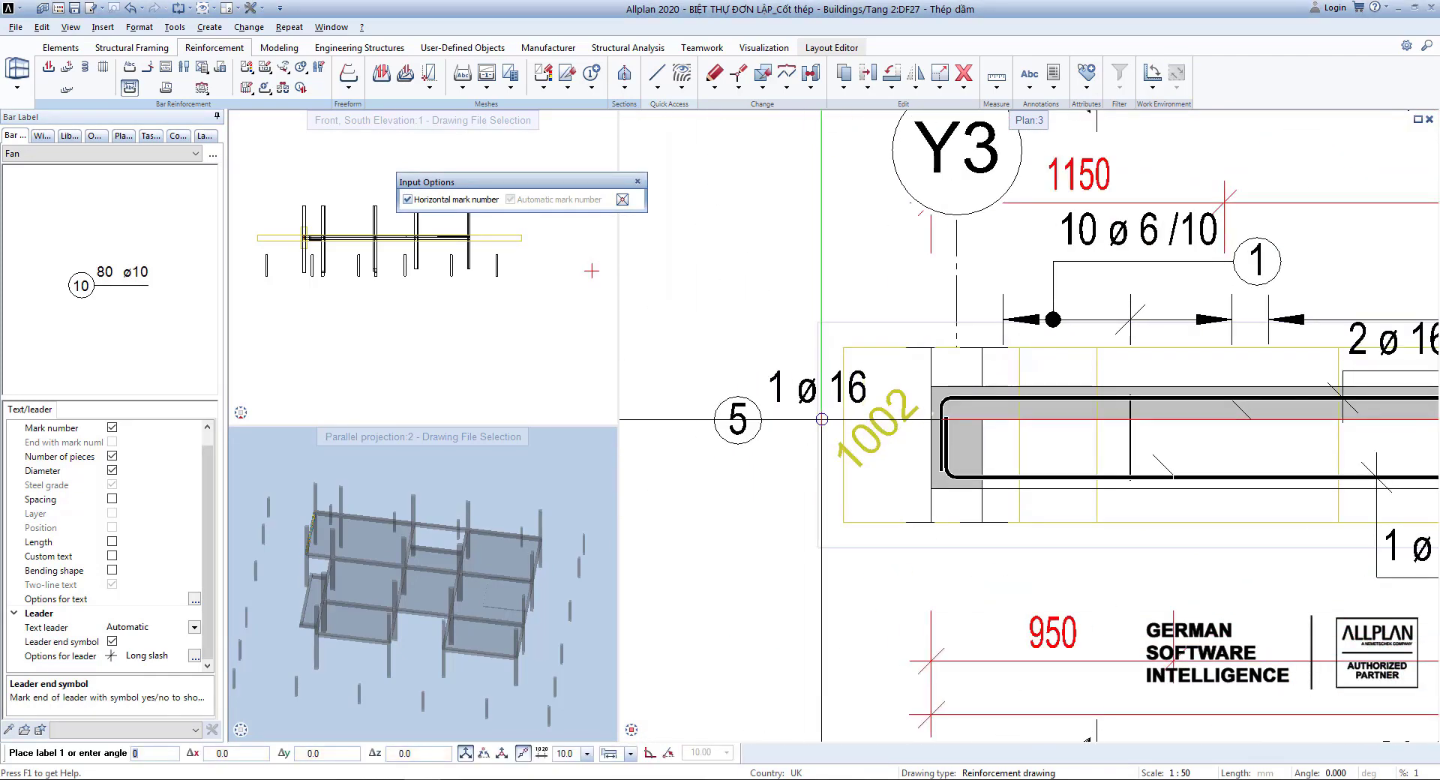
pyautogui.scroll(-4, 858, 440)
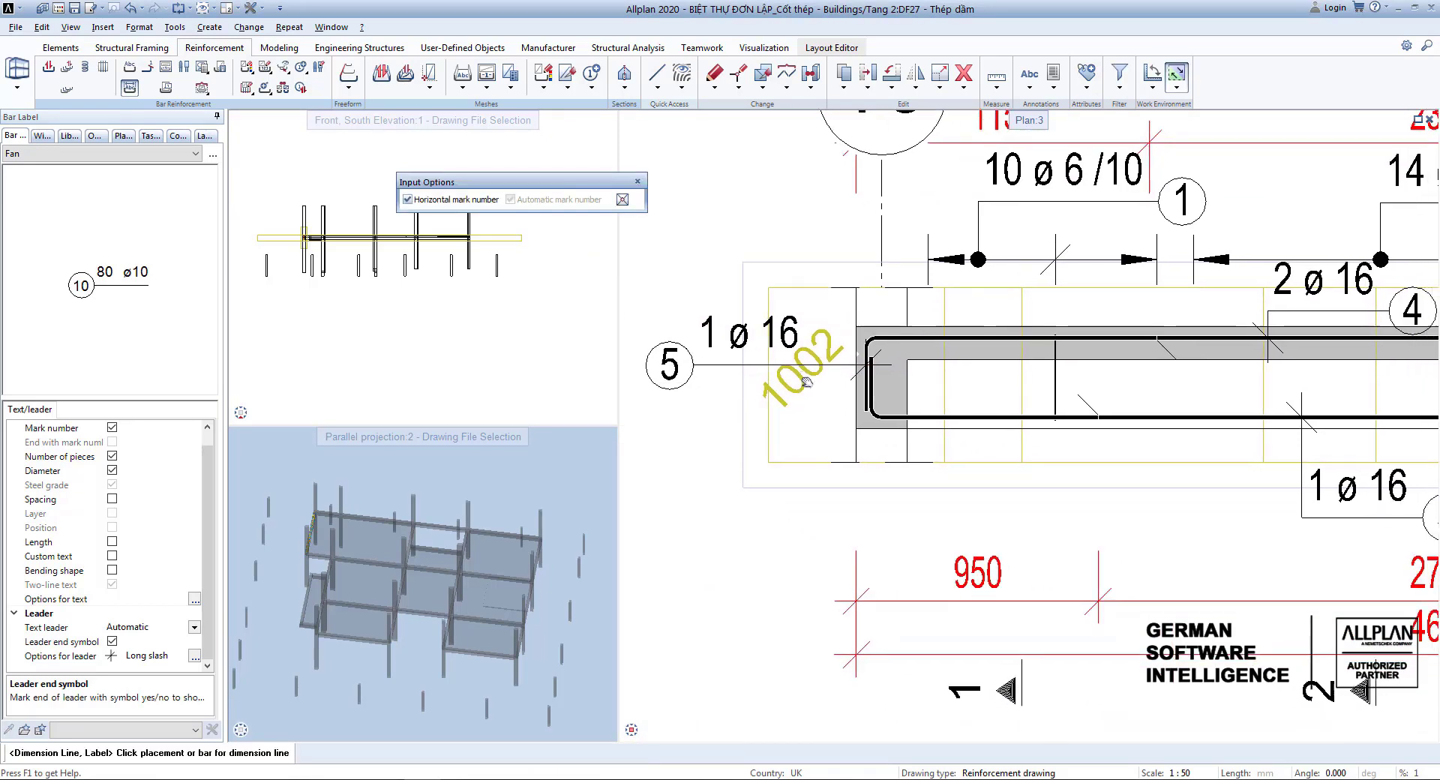
pyautogui.scroll(-1, 791, 325)
# Step: Set the scale to 1:20, turn off the leader end symbol and label the middle top bar, mark 5, above section 1-1
pyautogui.moveTo(1184, 391); pyautogui.dragTo(919, 381, button='middle')
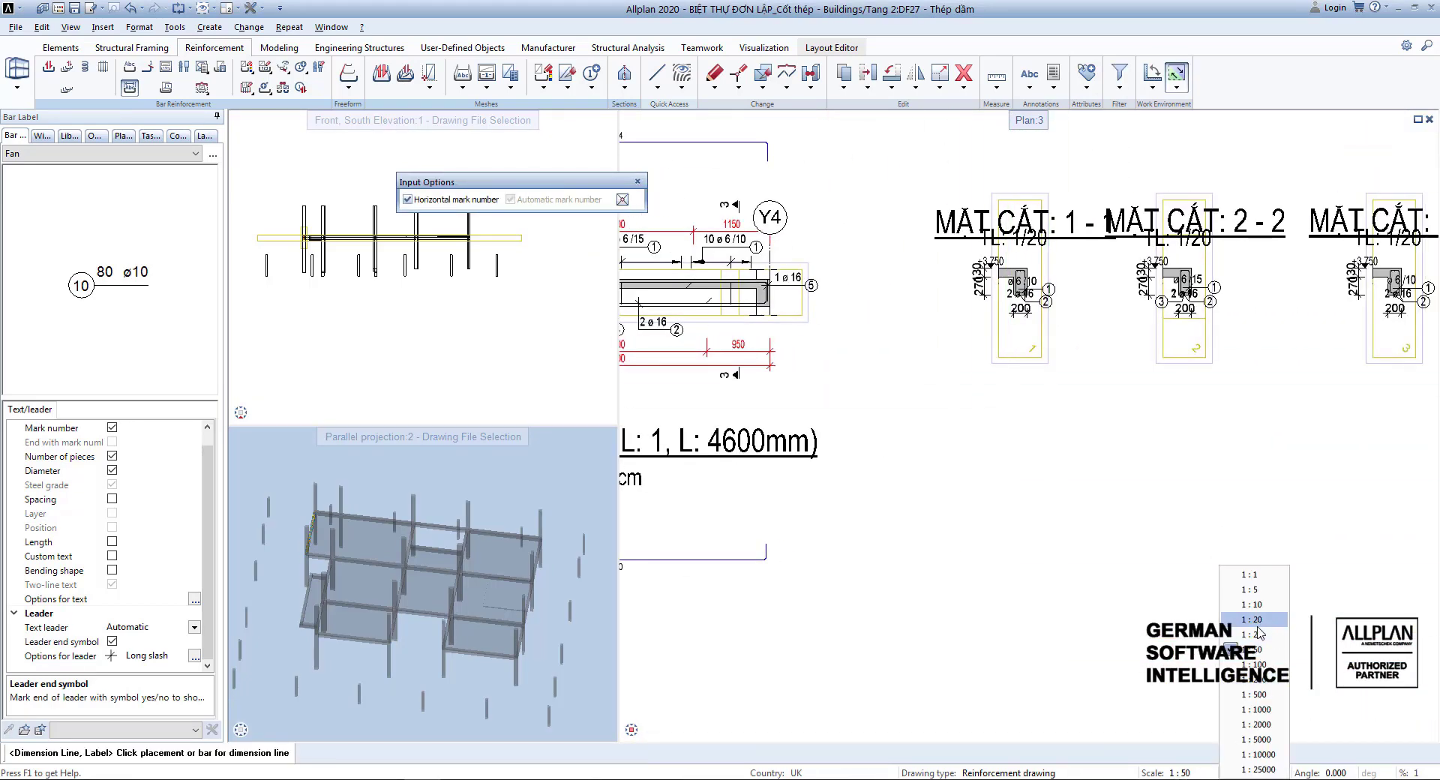
pyautogui.scroll(5, 1023, 274)
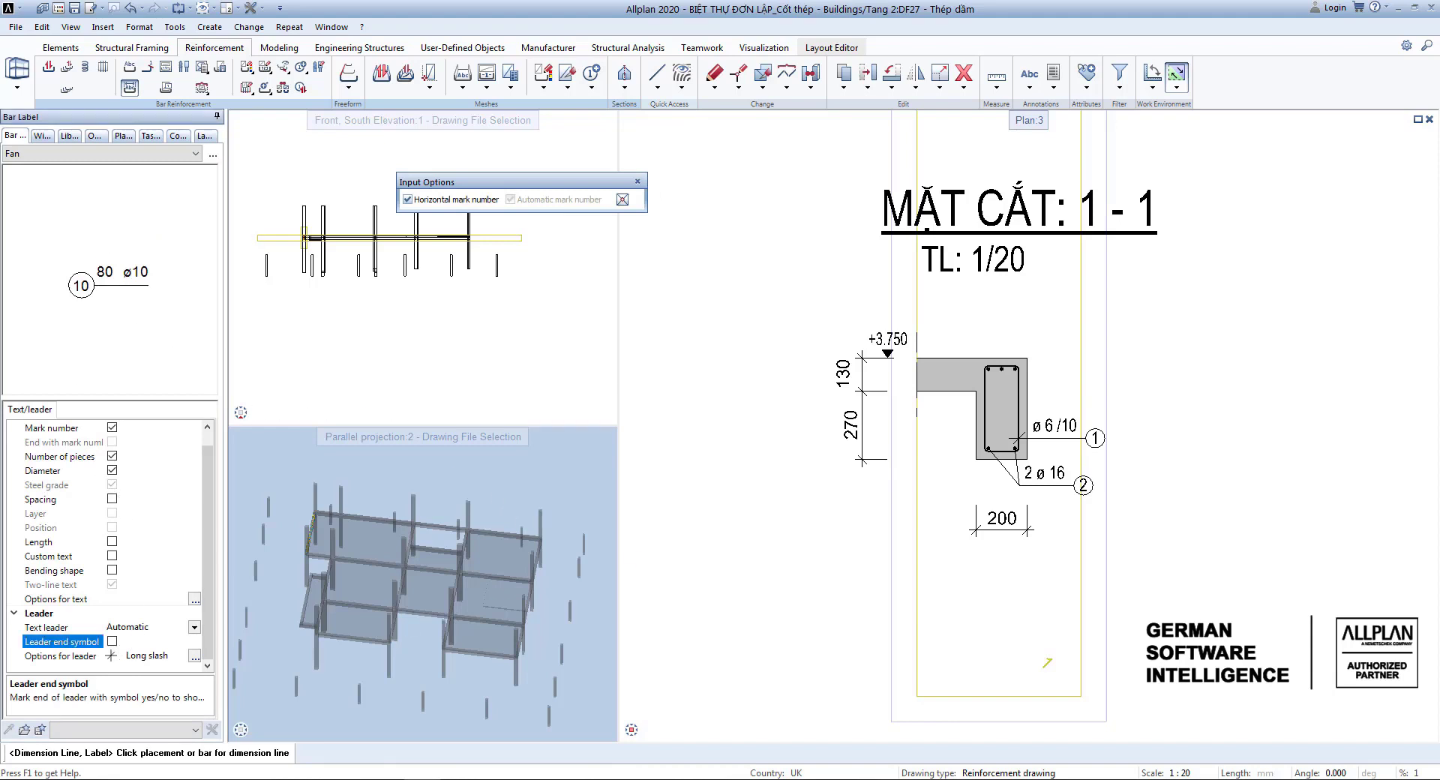
pyautogui.scroll(5, 960, 371)
pyautogui.click(1085, 361)
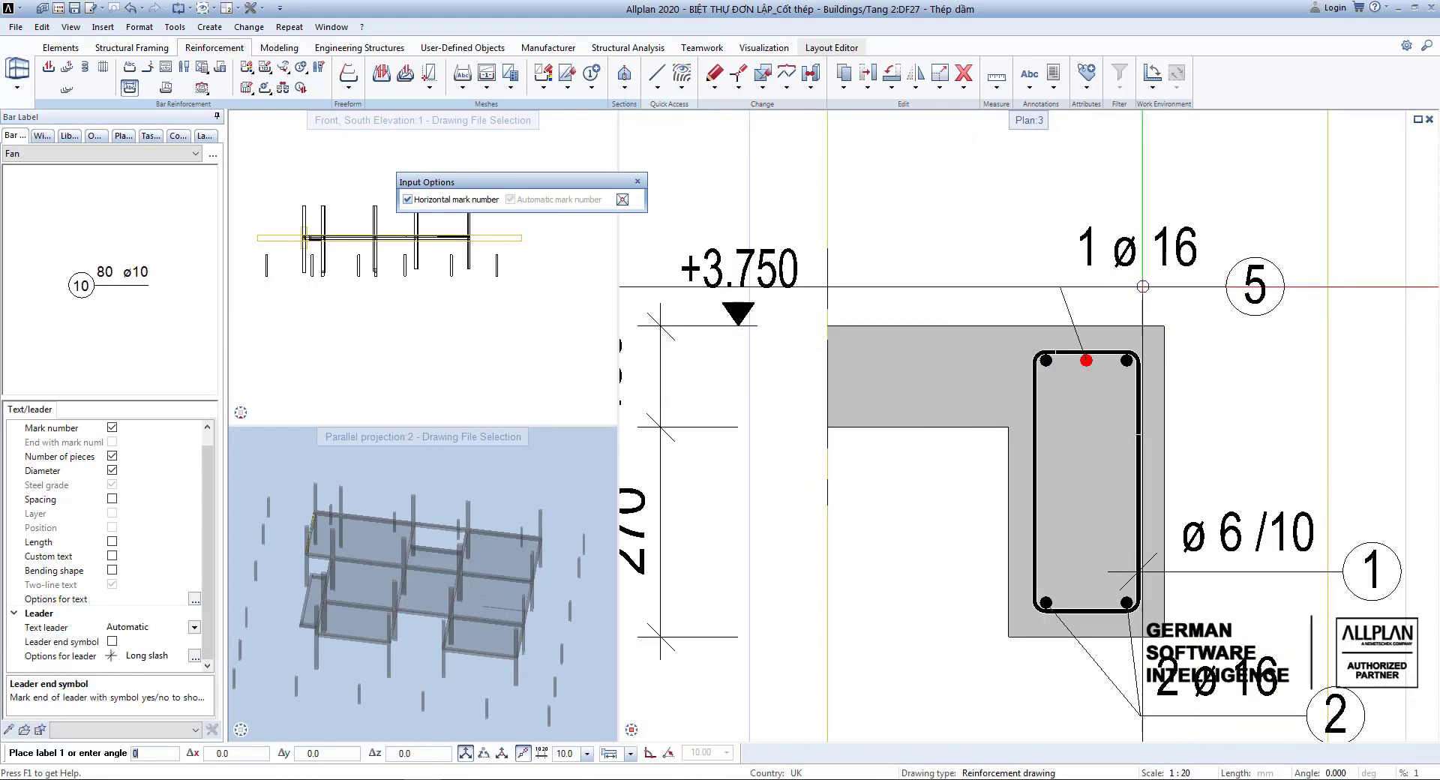
pyautogui.scroll(-3, 1143, 285)
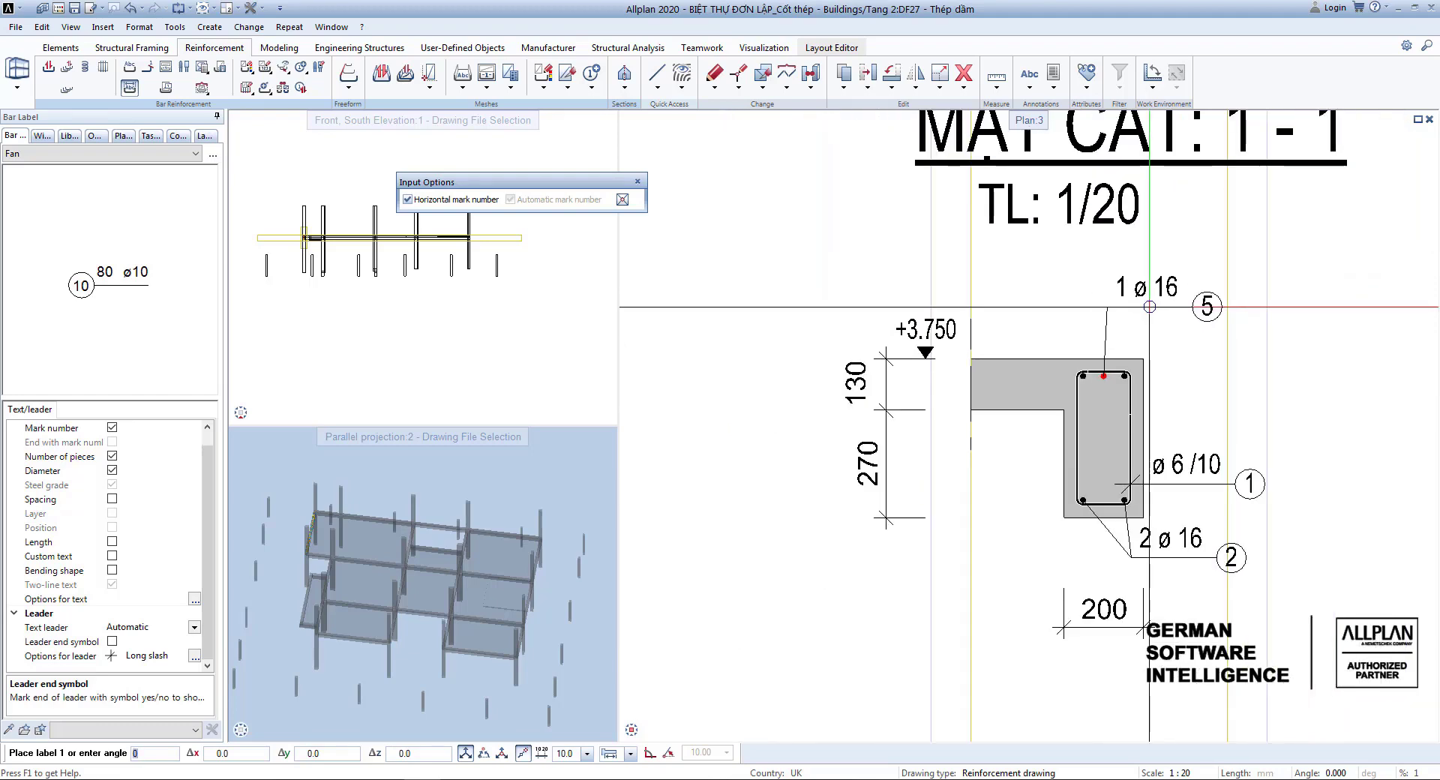
pyautogui.scroll(2, 1046, 324)
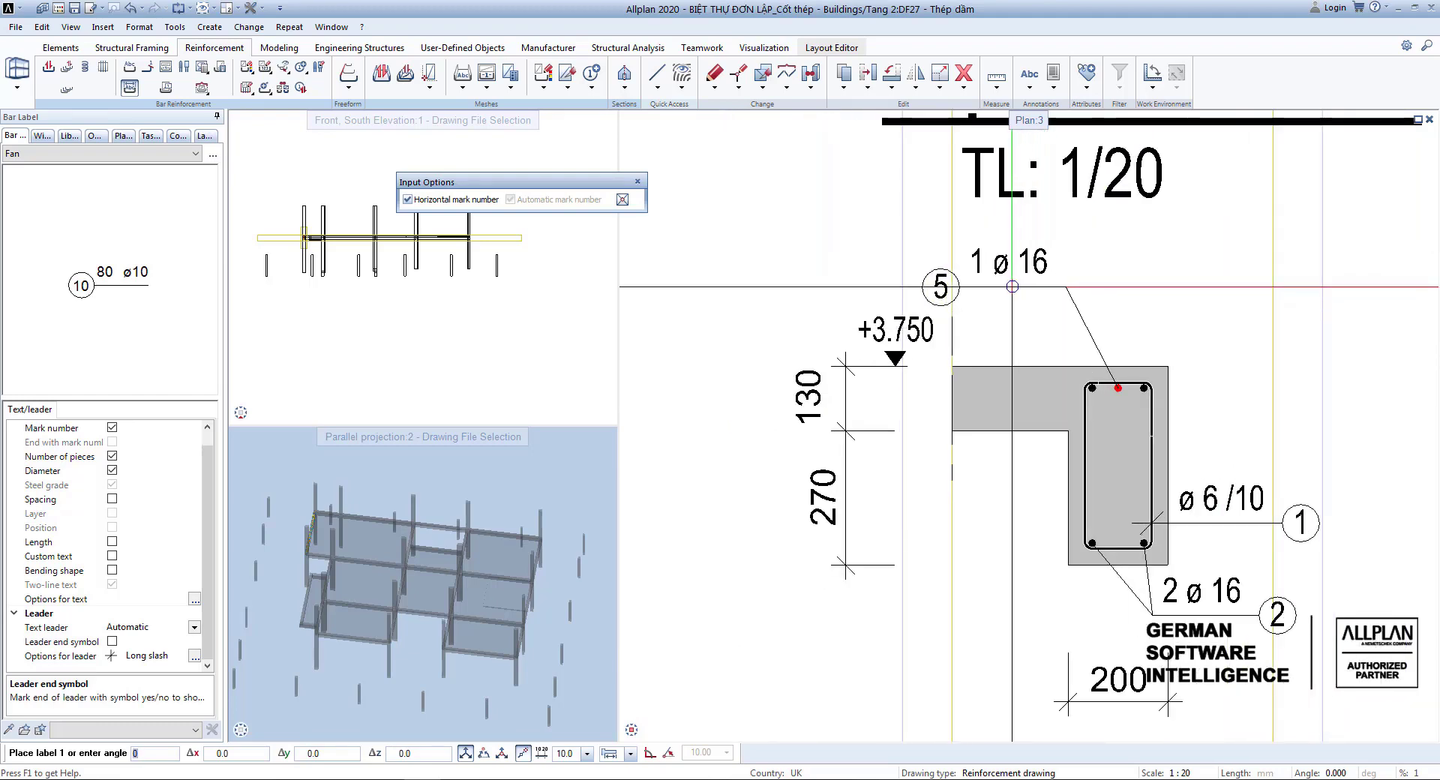
pyautogui.click(1012, 285)
# Step: Label the two outer top bars, mark 4, in section 1-1 and add the matching top-bar labels to sections 2-2 and 3-3
pyautogui.click(1143, 388)
pyautogui.scroll(1, 1278, 353)
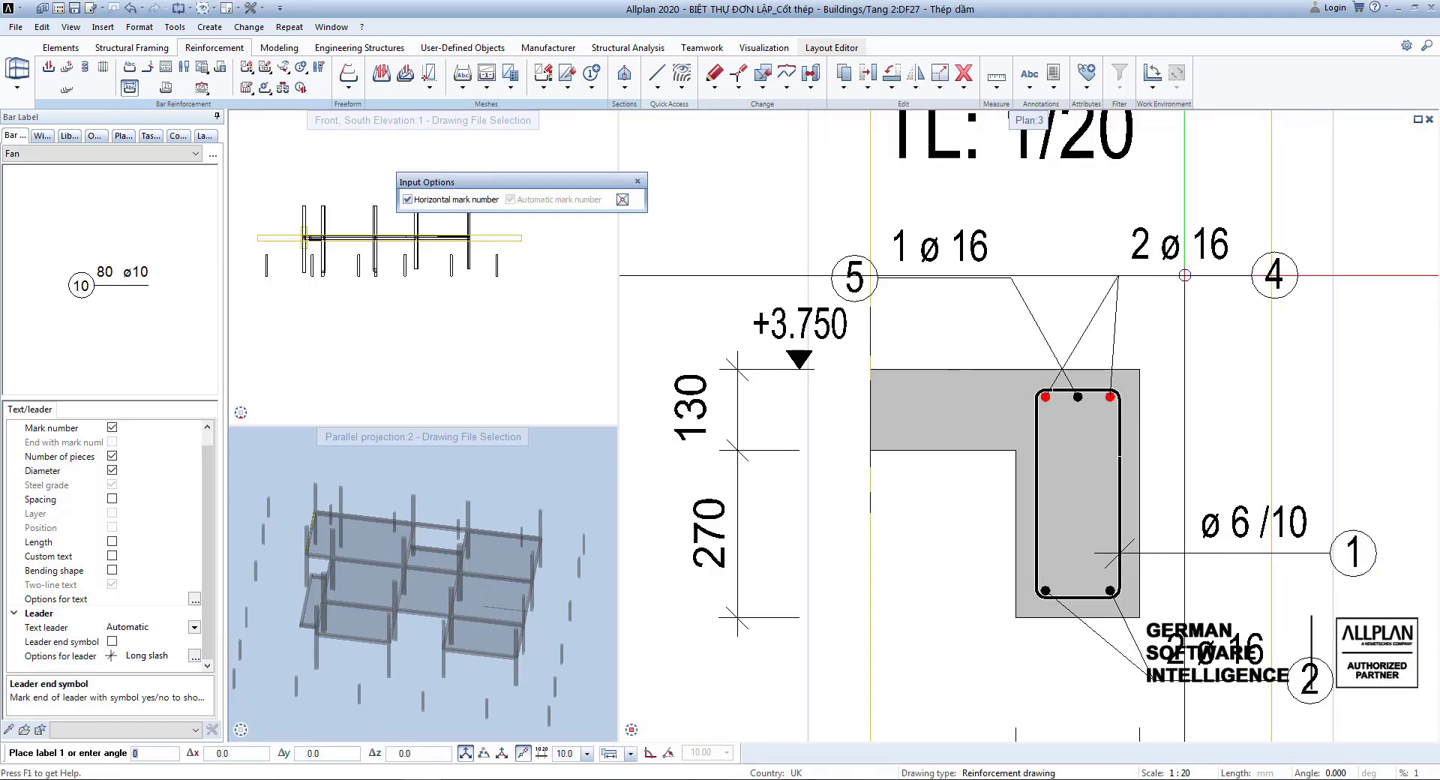
pyautogui.click(1200, 276)
pyautogui.scroll(-5, 1199, 276)
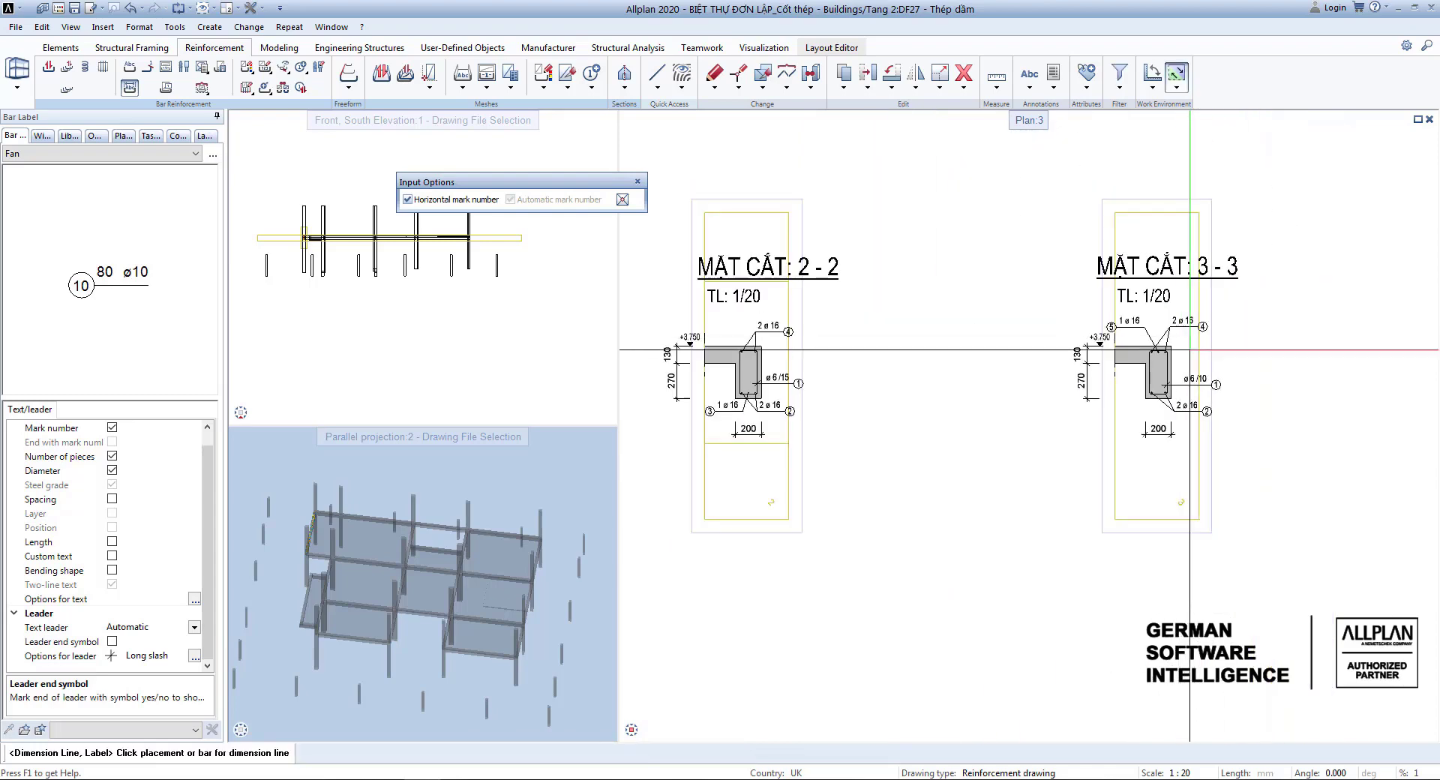
pyautogui.scroll(1, 1200, 351)
pyautogui.scroll(-6, 1200, 351)
pyautogui.press('Escape')
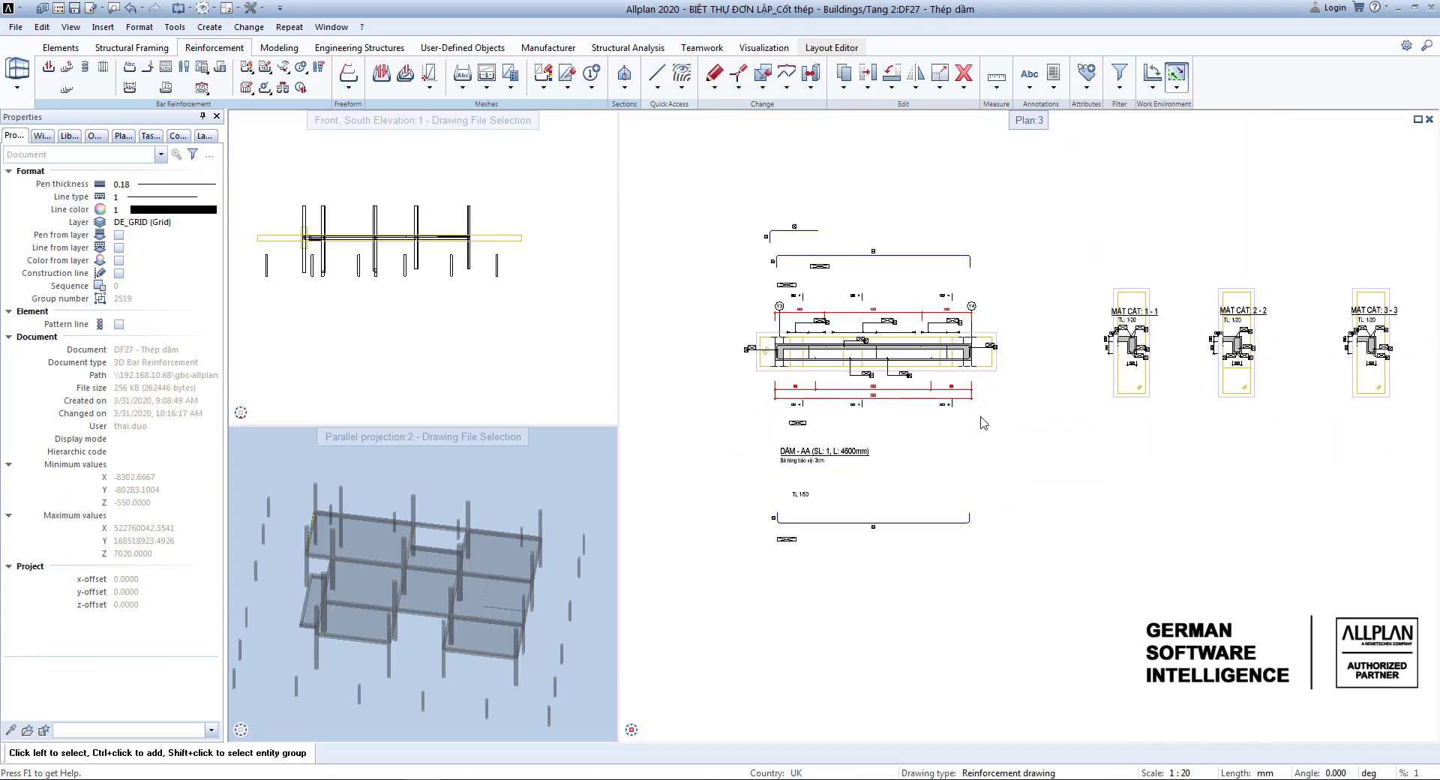
# Step: Set the drawing's reference scale back to 1:50
pyautogui.scroll(2, 983, 422)
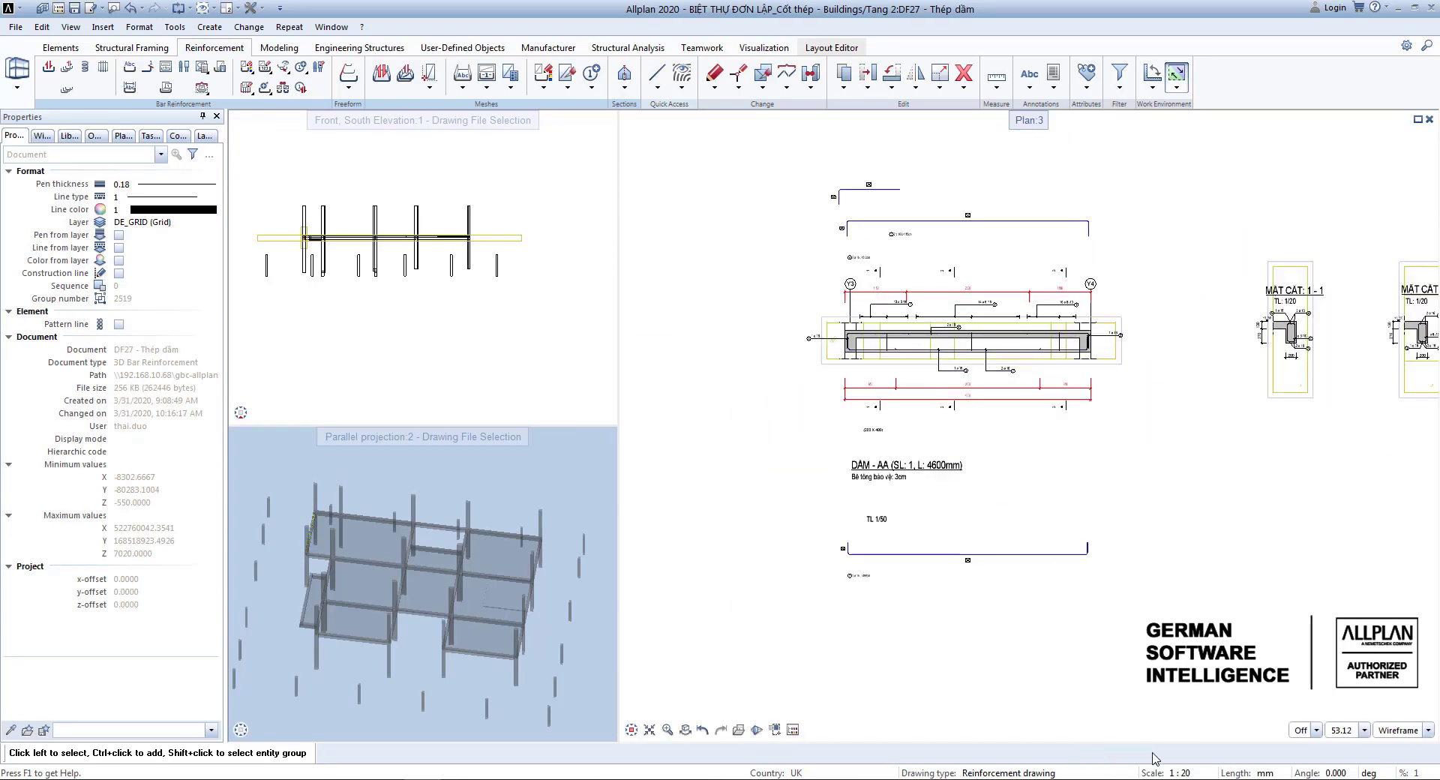
pyautogui.click(1254, 649)
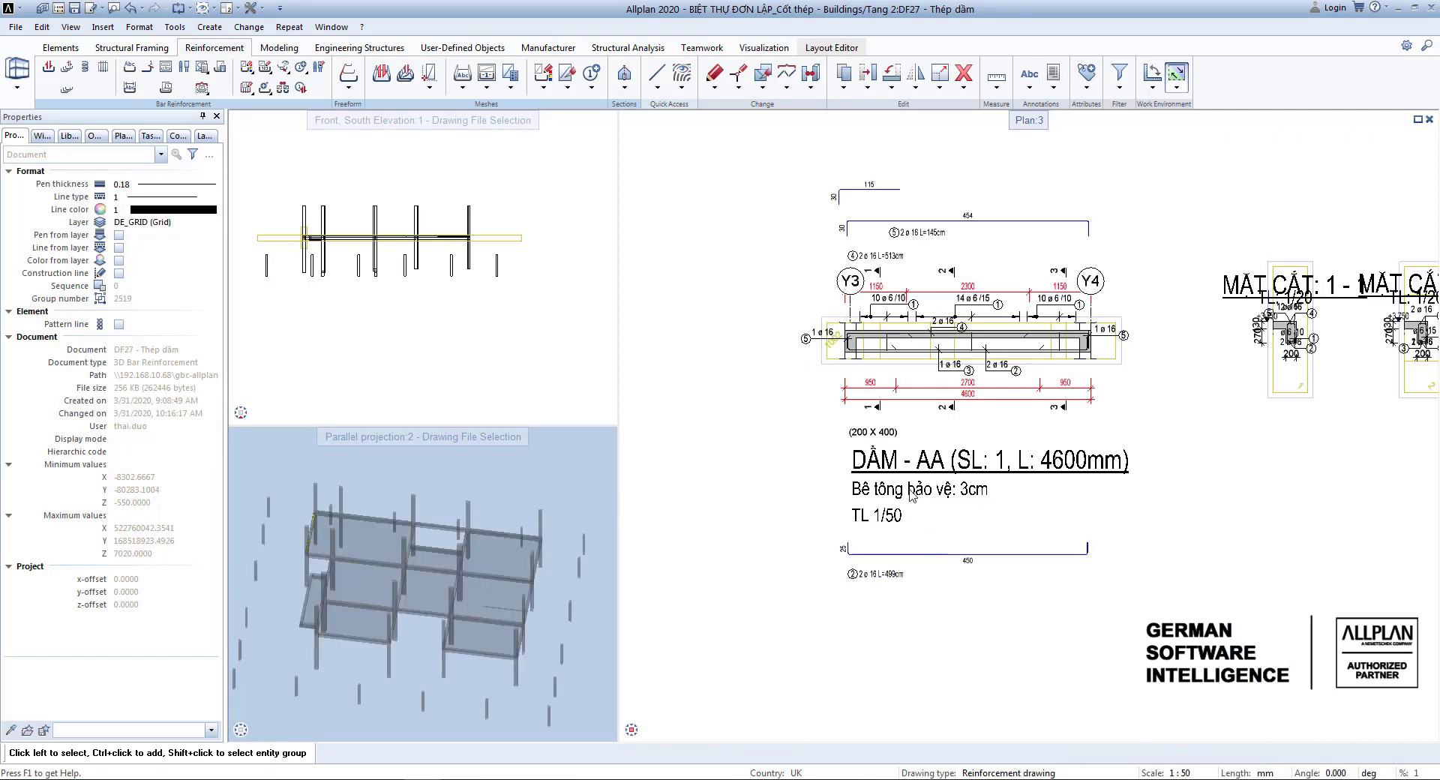
# Step: Review the labelled beam elevation together with the bar schemas above and below it
pyautogui.scroll(3, 923, 352)
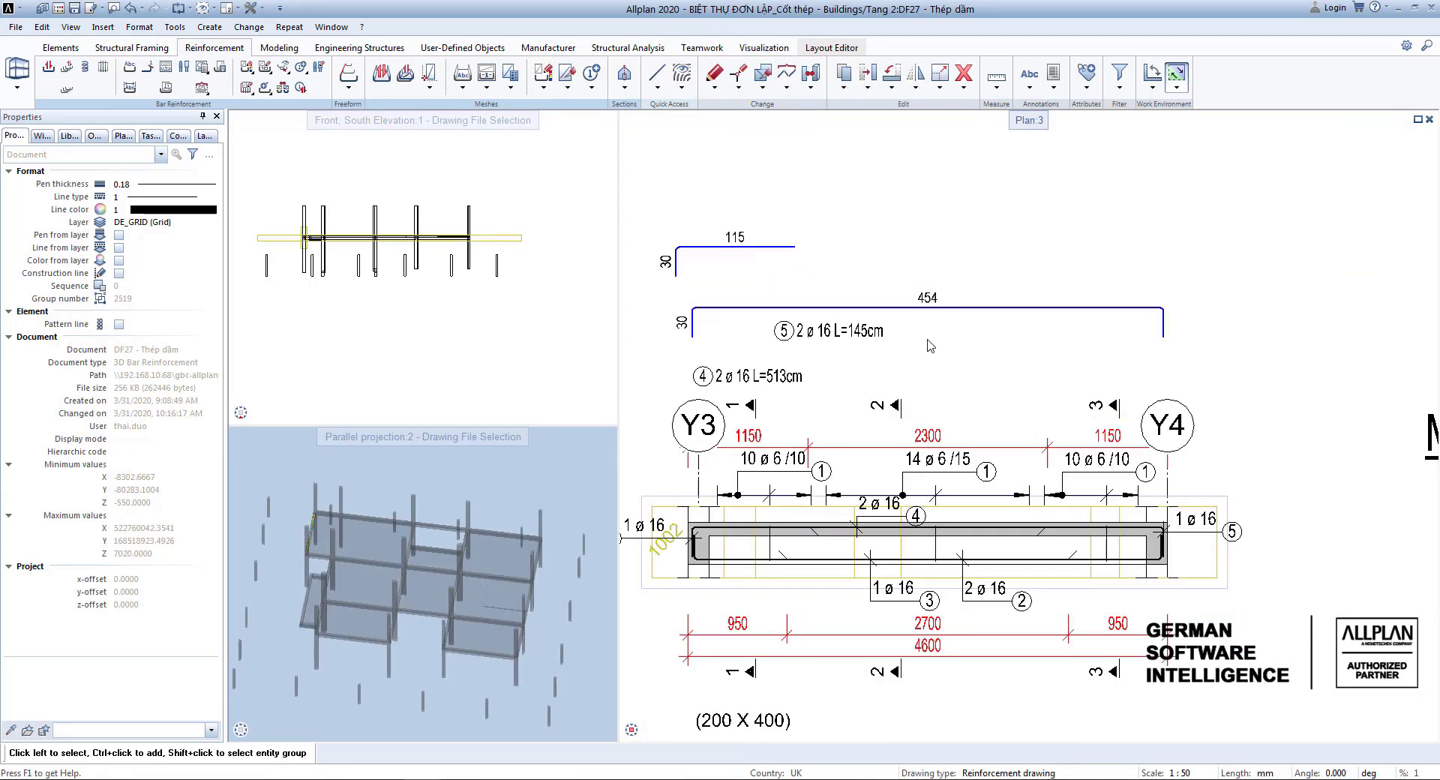
pyautogui.scroll(1, 874, 352)
pyautogui.moveTo(873, 352)
pyautogui.mouseDown(button='middle')
pyautogui.moveTo(952, 294)
pyautogui.moveTo(959, 258)
pyautogui.mouseUp(button='middle')
pyautogui.scroll(-4, 1000, 426)
pyautogui.moveTo(1000, 480); pyautogui.dragTo(1004, 420, button='middle')
pyautogui.scroll(2, 1009, 511)
pyautogui.moveTo(1005, 518); pyautogui.dragTo(924, 621, button='middle')
pyautogui.scroll(-1, 938, 551)
pyautogui.moveTo(1043, 468)
pyautogui.mouseDown(button='middle')
pyautogui.moveTo(923, 484)
pyautogui.moveTo(995, 475)
pyautogui.mouseUp(button='middle')
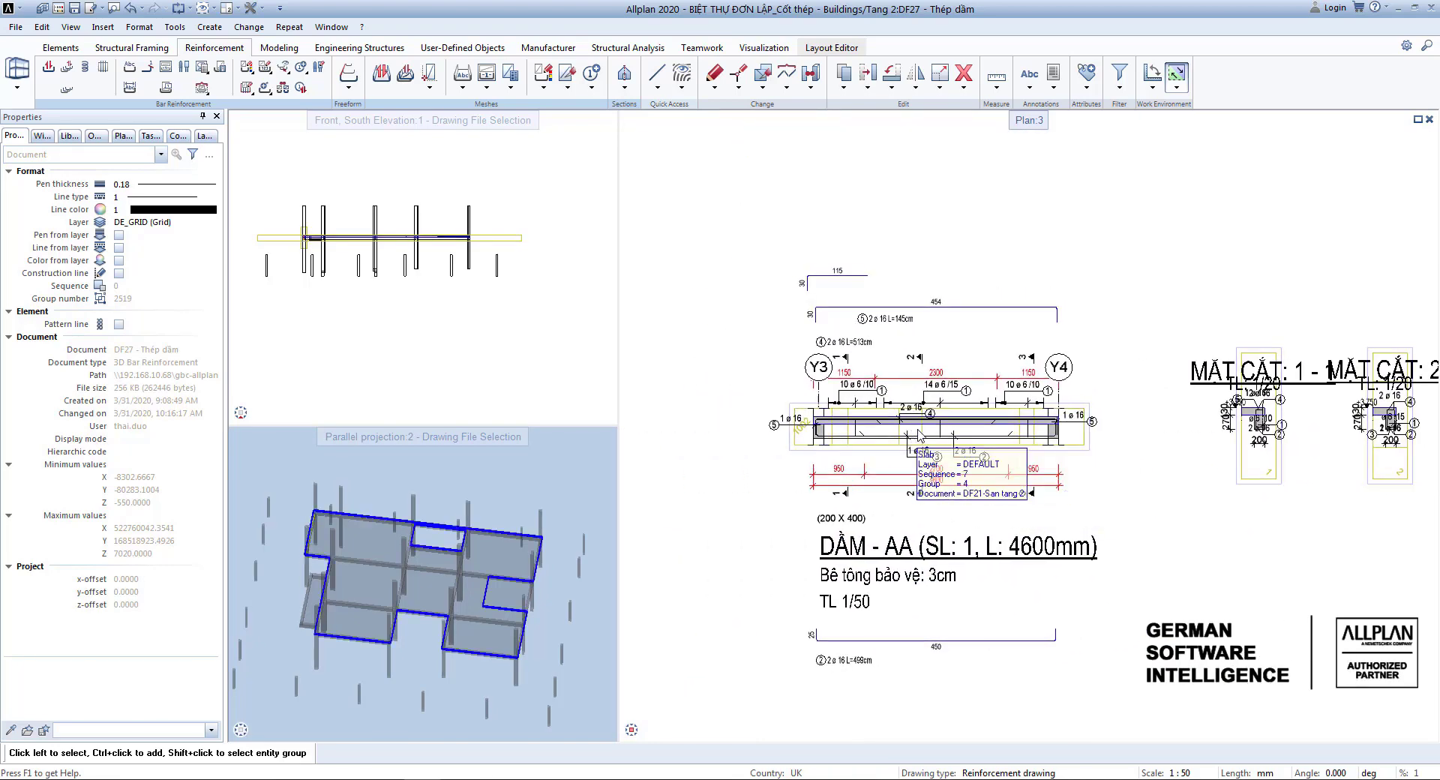
pyautogui.scroll(1, 927, 470)
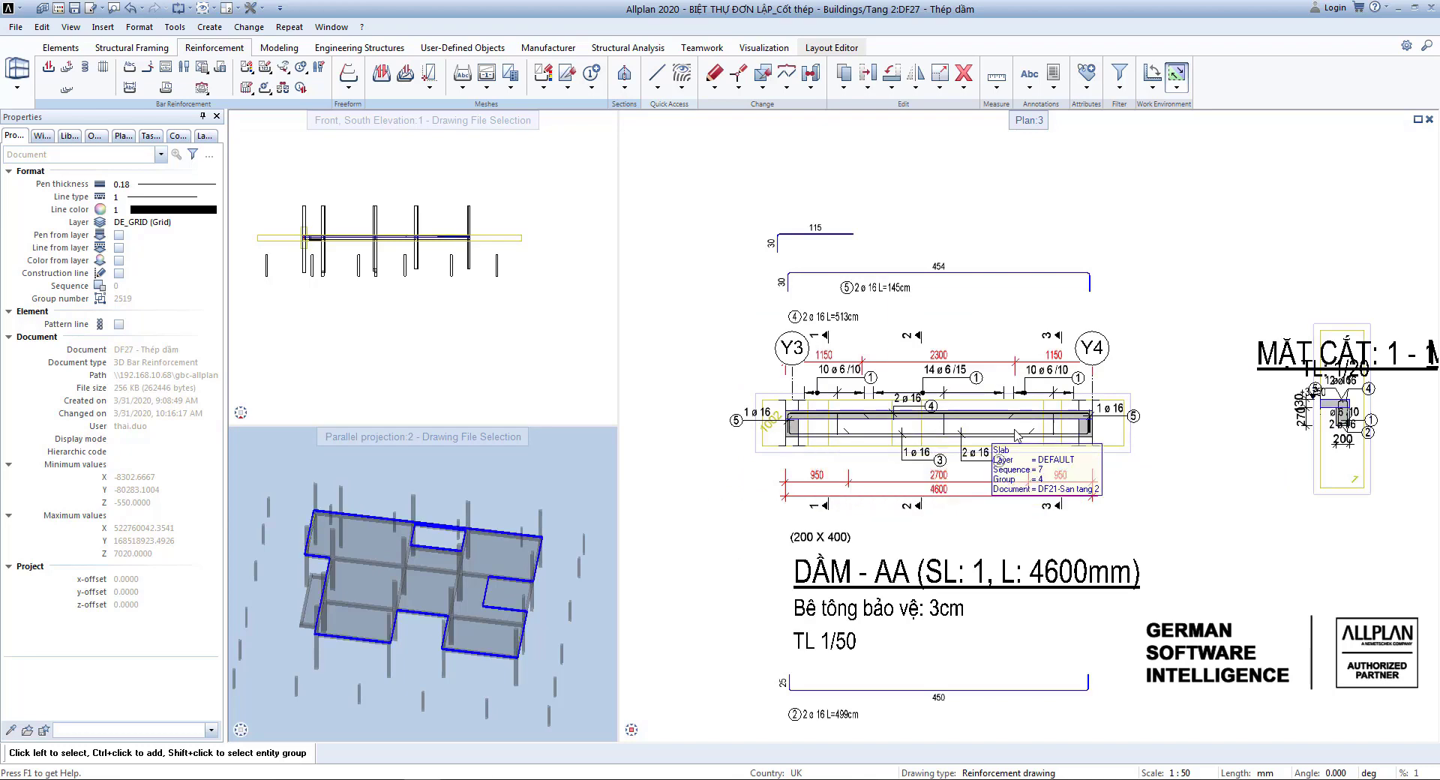
pyautogui.moveTo(918, 410); pyautogui.dragTo(951, 424, button='middle')
# Step: Delete the mark 5 bar schema above the beam elevation
pyautogui.scroll(4, 857, 318)
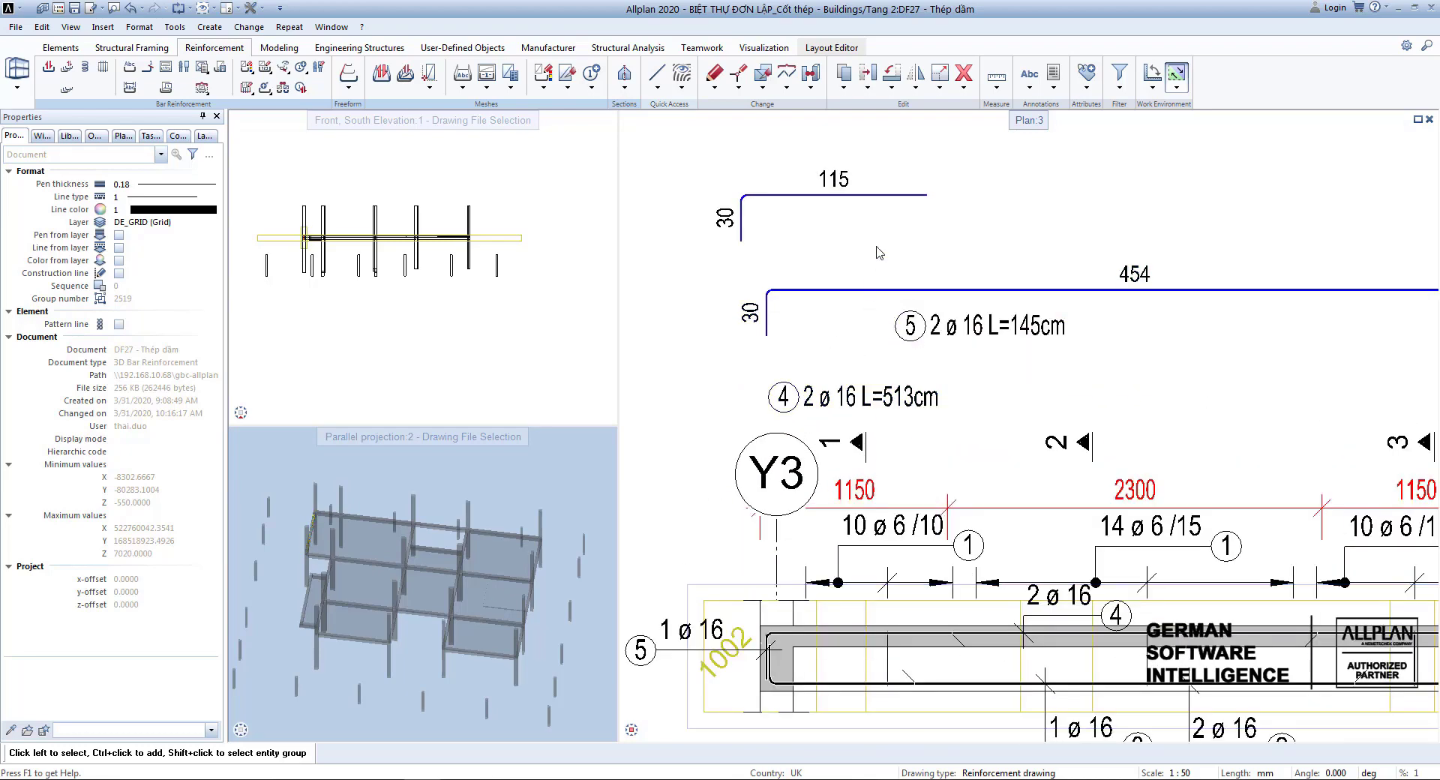
pyautogui.click(754, 168)
pyautogui.scroll(-2, 801, 235)
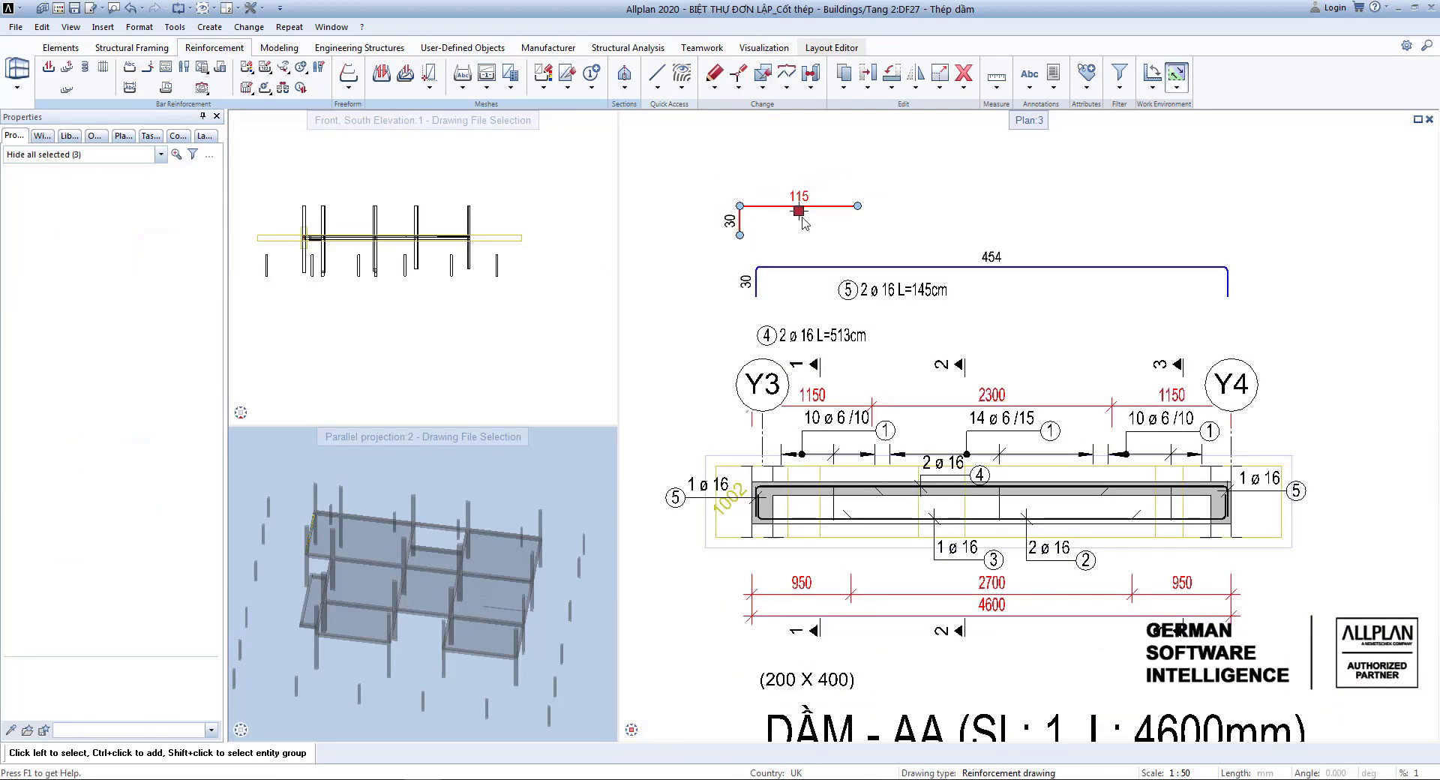
pyautogui.press('Delete')
pyautogui.moveTo(821, 233); pyautogui.dragTo(836, 268, button='middle')
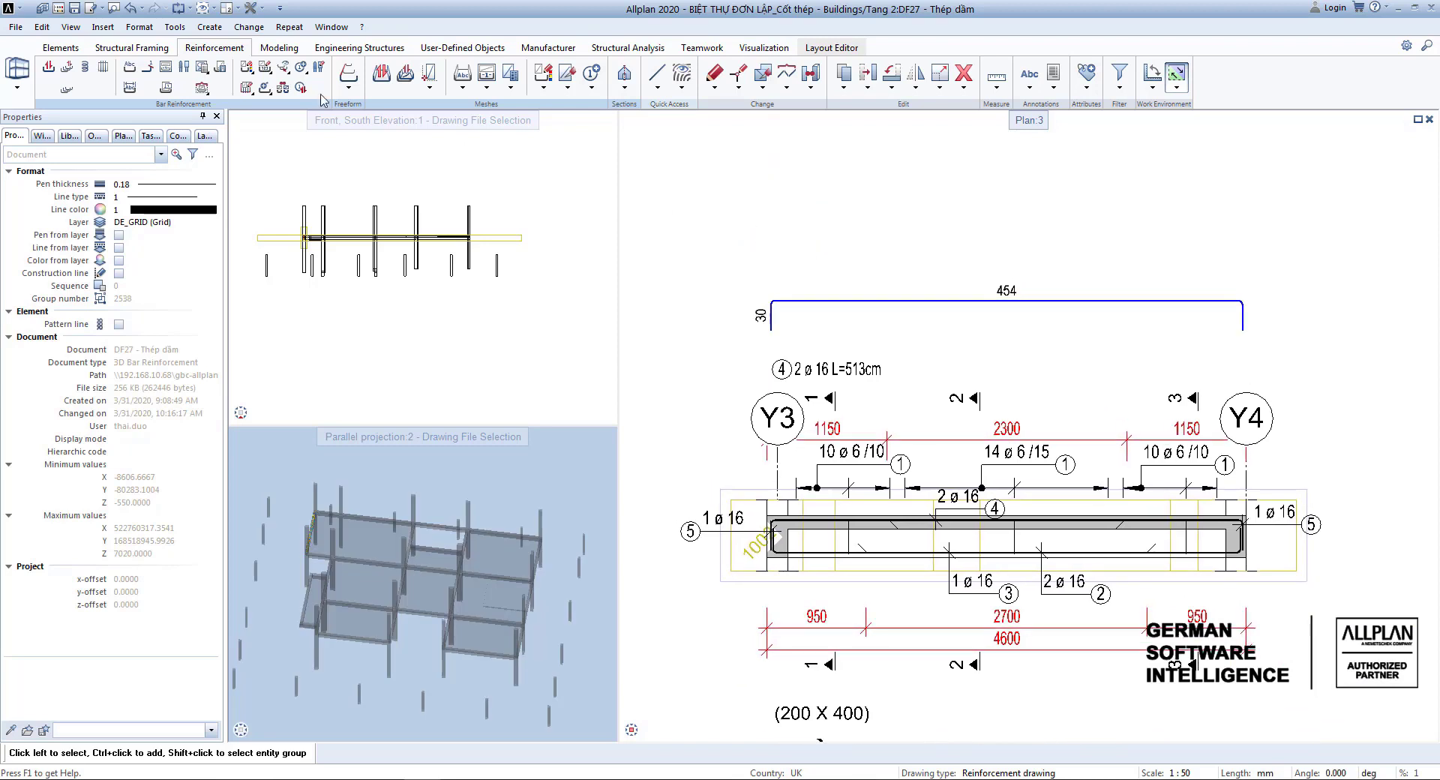
# Step: Create a partial schema of the Y3 mark 5 bar, selected by mark number, and place it above the mark 4 schema's Y3 end
pyautogui.click(164, 91)
pyautogui.scroll(-1, 760, 346)
pyautogui.moveTo(767, 366); pyautogui.dragTo(771, 356, button='middle')
pyautogui.scroll(1, 786, 475)
pyautogui.scroll(1, 786, 476)
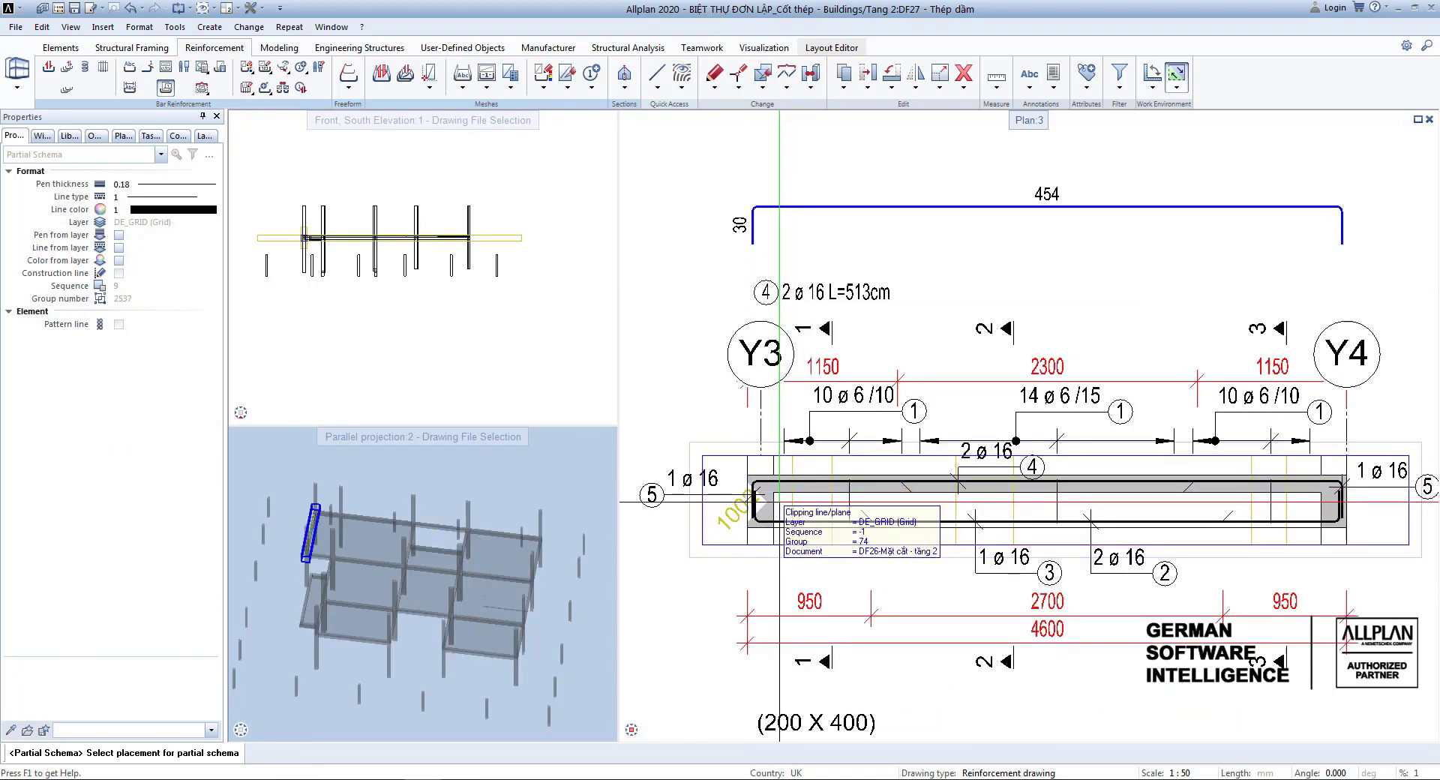
pyautogui.click(789, 508)
pyautogui.doubleClick(760, 515)
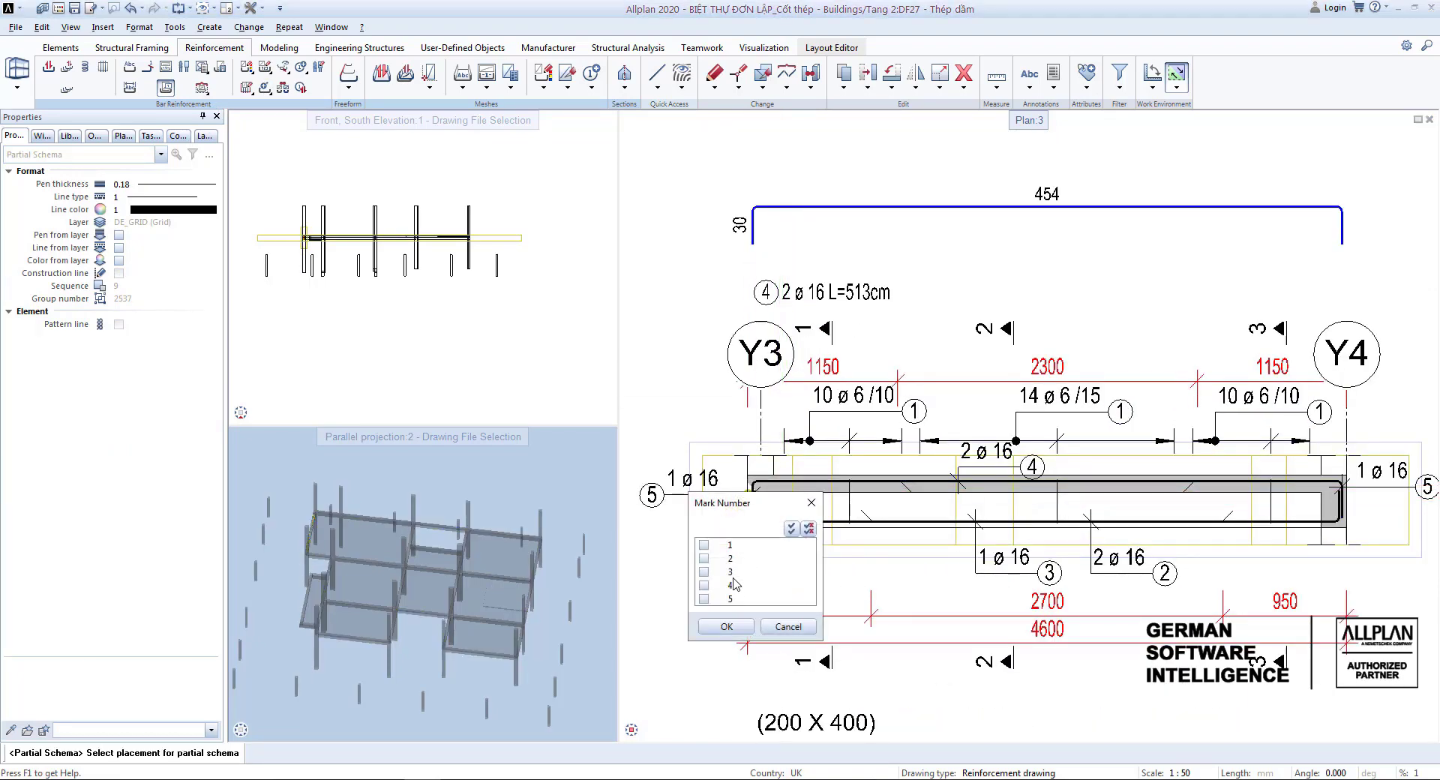
pyautogui.click(727, 627)
pyautogui.scroll(-3, 792, 512)
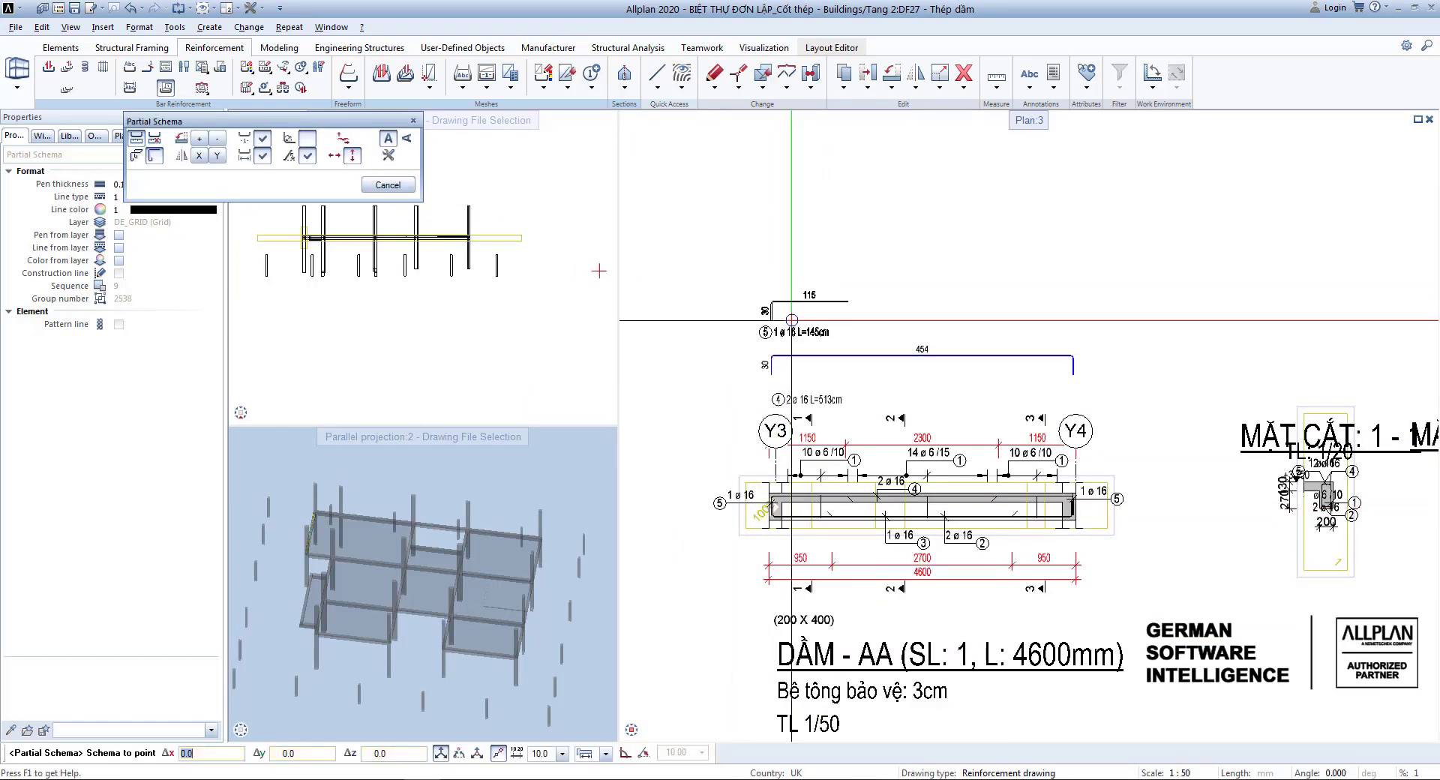
pyautogui.scroll(2, 791, 323)
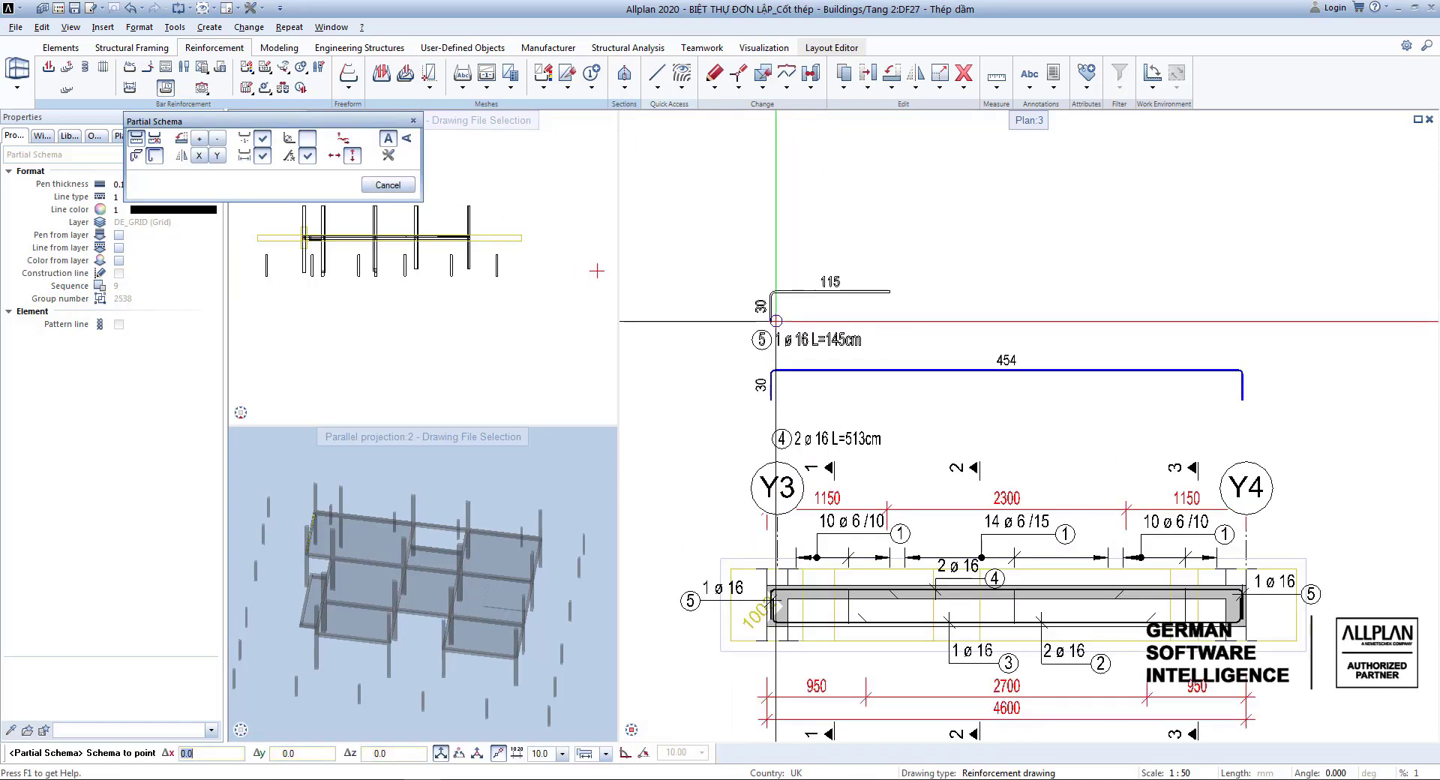
pyautogui.click(775, 321)
# Step: Create a partial schema of the Y4 mark 5 bar, filtered by mark number, and place it above the mark 4 schema's Y4 end
pyautogui.moveTo(1114, 620); pyautogui.dragTo(992, 540, button='middle')
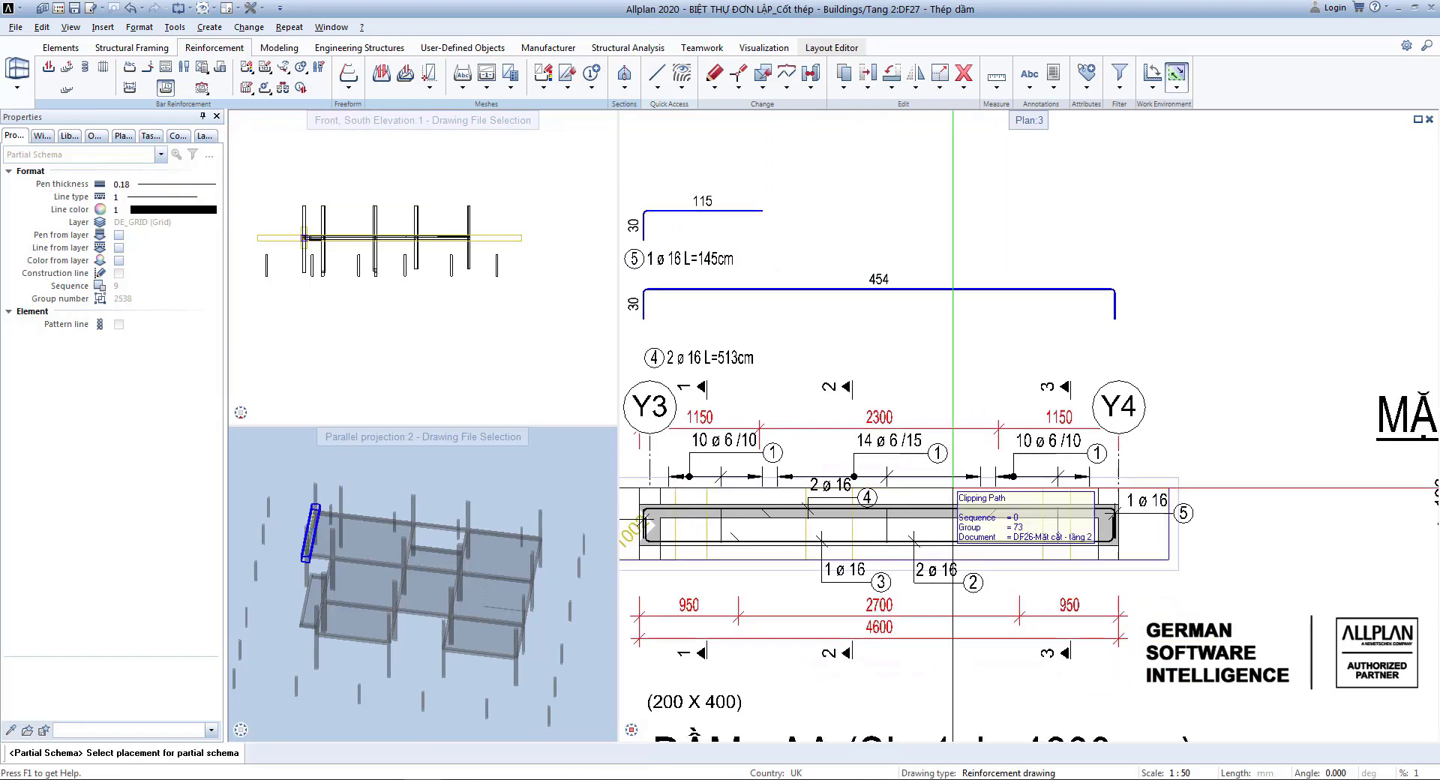
pyautogui.scroll(-1, 985, 520)
pyautogui.scroll(1, 984, 520)
pyautogui.click(981, 528)
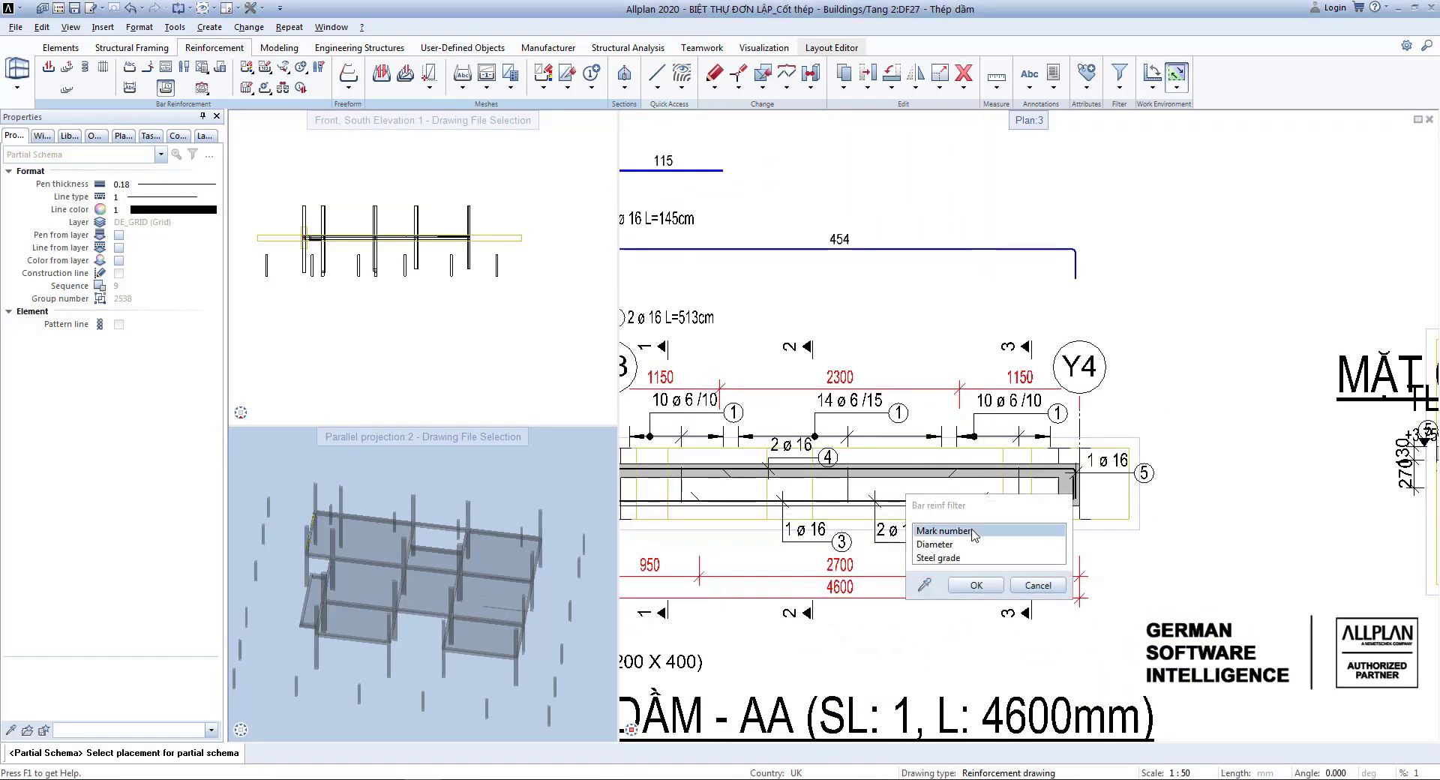
pyautogui.click(942, 641)
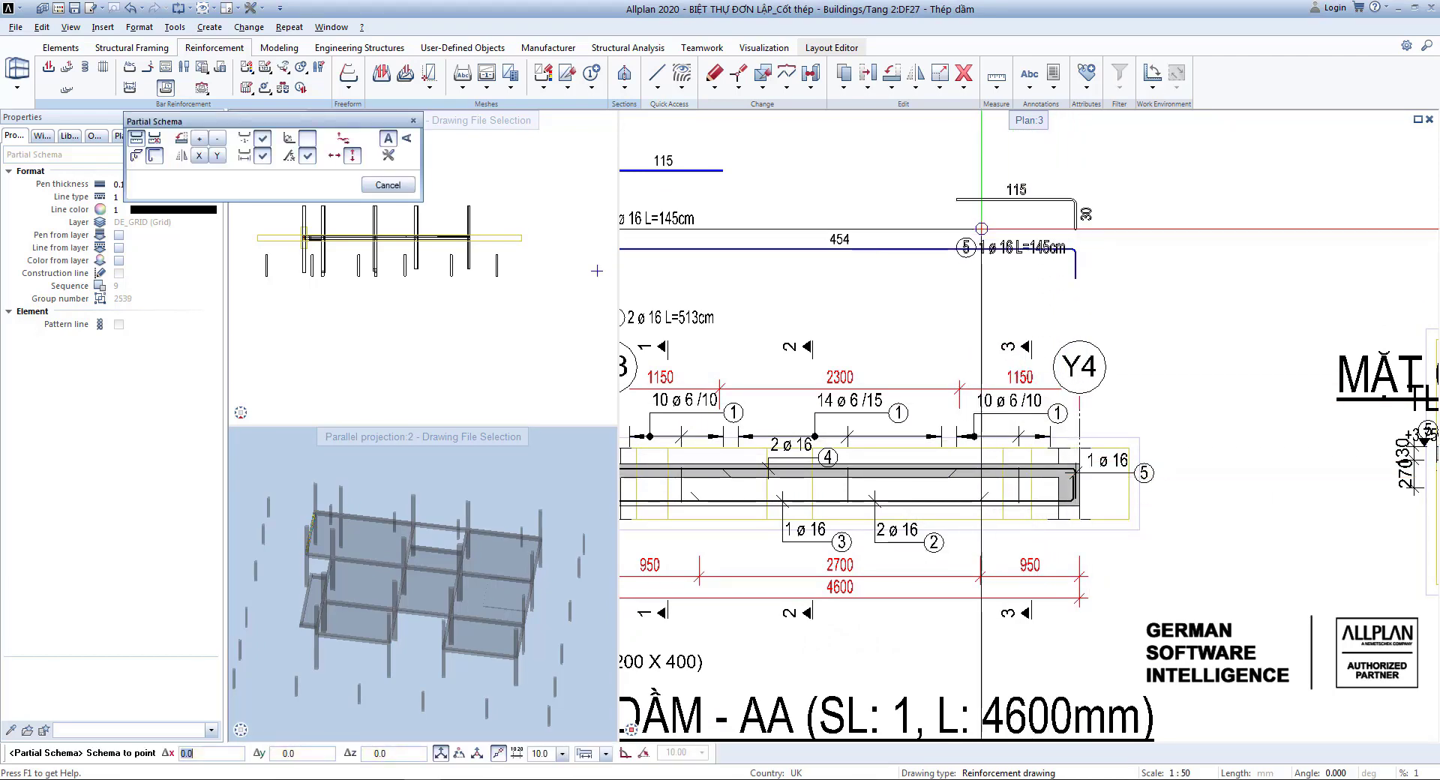
pyautogui.click(1014, 193)
# Step: Create a partial schema of the mark 3 bar and place it below the beam elevation, just above the mark 2 schema
pyautogui.scroll(-3, 933, 305)
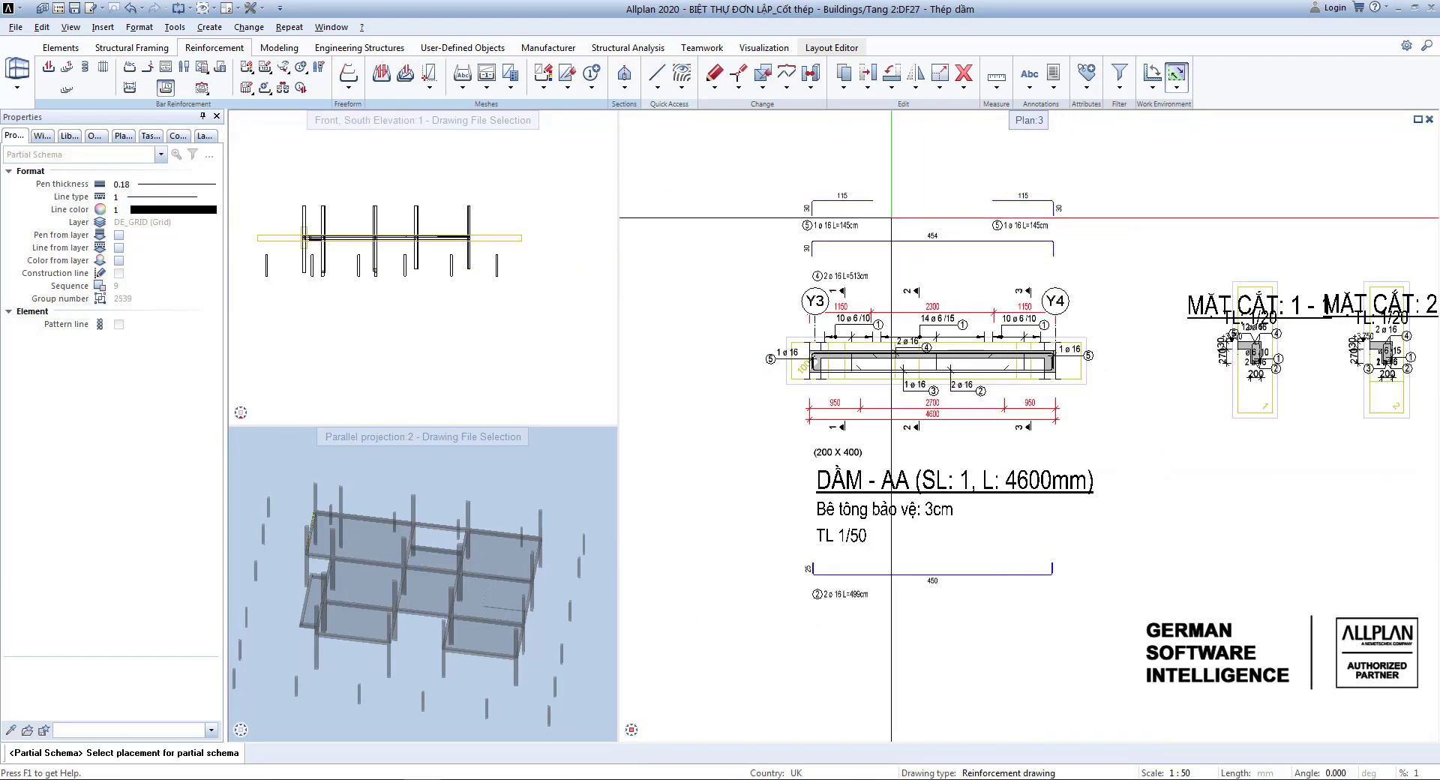
pyautogui.scroll(2, 933, 304)
pyautogui.scroll(-3, 814, 600)
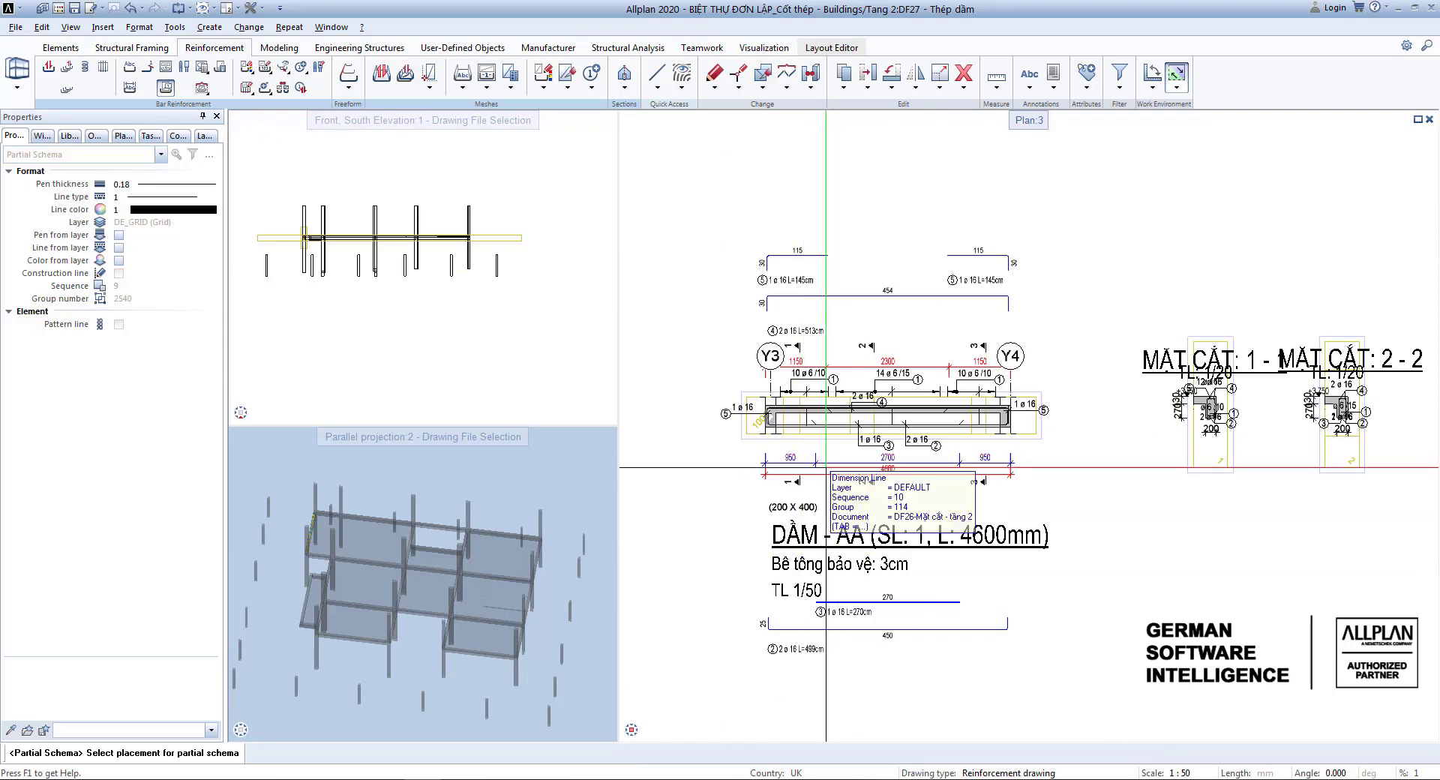
pyautogui.scroll(4, 818, 558)
pyautogui.scroll(-3, 904, 437)
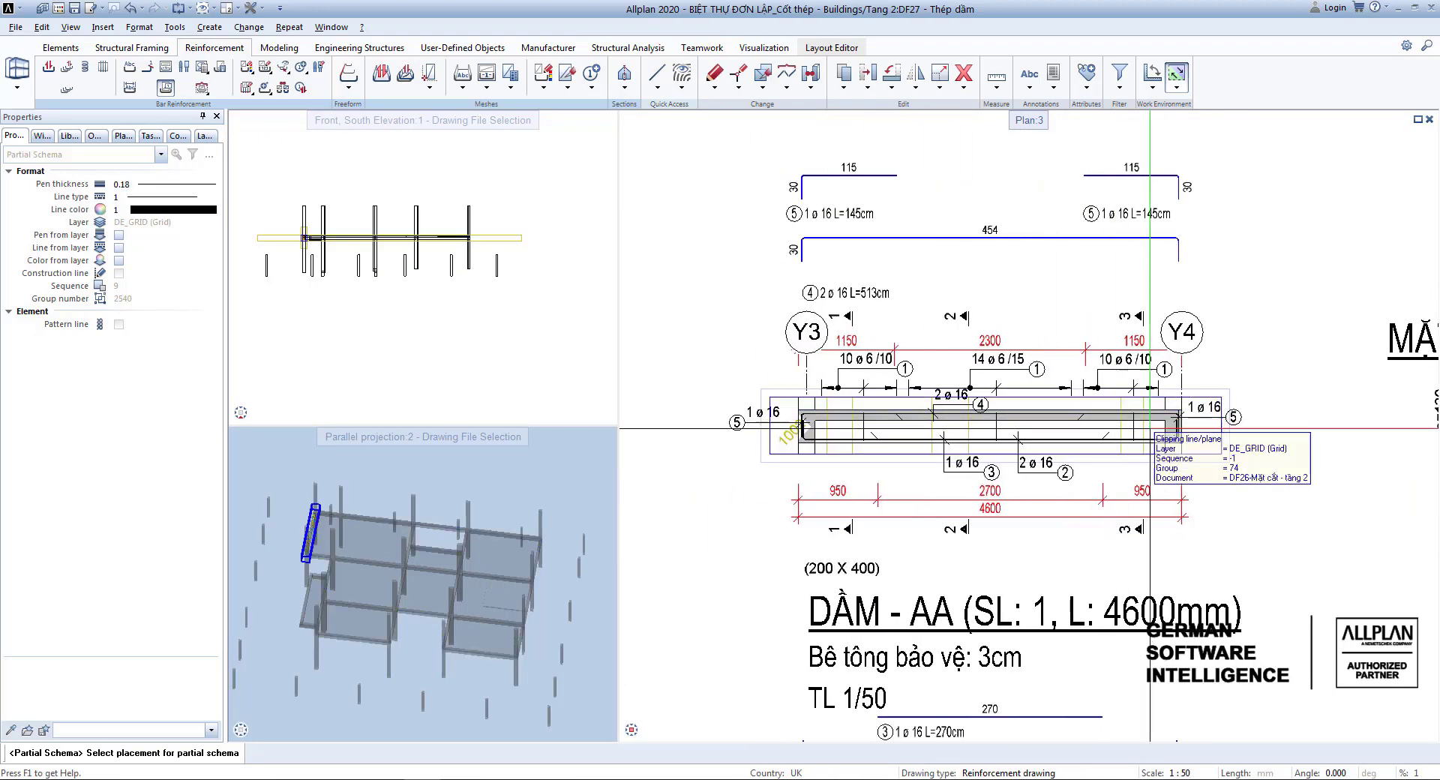
pyautogui.scroll(2, 1166, 482)
pyautogui.scroll(-3, 1166, 482)
pyautogui.scroll(5, 817, 435)
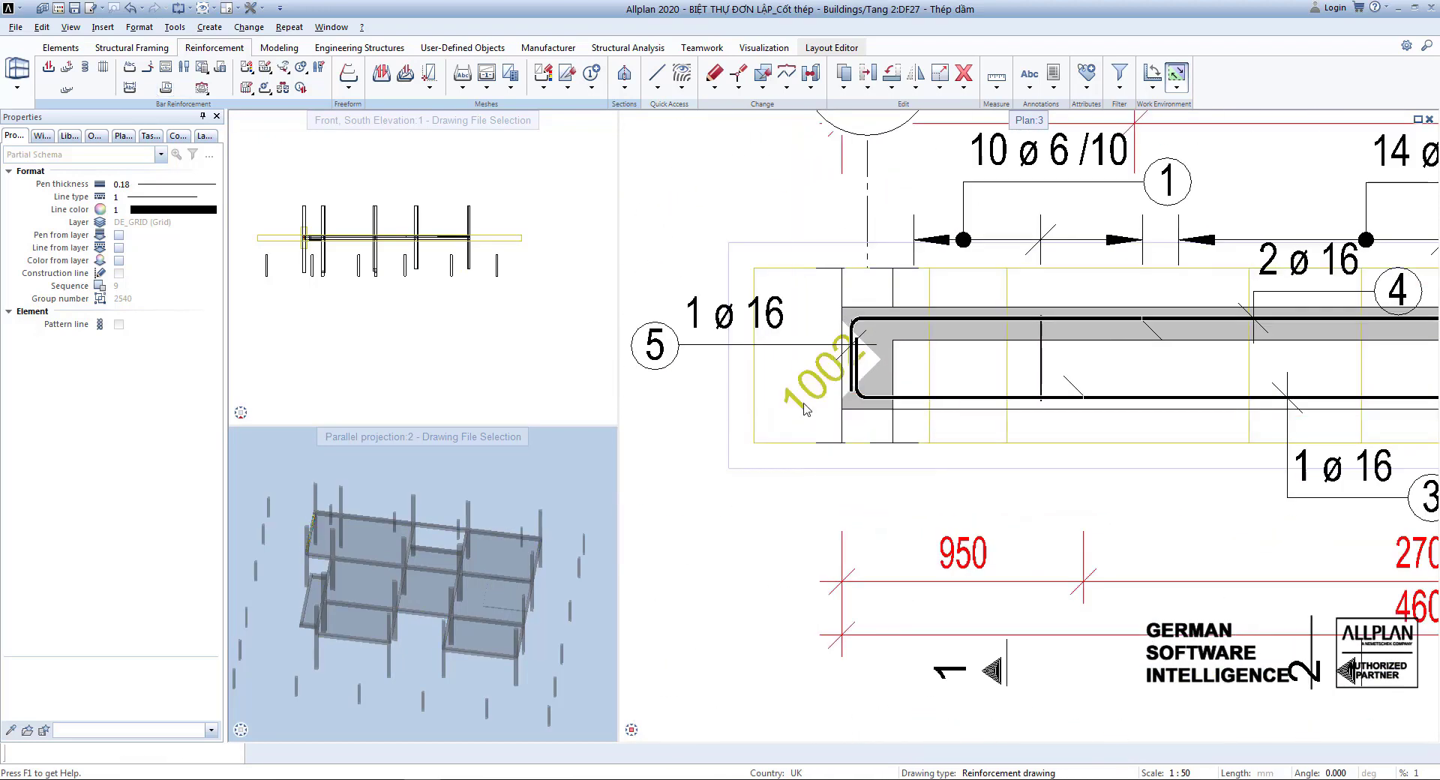
pyautogui.press('Escape')
# Step: Move the section identifier 1002 off the Y3 end of the beam to the empty area below and outside it
pyautogui.click(822, 434)
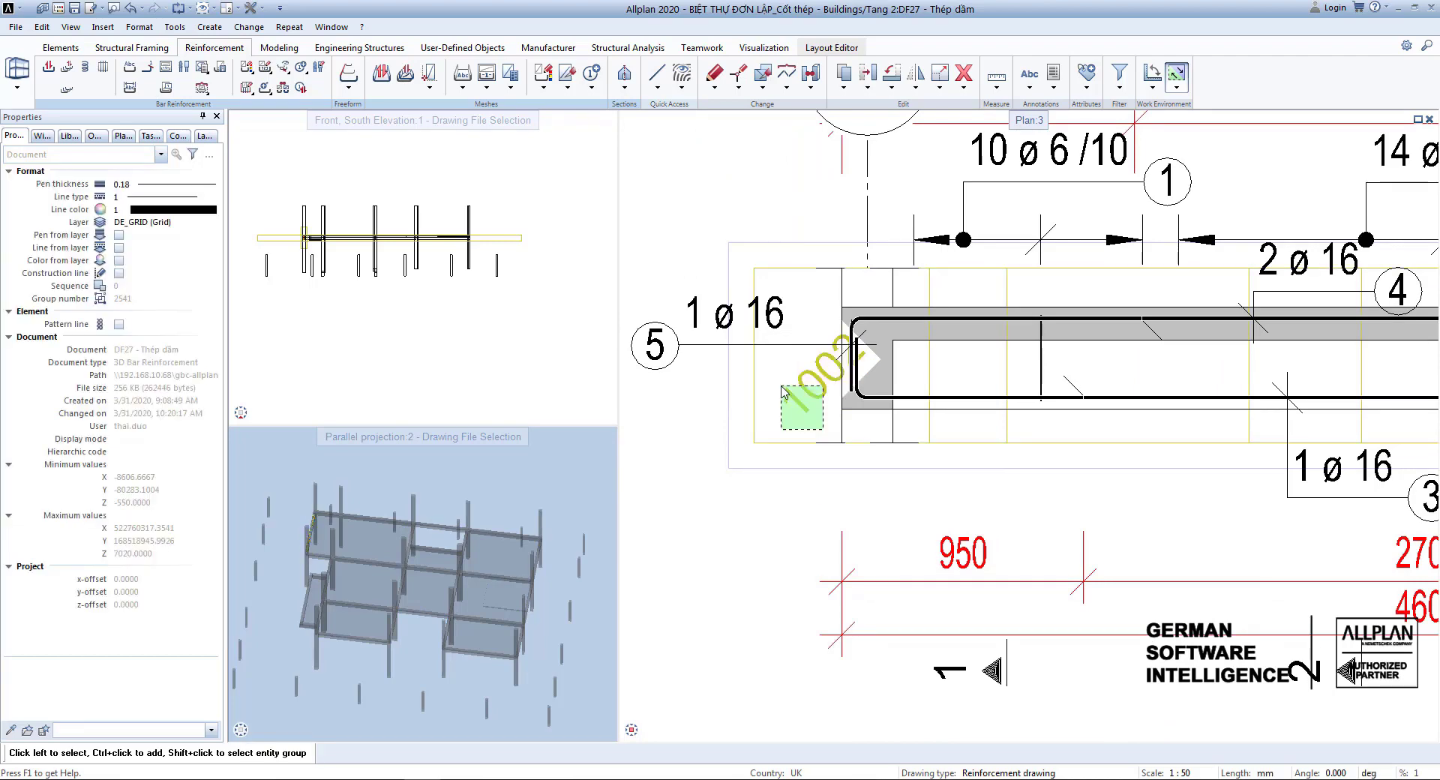
pyautogui.click(787, 396)
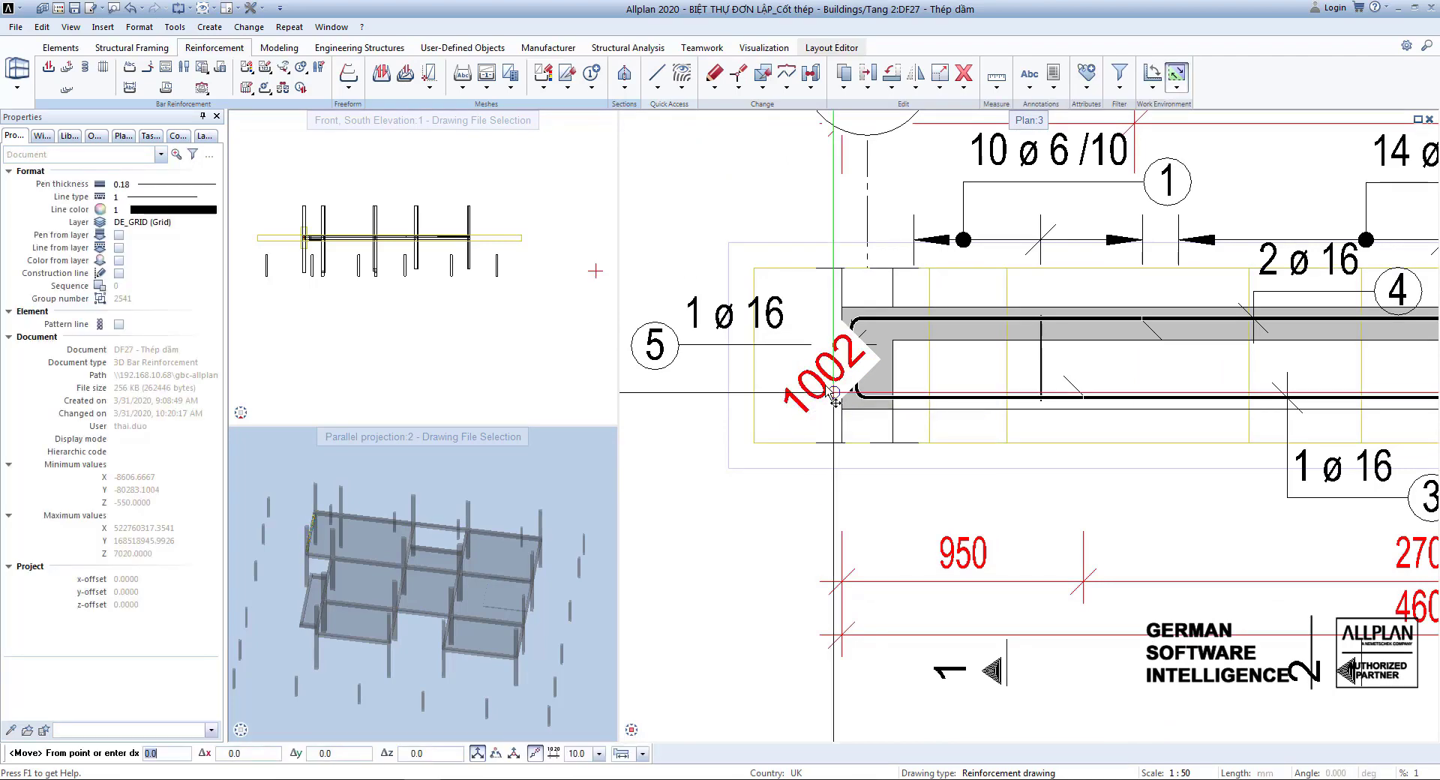
pyautogui.click(834, 393)
pyautogui.click(674, 524)
pyautogui.moveTo(768, 448); pyautogui.dragTo(873, 458, button='middle')
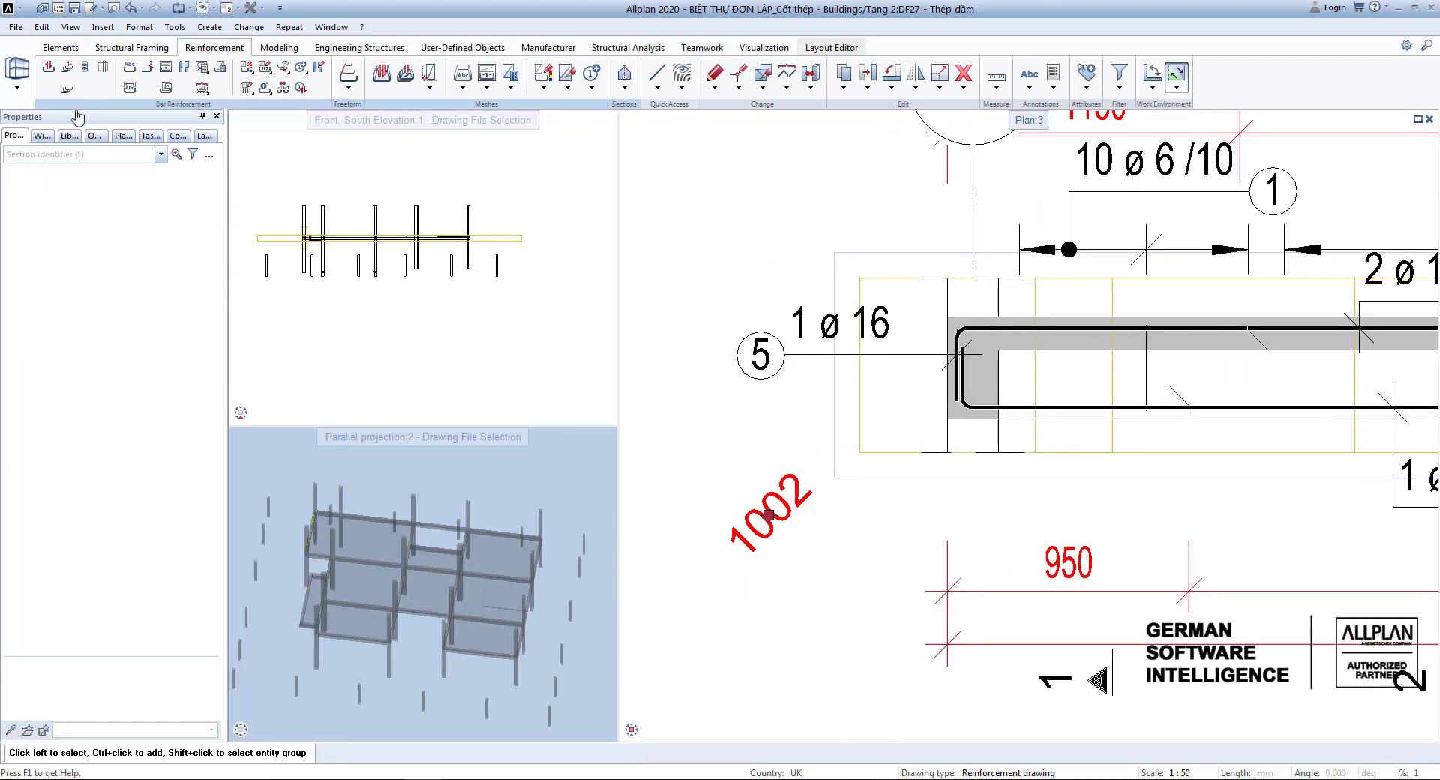
# Step: Copy the DẦM U leader label from the Template cốt thép beam wizard into the plan beside the beam's Y3 end
pyautogui.click(42, 135)
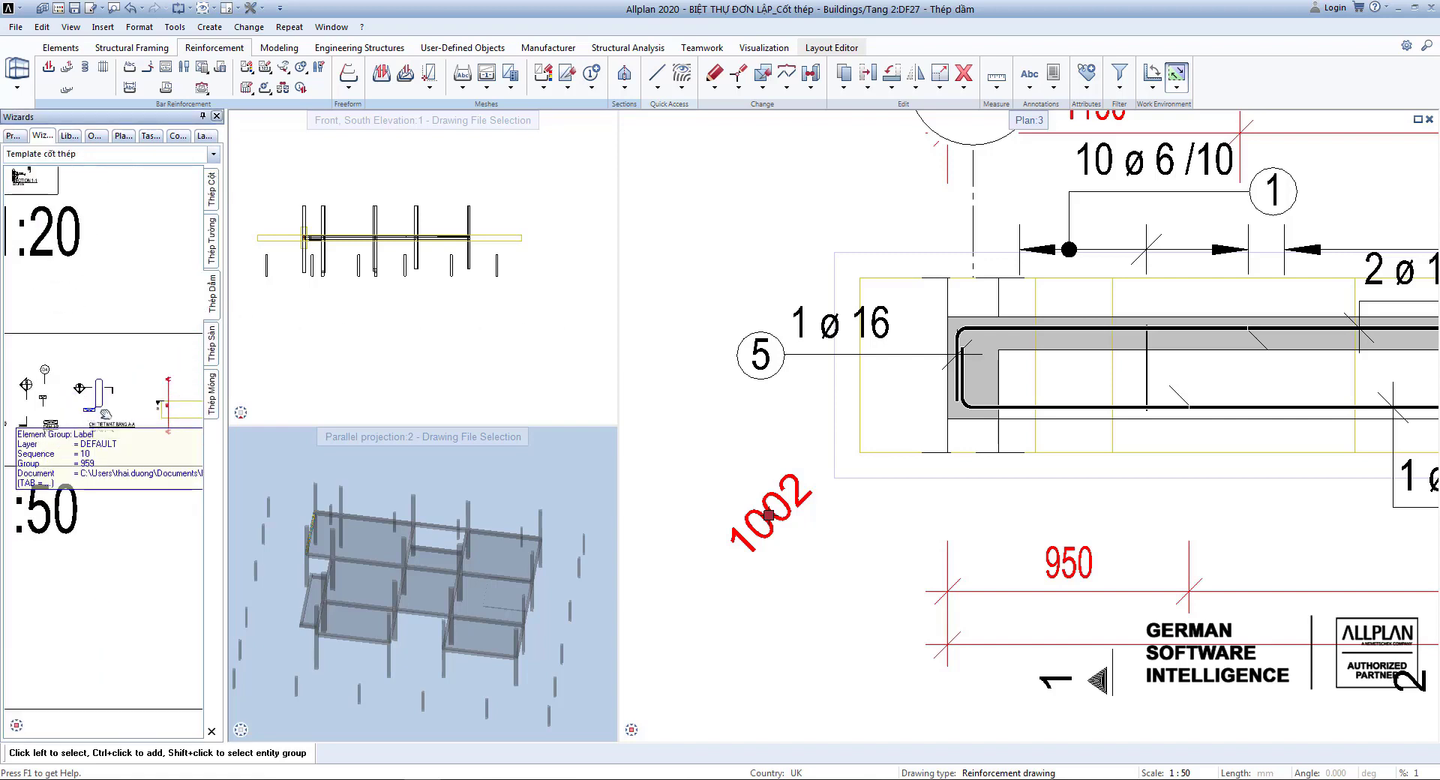
pyautogui.scroll(6, 141, 415)
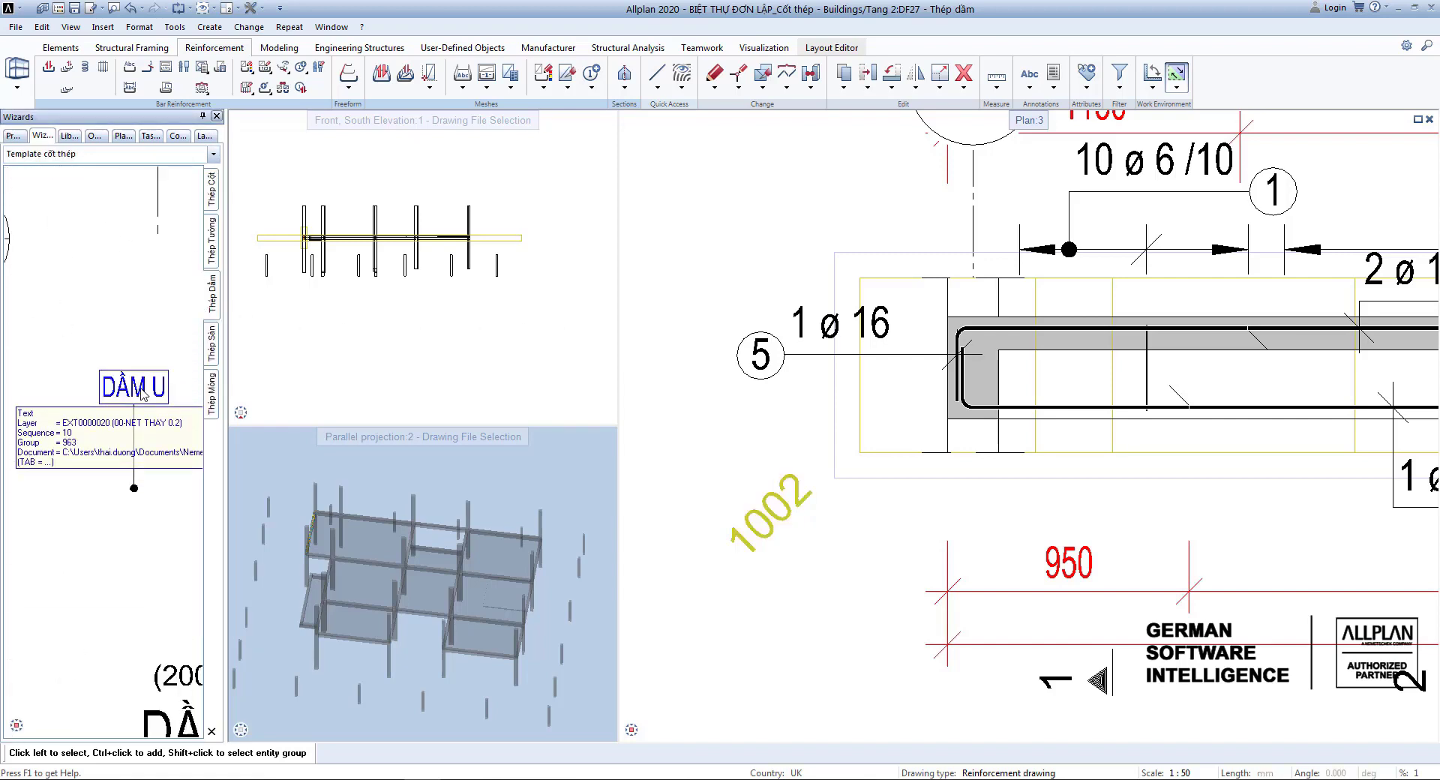
pyautogui.click(127, 396)
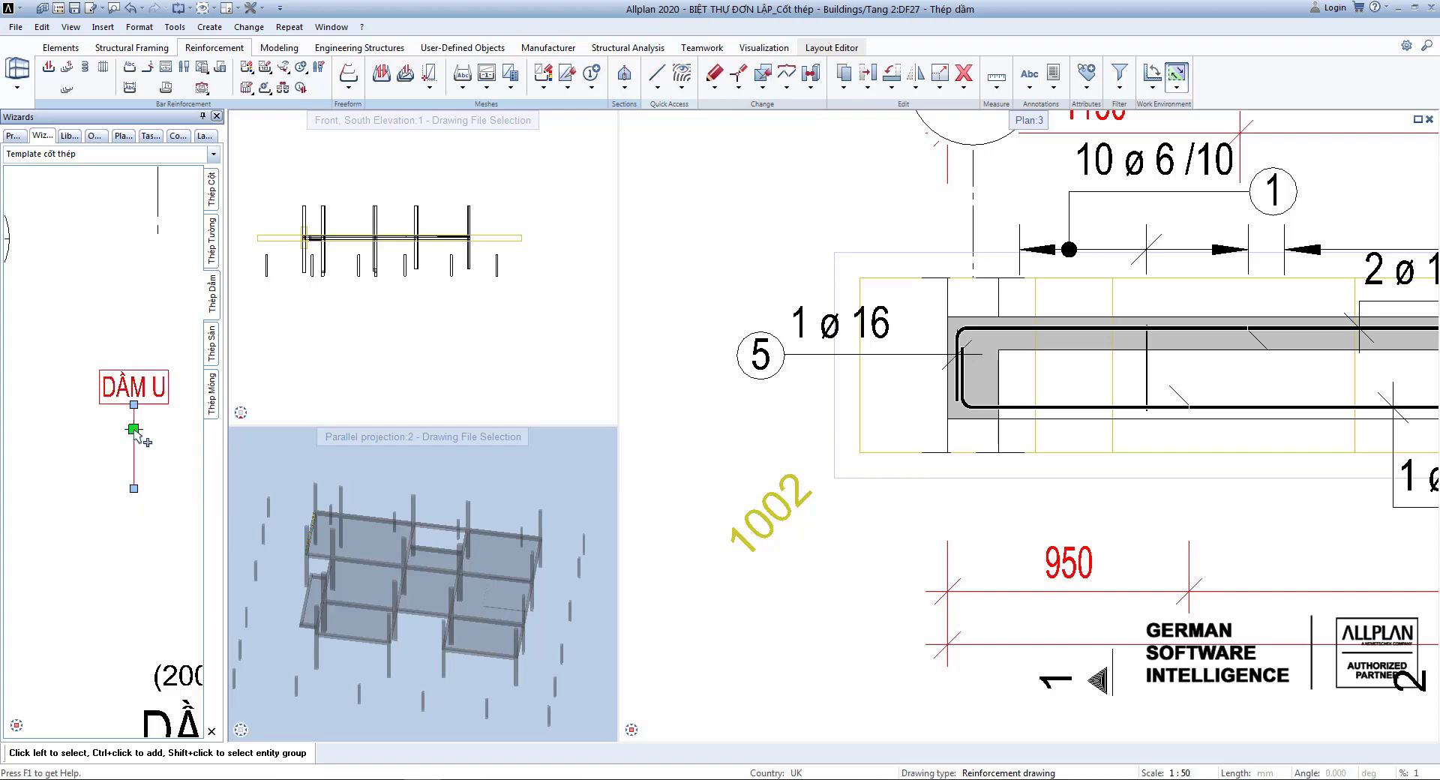
pyautogui.hotkey('ctrl', 'v')
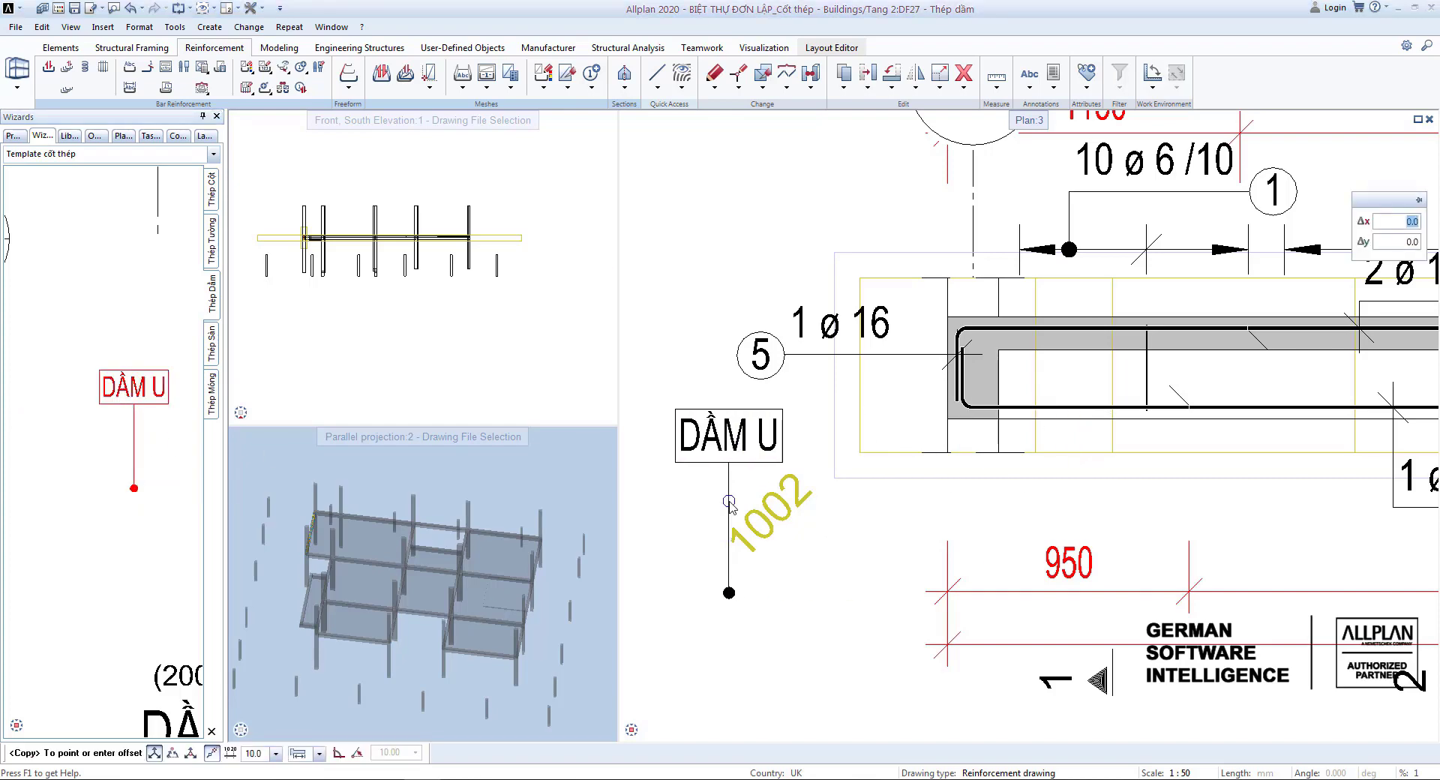
pyautogui.click(728, 501)
# Step: Examine the drawing around beam DẦM-AA and the placed DẦM U label
pyautogui.scroll(-9, 729, 501)
pyautogui.scroll(4, 917, 429)
pyautogui.scroll(2, 796, 484)
pyautogui.moveTo(765, 505); pyautogui.dragTo(793, 440, button='middle')
pyautogui.scroll(-2, 794, 440)
pyautogui.scroll(4, 797, 398)
pyautogui.scroll(-1, 774, 445)
pyautogui.scroll(-1, 917, 329)
pyautogui.moveTo(986, 417); pyautogui.dragTo(980, 327, button='middle')
pyautogui.moveTo(922, 462); pyautogui.dragTo(925, 515, button='middle')
pyautogui.moveTo(817, 454); pyautogui.dragTo(784, 450, button='middle')
pyautogui.scroll(-6, 1186, 363)
pyautogui.scroll(8, 1181, 328)
pyautogui.scroll(1, 835, 471)
pyautogui.moveTo(933, 510); pyautogui.dragTo(716, 429, button='middle')
pyautogui.scroll(1, 831, 468)
pyautogui.scroll(-1, 847, 465)
# Step: Move the DẦM U label to just below the Y3 support and stretch its leader so the dot sits inside the support
pyautogui.doubleClick(731, 420)
pyautogui.click(684, 422)
pyautogui.scroll(-1, 849, 423)
pyautogui.moveTo(850, 422); pyautogui.dragTo(896, 568, button='middle')
pyautogui.scroll(1, 889, 409)
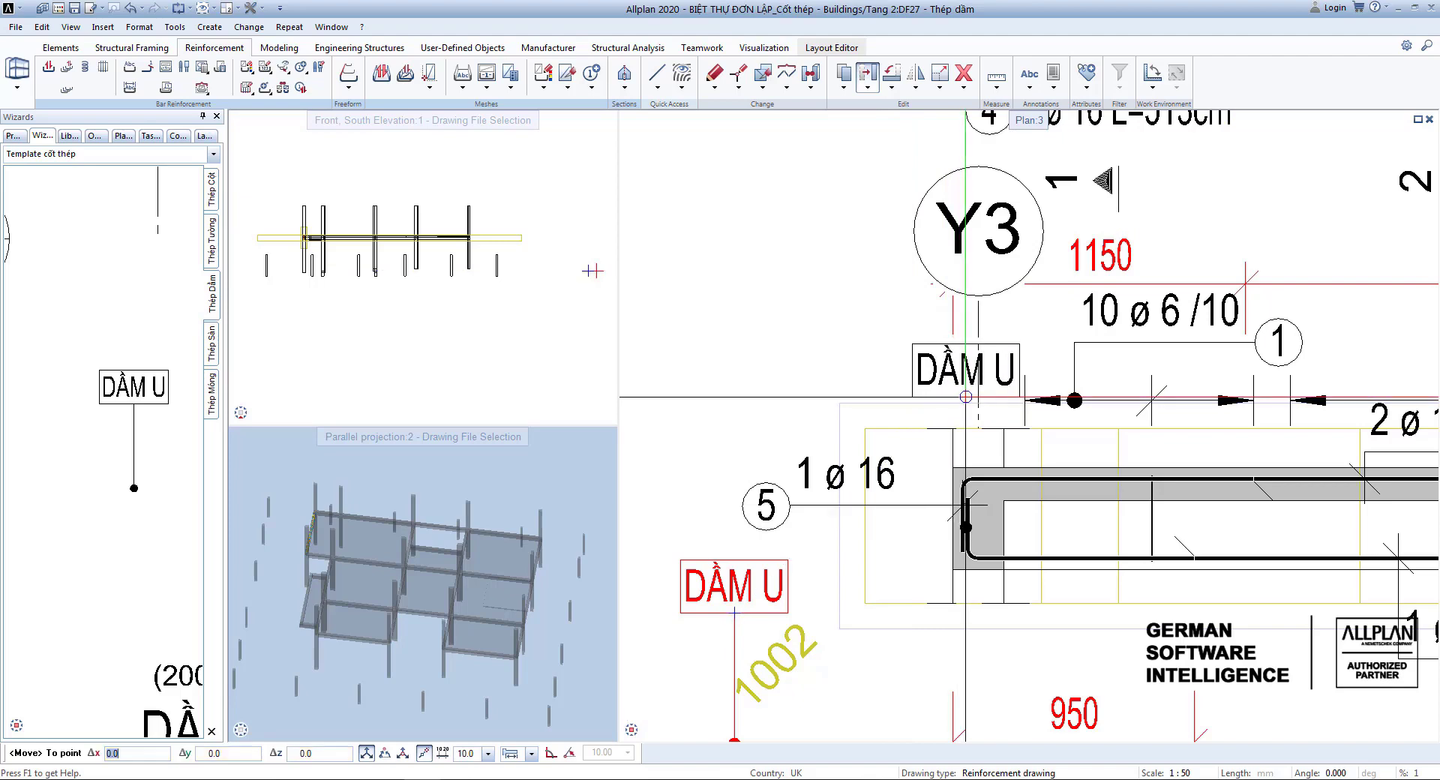
pyautogui.scroll(-2, 918, 420)
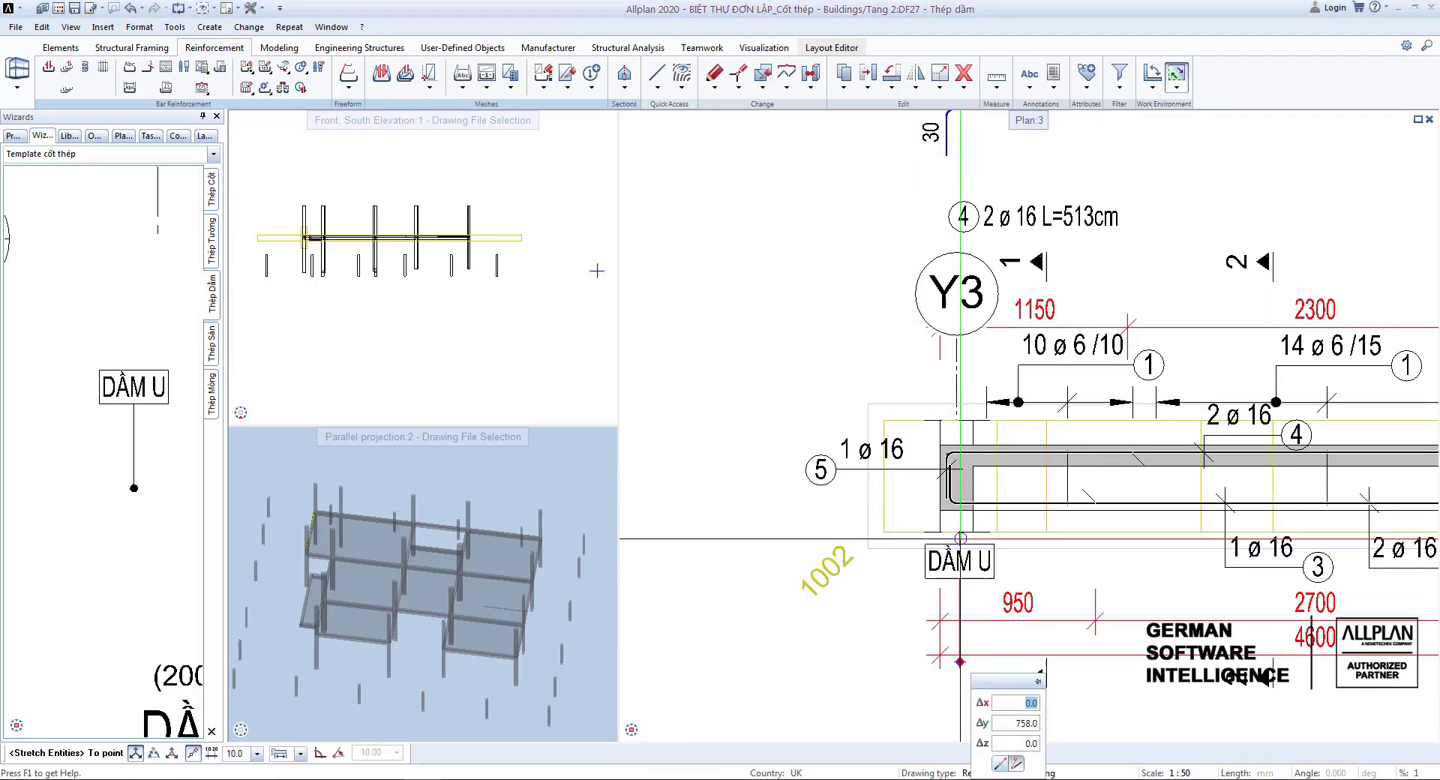
pyautogui.scroll(4, 966, 562)
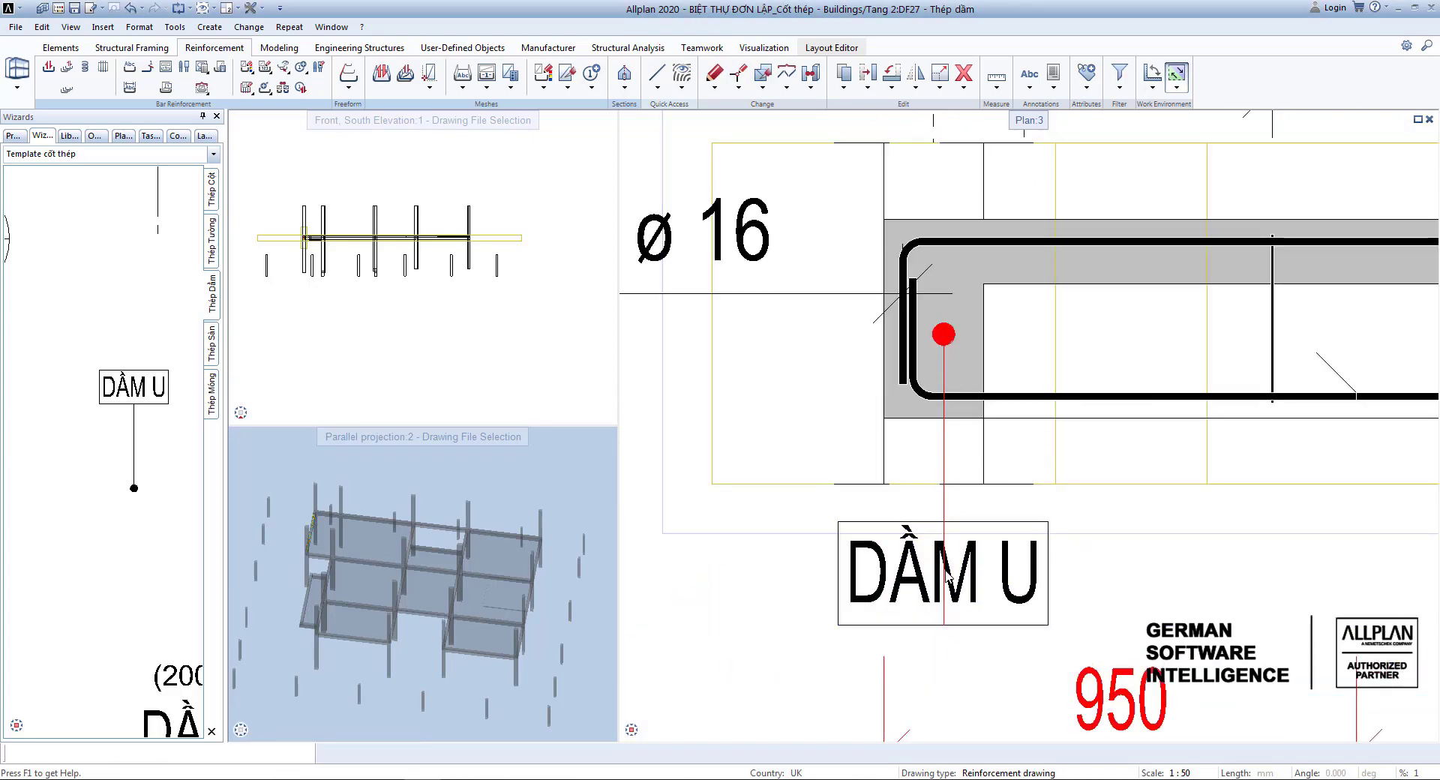
# Step: Copy the DẦM U label with its leader from the Y3 support to the Y4 support, taking the leader dot as base point
pyautogui.scroll(-3, 830, 510)
pyautogui.click(816, 521)
pyautogui.scroll(3, 819, 473)
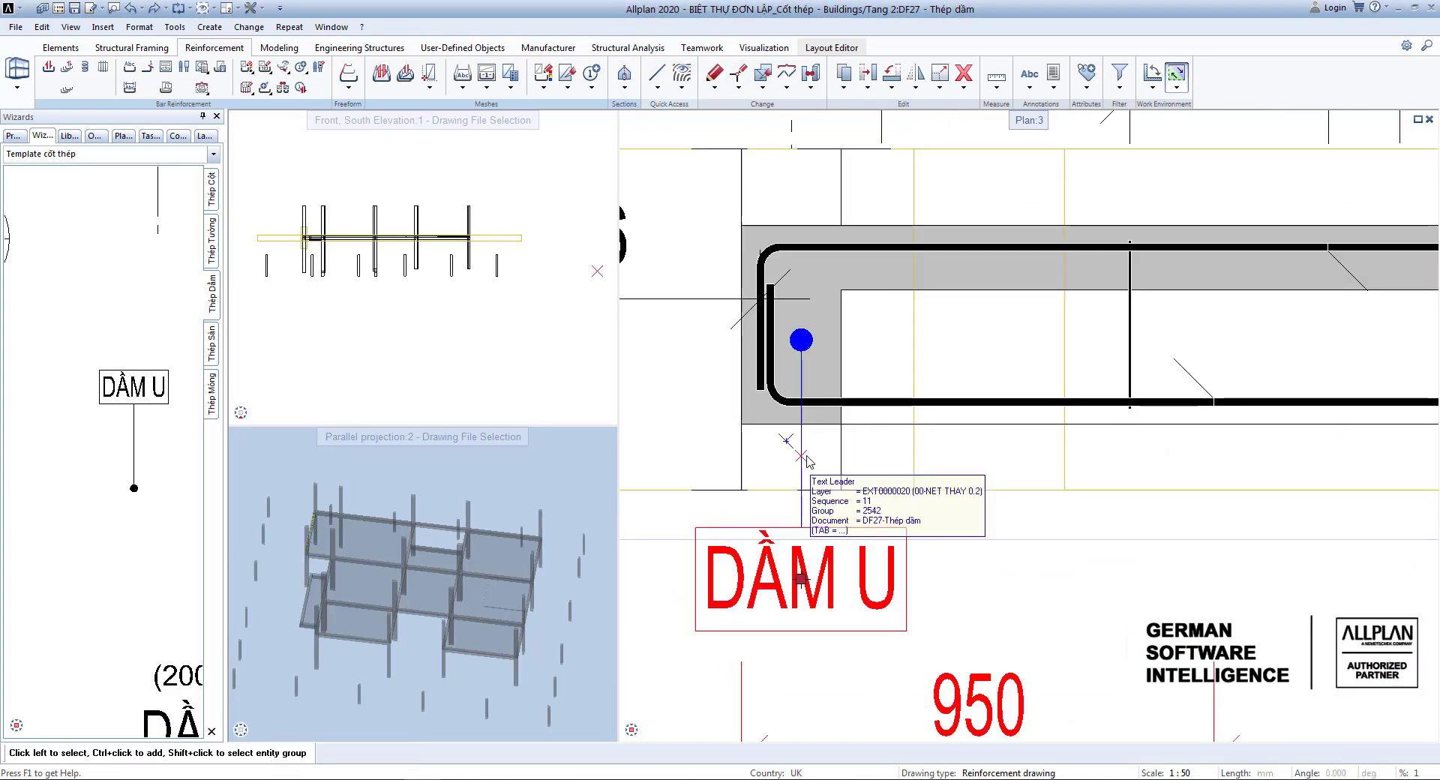
pyautogui.keyDown('ctrl'); pyautogui.click(801, 456); pyautogui.keyUp('ctrl')
pyautogui.press('c')
pyautogui.click(800, 341)
pyautogui.scroll(-4, 800, 345)
pyautogui.scroll(2, 1176, 351)
pyautogui.scroll(2, 1174, 350)
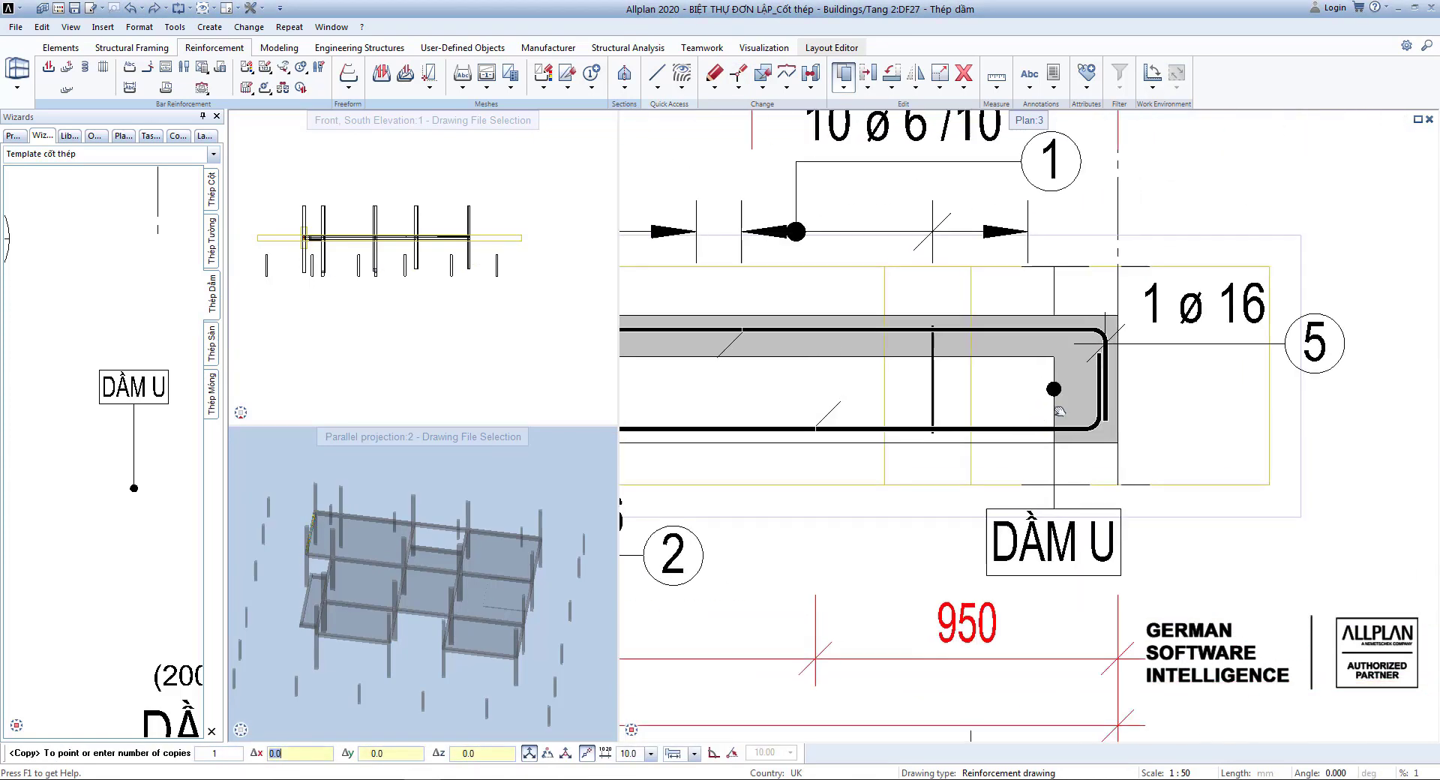
pyautogui.click(1079, 405)
pyautogui.press('Escape')
# Step: Change the label text at the Y3 support to DẦM 4 and at the Y4 support to DẦM 1
pyautogui.scroll(-5, 1162, 439)
pyautogui.scroll(4, 831, 469)
pyautogui.scroll(2, 967, 429)
pyautogui.moveTo(967, 429); pyautogui.dragTo(888, 449, button='middle')
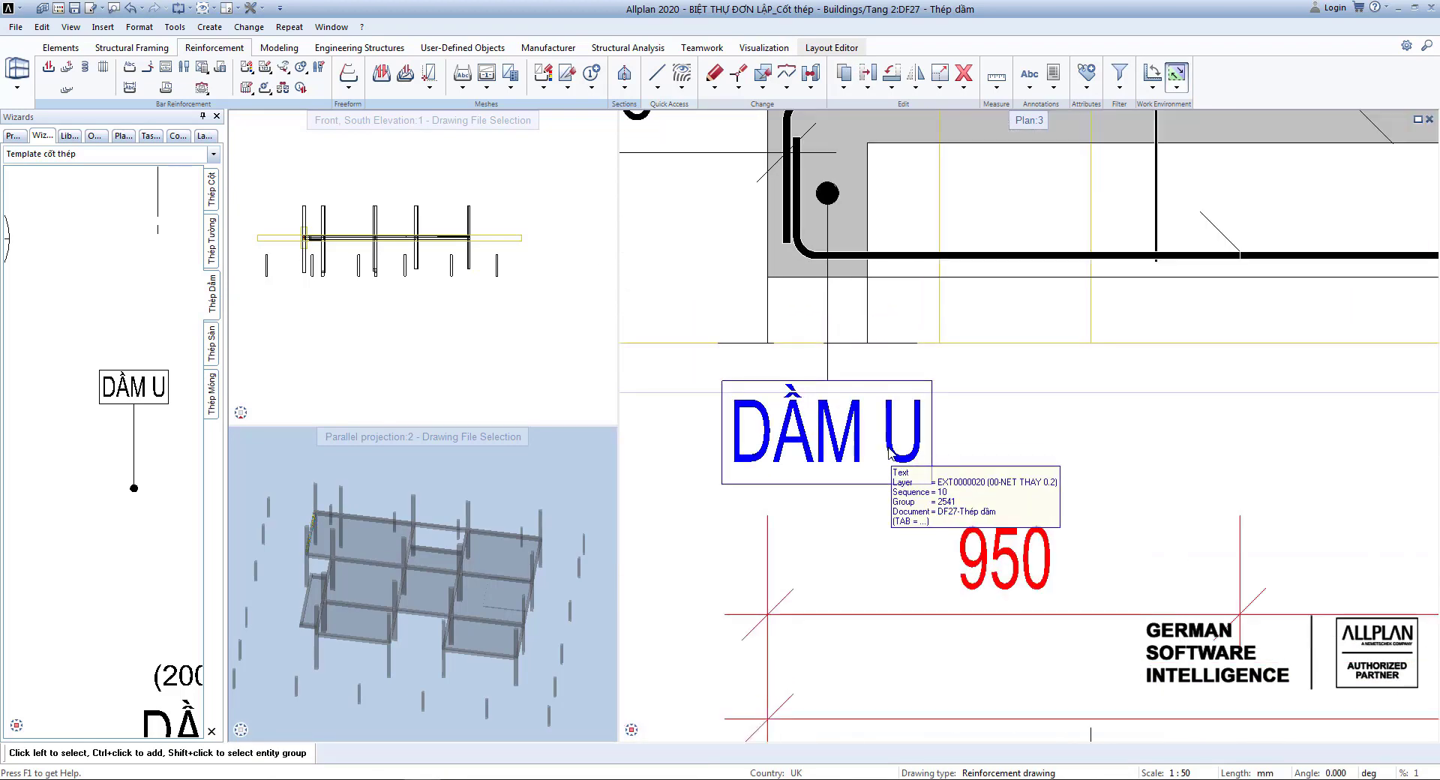
pyautogui.click(842, 459)
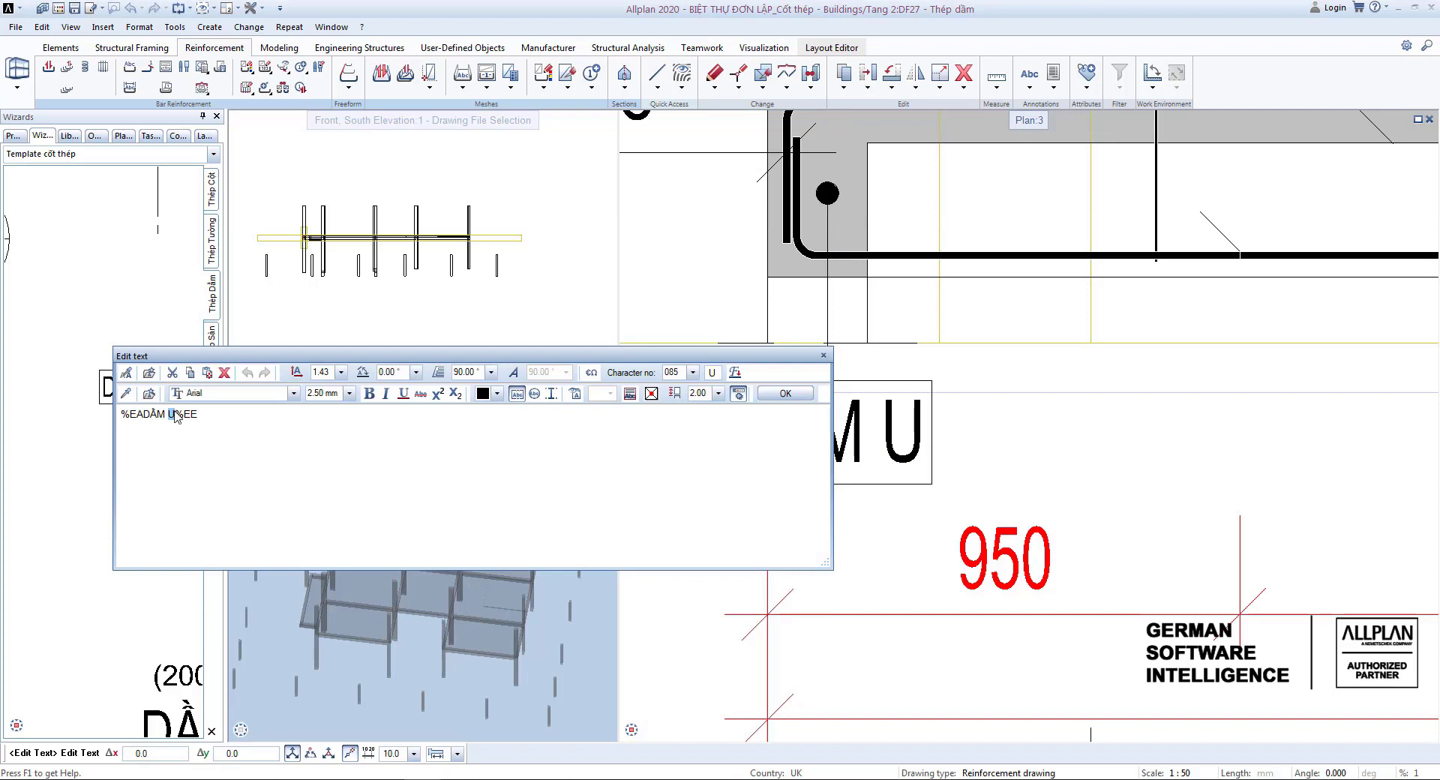
pyautogui.click(785, 394)
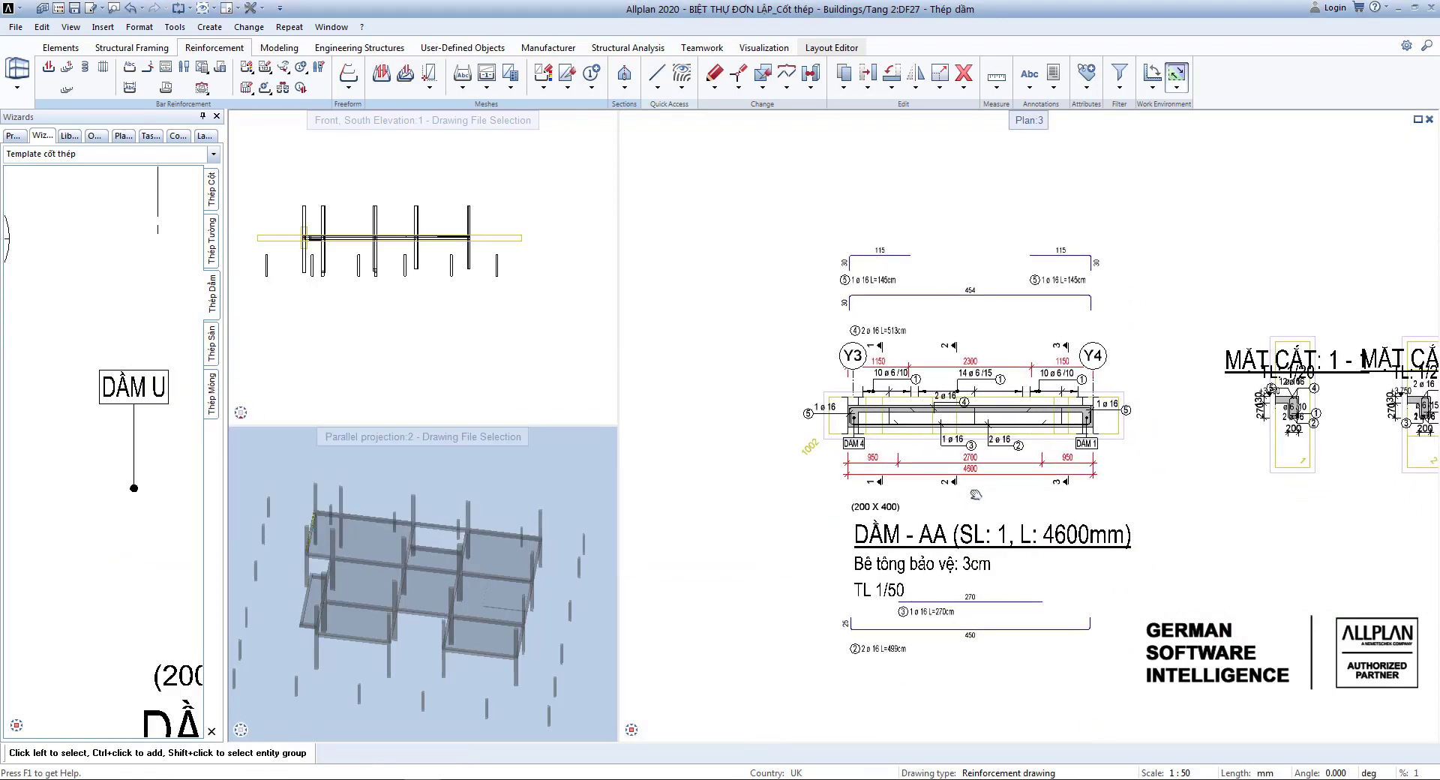
# Step: Review the floor's beam plan together with beam DẦM-AA's elevation and cross sections
pyautogui.scroll(-1, 975, 494)
pyautogui.scroll(-2, 970, 490)
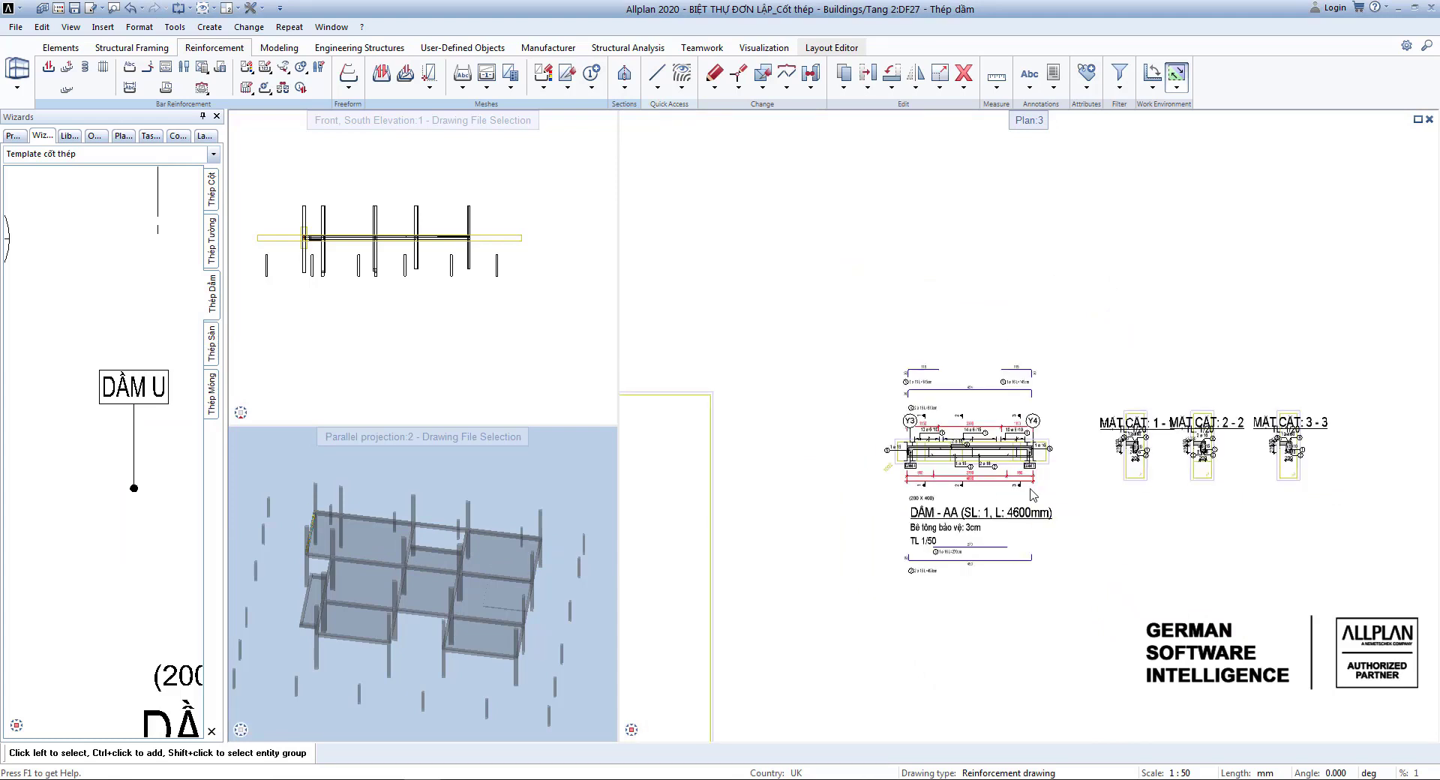
pyautogui.moveTo(1027, 489); pyautogui.dragTo(1205, 479, button='middle')
pyautogui.scroll(-2, 1200, 489)
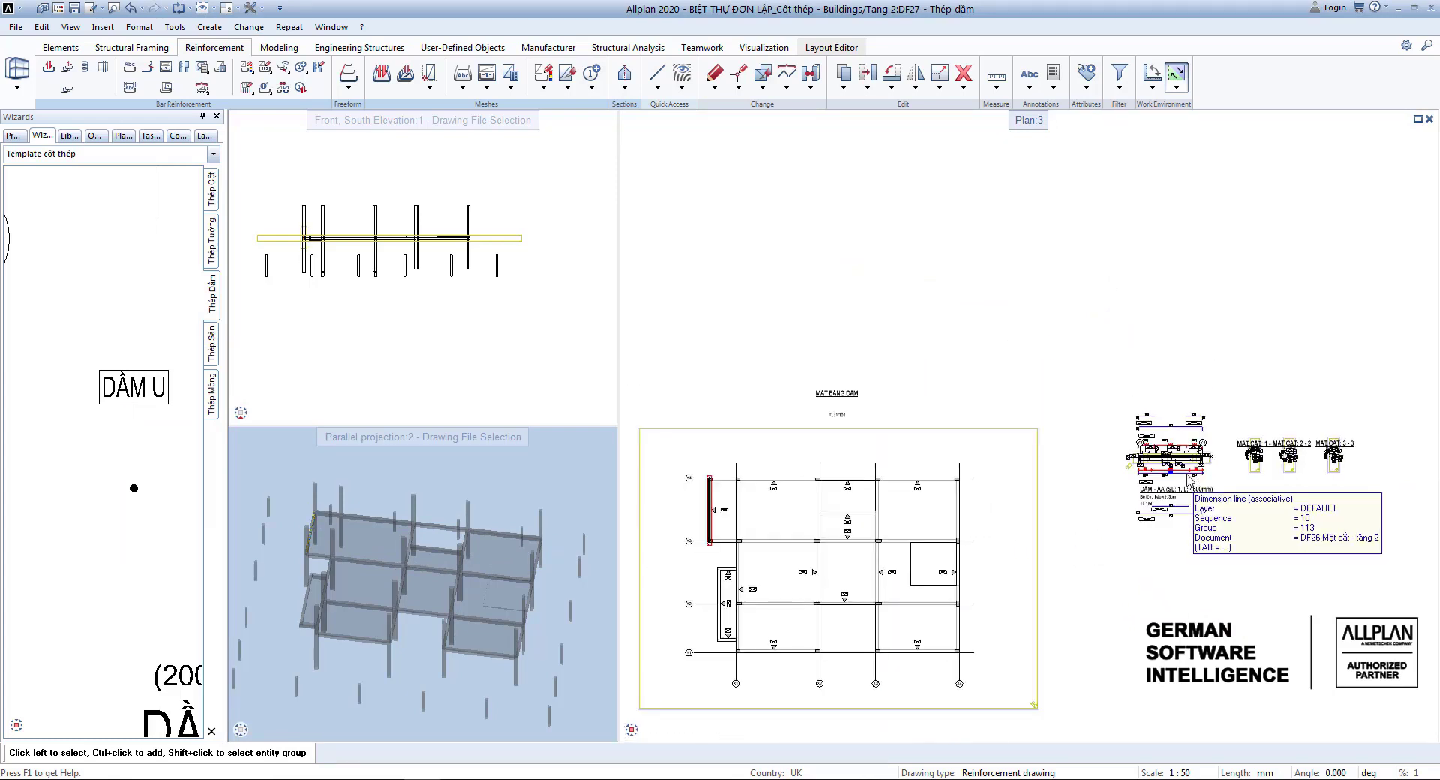